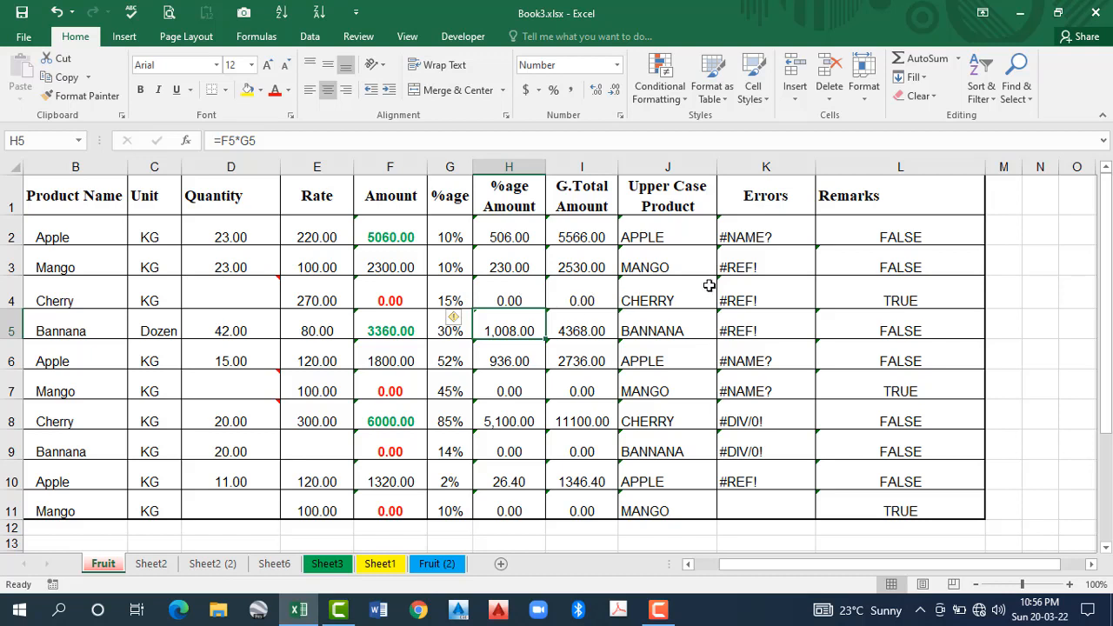
left_click(1019, 93)
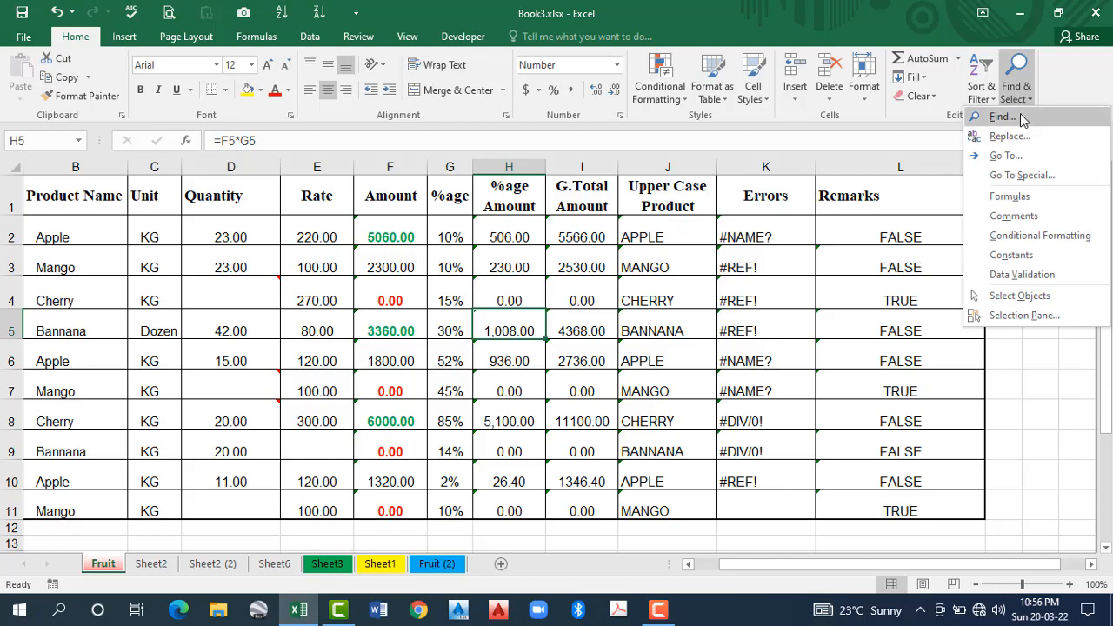
left_click(1008, 158)
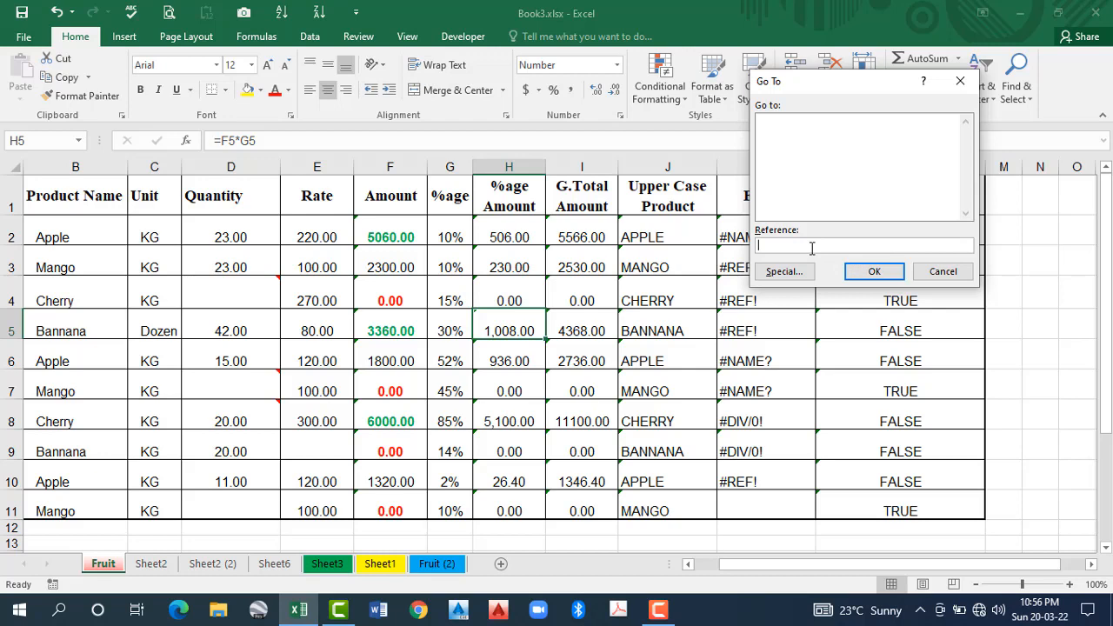
left_click(944, 271)
scroll(384, 405, "down", 8)
scroll(374, 413, "down", 15)
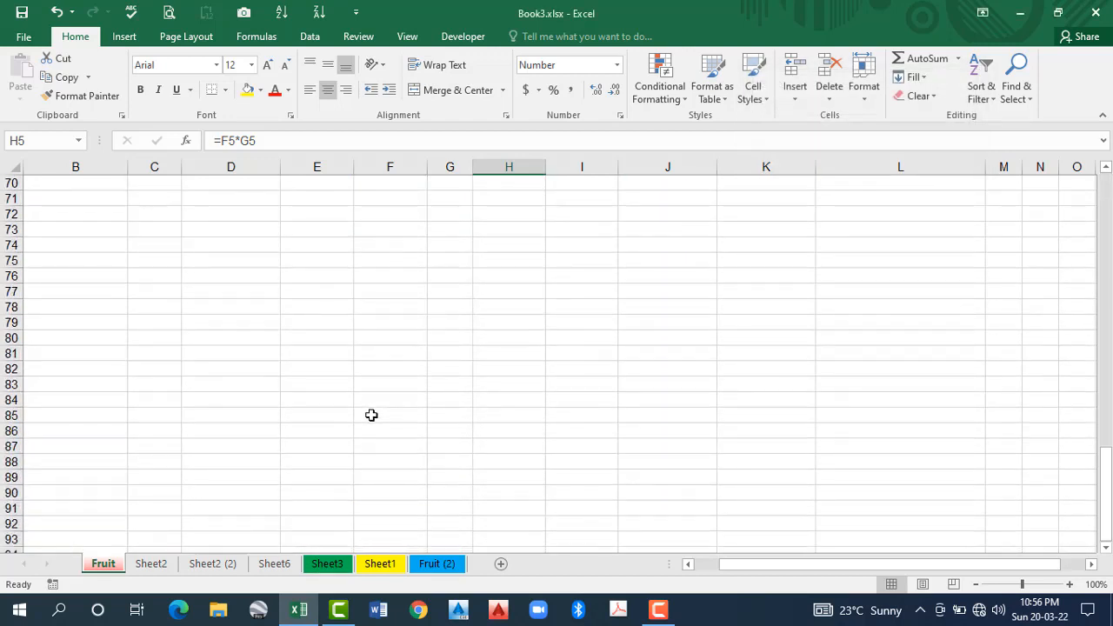
scroll(380, 415, "up", 20)
scroll(693, 297, "up", 1)
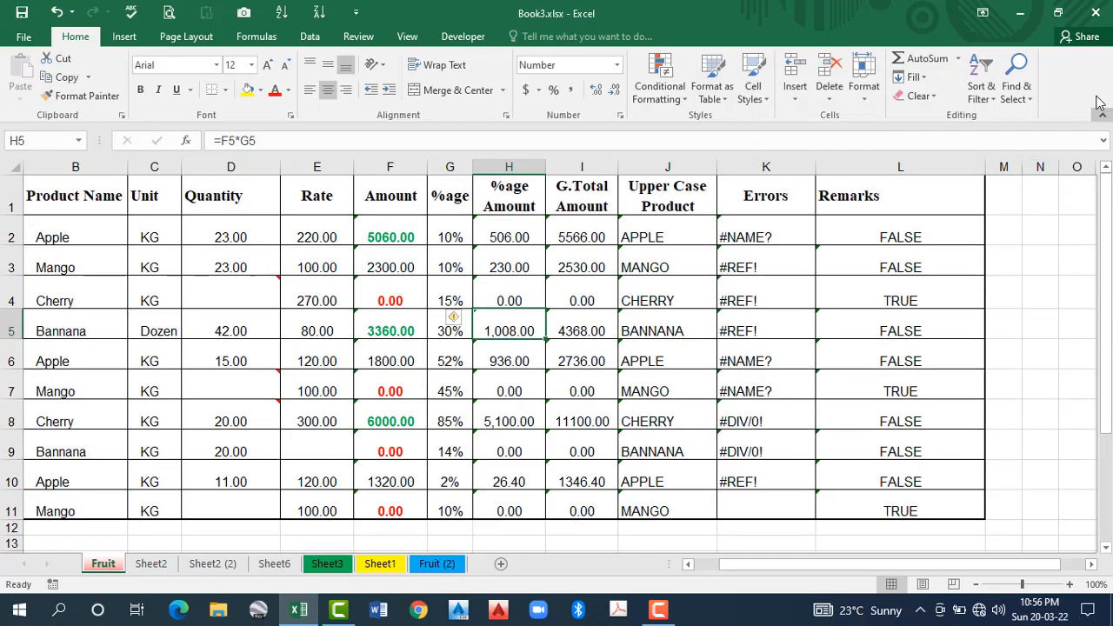
Jump to cell A5000 with the Go To command and return to cell A1
left_click(1016, 87)
left_click(1004, 155)
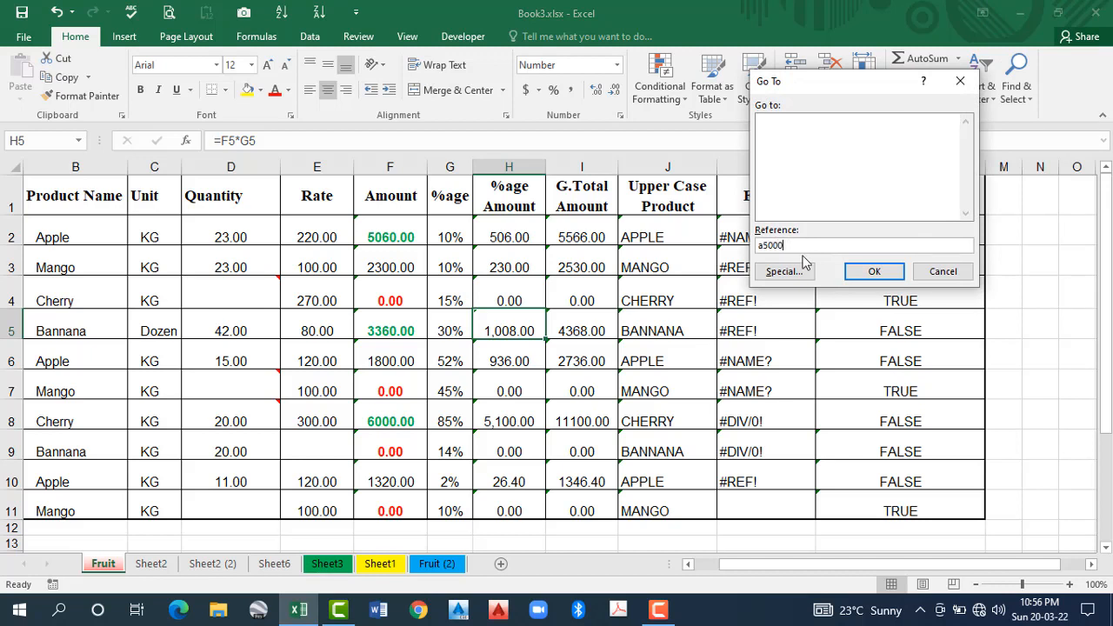
left_click(873, 272)
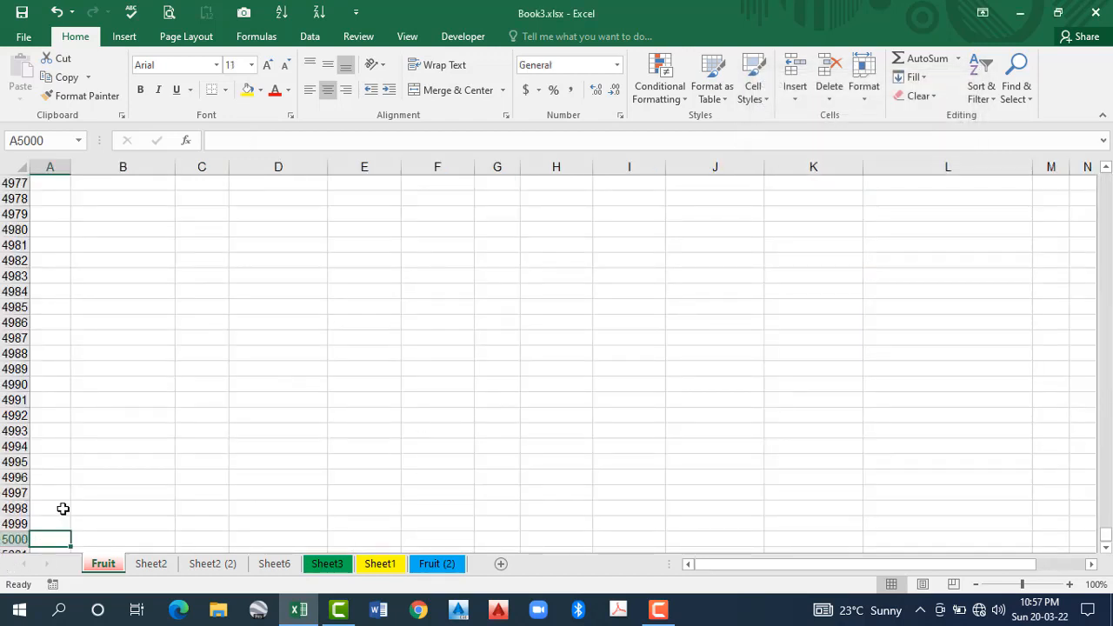
key("ctrl+Home")
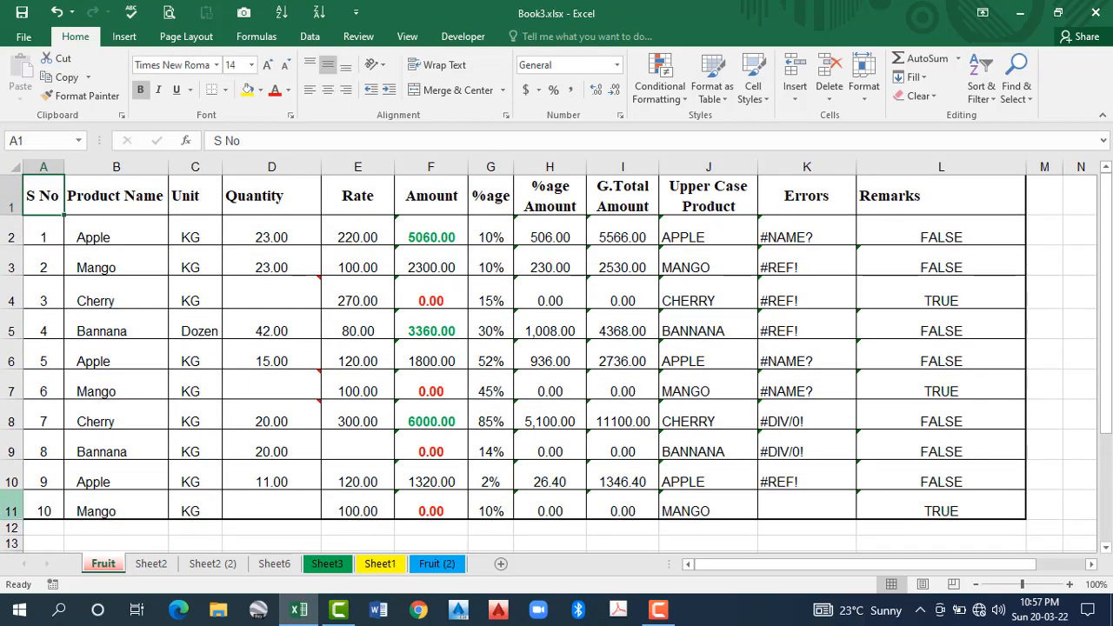
Jump straight to cell A5000 by entering its address in the Name Box
left_click_drag(57, 222, 109, 232)
left_click(37, 140)
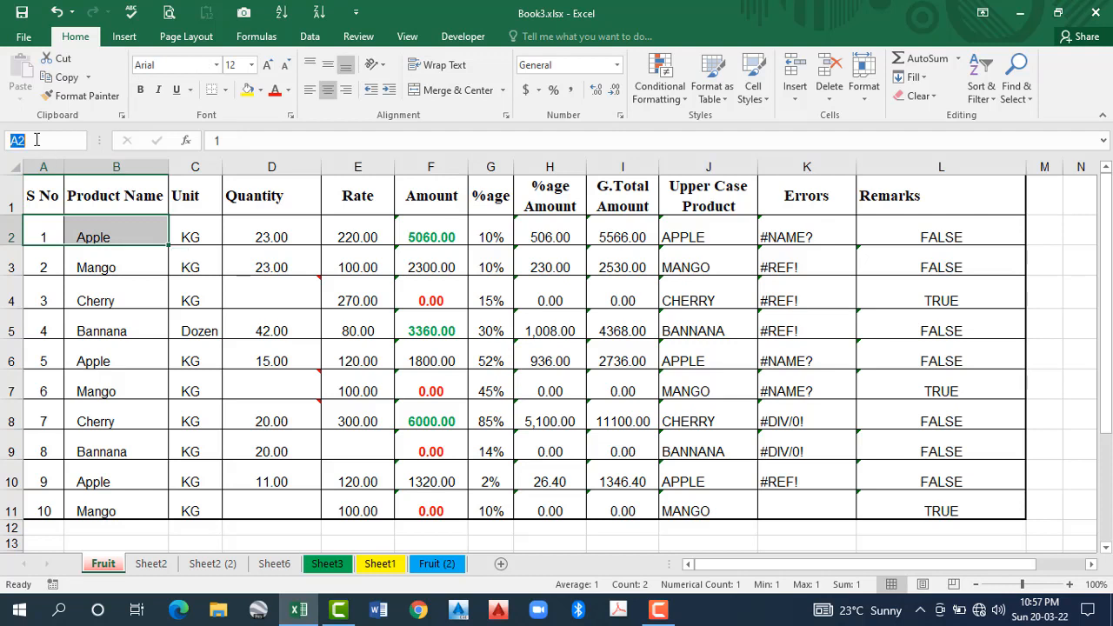
left_click(79, 301)
left_click(39, 141)
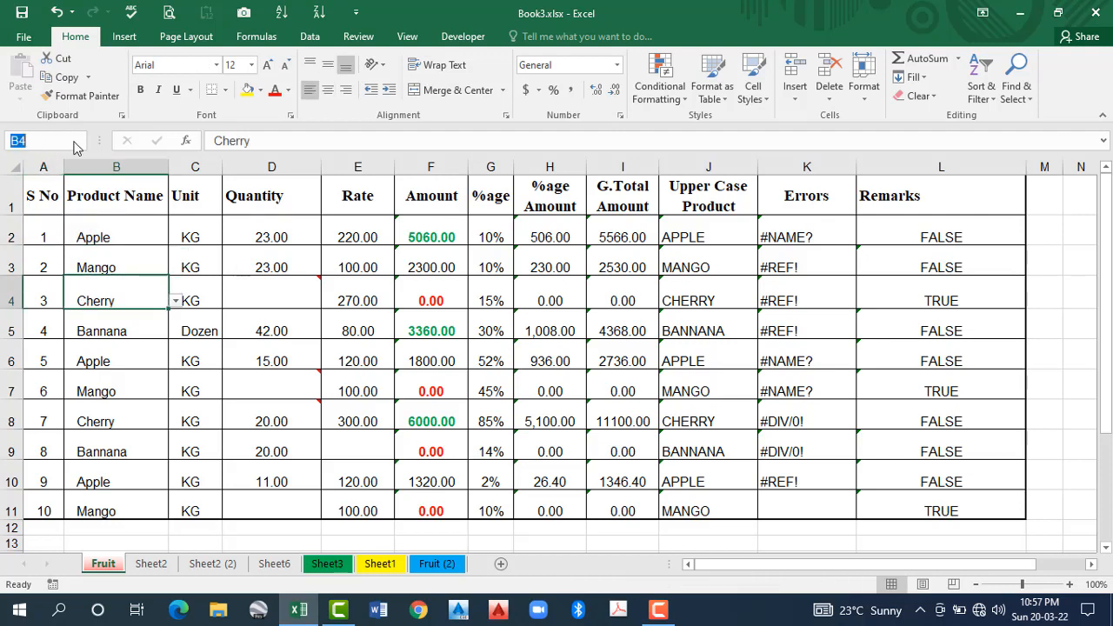
type("a5000")
key("Return")
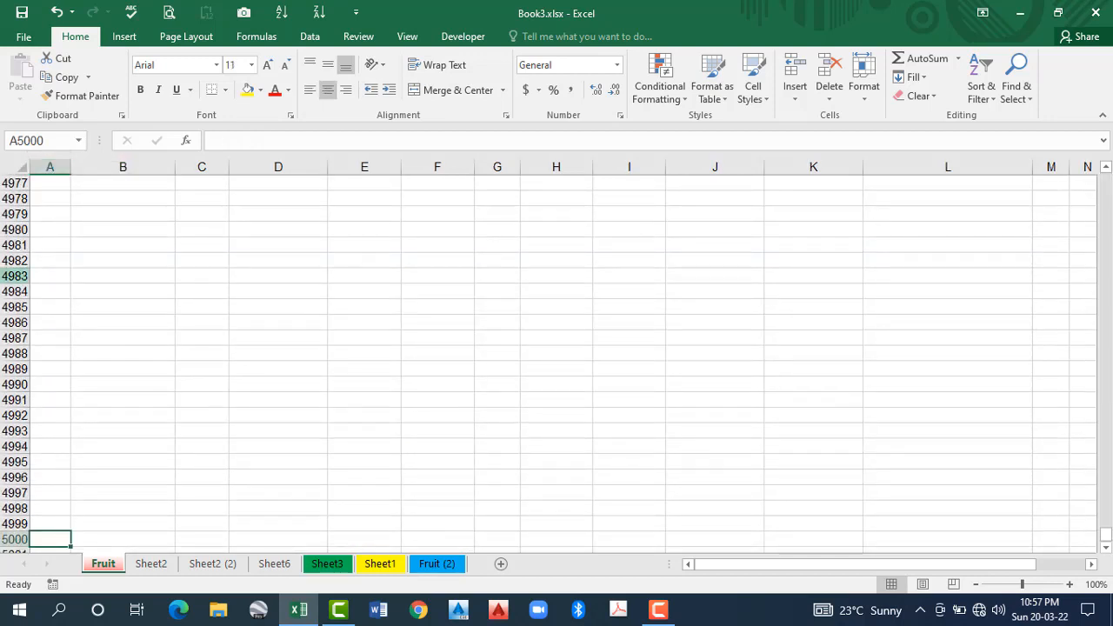
Return from the empty rows near row 5000 to cell A1 of the Fruit sheet
scroll(54, 504, "up", 20)
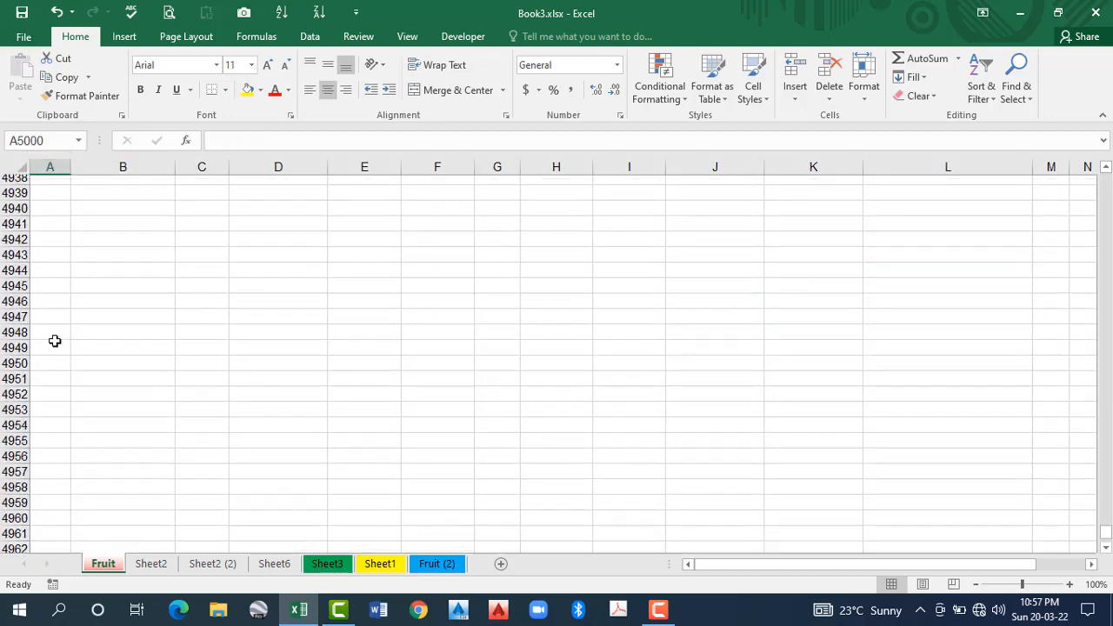
scroll(55, 296, "up", 1)
left_click(57, 295)
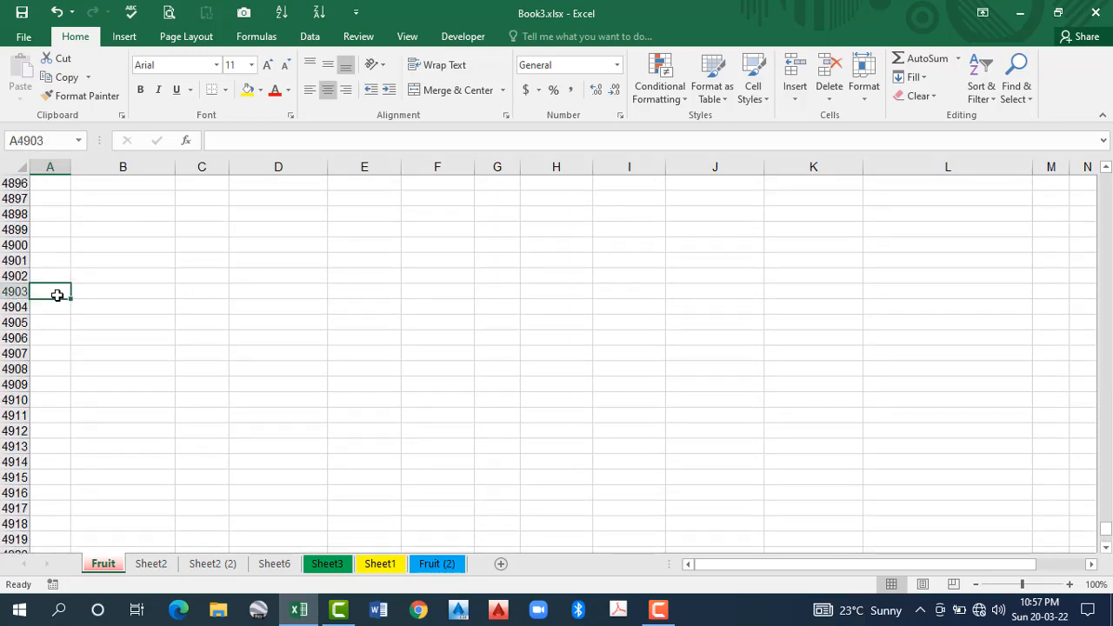
key("ctrl+Up")
key("ctrl+Up")
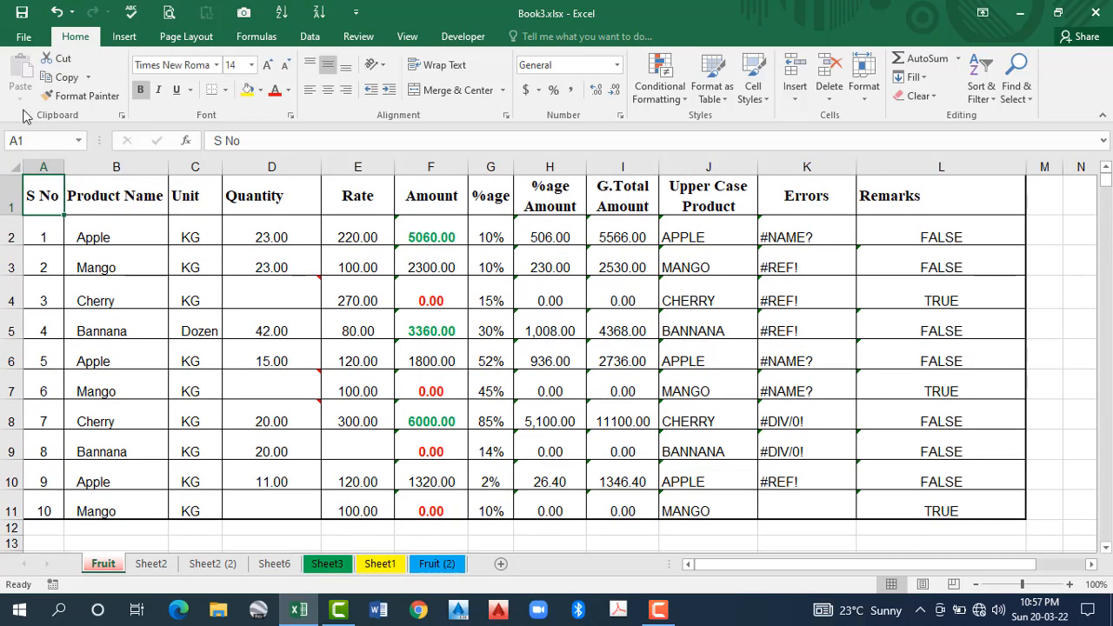
Name cell B2 "aaa" and reselect it to check its name against cell B3
left_click(101, 240)
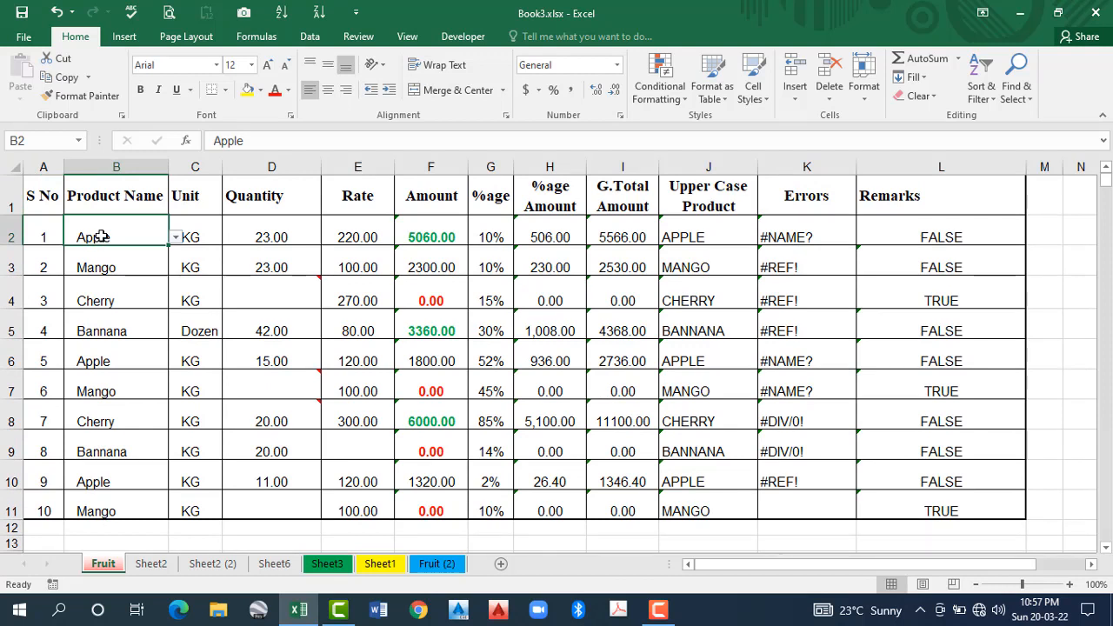
left_click(37, 141)
type("aaa")
left_click(106, 254)
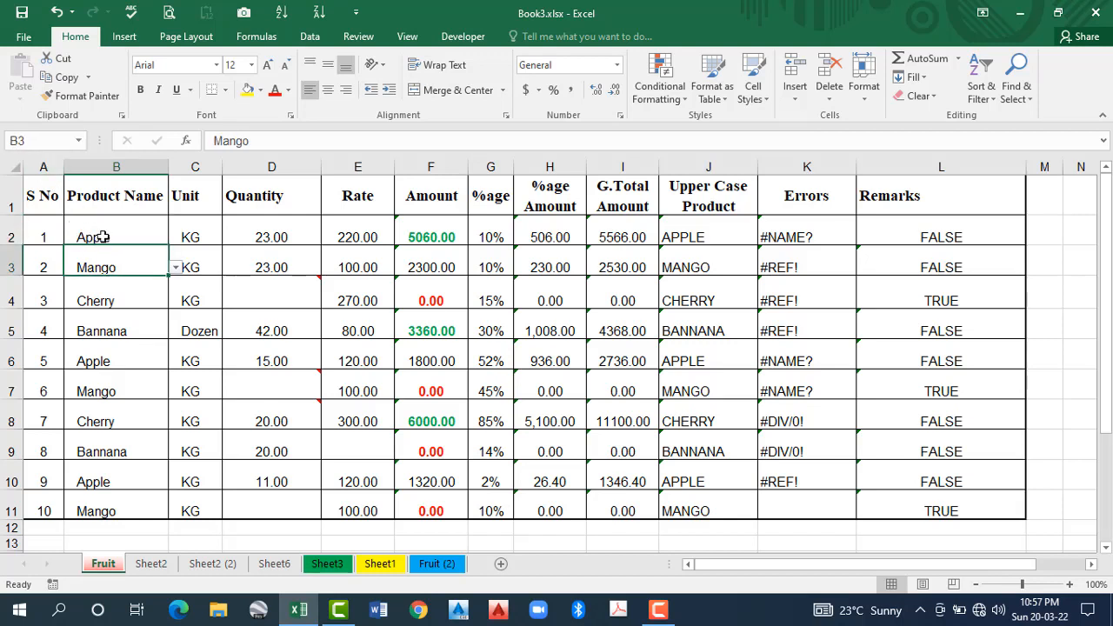
left_click(104, 231)
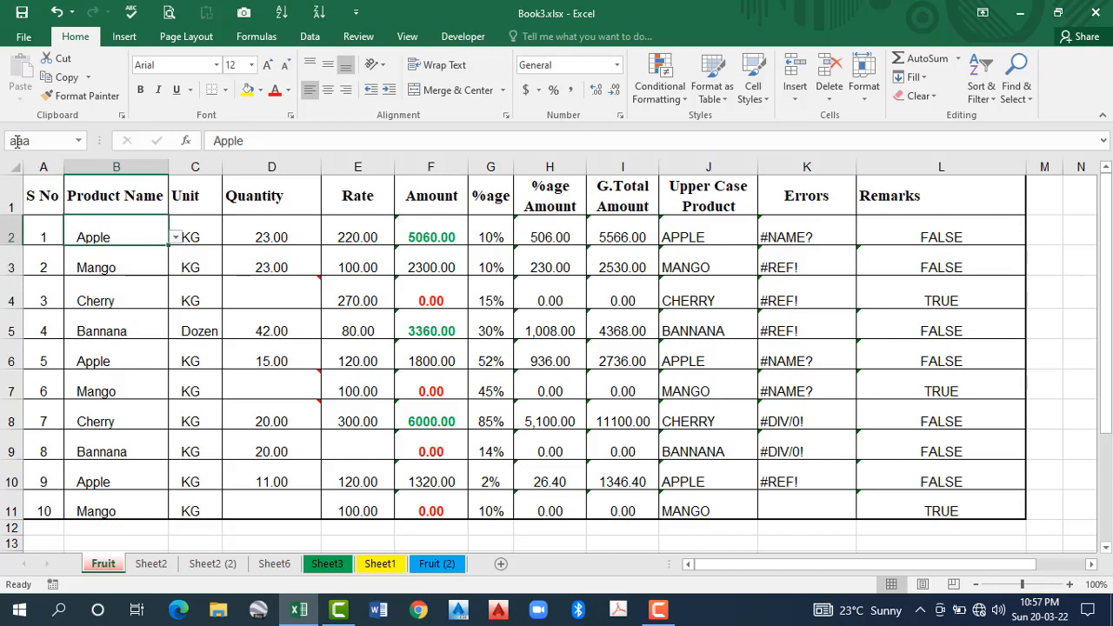
left_click(110, 254)
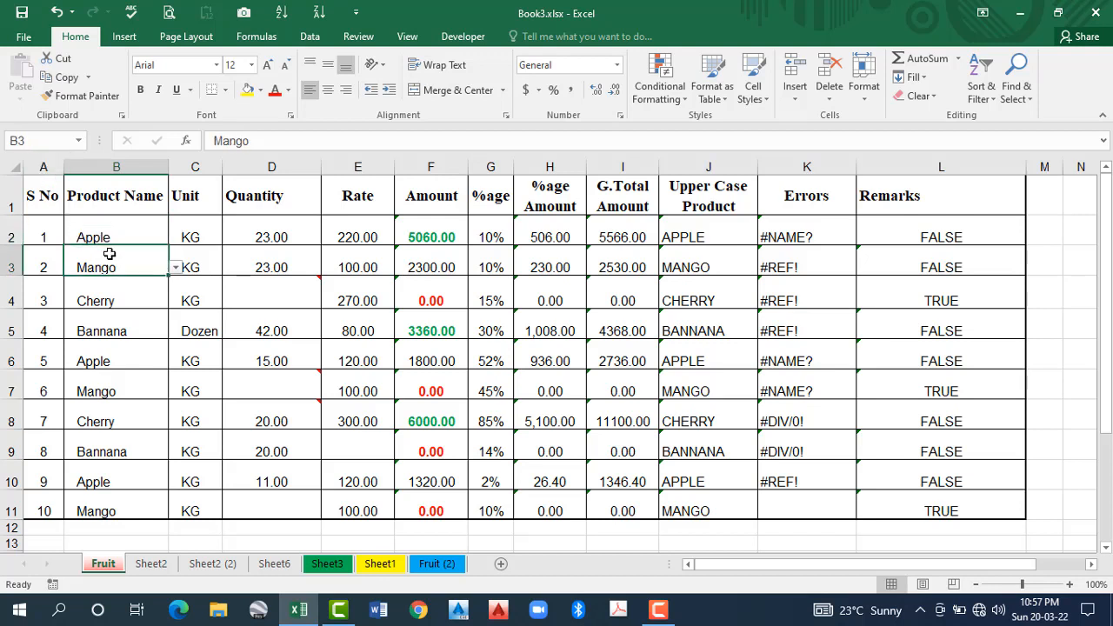
left_click(106, 233)
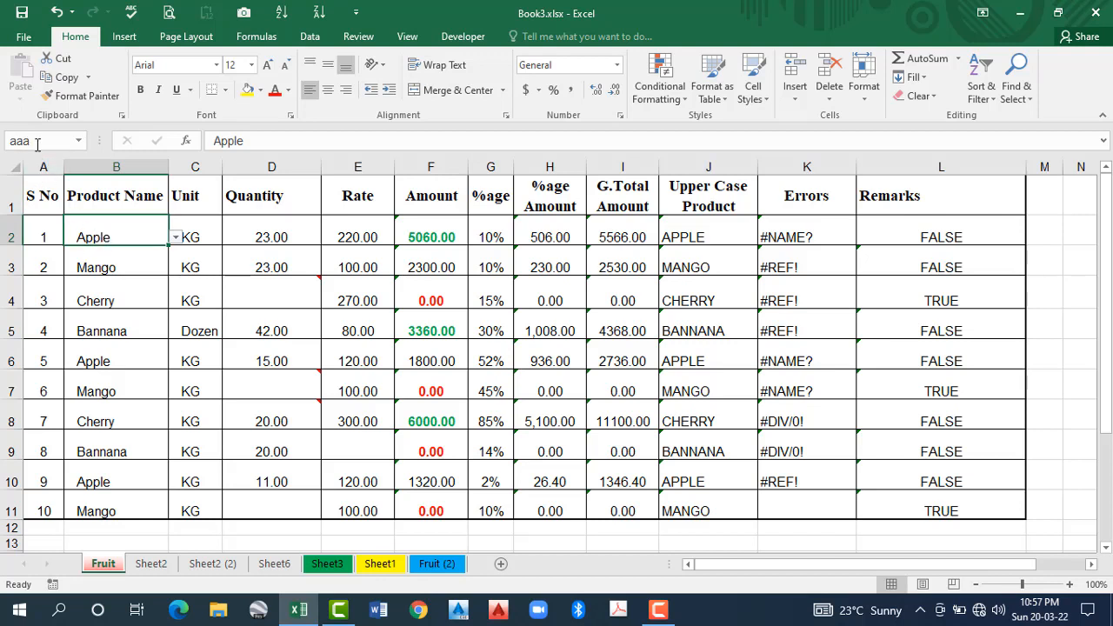
Jump to the distant cell AAA10 through the Name Box and return to cell A1
left_click(113, 264)
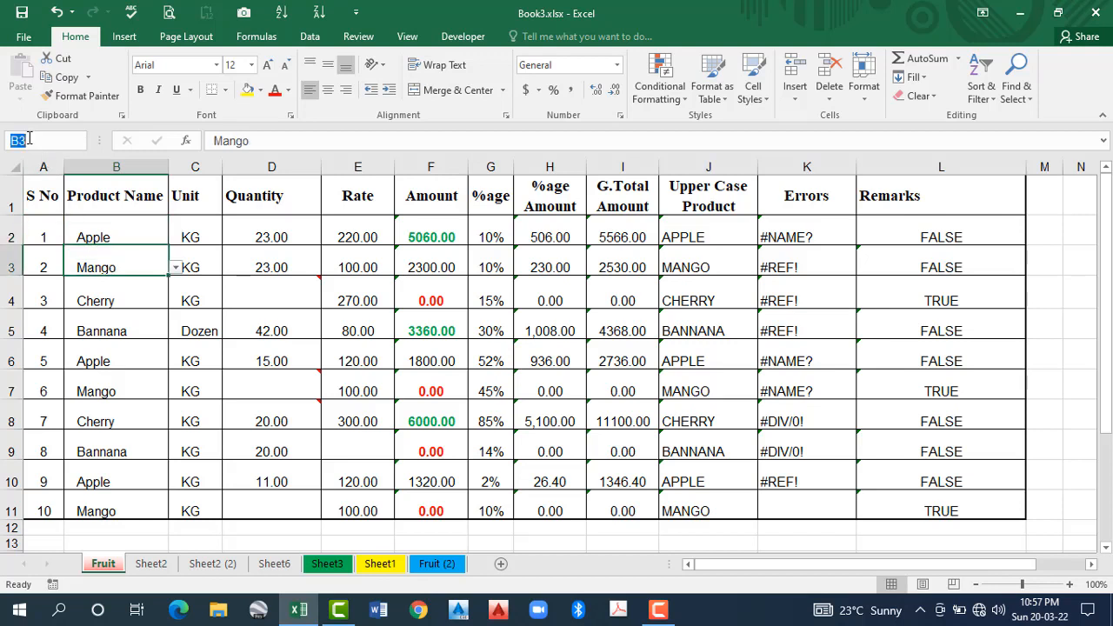
type("aaa10")
key("Return")
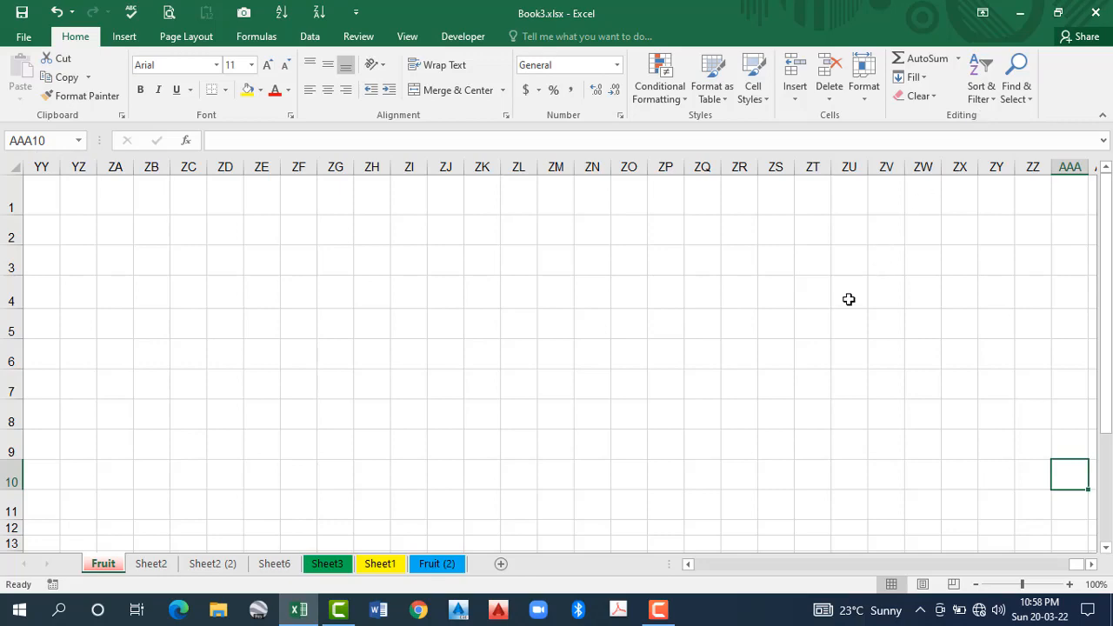
key("ctrl+Up")
key("ctrl+Left")
key("ctrl+Left")
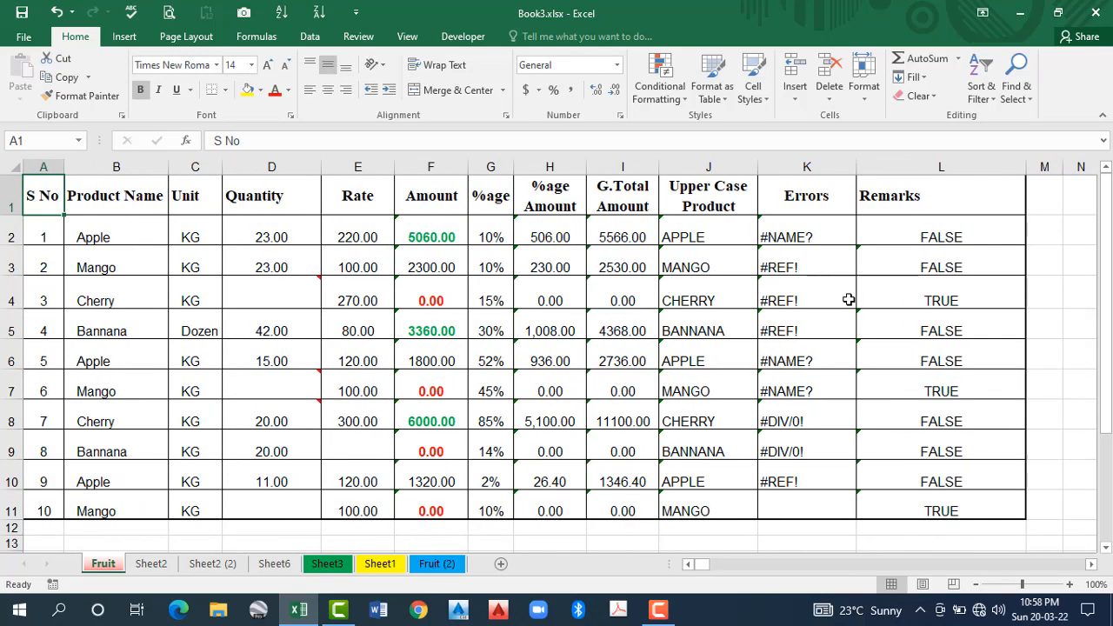
left_click(1025, 102)
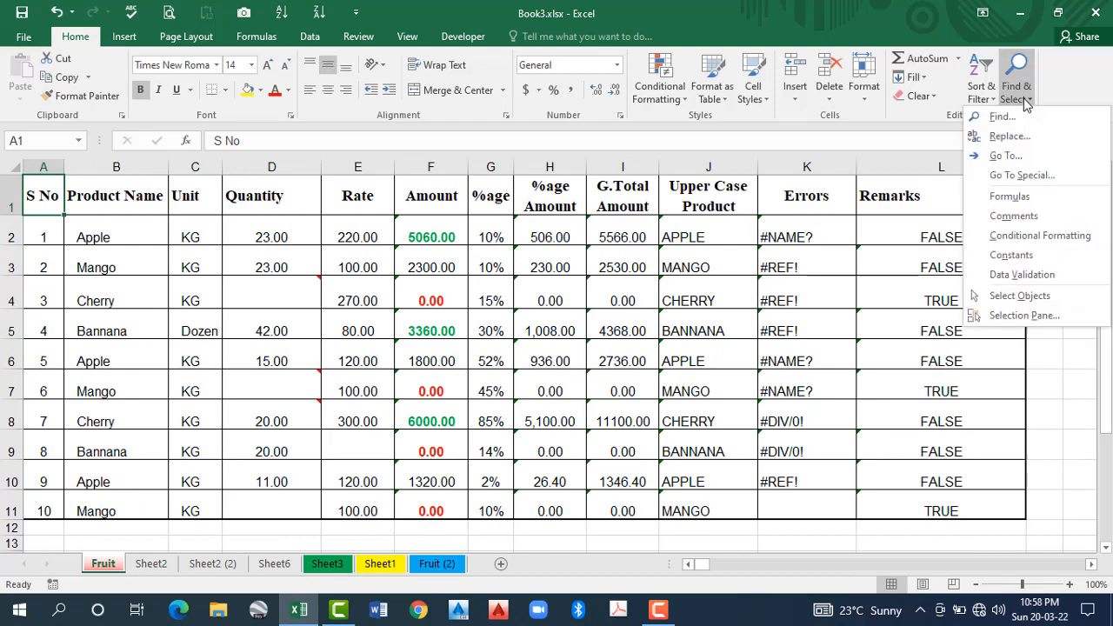
left_click(1009, 156)
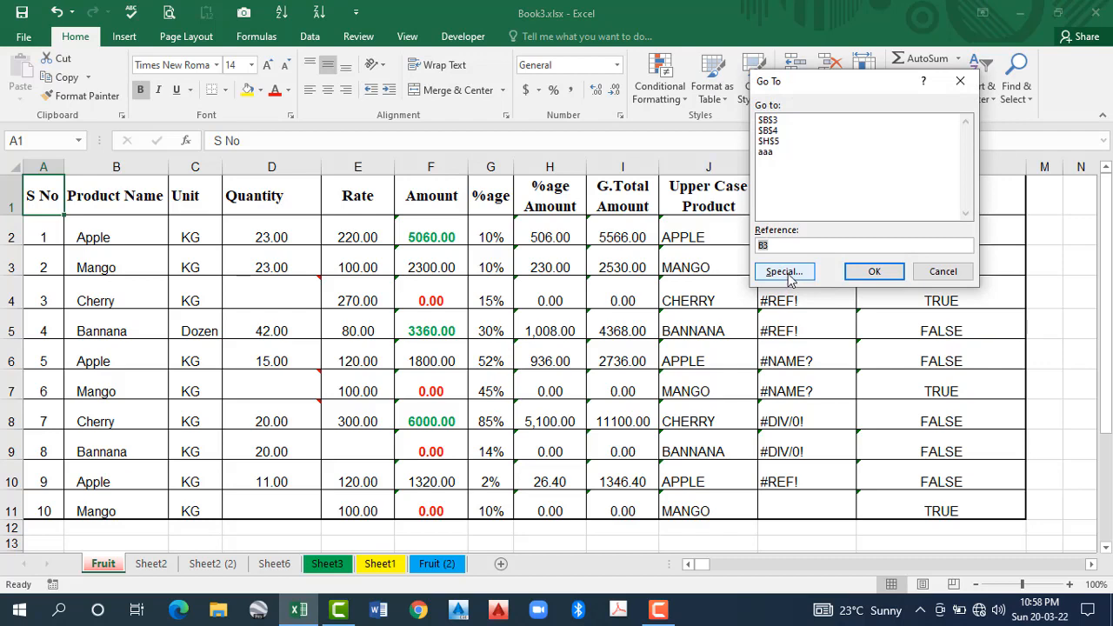
left_click(785, 272)
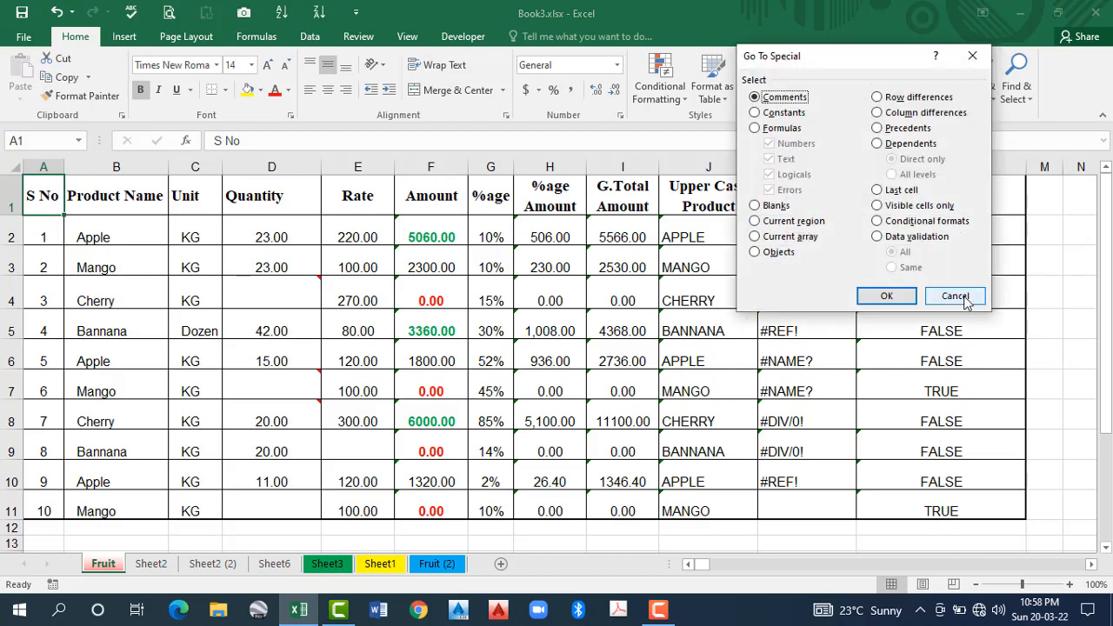
left_click(955, 296)
Select all commented cells with Go To Special and view the comments on the Quantity cells D4 and D7
left_click(1016, 92)
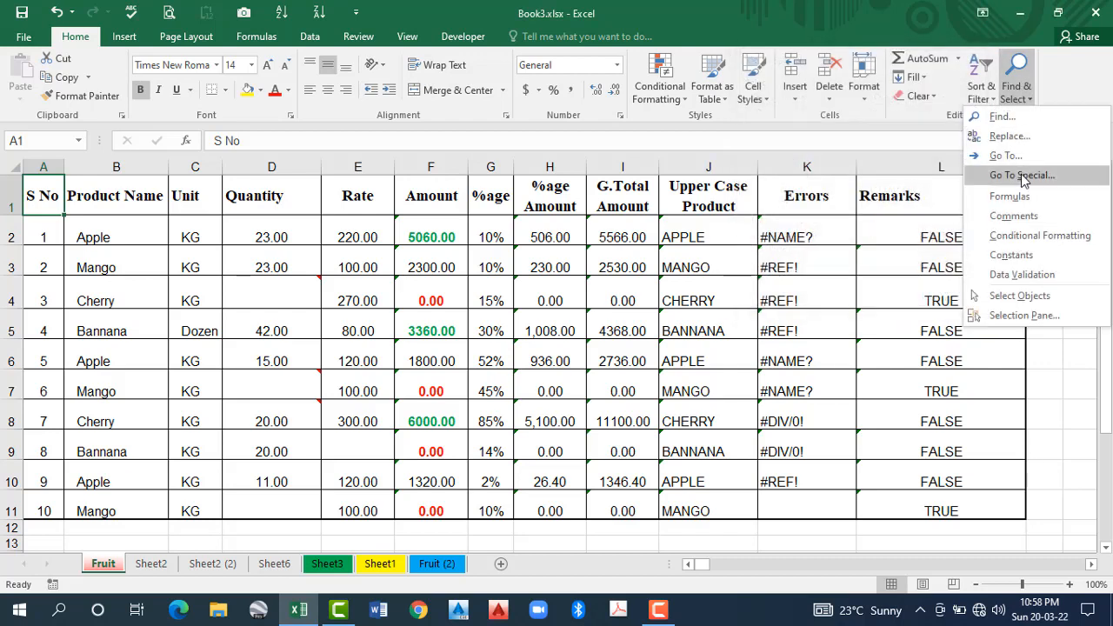
left_click(1023, 177)
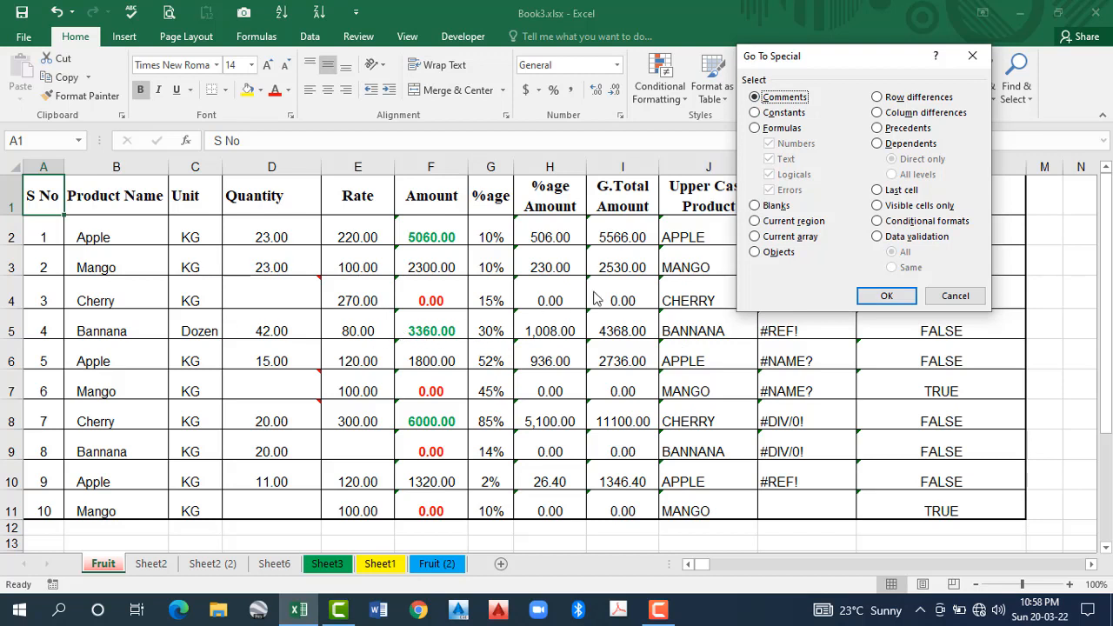
left_click(887, 296)
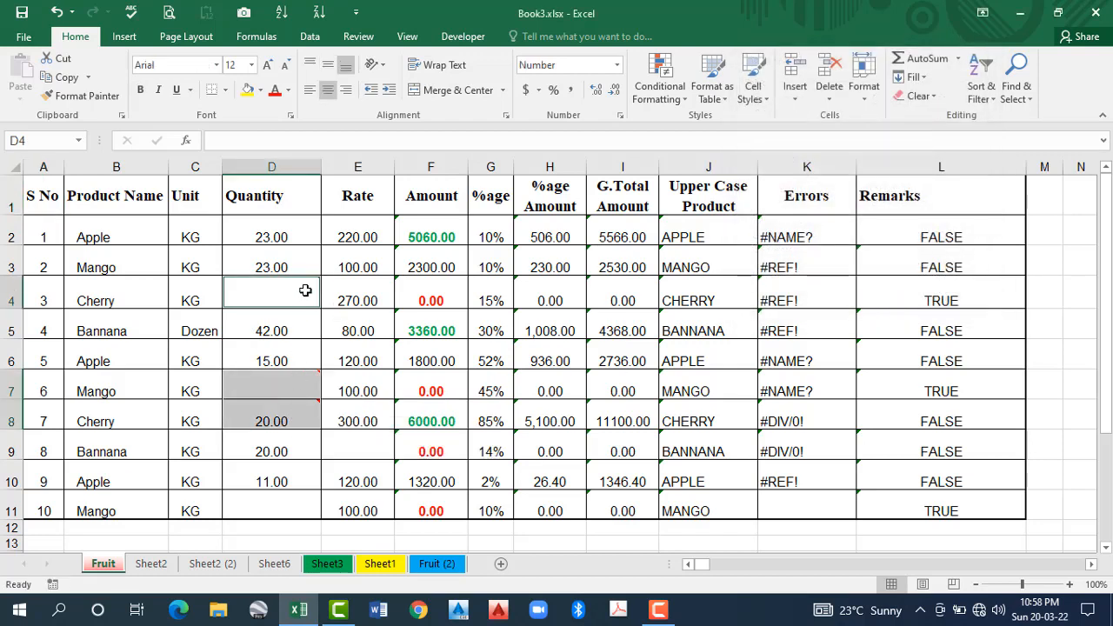
mouse_move(306, 290)
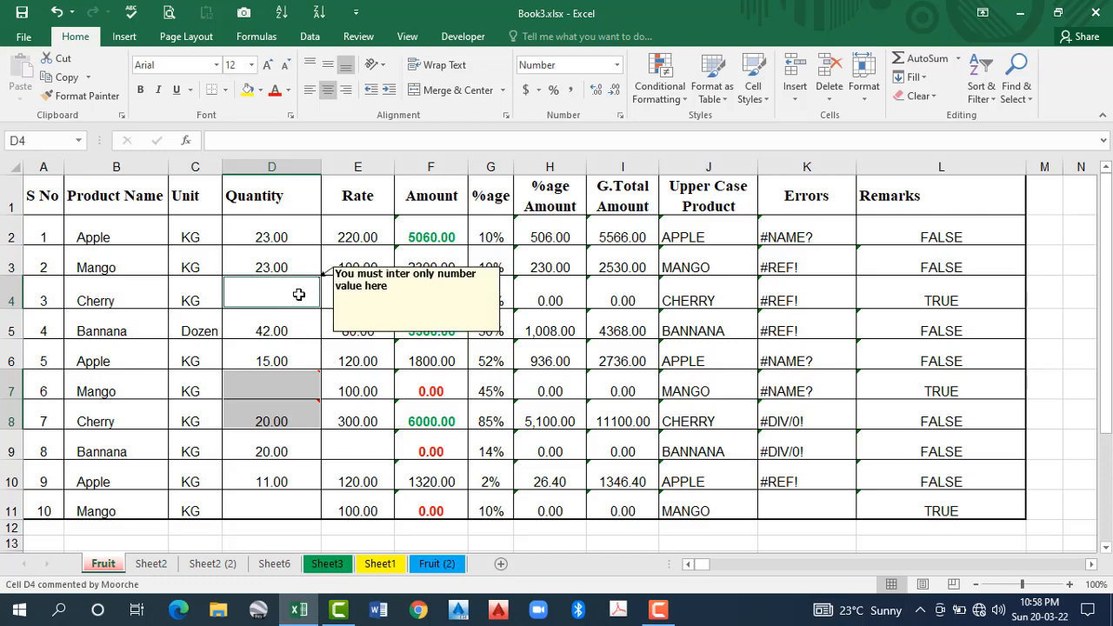
mouse_move(291, 377)
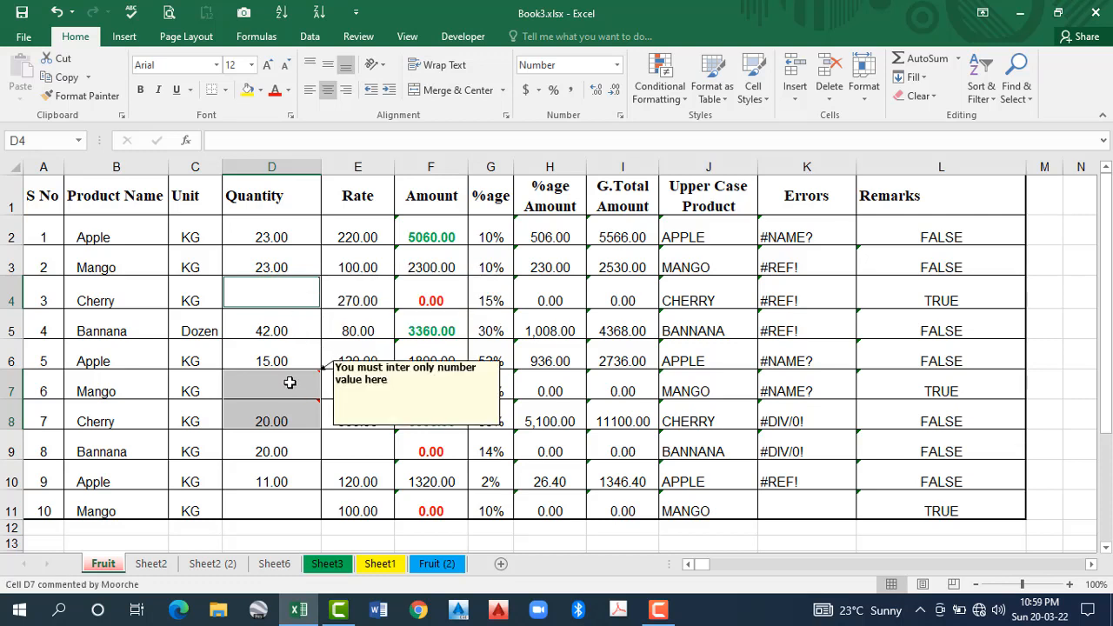
Insert a new comment on the Bannana quantity cell D5, leaving its body text empty
left_click(300, 329)
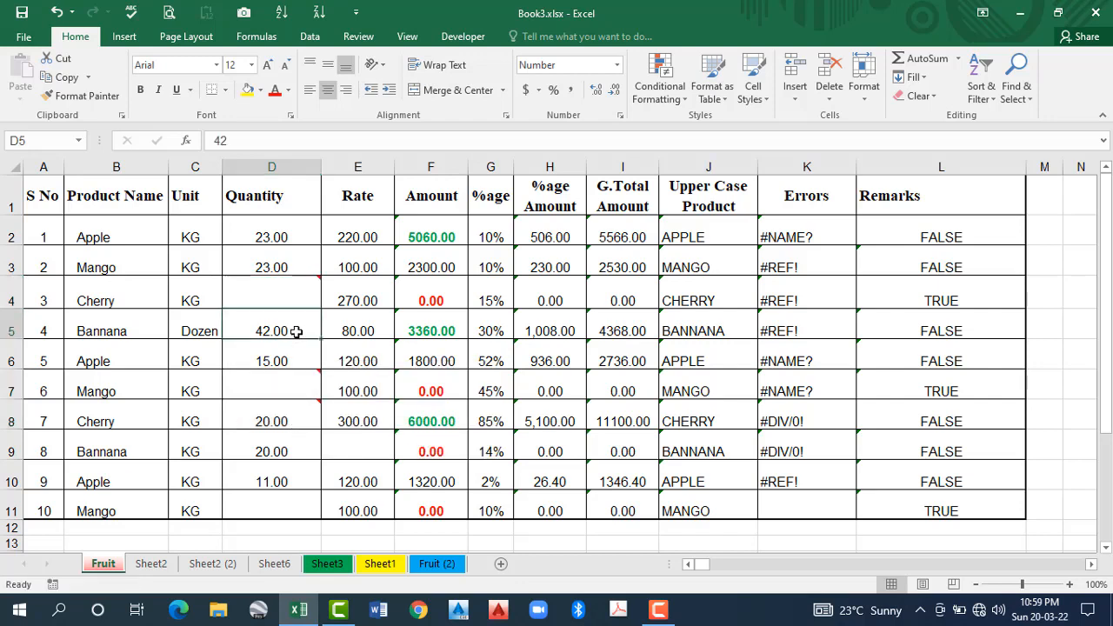
right_click(309, 331)
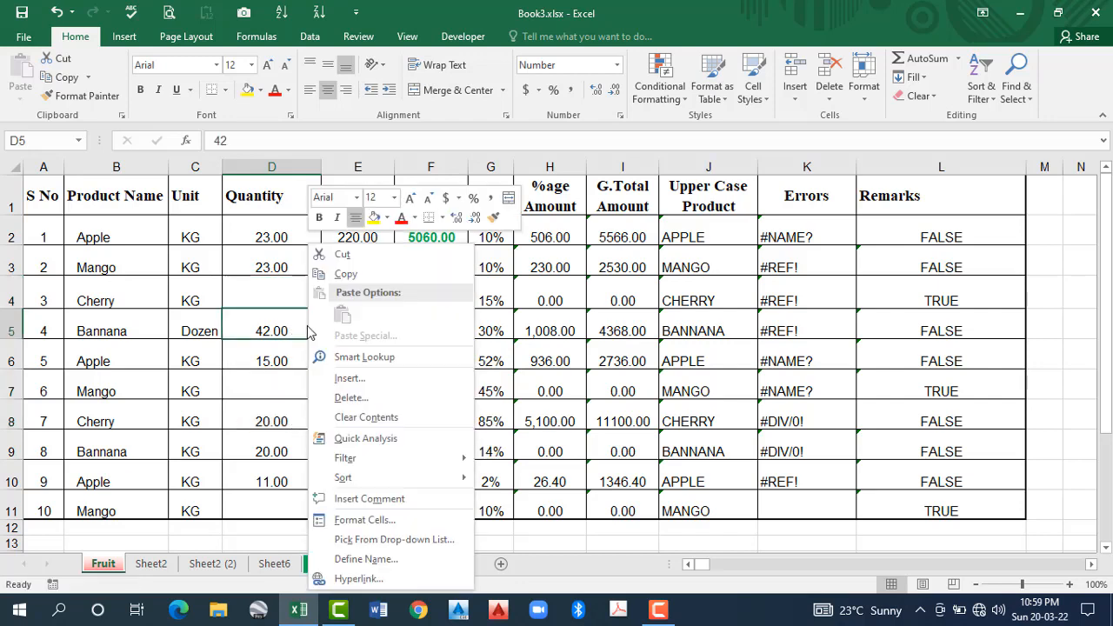
left_click(360, 499)
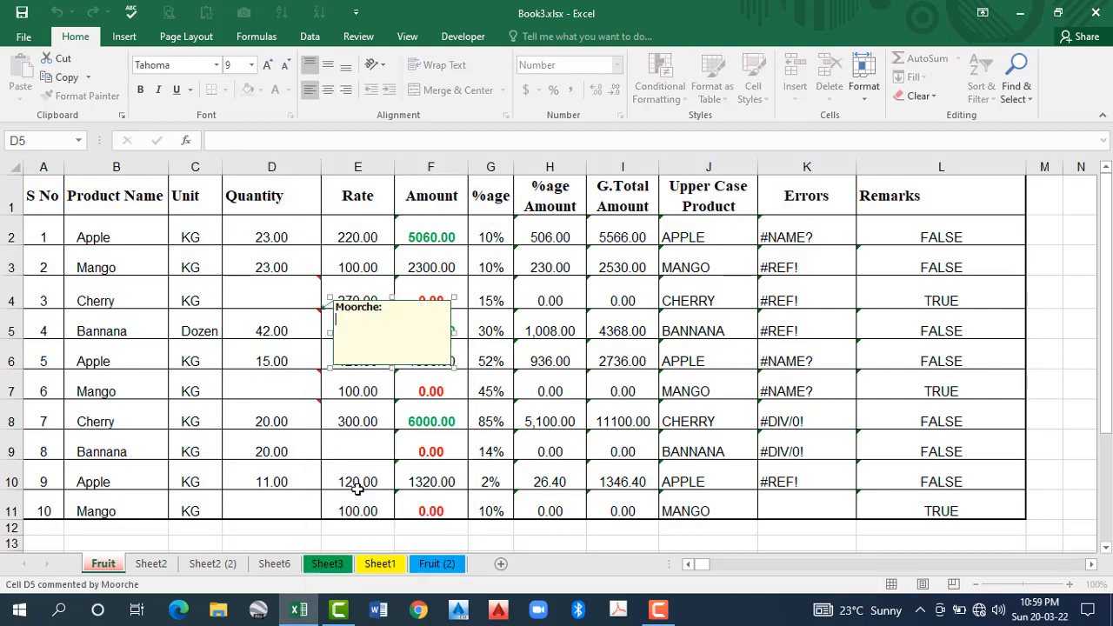
left_click(305, 319)
left_click(272, 301)
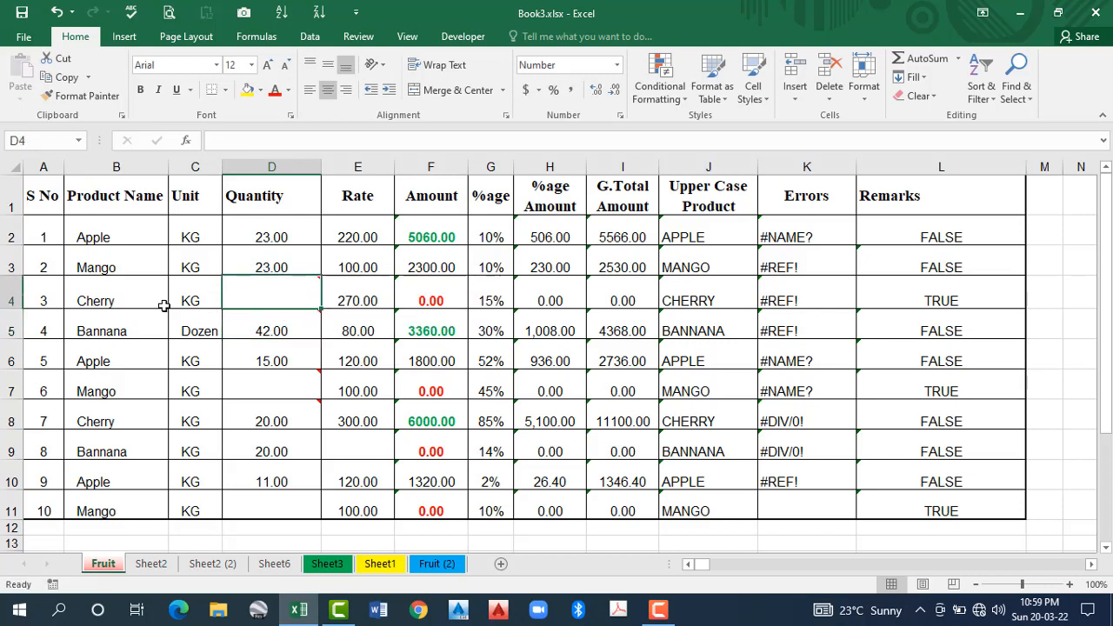
Select all commented cells on the Fruit sheet with Go To Special
left_click(137, 296)
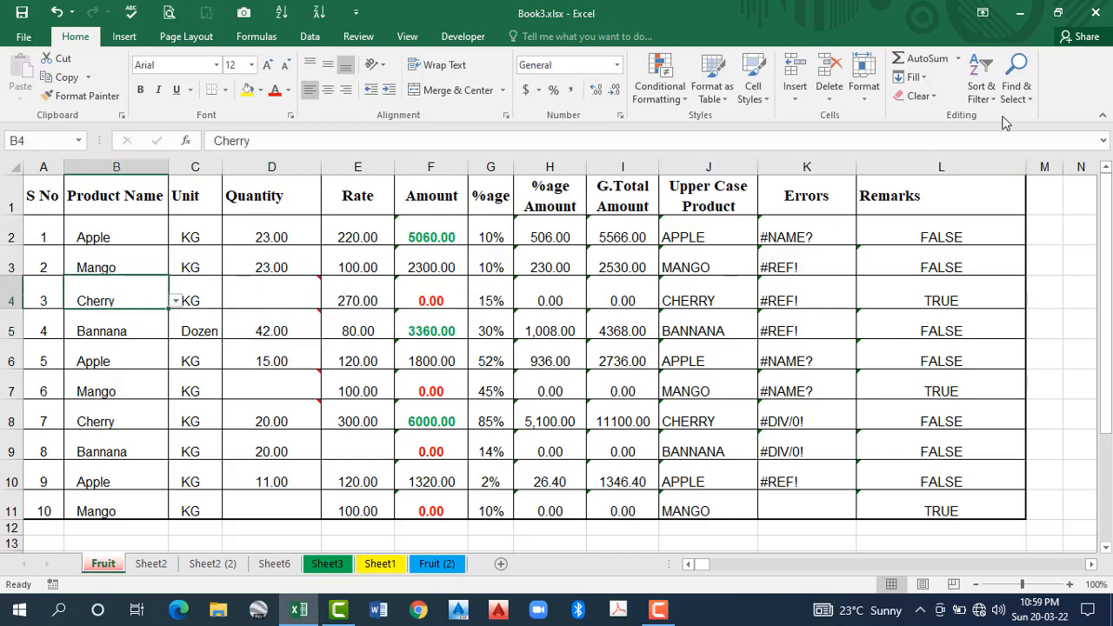
left_click(1019, 94)
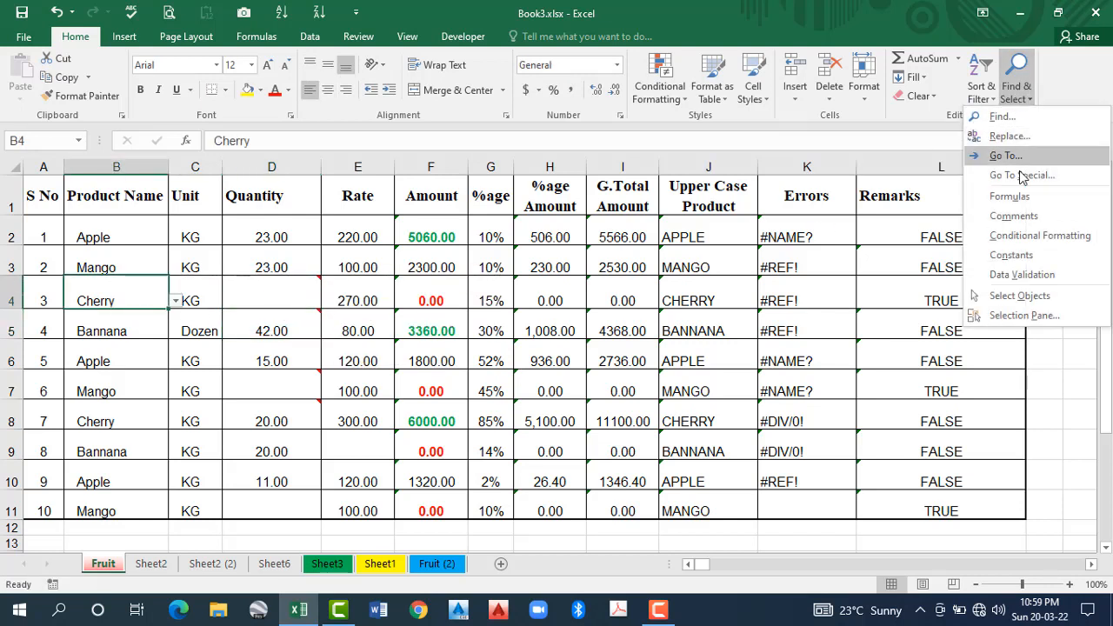
left_click(952, 176)
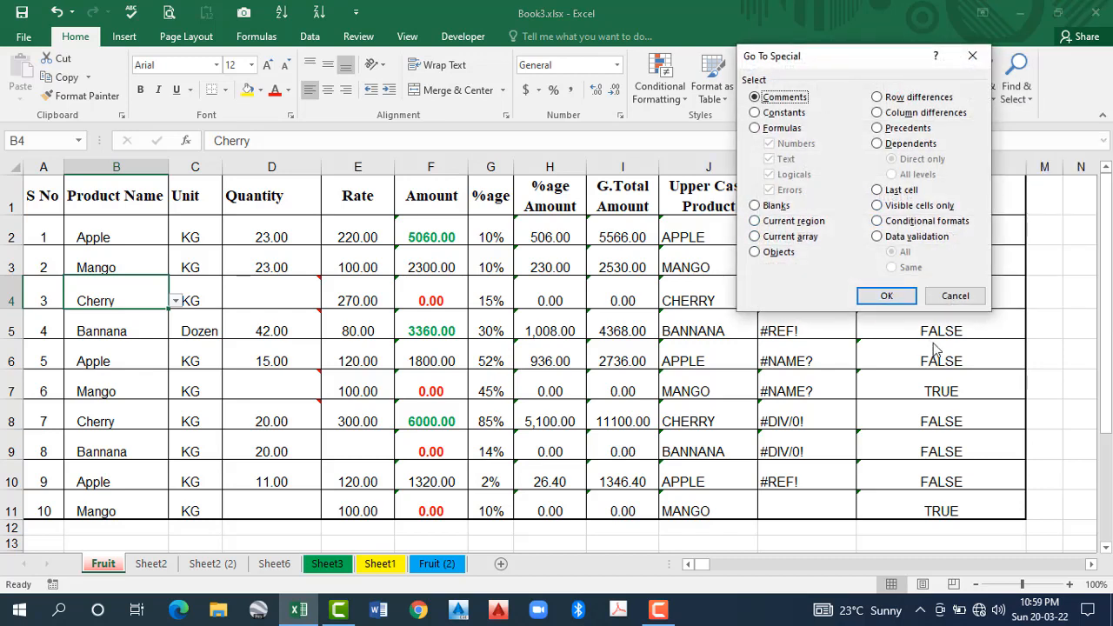
left_click(886, 296)
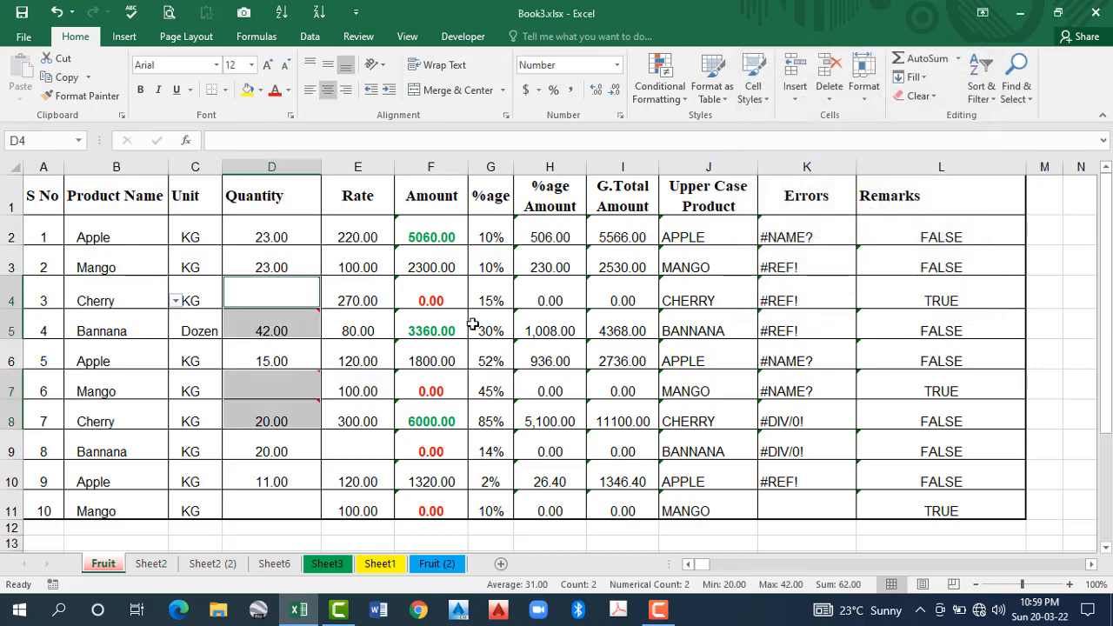
Fill the selected commented cells yellow, undo the fill and deselect them
left_click(248, 90)
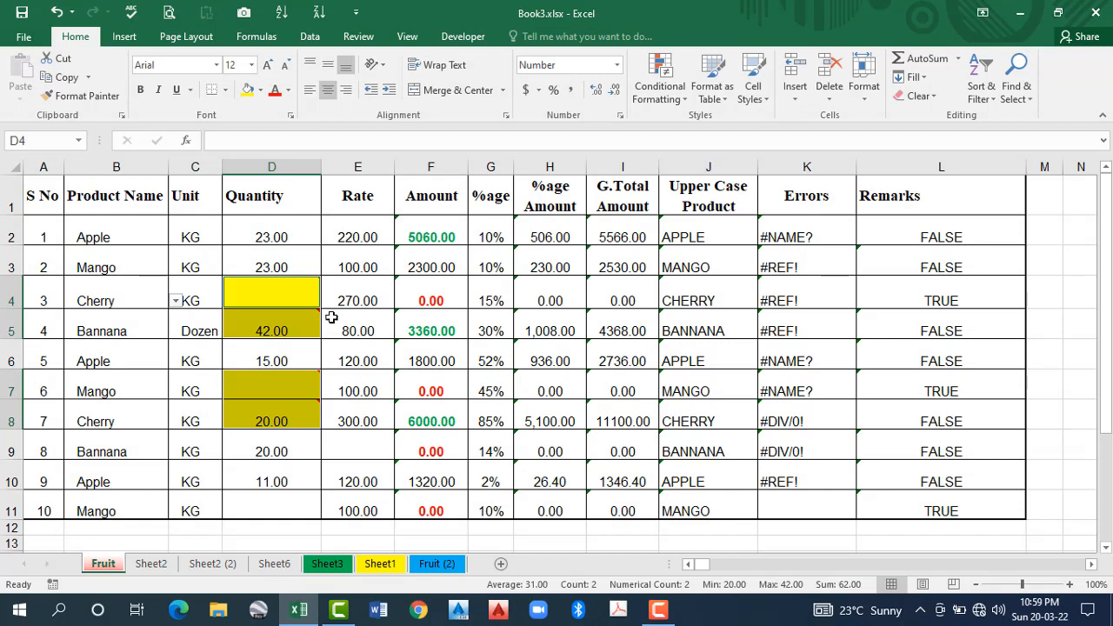
key("ctrl+z")
left_click(293, 318)
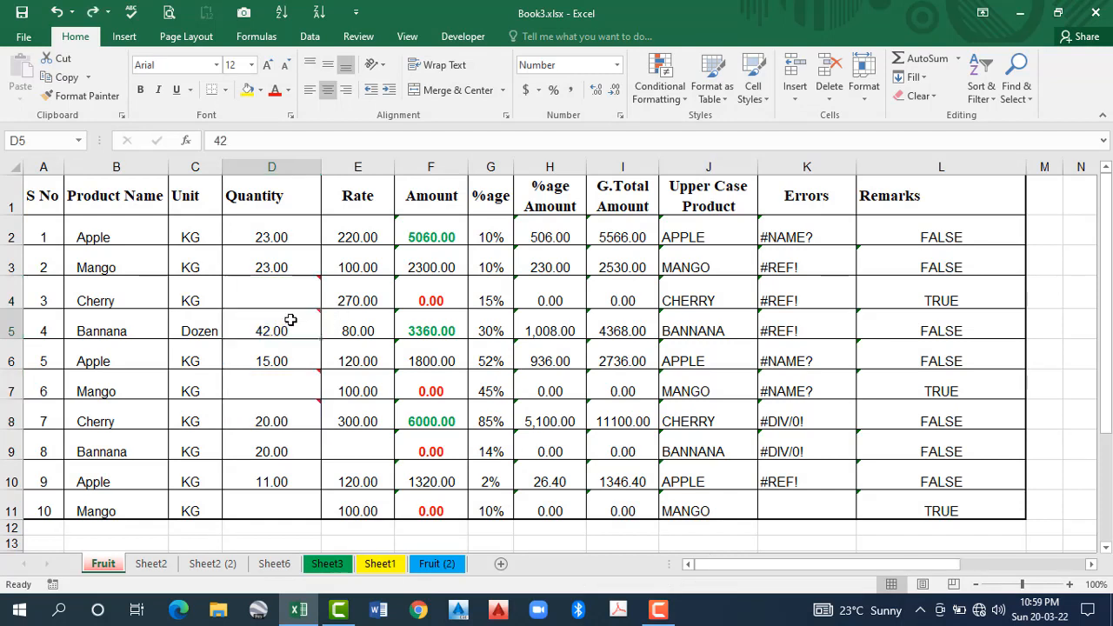
left_click(415, 299)
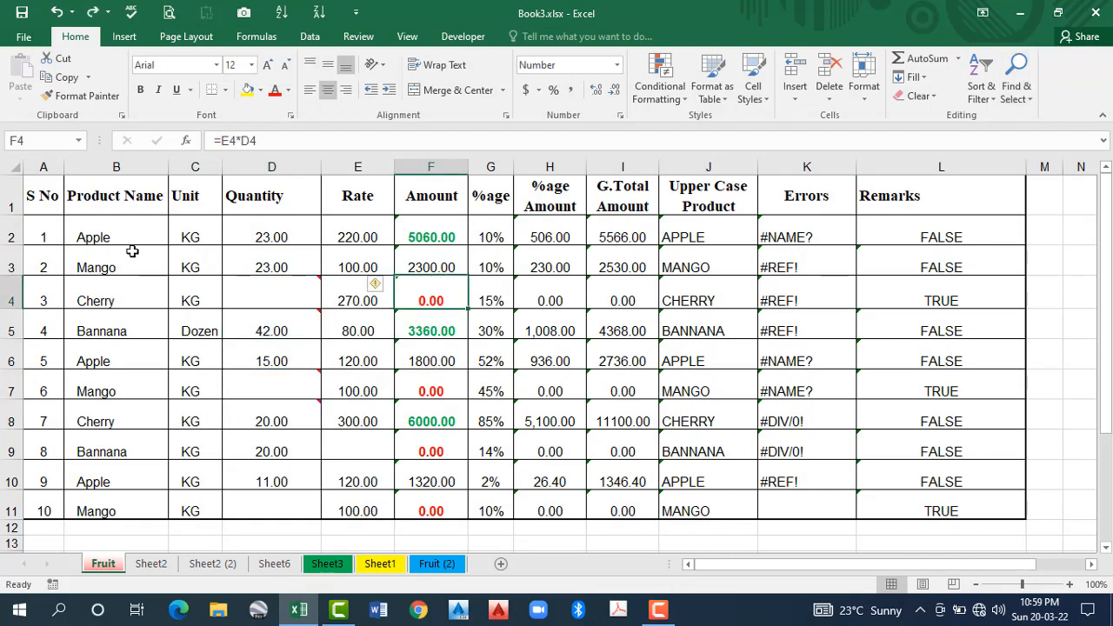
Select only the number constants in the table A1:L11 with Go To Special, excluding text, logicals and errors
left_click(47, 195)
left_click_drag(47, 195, 917, 504)
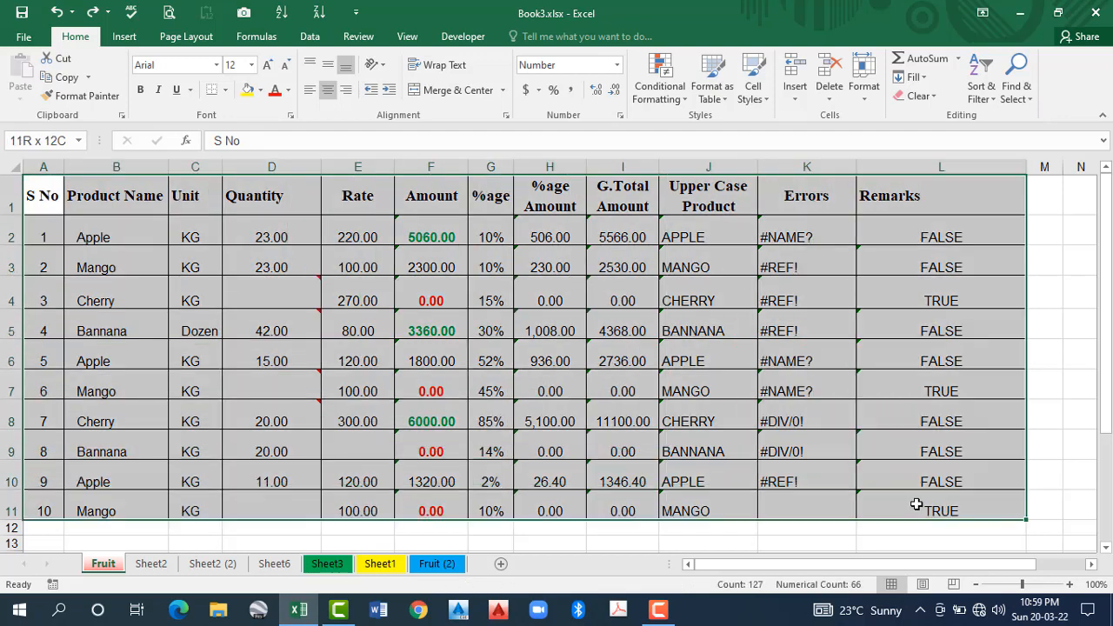
left_click(1023, 100)
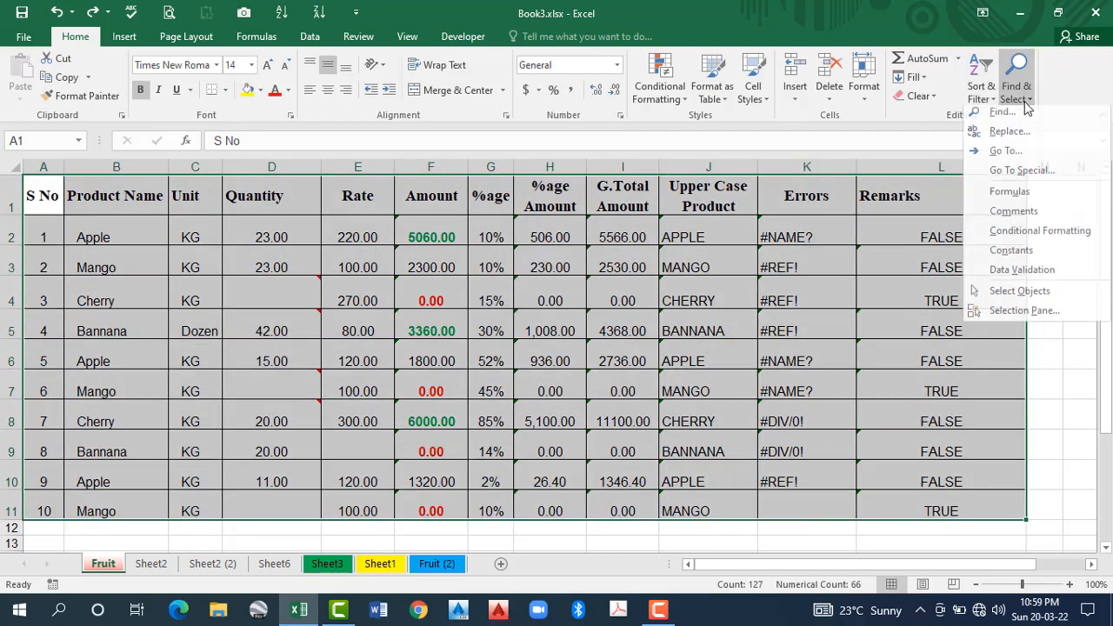
left_click(1035, 180)
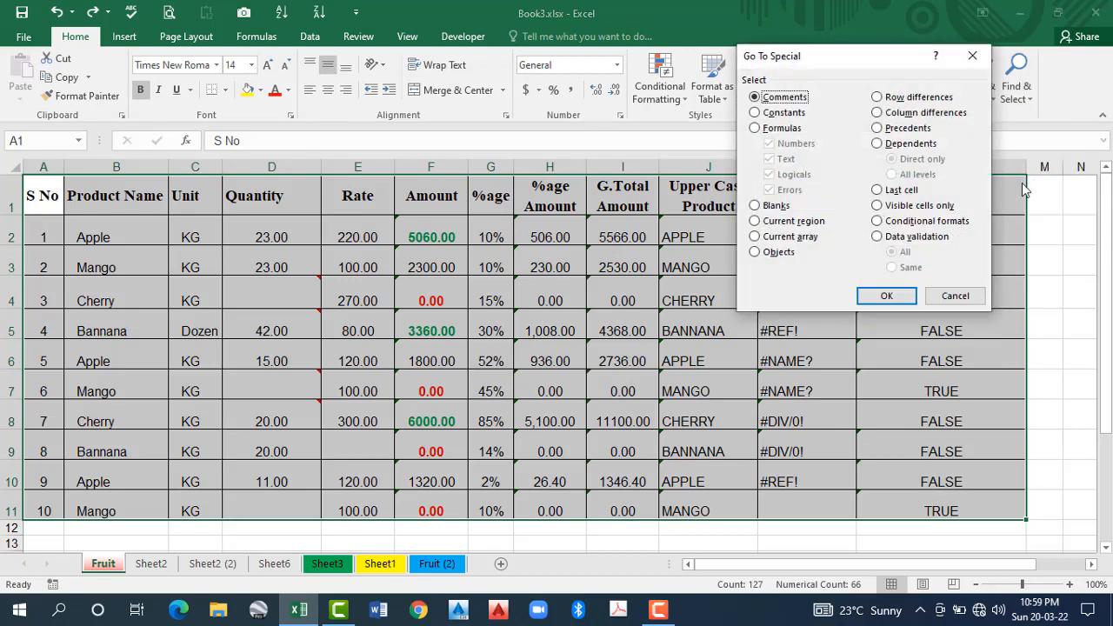
left_click(755, 113)
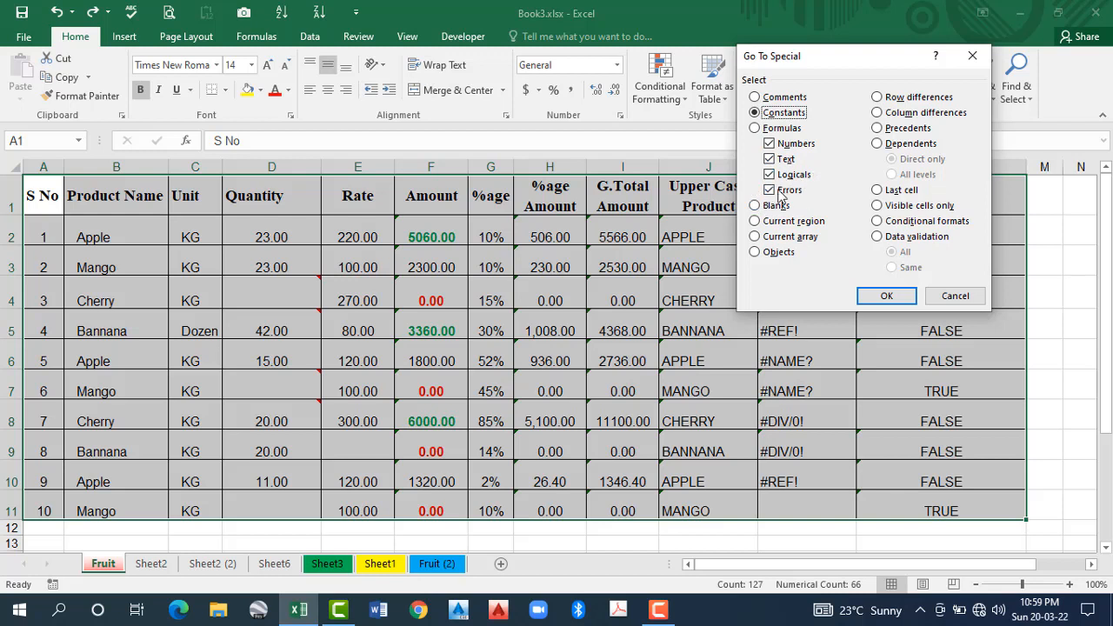
left_click(769, 158)
left_click(769, 174)
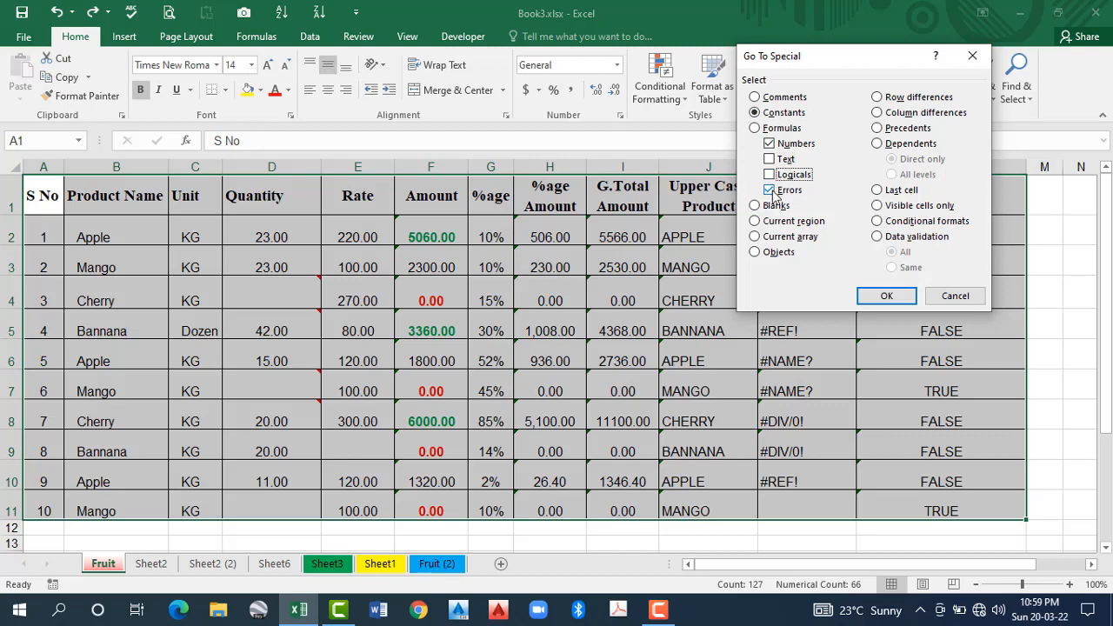
left_click(769, 190)
left_click(888, 296)
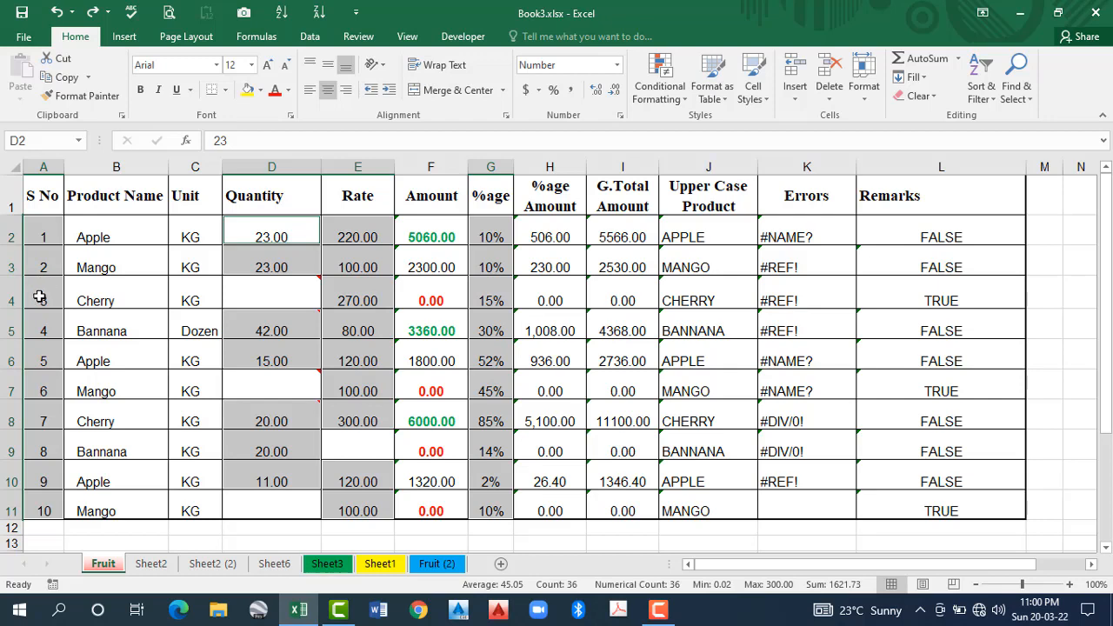
Compare the contents of constant cells D5, E5 and A5 with the formula in Amount cell F5
left_click(287, 331)
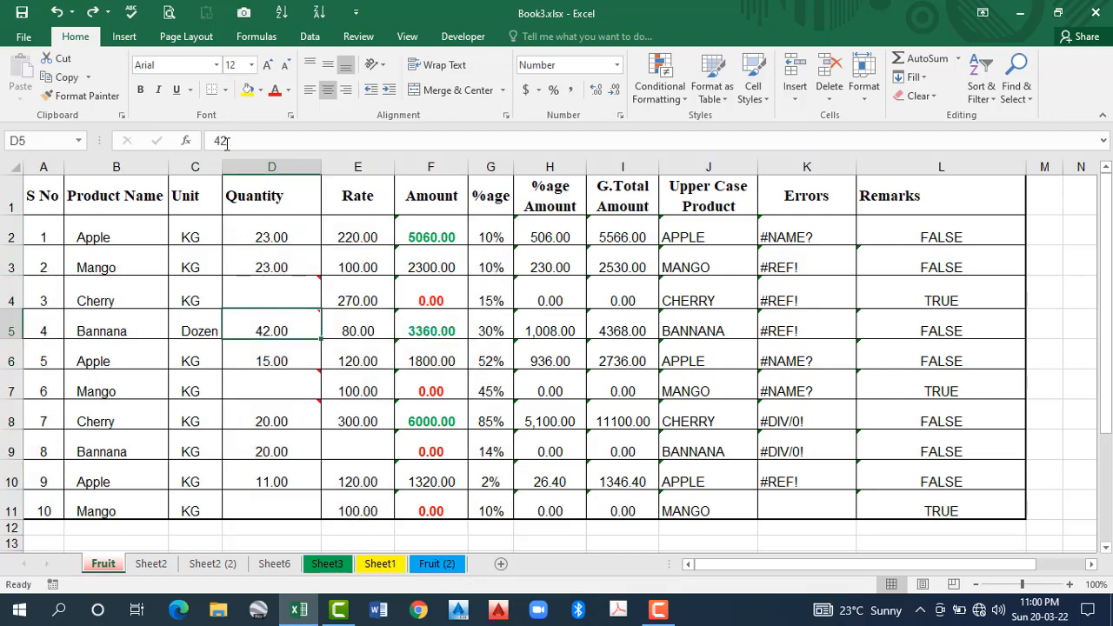
left_click(363, 337)
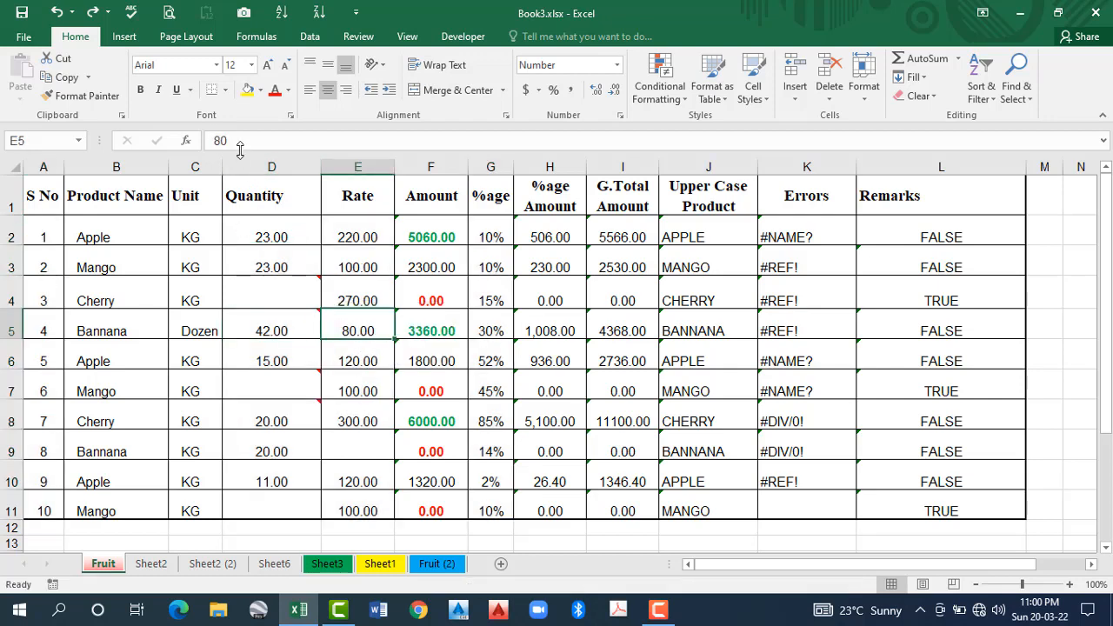
left_click(47, 331)
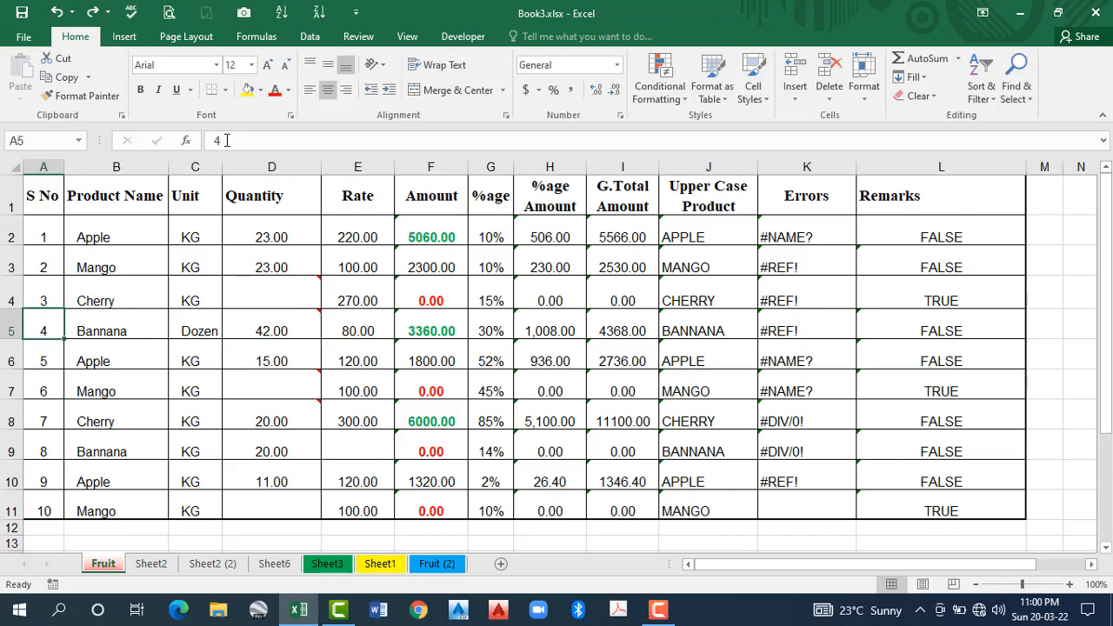
left_click(361, 332)
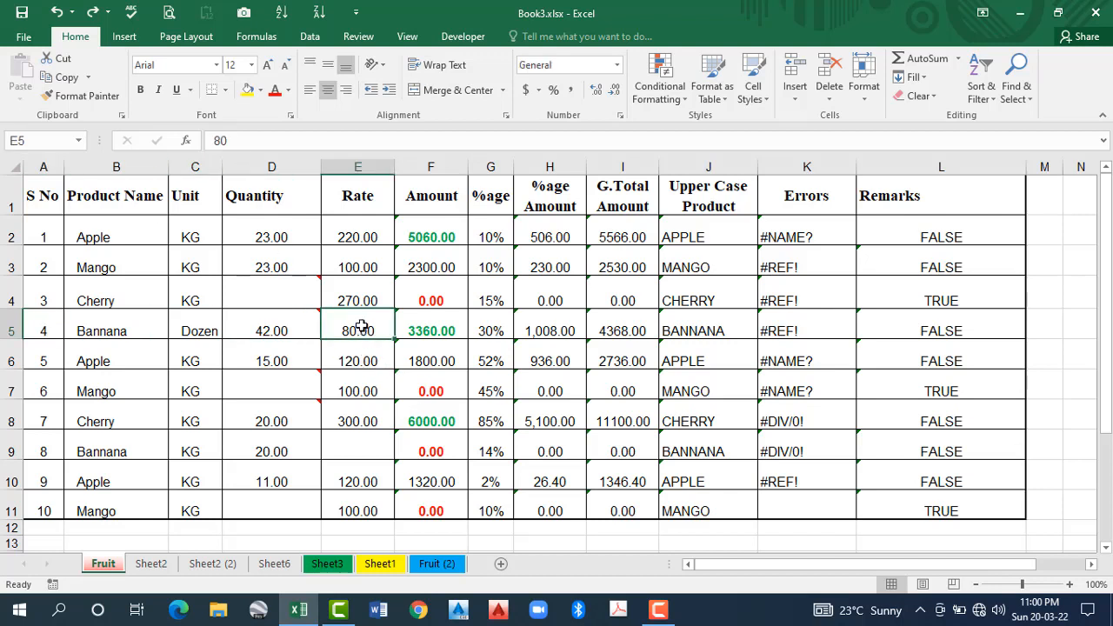
left_click(436, 332)
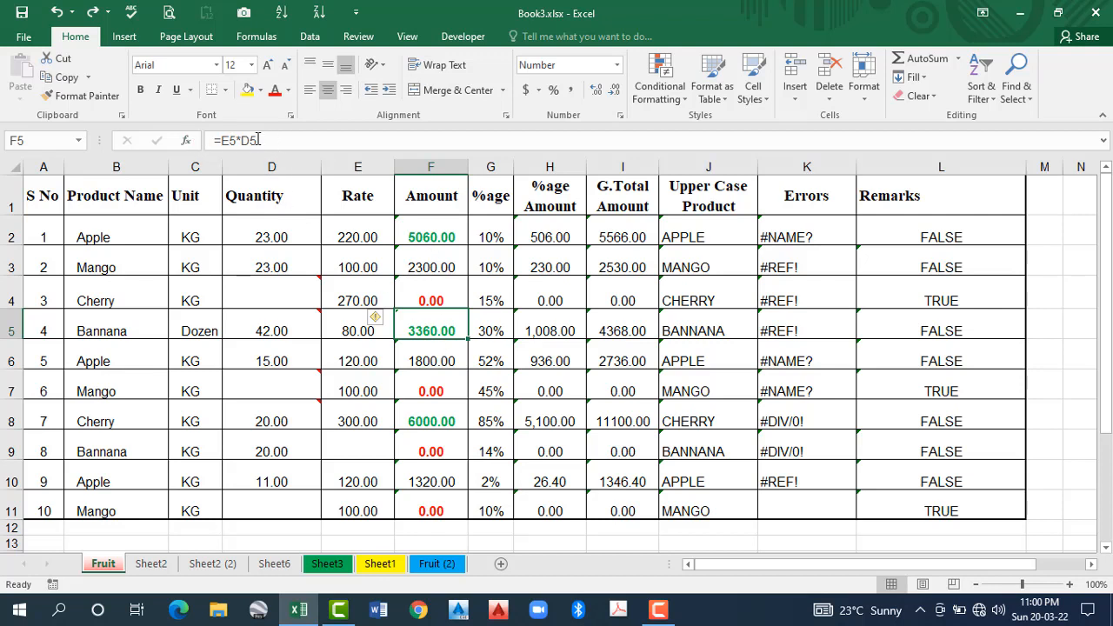
Select only the text constants on the sheet with Go To Special, excluding numbers, logicals and errors
left_click(267, 261)
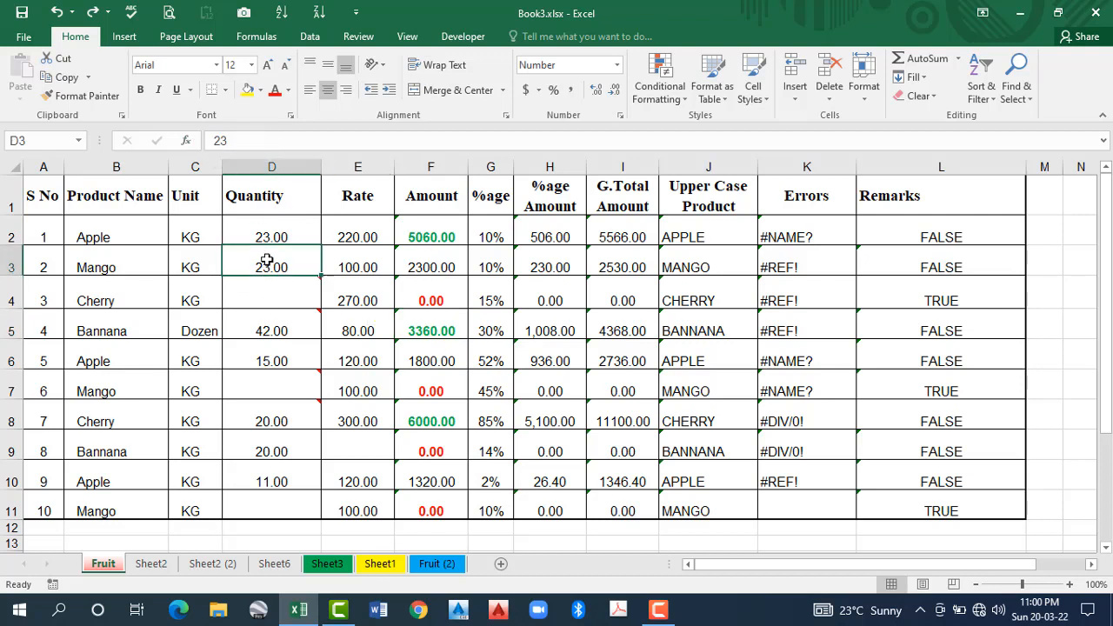
left_click(1026, 99)
left_click(1036, 177)
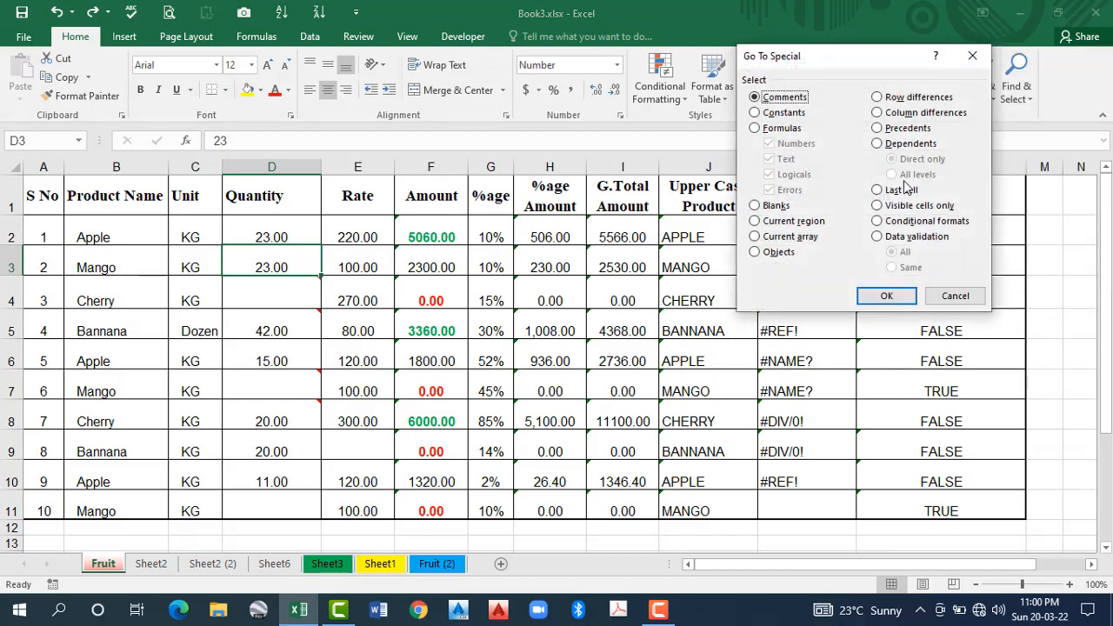
left_click(756, 113)
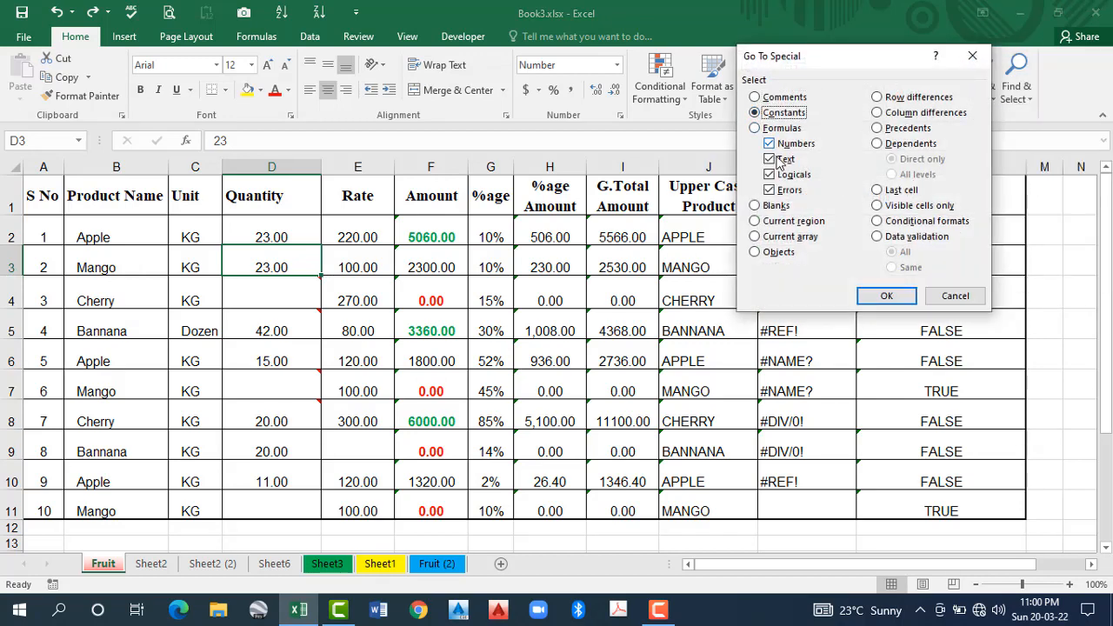
left_click(770, 144)
left_click(770, 175)
left_click(770, 175)
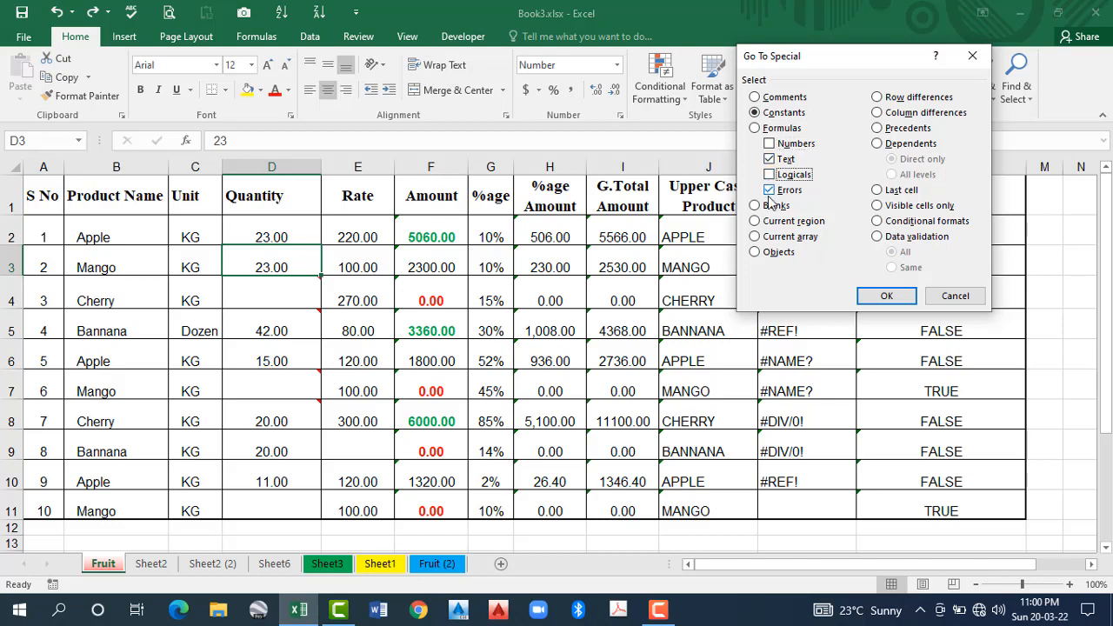
left_click(770, 190)
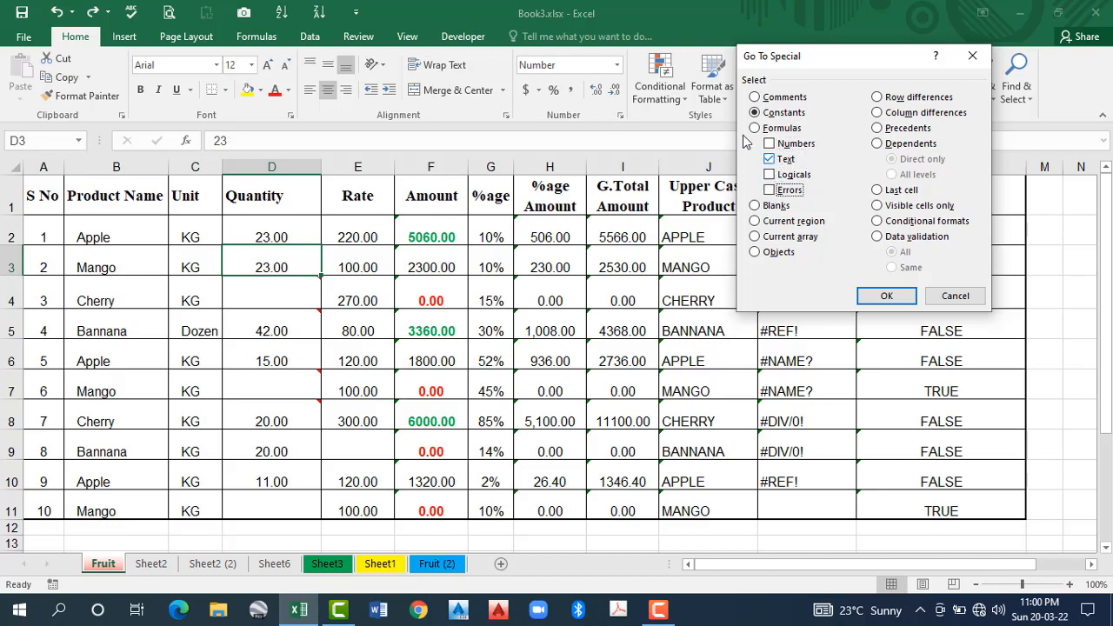
left_click(903, 300)
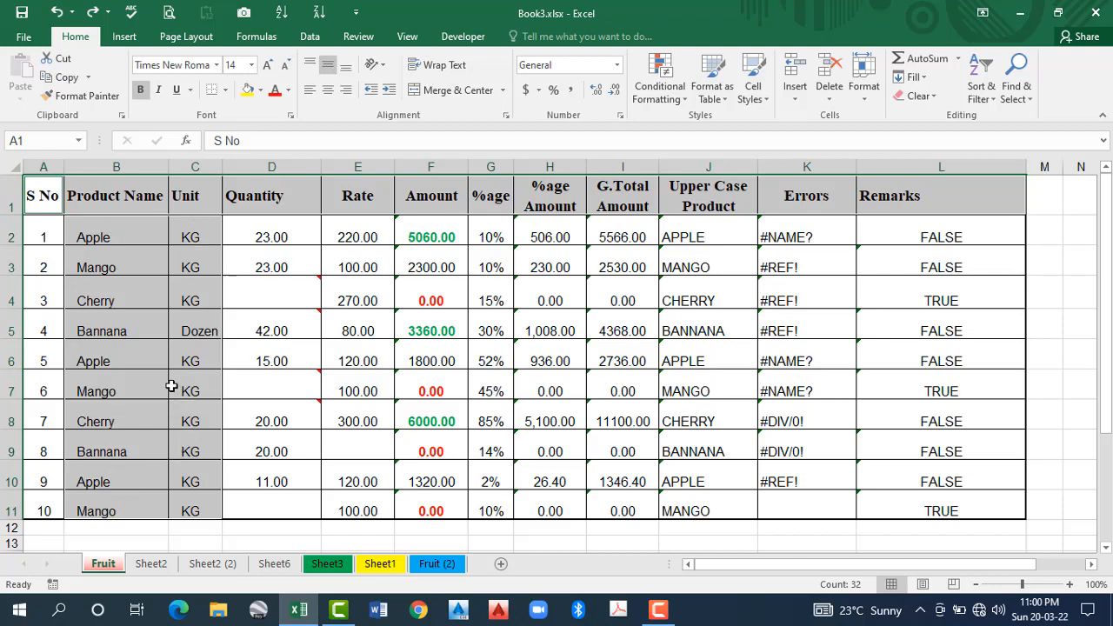
Check the contents of text cells in the Product Name and Unit columns and of several column headers
left_click(132, 293)
left_click(191, 269)
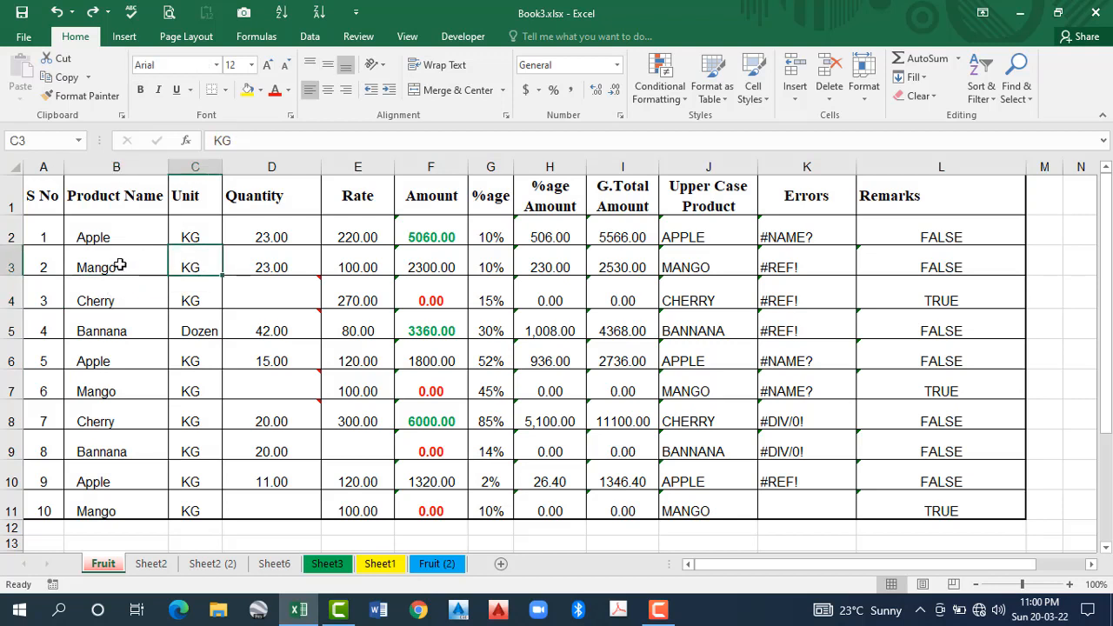
left_click(120, 264)
left_click(187, 192)
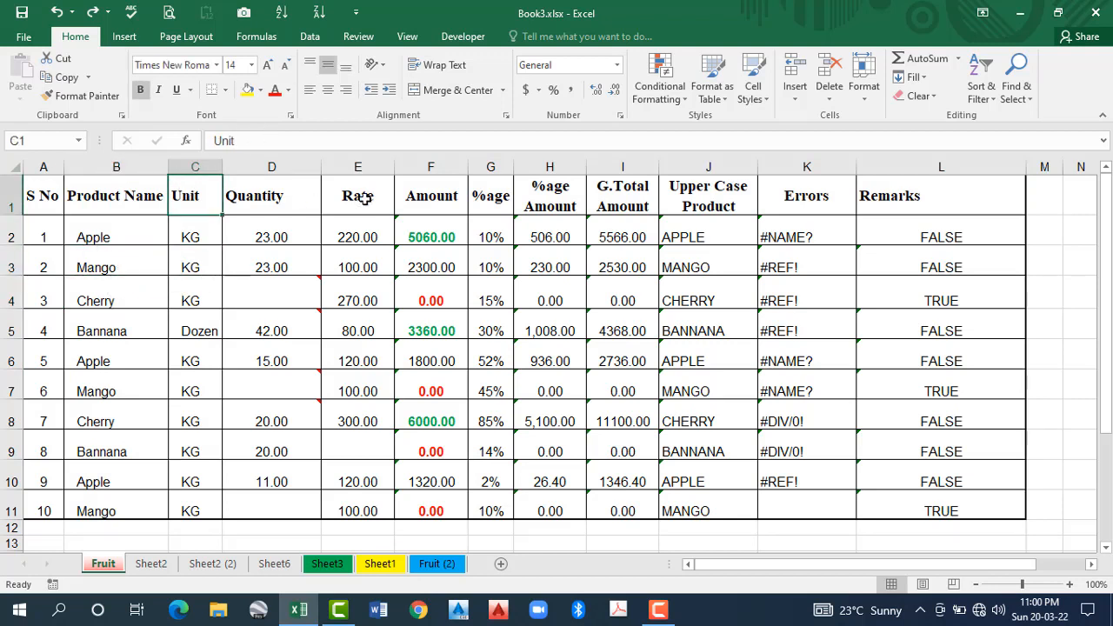
left_click(355, 204)
left_click(549, 205)
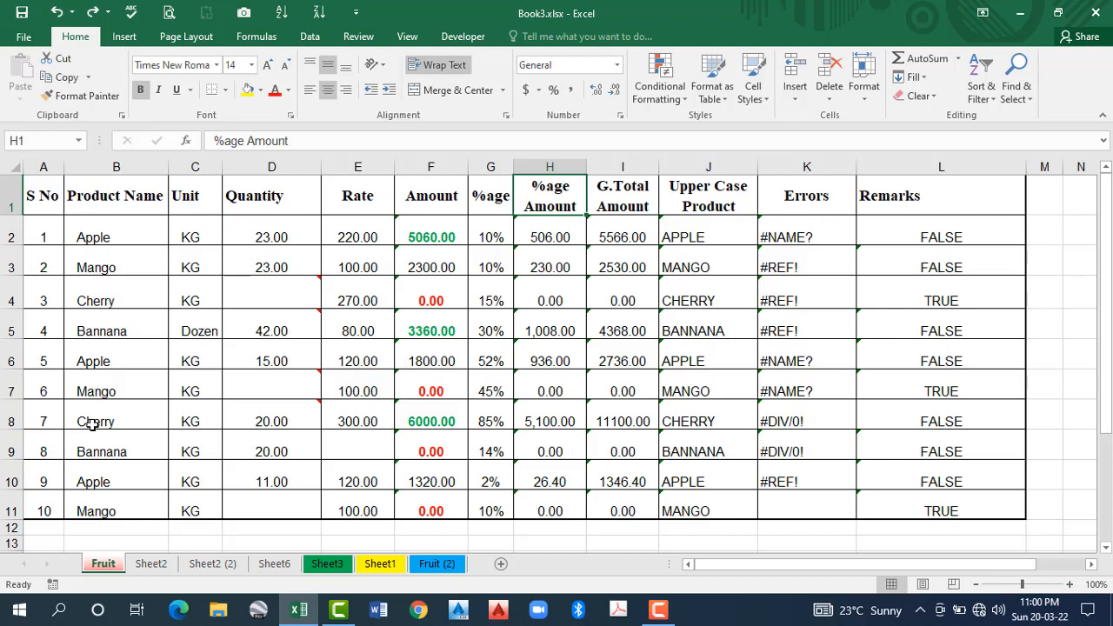
Select only the logical constants on the sheet with Go To Special and fill them yellow
left_click(114, 361)
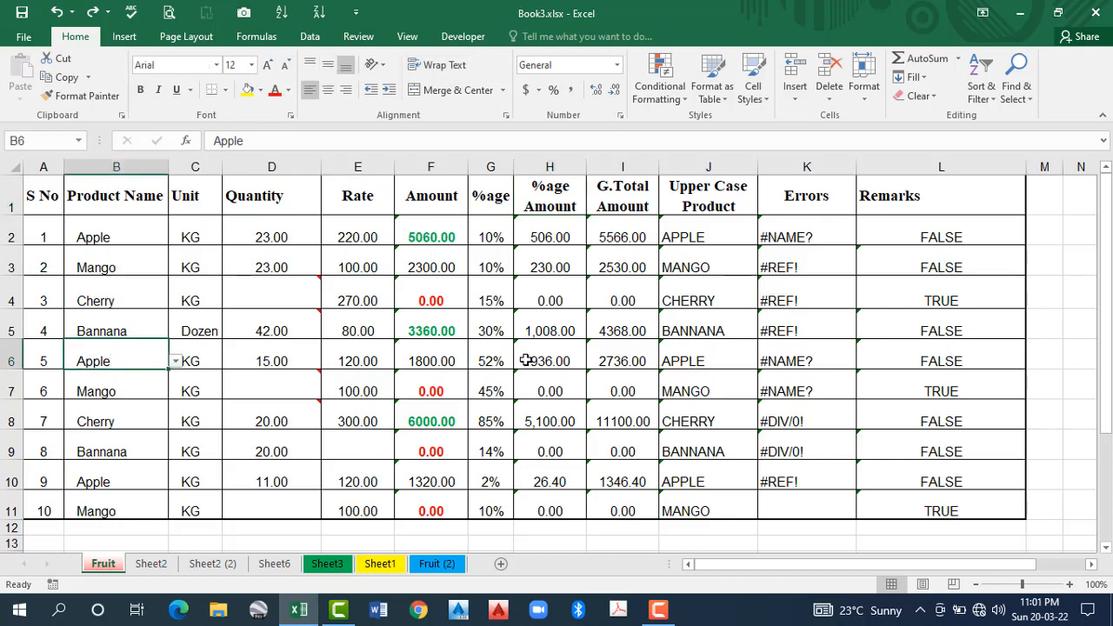
left_click(1029, 102)
left_click(1023, 176)
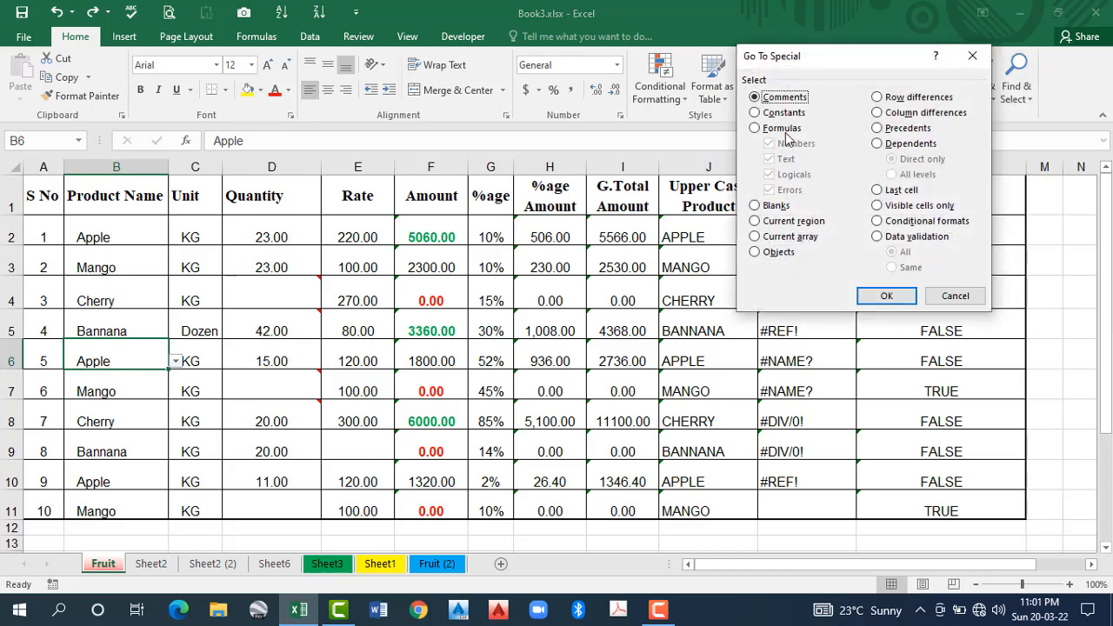
left_click(755, 112)
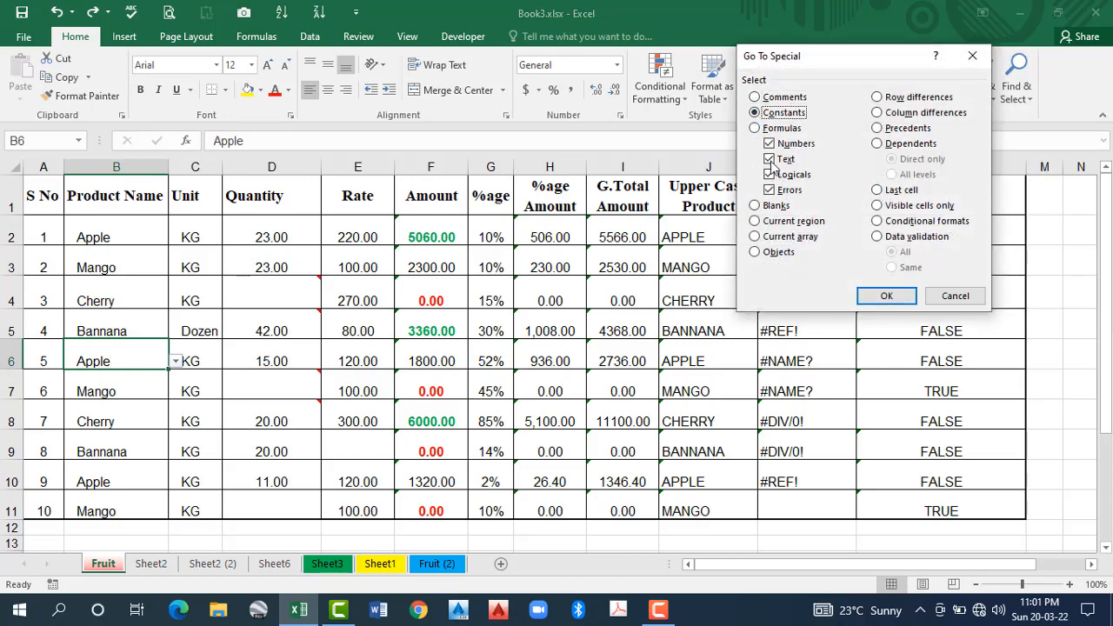
left_click(770, 160)
left_click(770, 145)
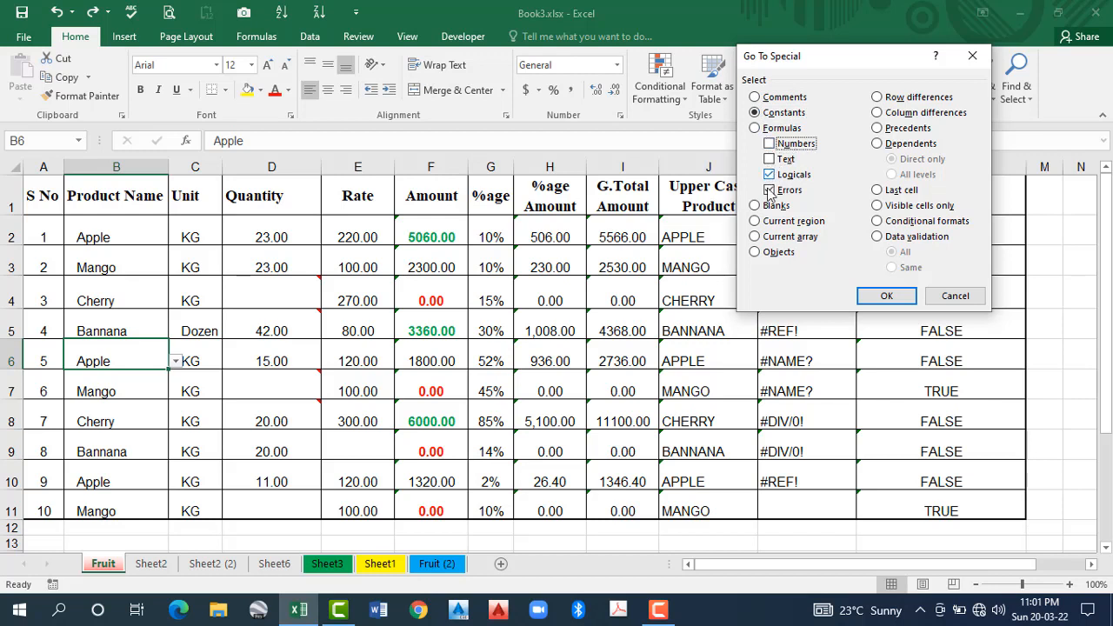
left_click(770, 191)
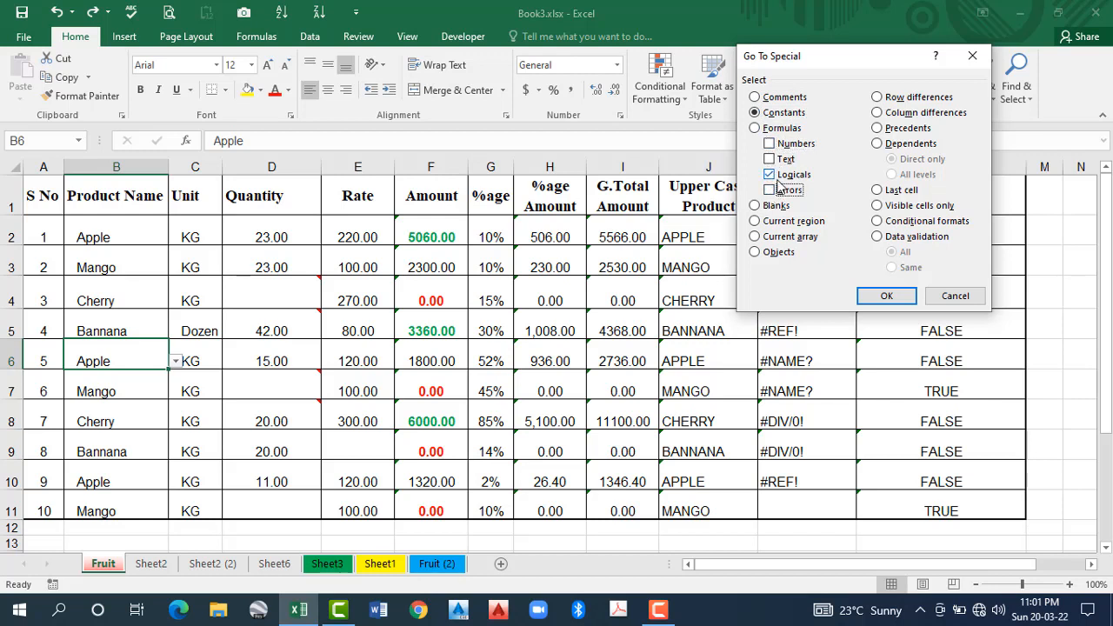
left_click(887, 296)
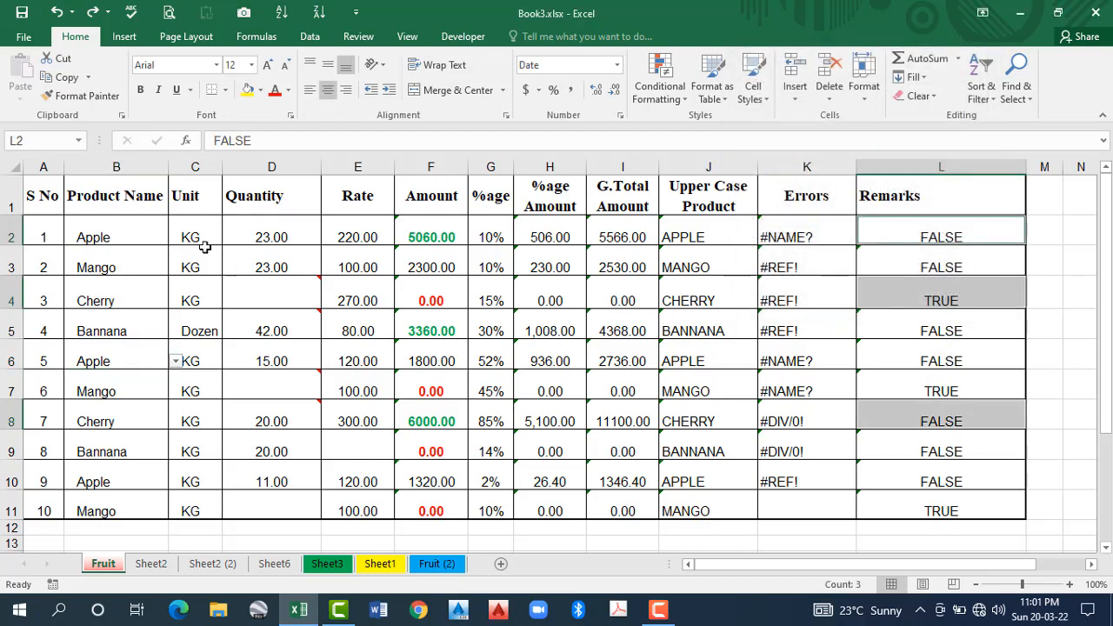
left_click(249, 90)
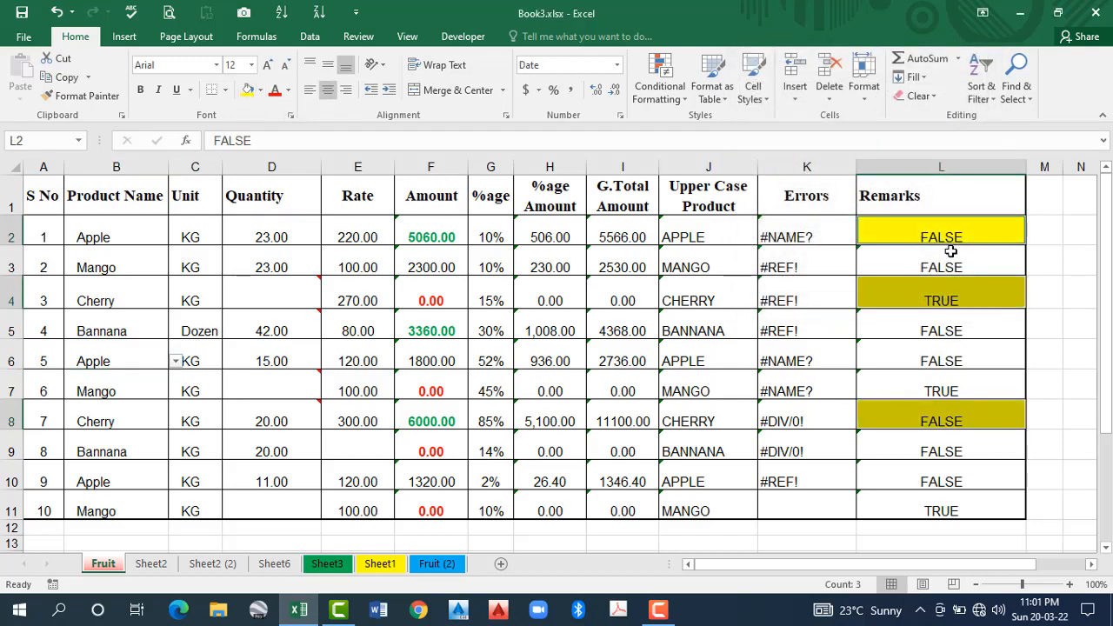
Examine the contents of the unfilled Remarks cells L5, L6 and L7 for formulas
left_click(944, 330)
left_click(942, 356)
left_click(941, 388)
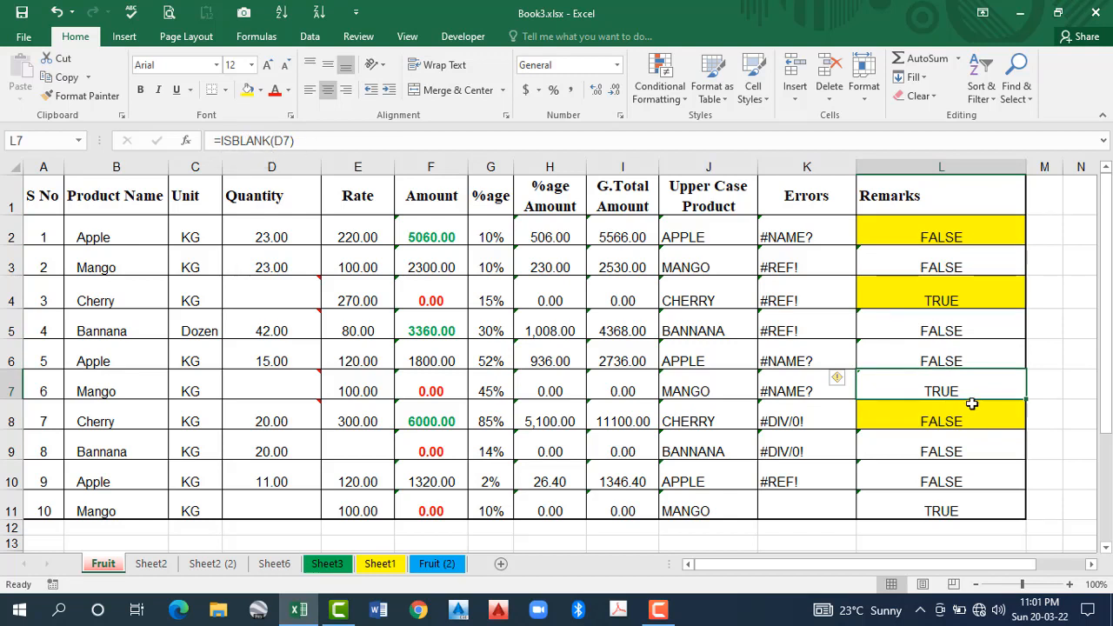
Compare the contents of the yellow Remarks cells L2 and L4 with the unfilled Remarks cells L3, L5 and L6
left_click(926, 237)
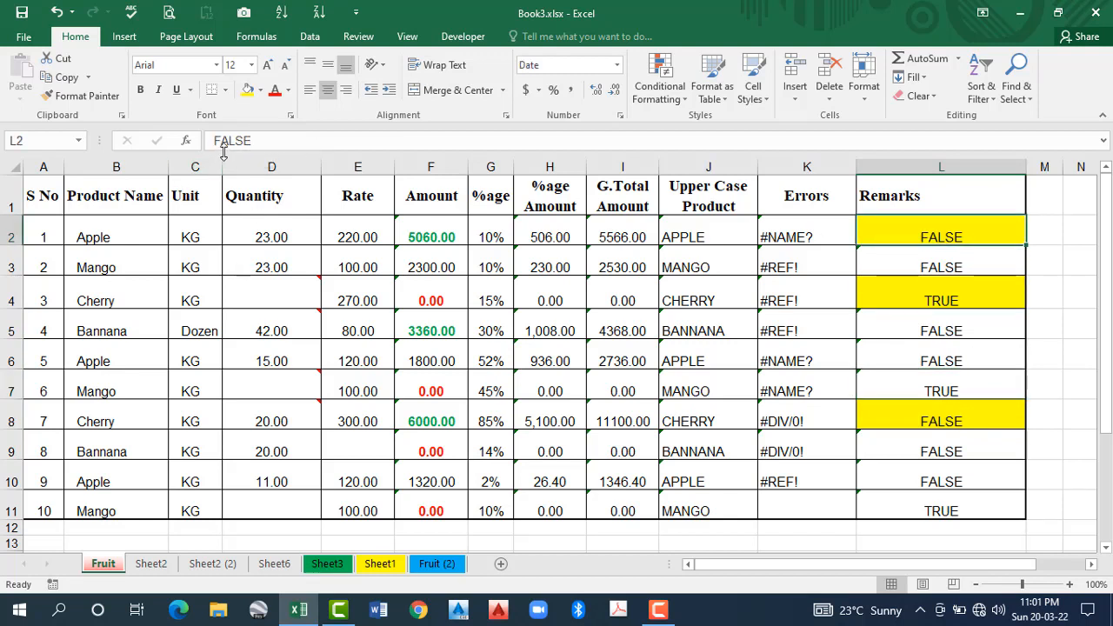
left_click(877, 300)
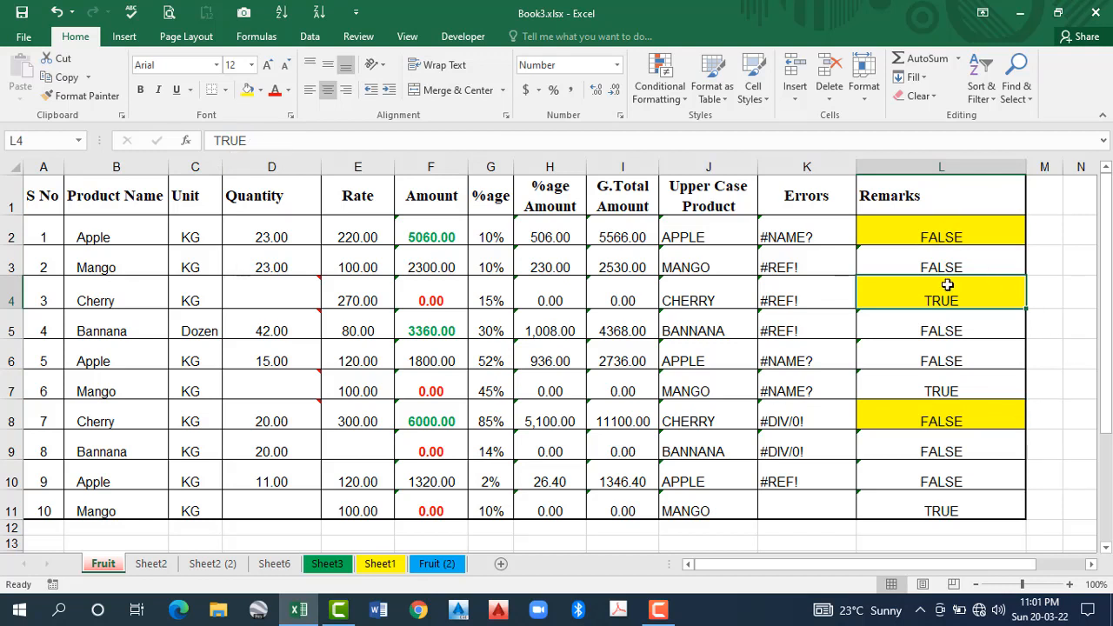
left_click(462, 320)
left_click(925, 265)
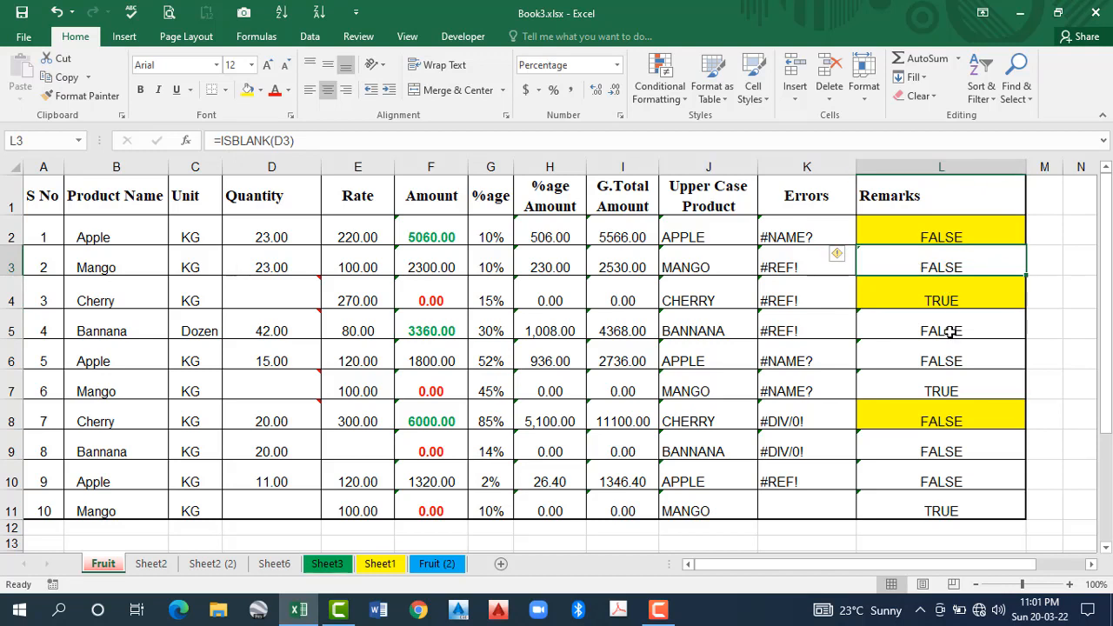
key("Down")
key("Down")
key("Down")
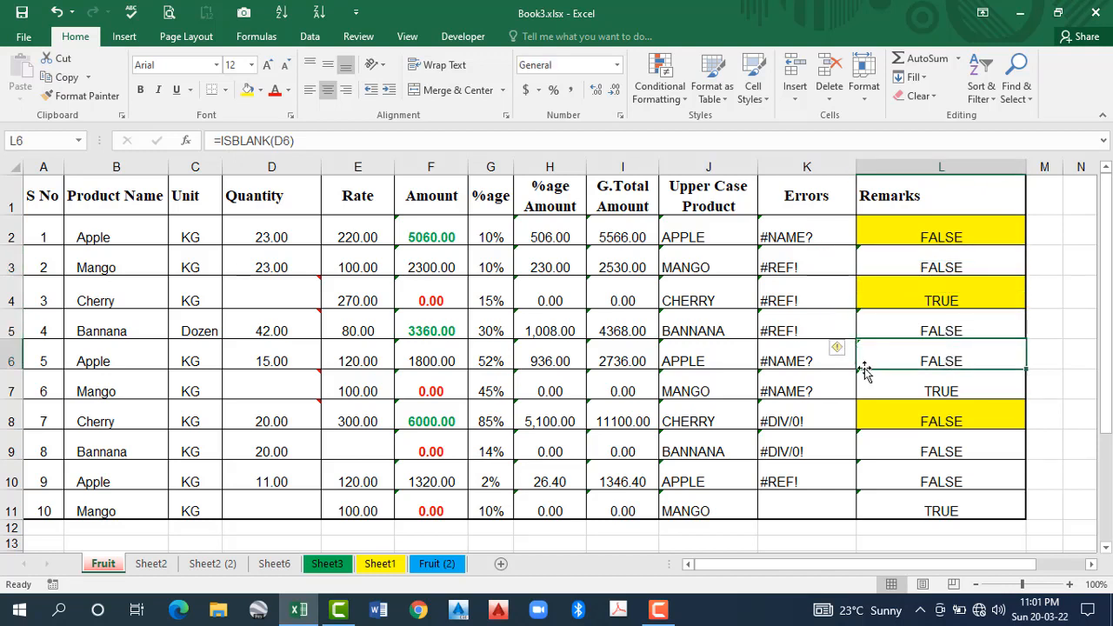
Undo the yellow fill on the logical constants in the Remarks column and clear the multi-cell selection
left_click(430, 329)
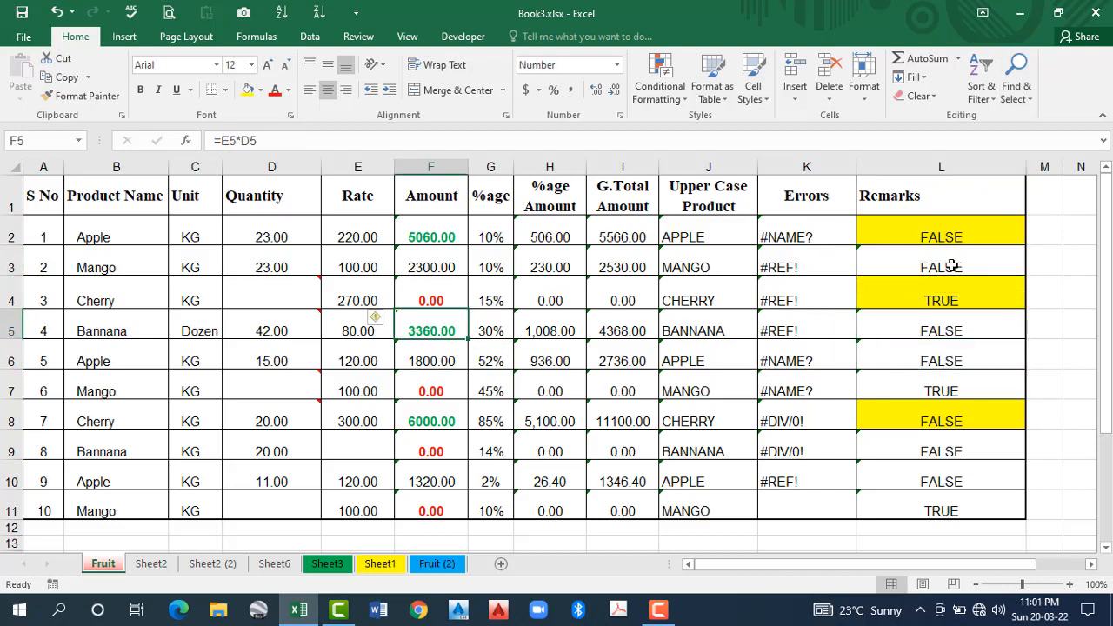
key("ctrl+z")
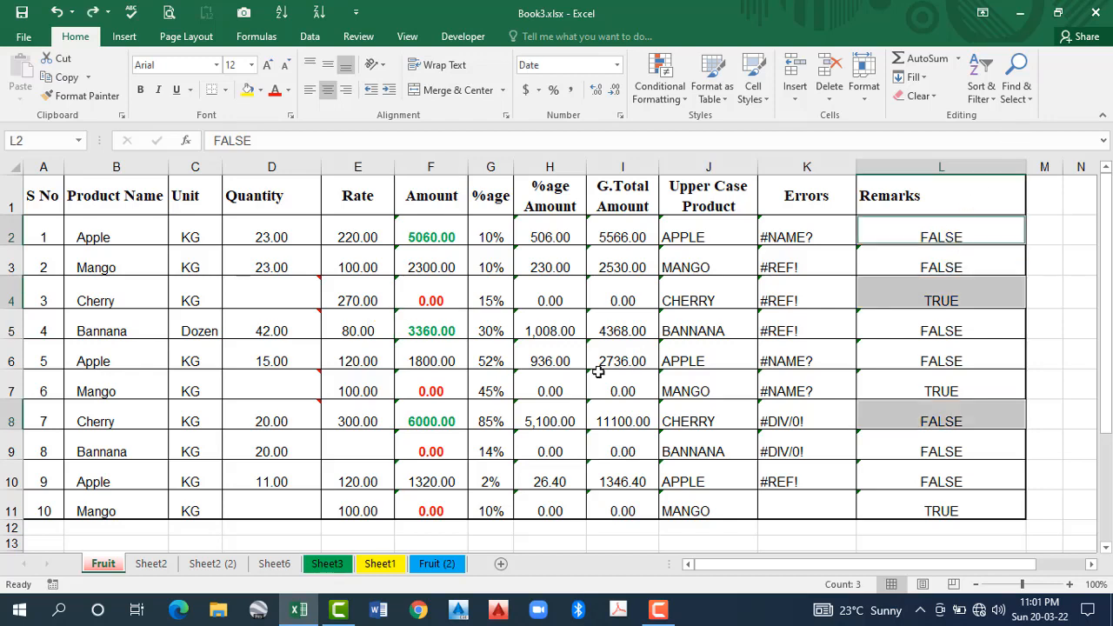
left_click(574, 382)
Select only the error constants on the sheet with Go To Special, excluding numbers, text and logicals, and fill them yellow
left_click(1022, 102)
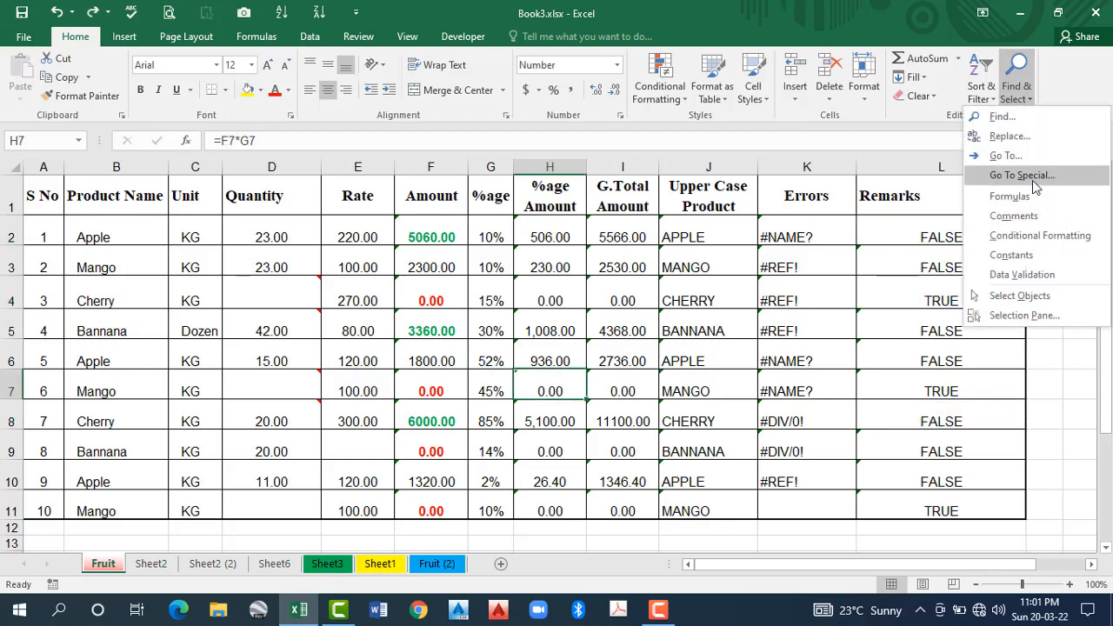
left_click(1034, 180)
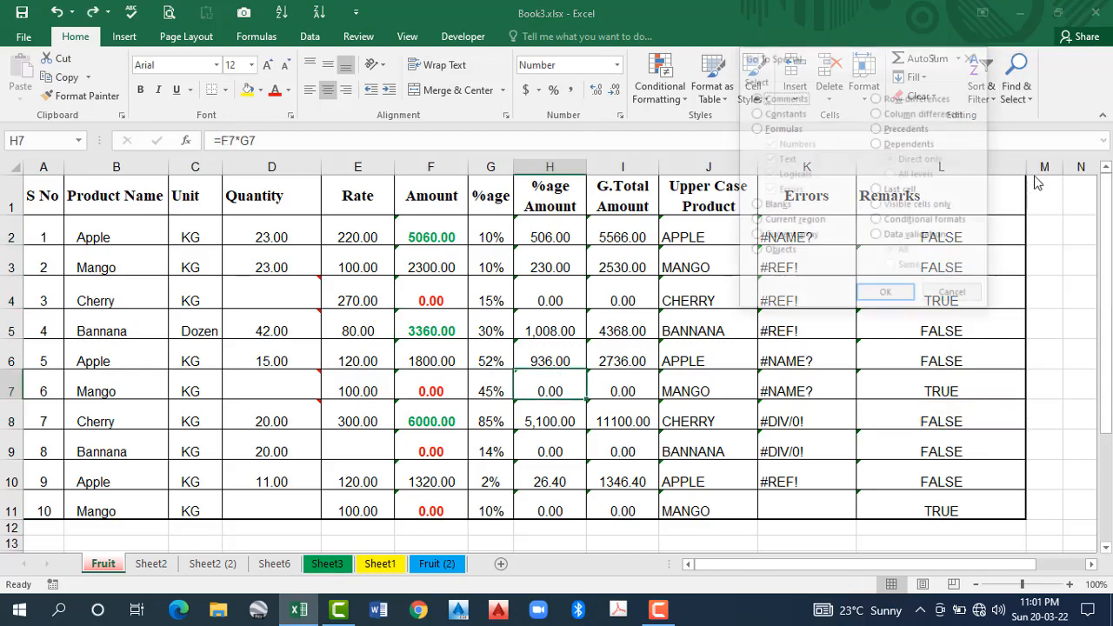
left_click(756, 113)
left_click(769, 143)
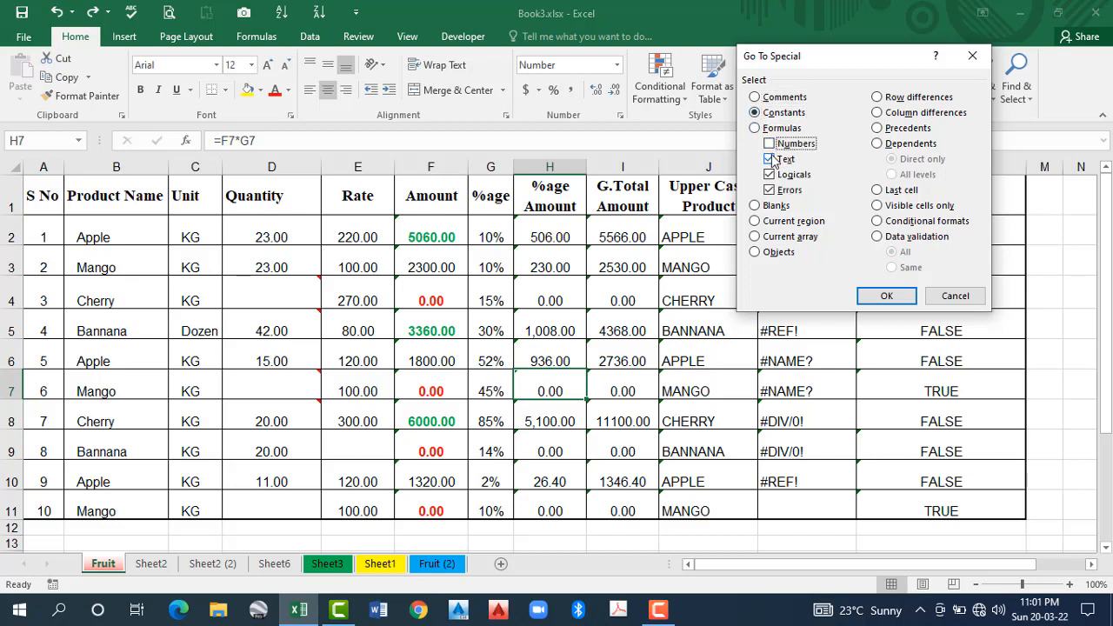
left_click(769, 160)
left_click(769, 174)
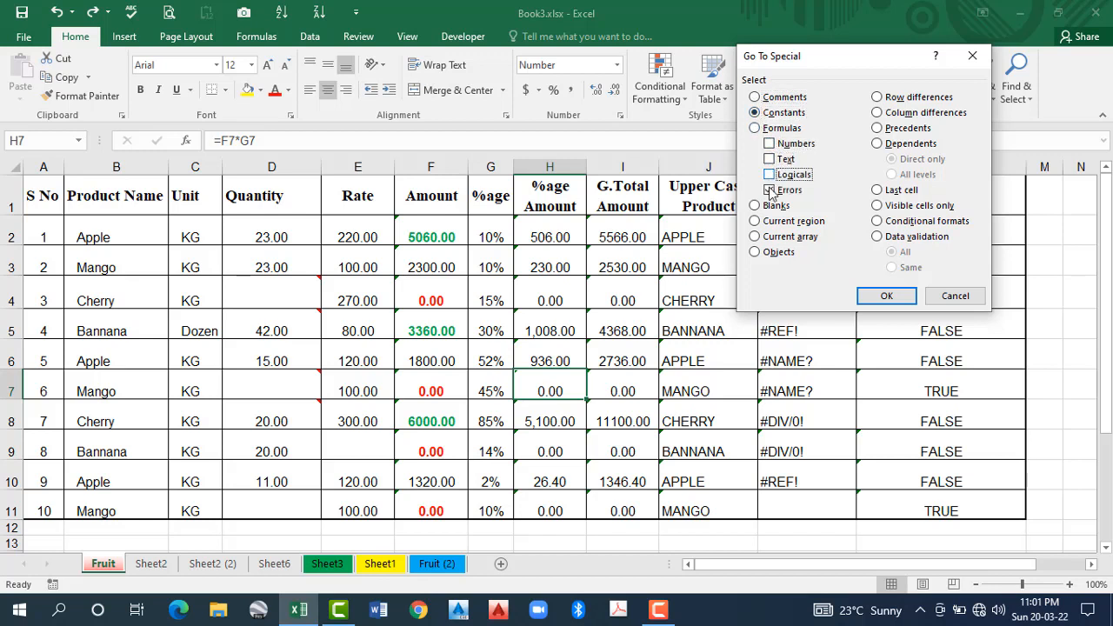
left_click(888, 297)
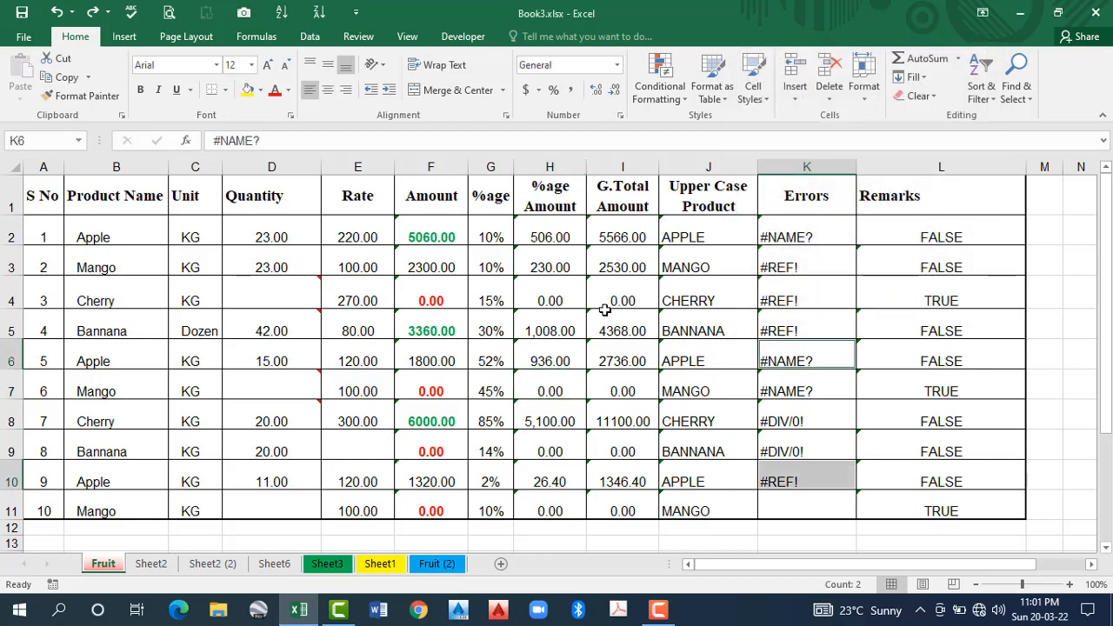
left_click(248, 89)
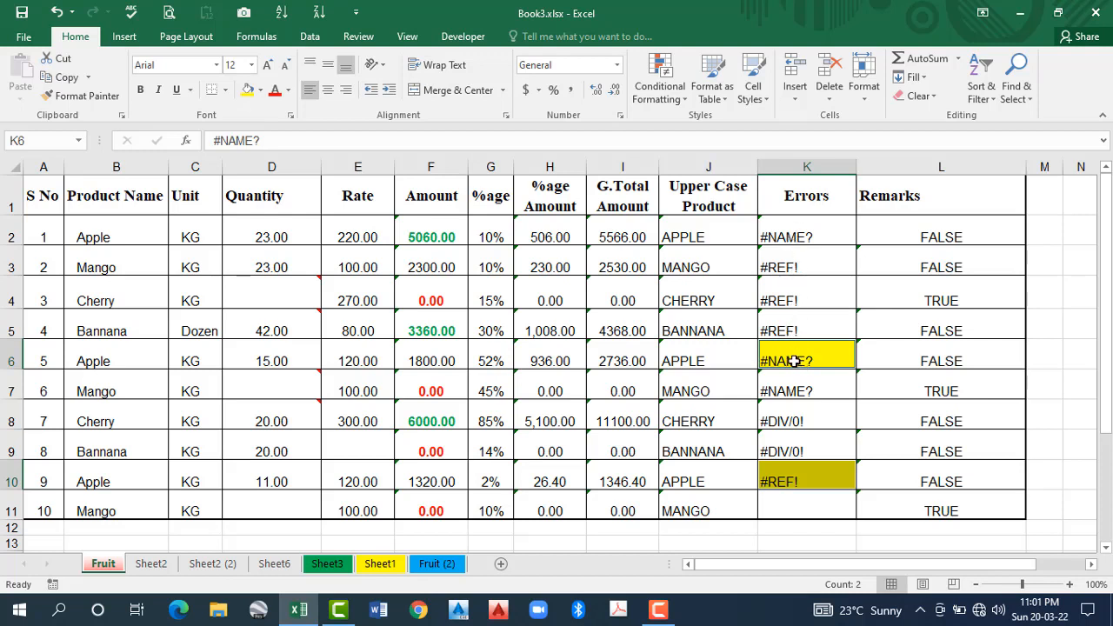
Compare the contents of the unfilled Errors cells K2 and K4 with the yellow cells K6 and K10
left_click(782, 238)
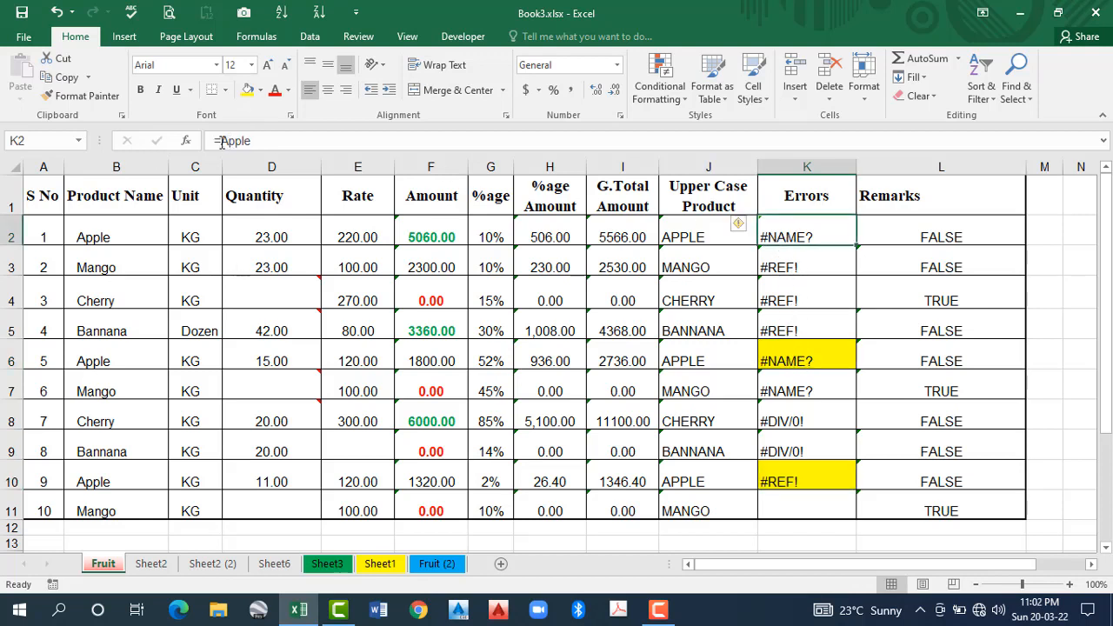
left_click(788, 283)
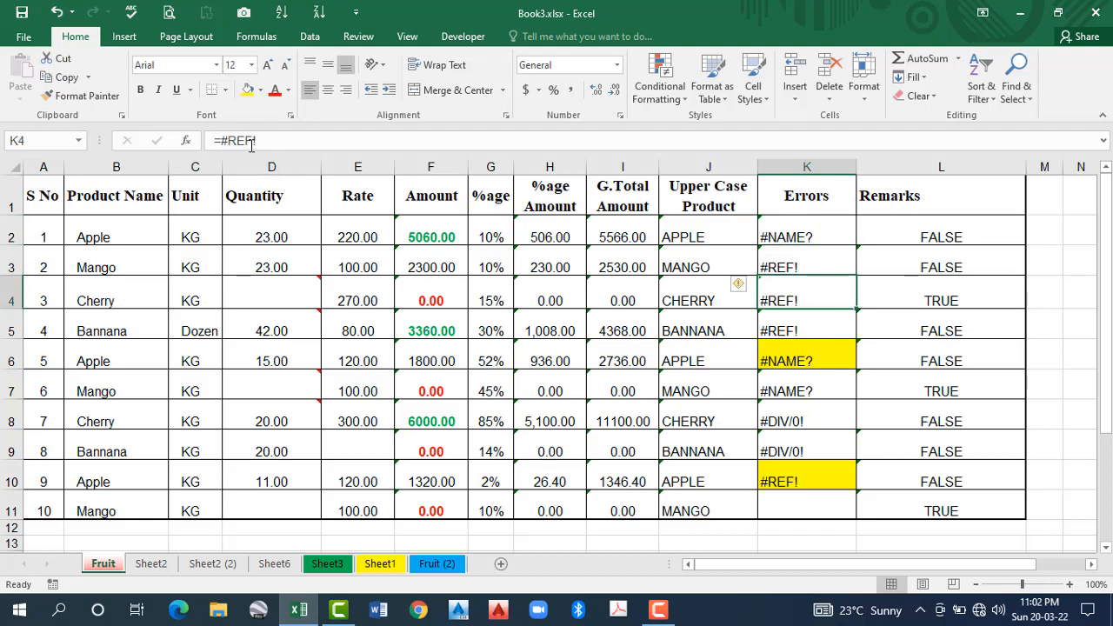
left_click(788, 360)
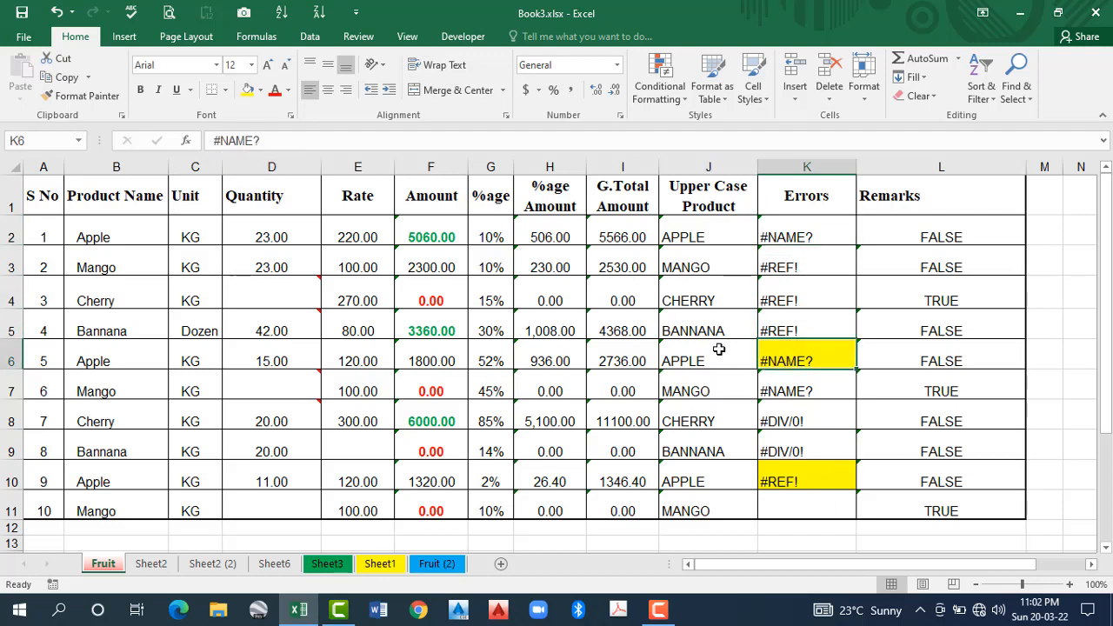
left_click(799, 483)
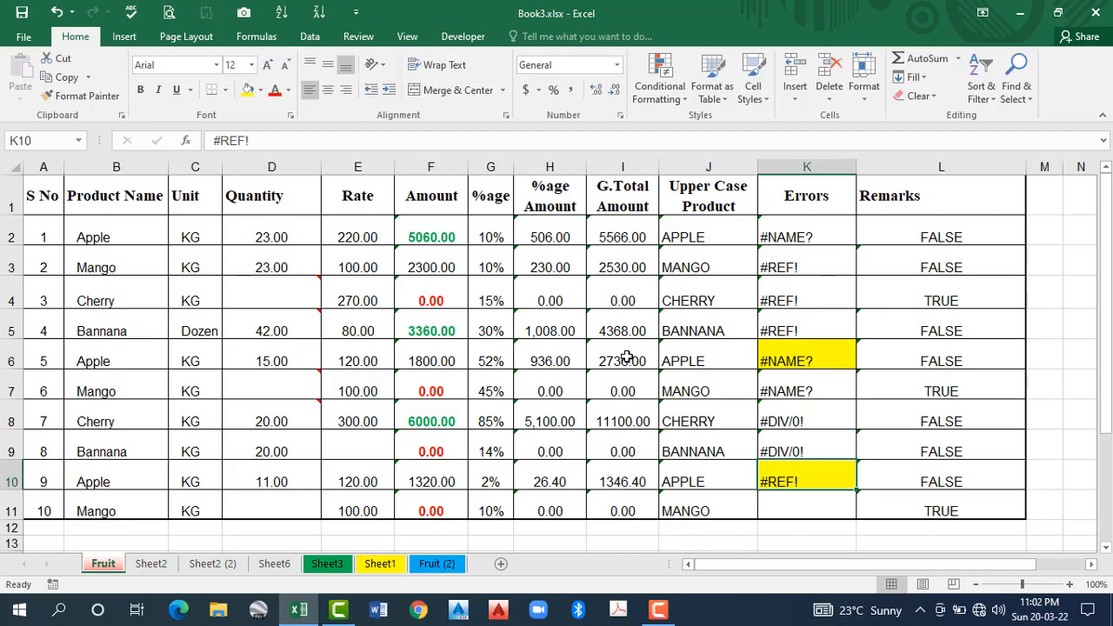
Undo the yellow fill on the error constants in the Errors column
key("ctrl+z")
left_click(543, 333)
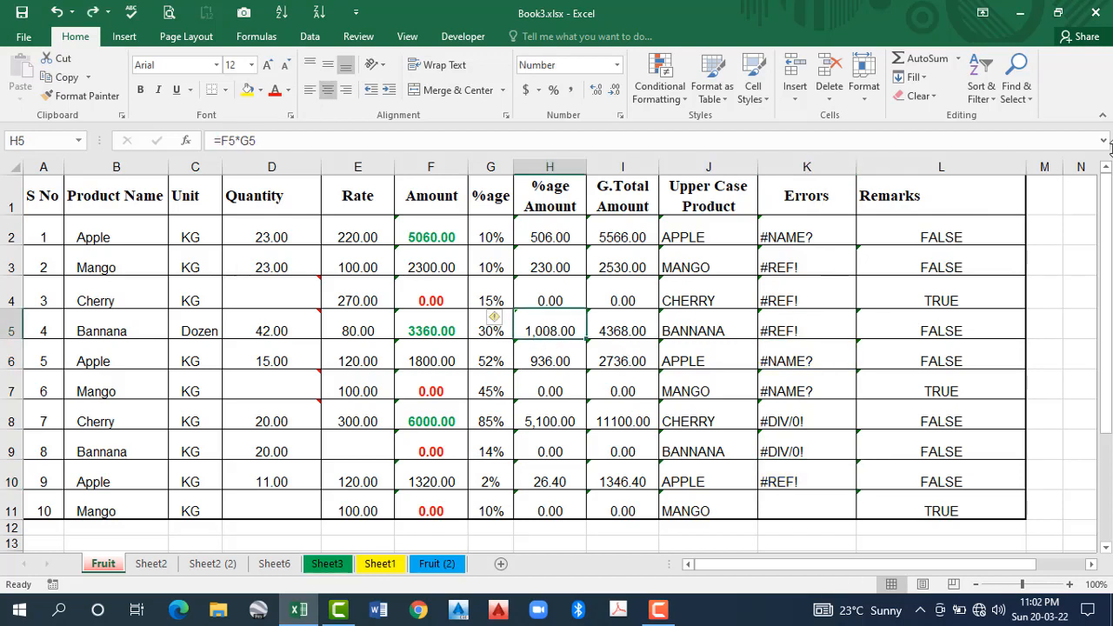
Select only the formulas that return numbers with Go To Special, excluding text, logicals and errors
left_click(1024, 101)
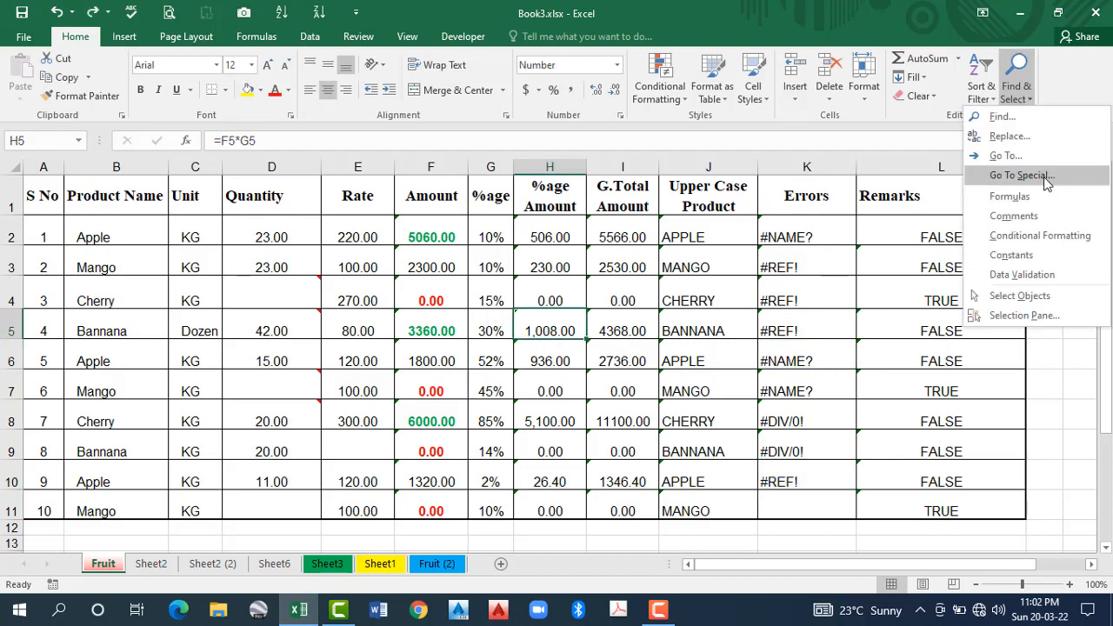
left_click(1043, 176)
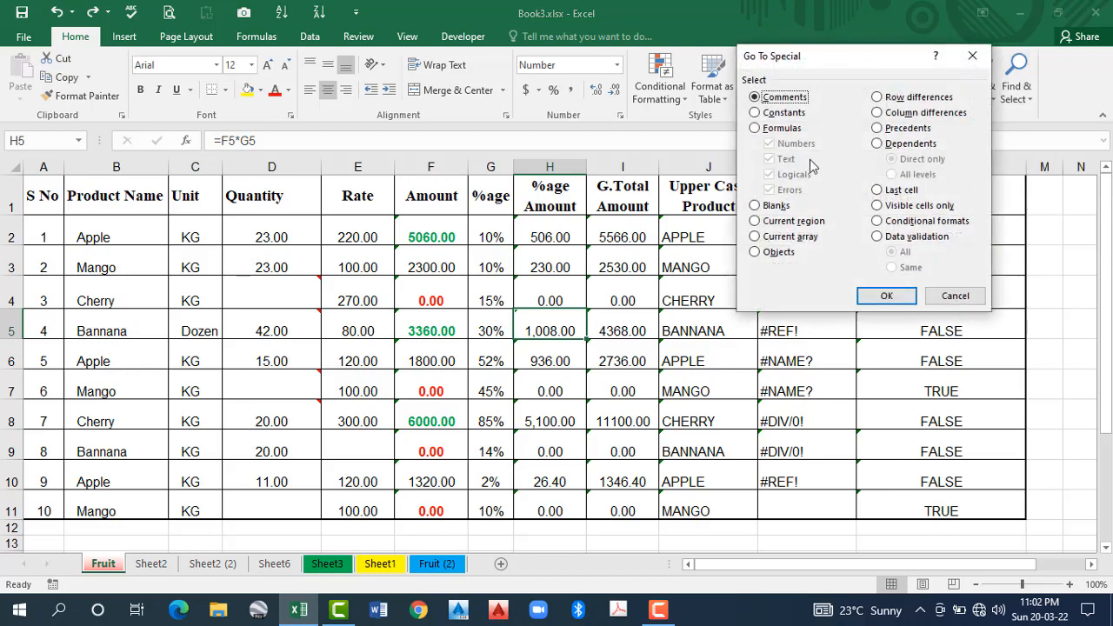
left_click(756, 113)
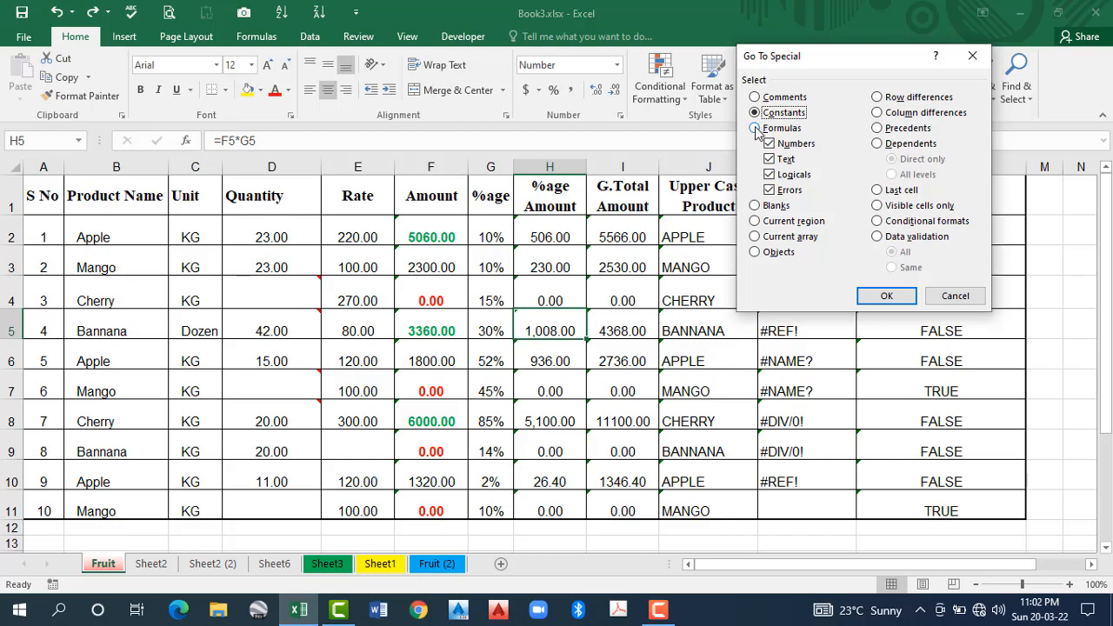
left_click(755, 129)
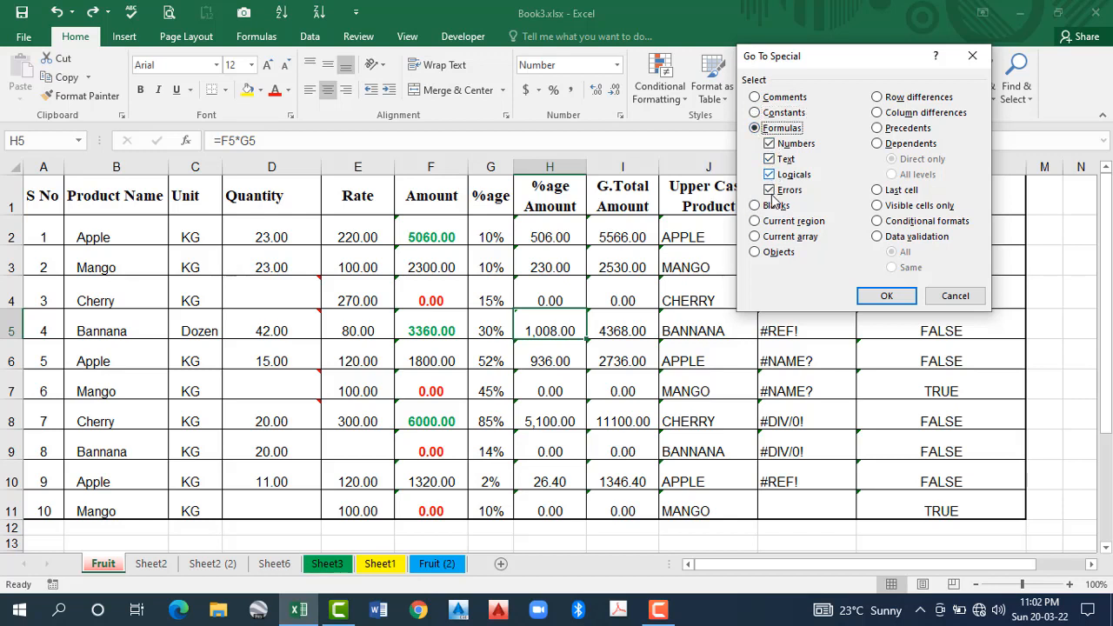
left_click(772, 160)
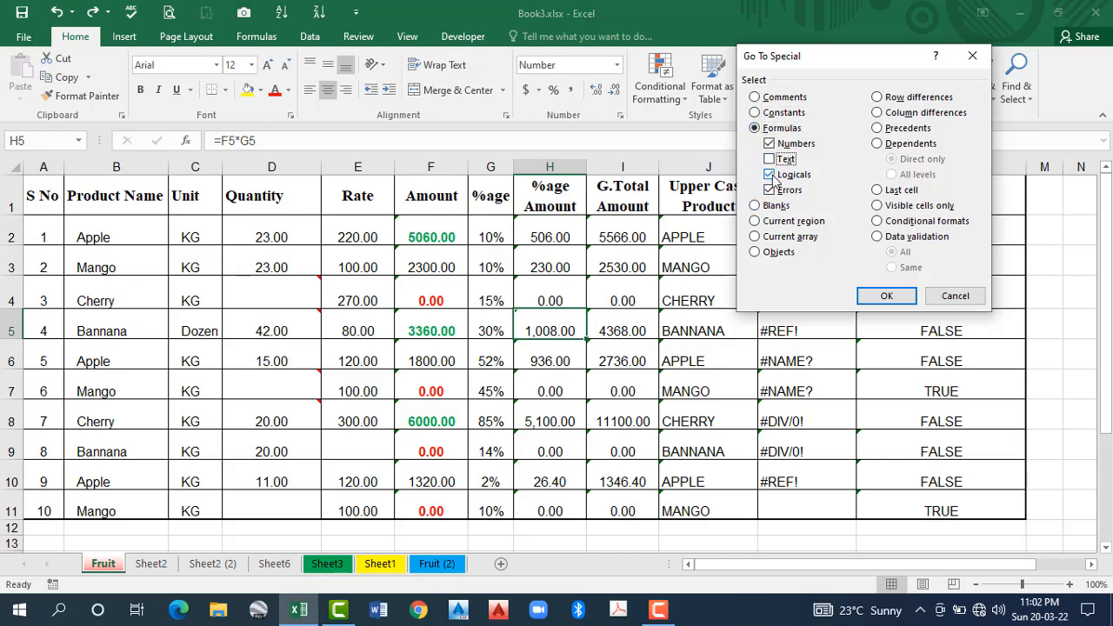
left_click(771, 174)
left_click(772, 189)
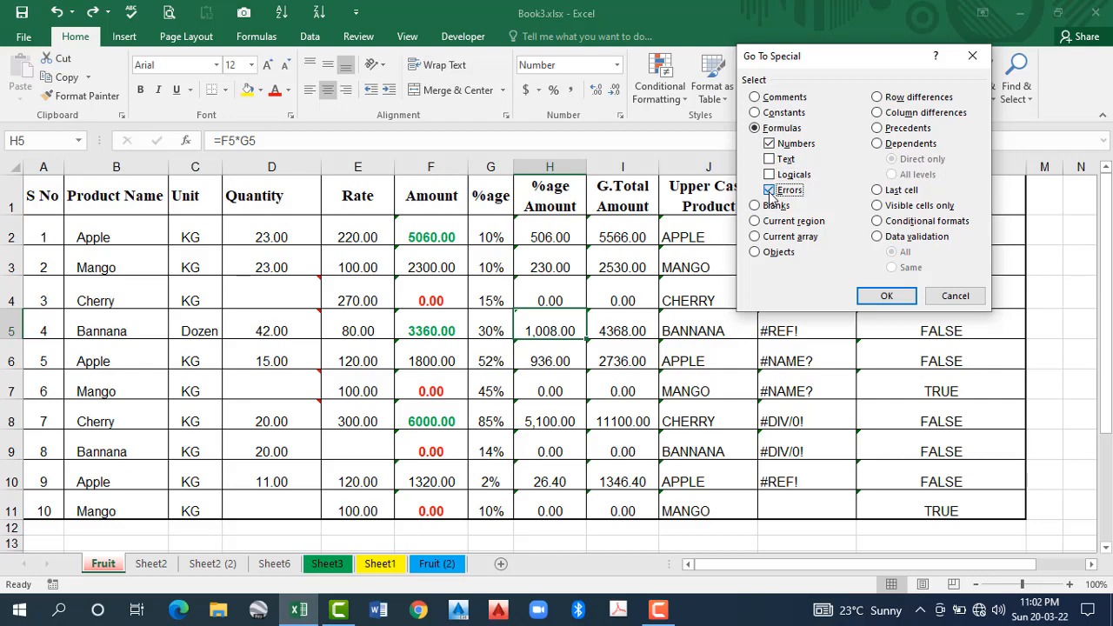
left_click(887, 297)
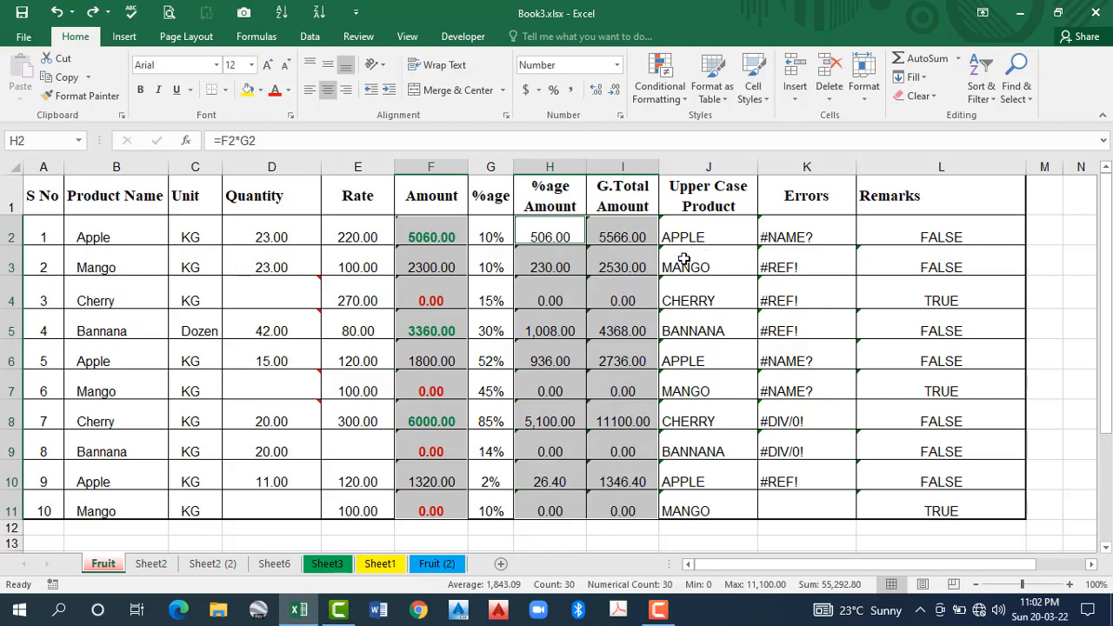
Check the Upper Case Product, Errors, %age Amount, G.Total Amount, Rate and Amount columns for formulas and the type of result they hold
left_click(697, 236)
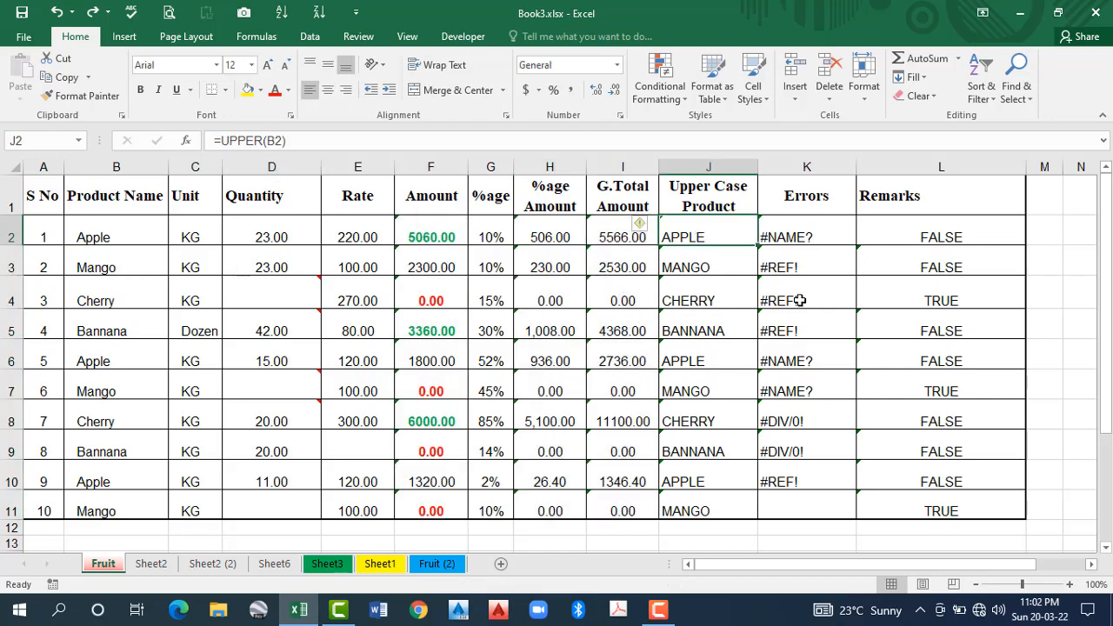
left_click(781, 236)
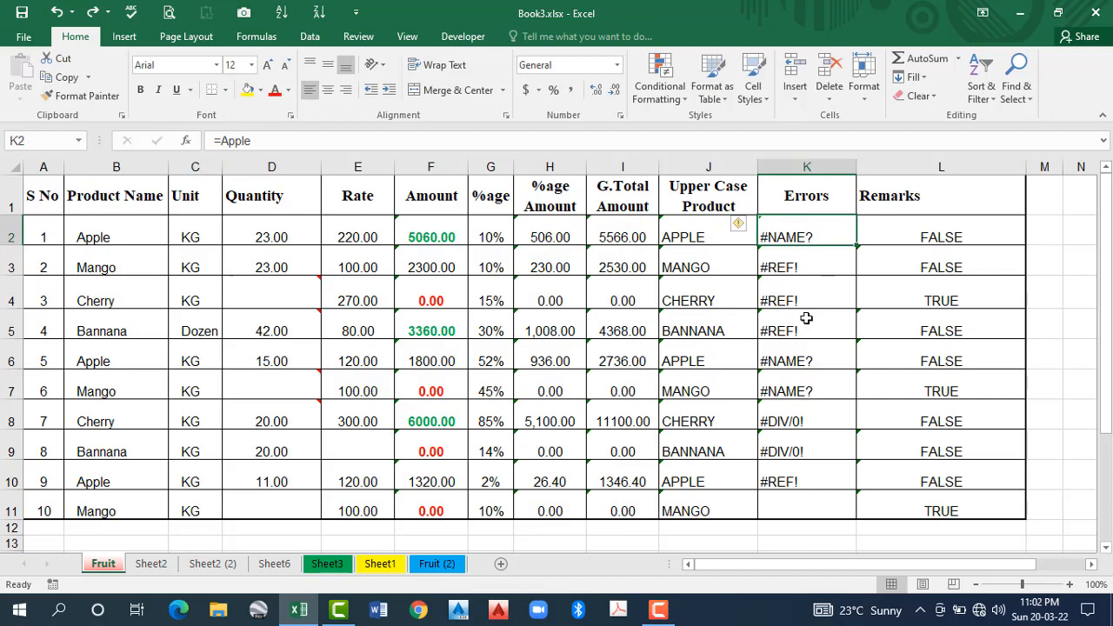
left_click_drag(706, 236, 808, 478)
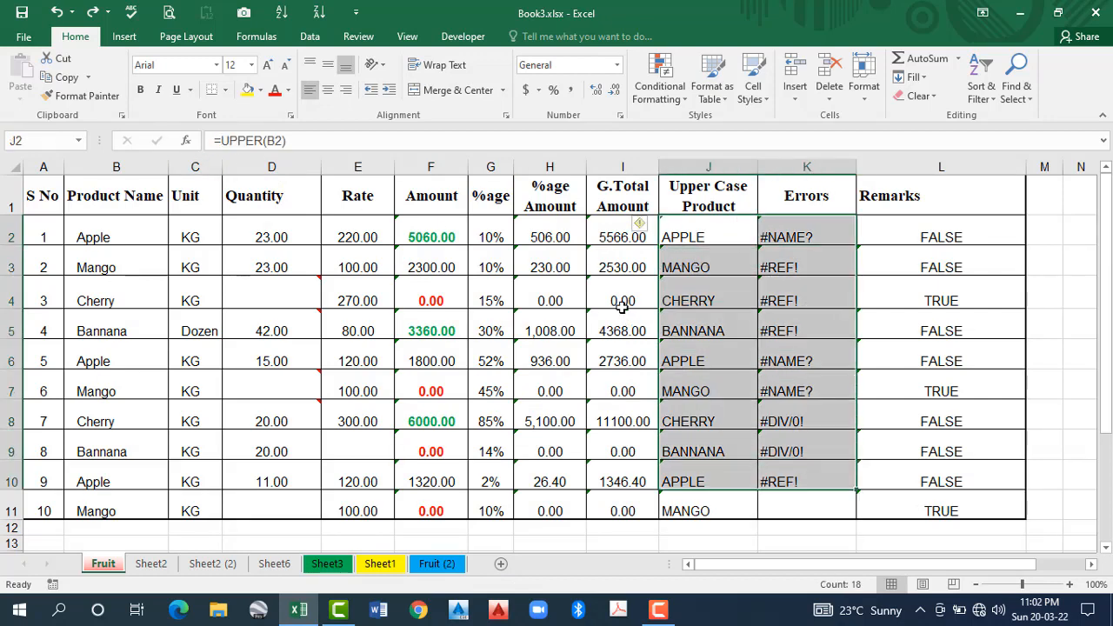
left_click_drag(542, 227, 599, 503)
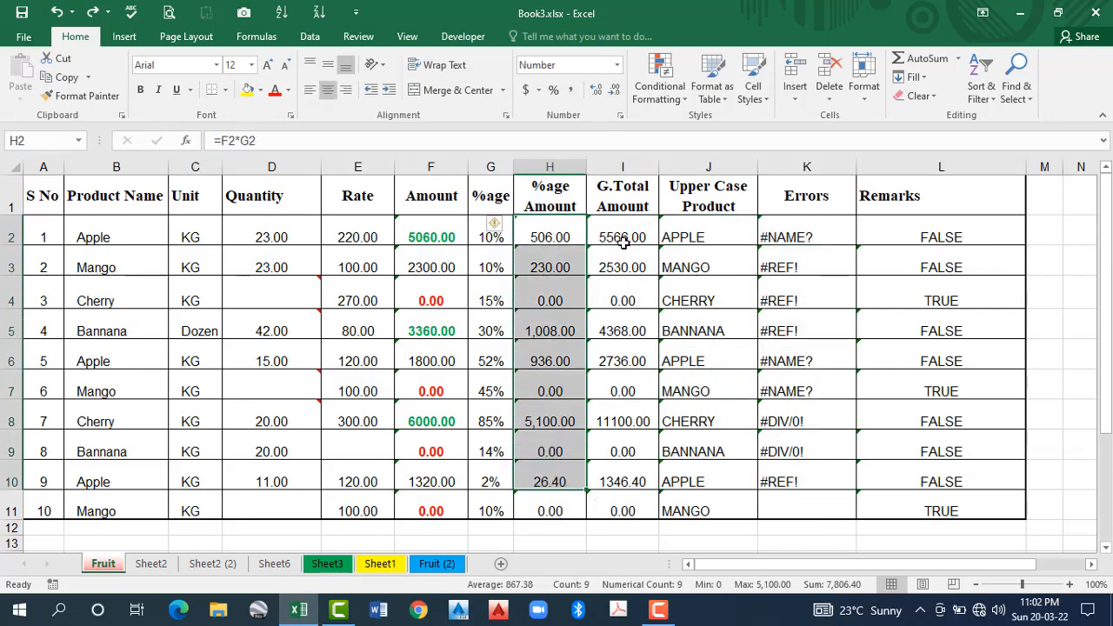
left_click_drag(624, 244, 606, 387)
left_click_drag(439, 237, 433, 389)
left_click_drag(361, 237, 357, 385)
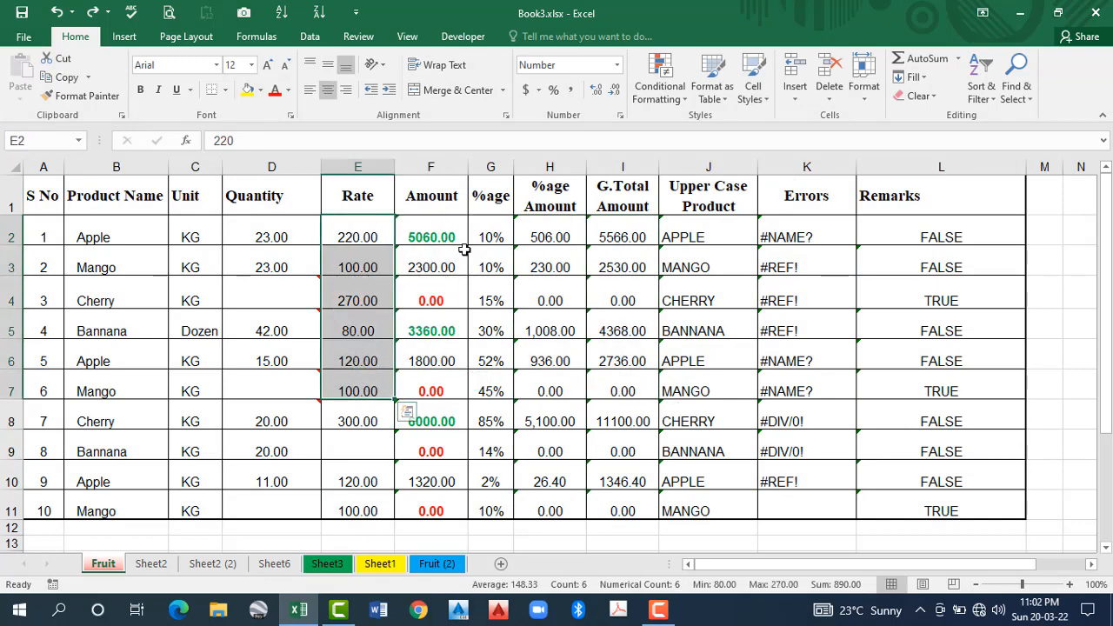
left_click_drag(432, 235, 433, 479)
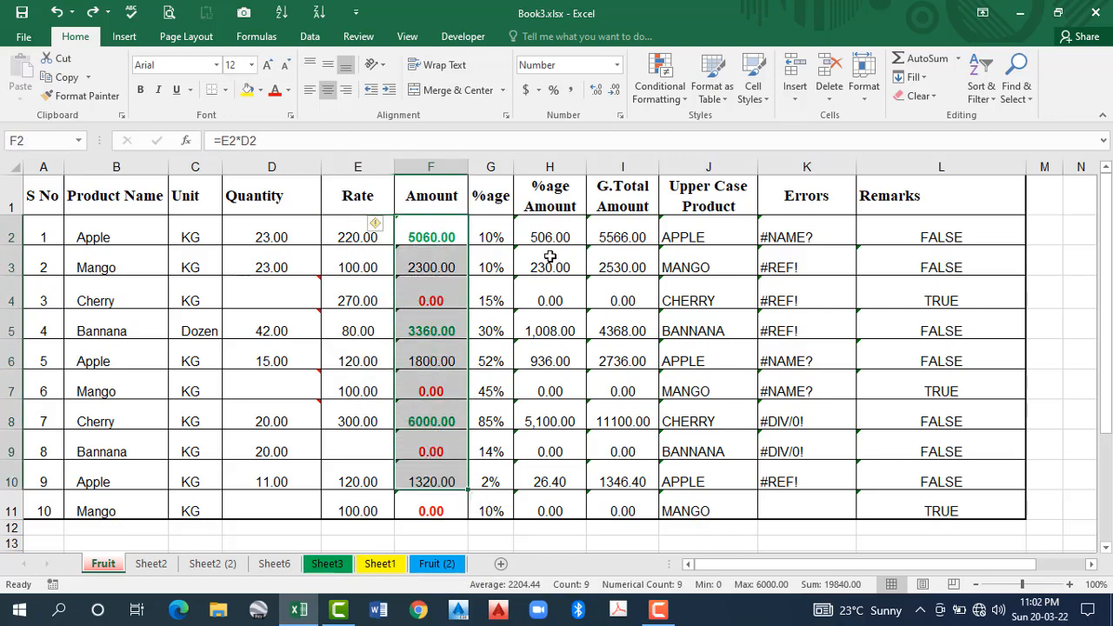
Select only the formulas that return text with Go To Special, excluding numbers, logicals and errors
left_click(365, 324)
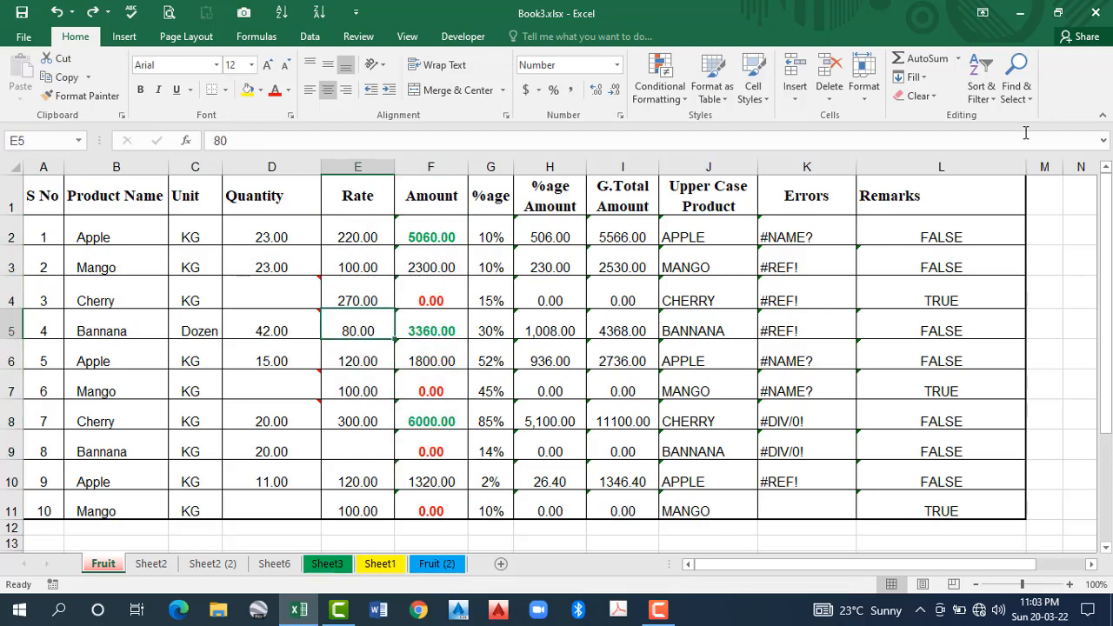
left_click(1016, 87)
left_click(1031, 178)
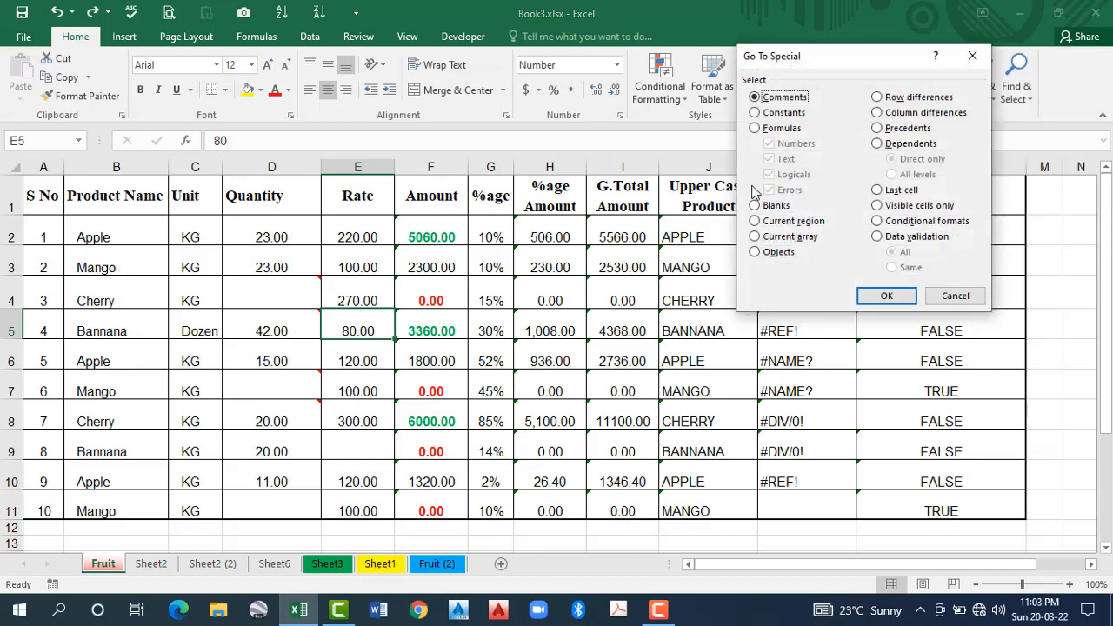
left_click(755, 128)
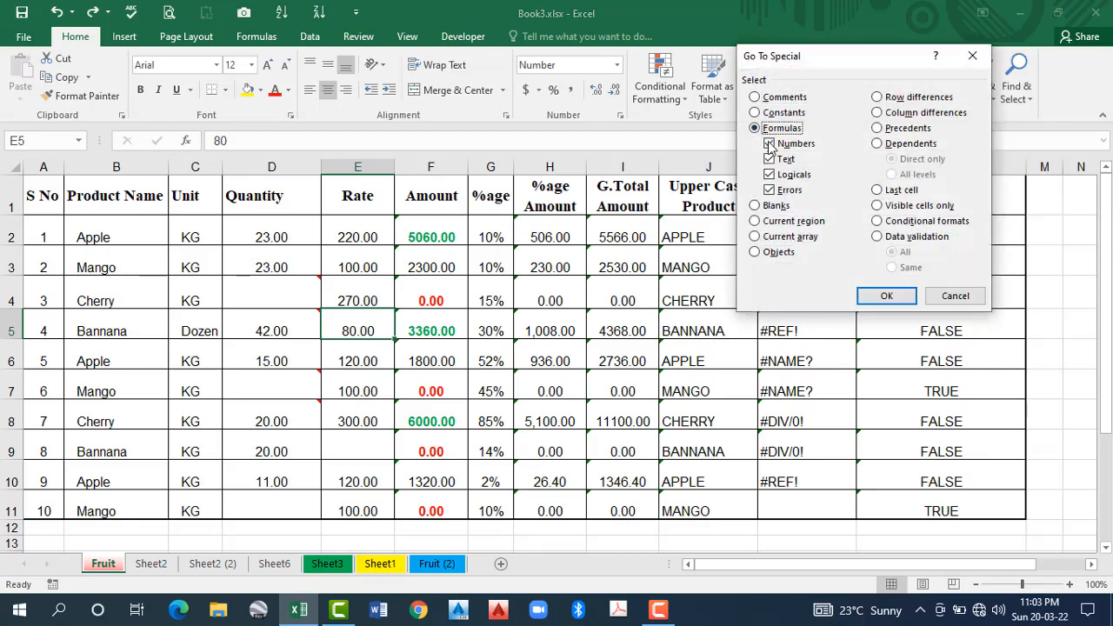
left_click(770, 144)
left_click(770, 173)
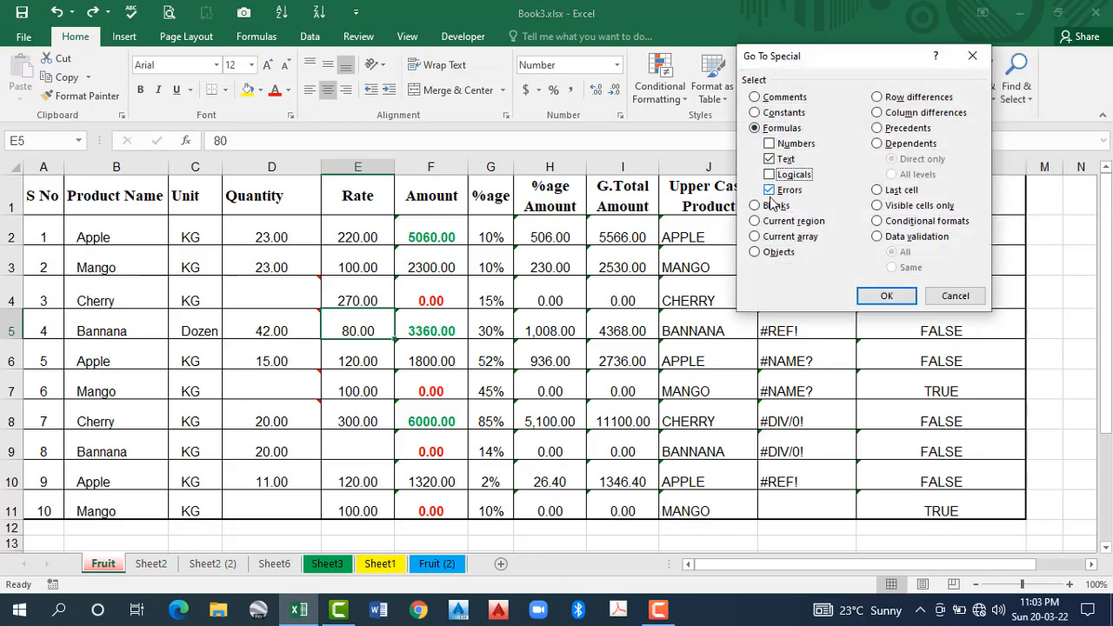
left_click(771, 190)
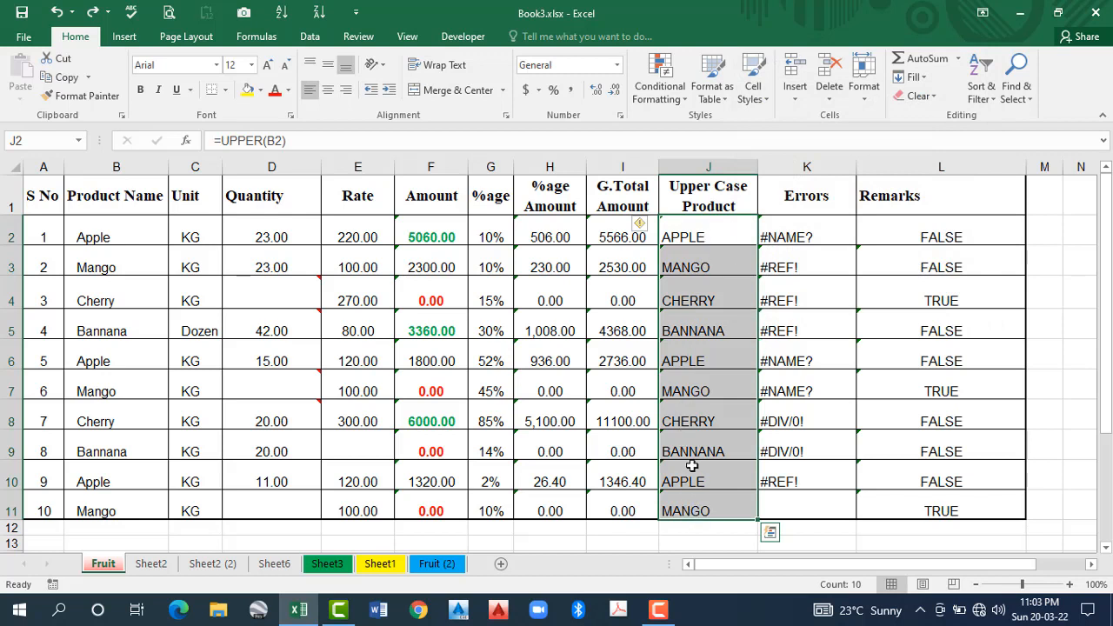
Check the formulas behind the Upper Case Product cells in rows 2 to 7
left_click(696, 236)
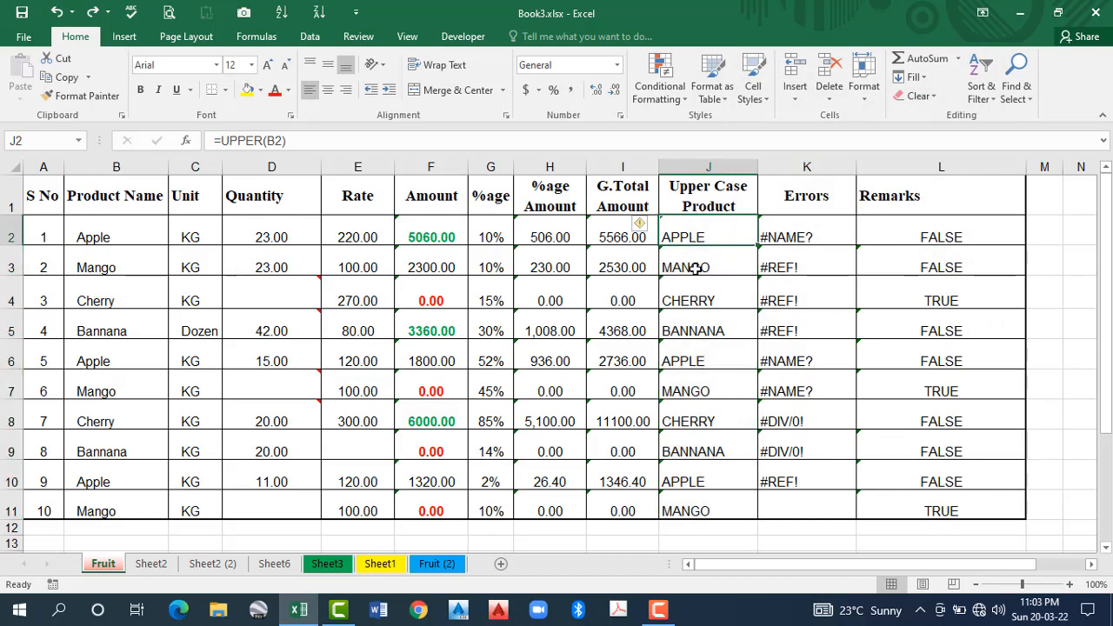
left_click(701, 267)
left_click(709, 323)
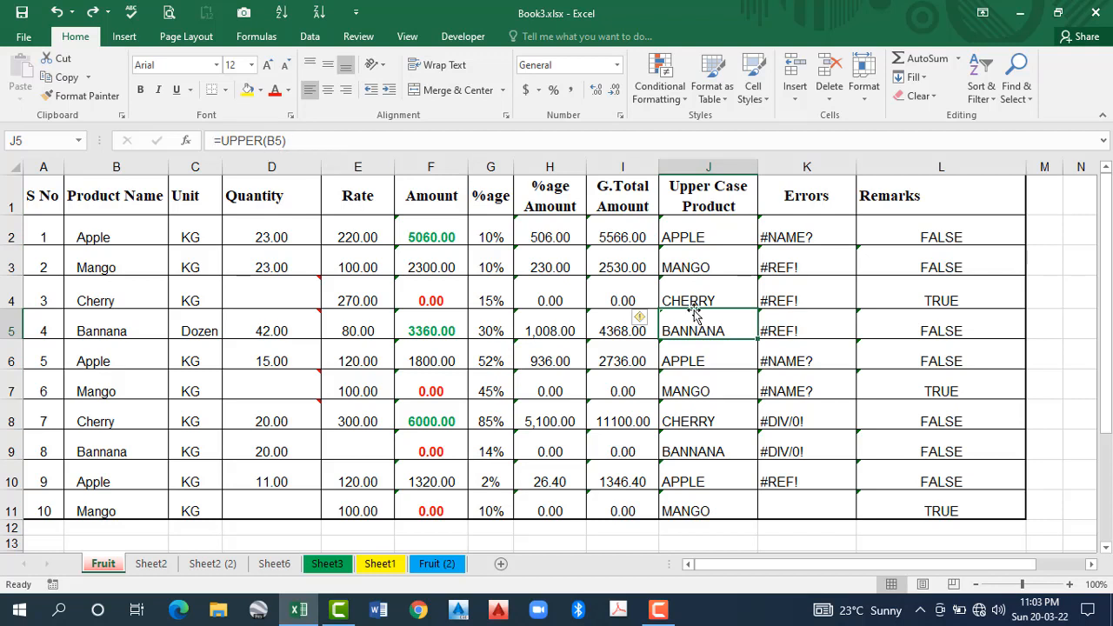
left_click(709, 363)
left_click(705, 385)
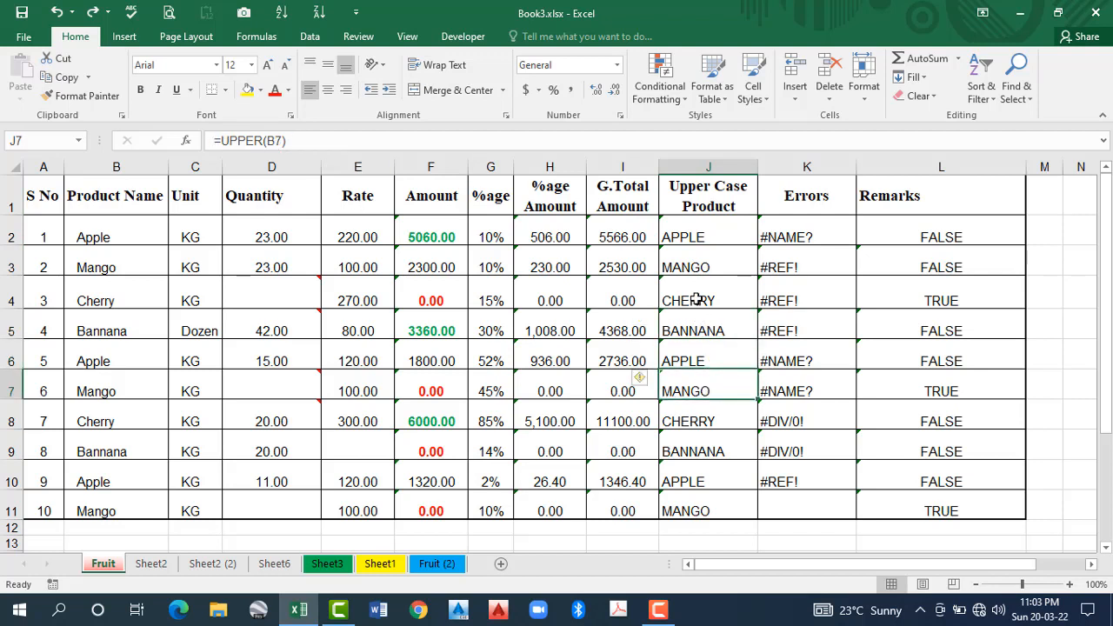
left_click(697, 299)
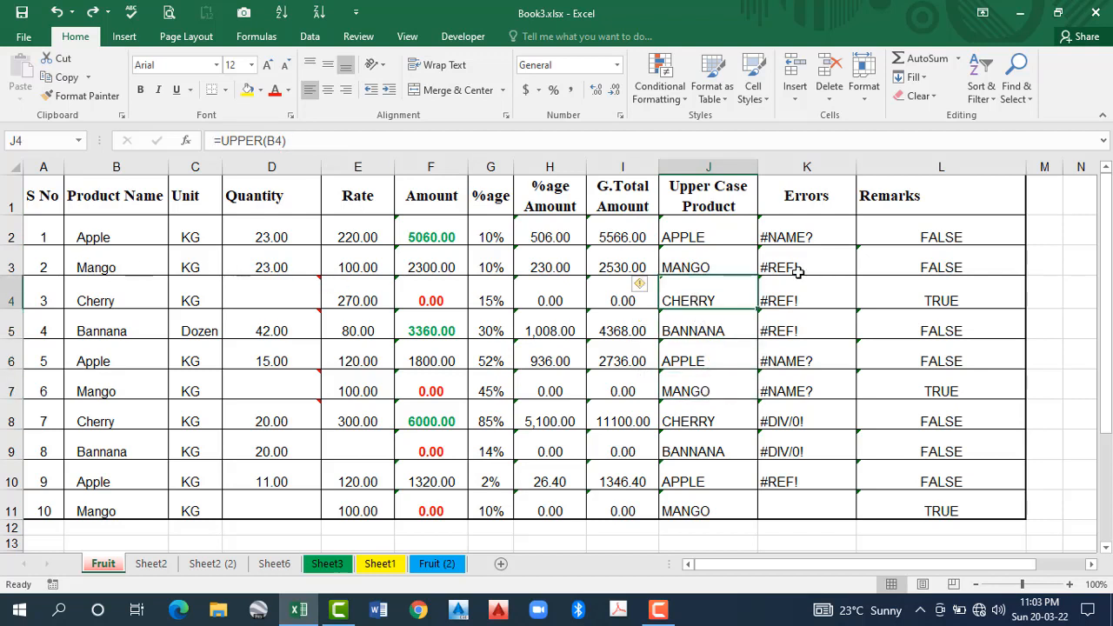
left_click(696, 265)
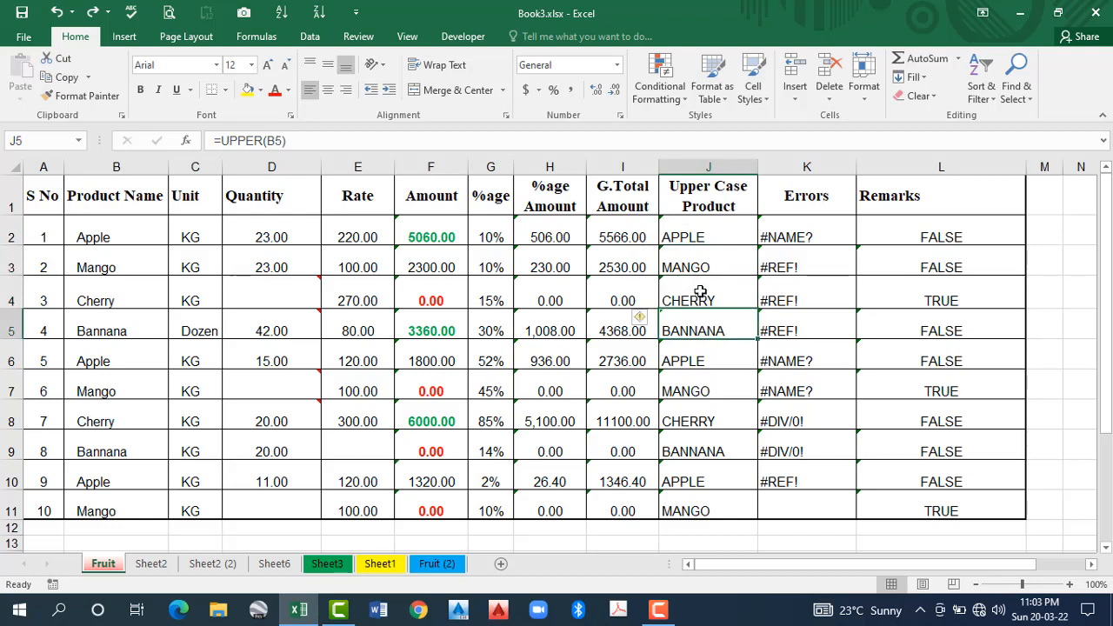
left_click(700, 305)
Select only the formulas that return logical values with Go To Special, excluding numbers, text and errors
left_click(360, 300)
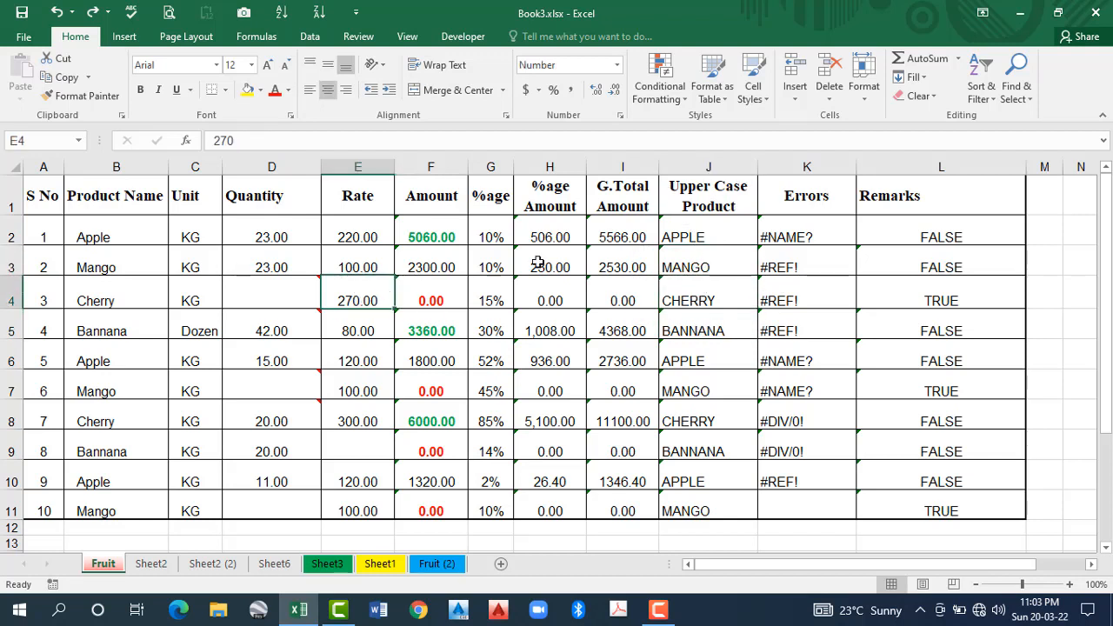
left_click(1024, 97)
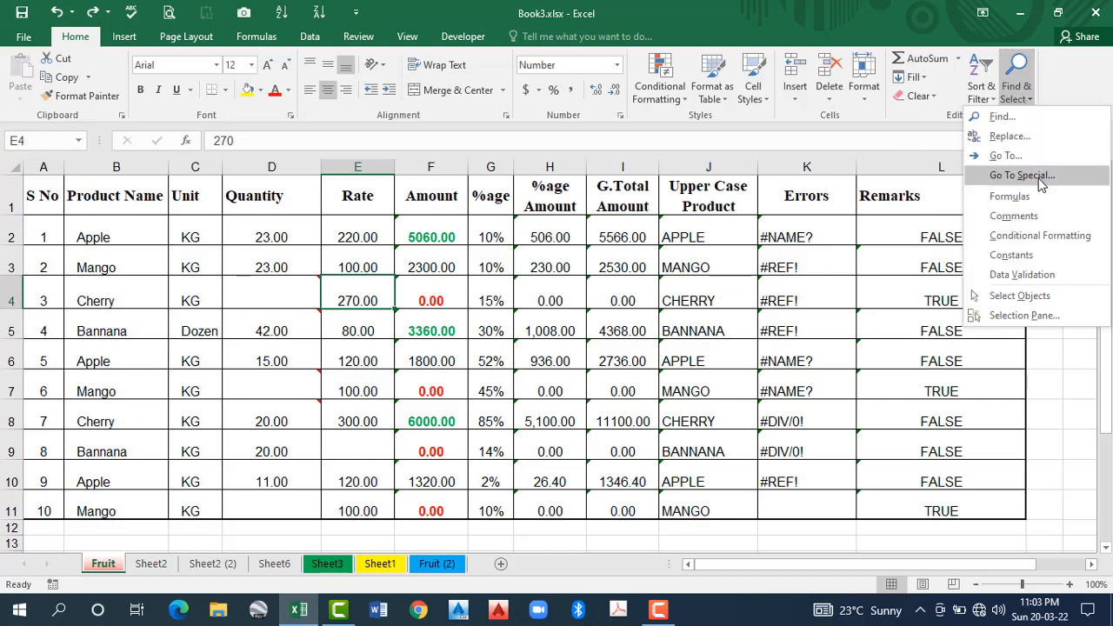
left_click(1041, 178)
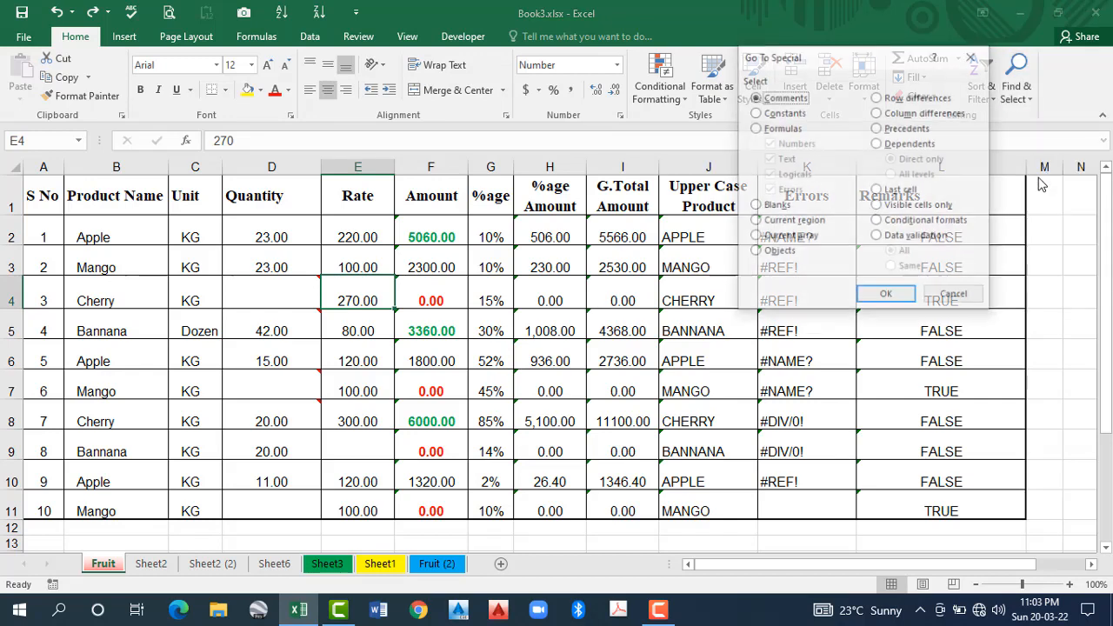
left_click(756, 128)
left_click(770, 144)
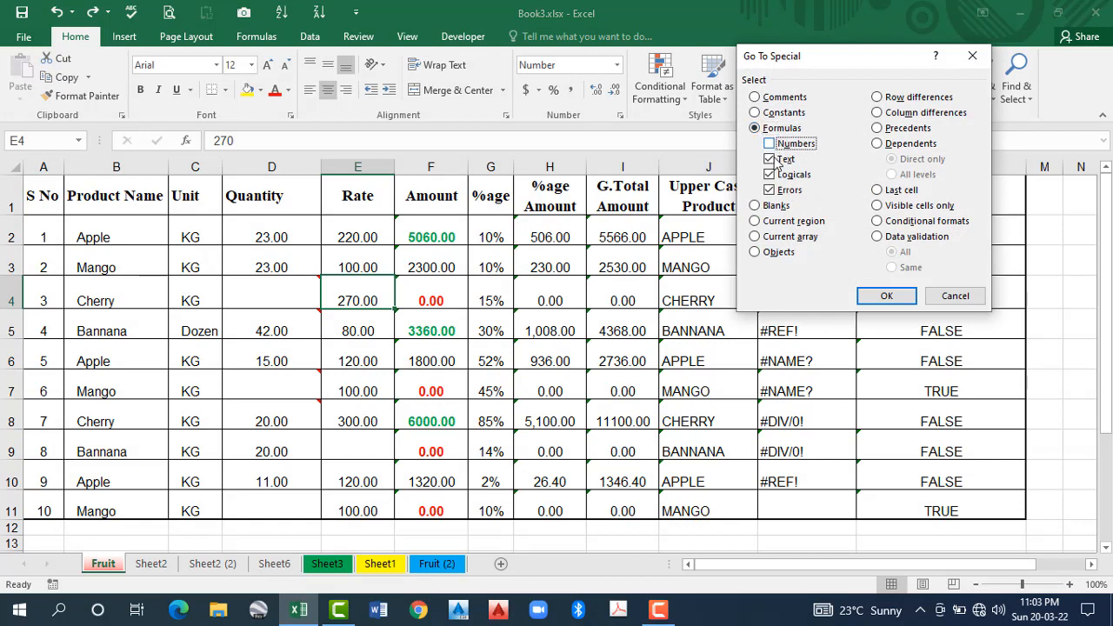
left_click(770, 159)
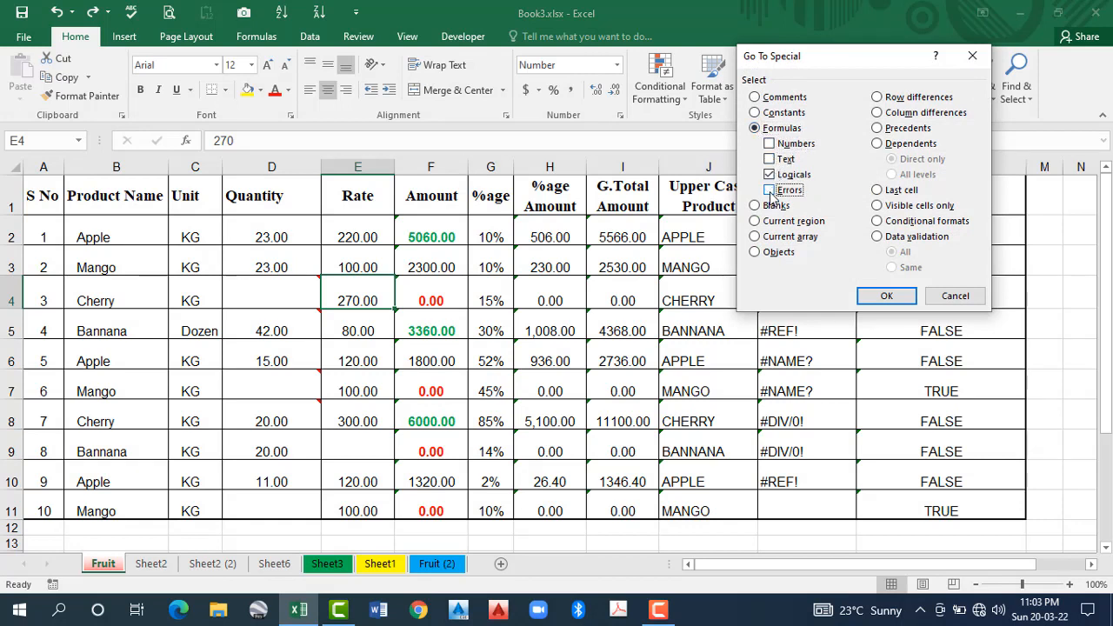
left_click(886, 297)
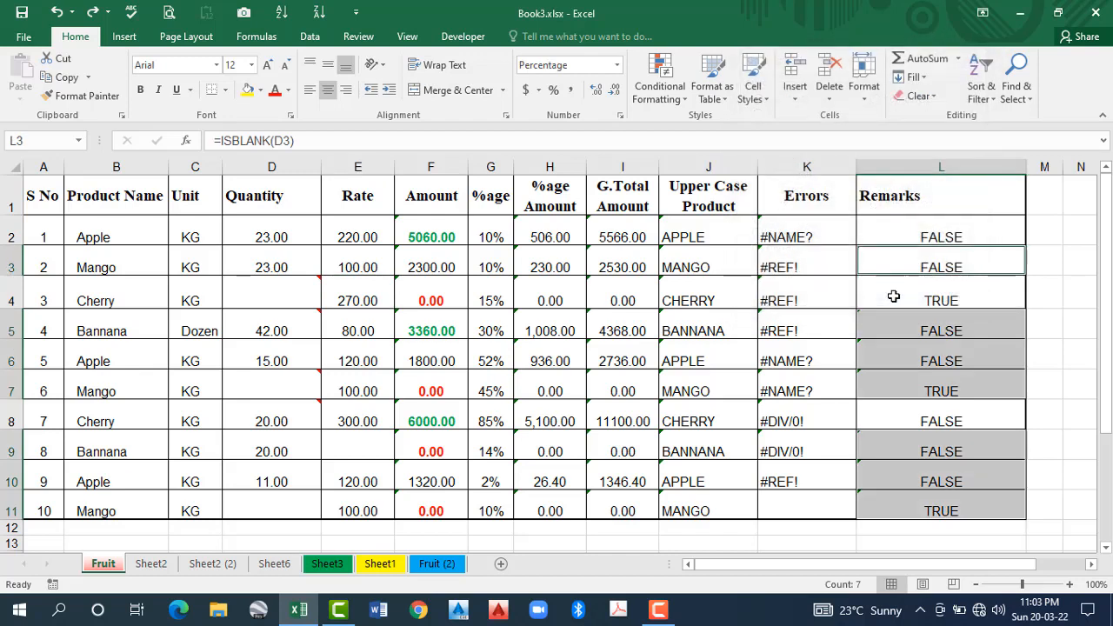
Fill the selected Remarks formulas yellow to compare them with the unselected Remarks cells, and undo the fill
left_click(249, 89)
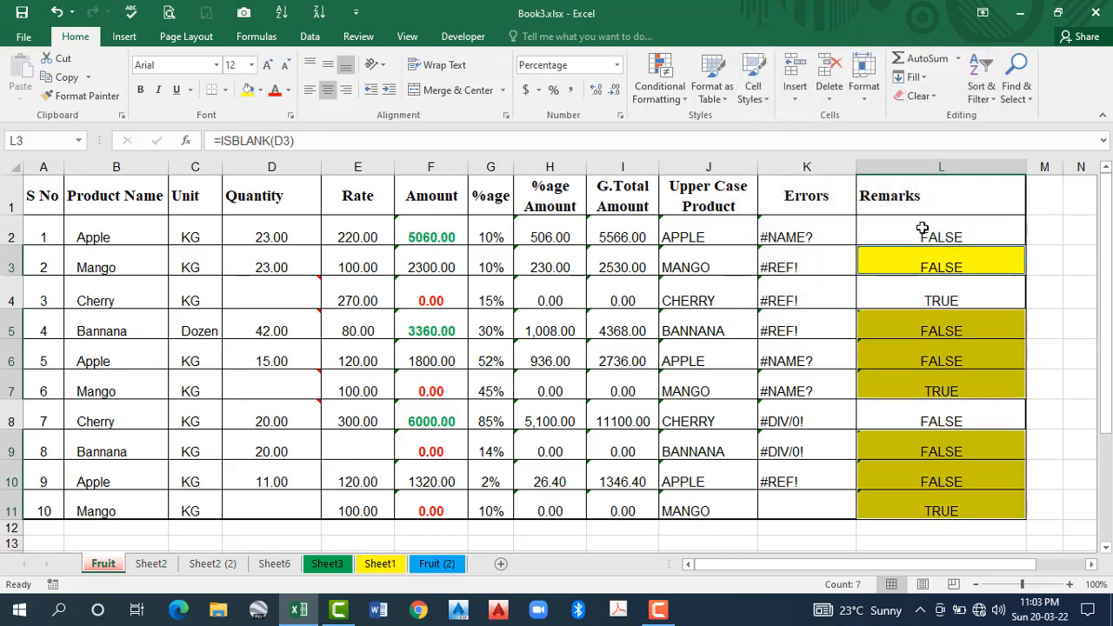
left_click(933, 294)
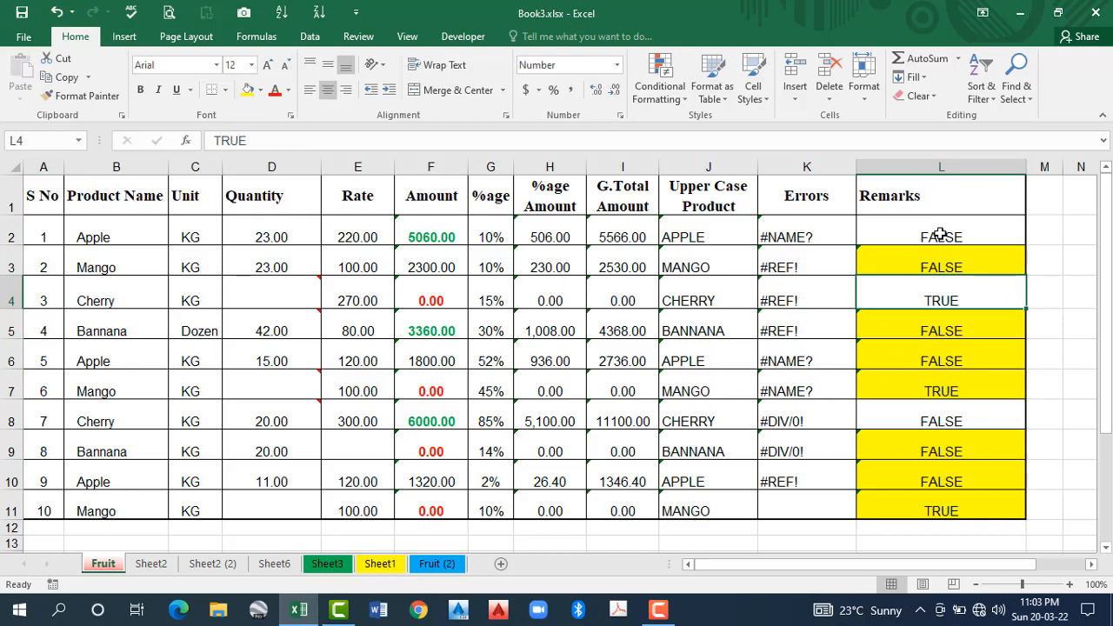
left_click(942, 233)
left_click(932, 417)
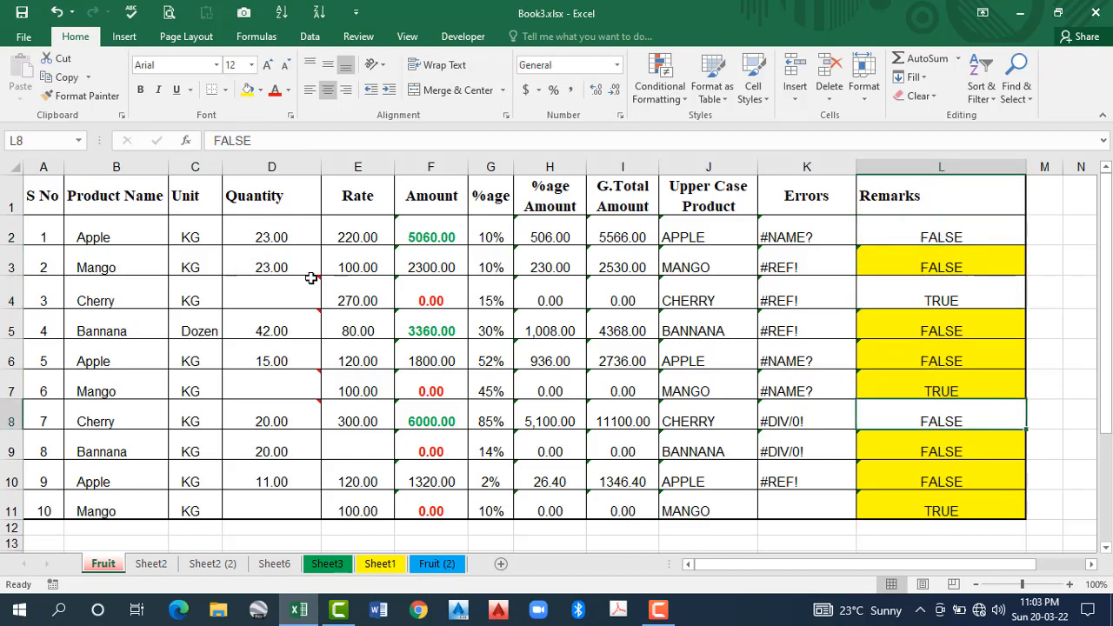
left_click(957, 358)
left_click(920, 324)
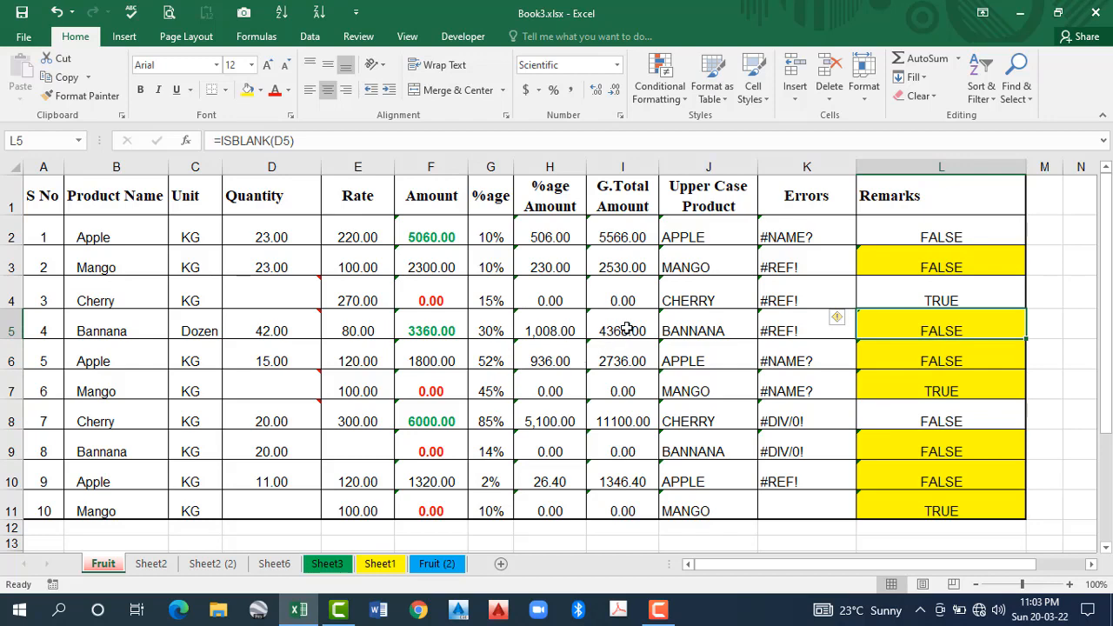
key("ctrl+z")
Select only the formulas that return errors with Go To Special, excluding numbers, text and logicals
left_click(256, 323)
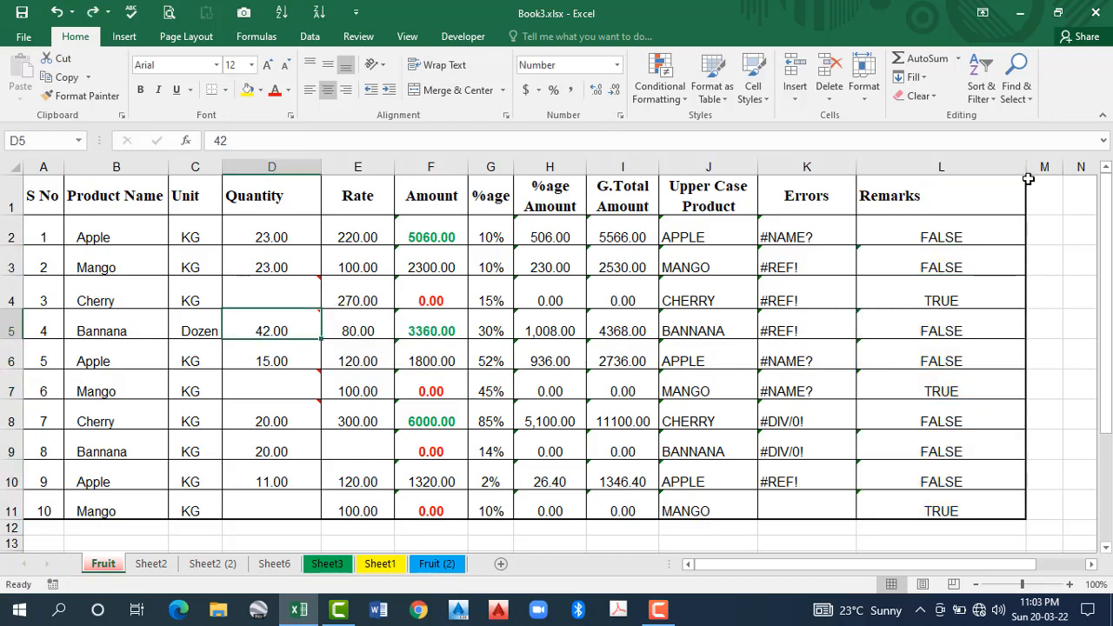
left_click(1026, 94)
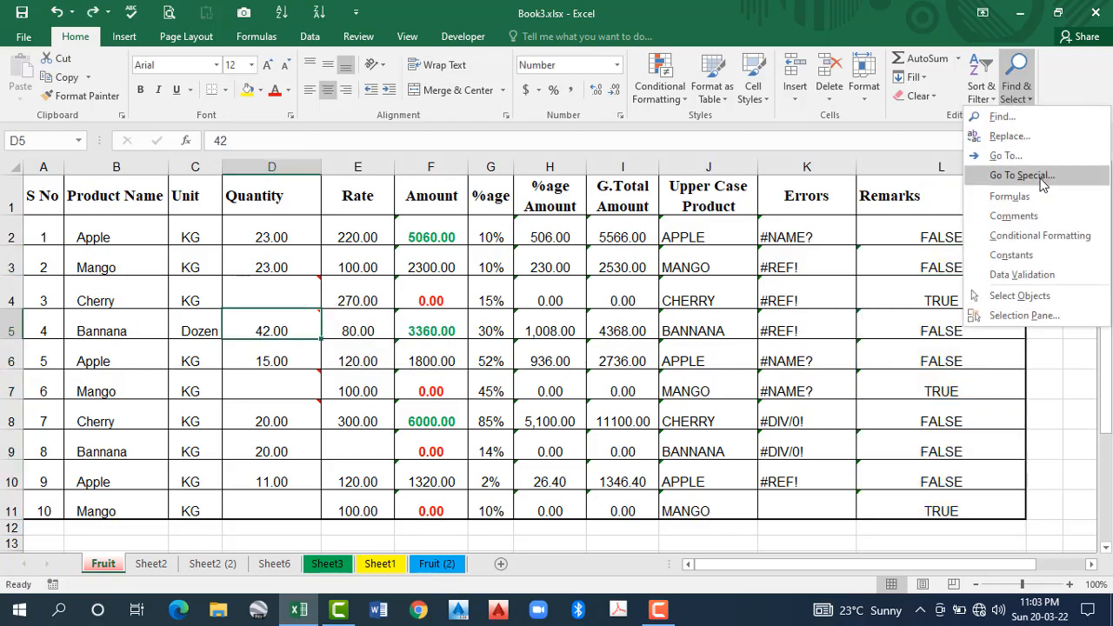
left_click(1013, 176)
left_click(755, 128)
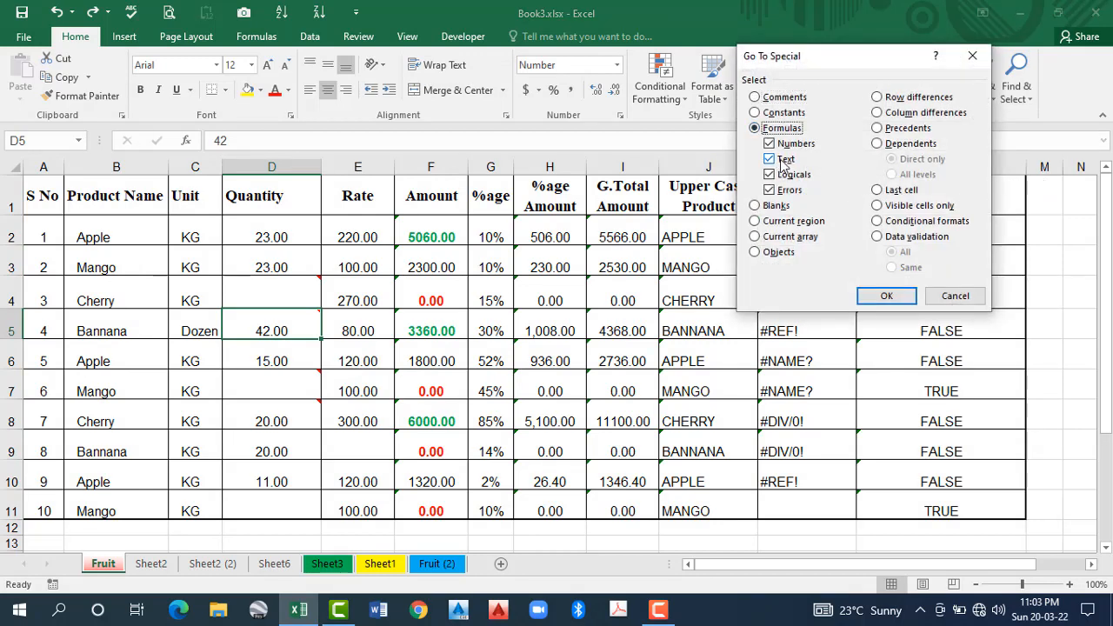
left_click(770, 174)
left_click(770, 160)
left_click(770, 143)
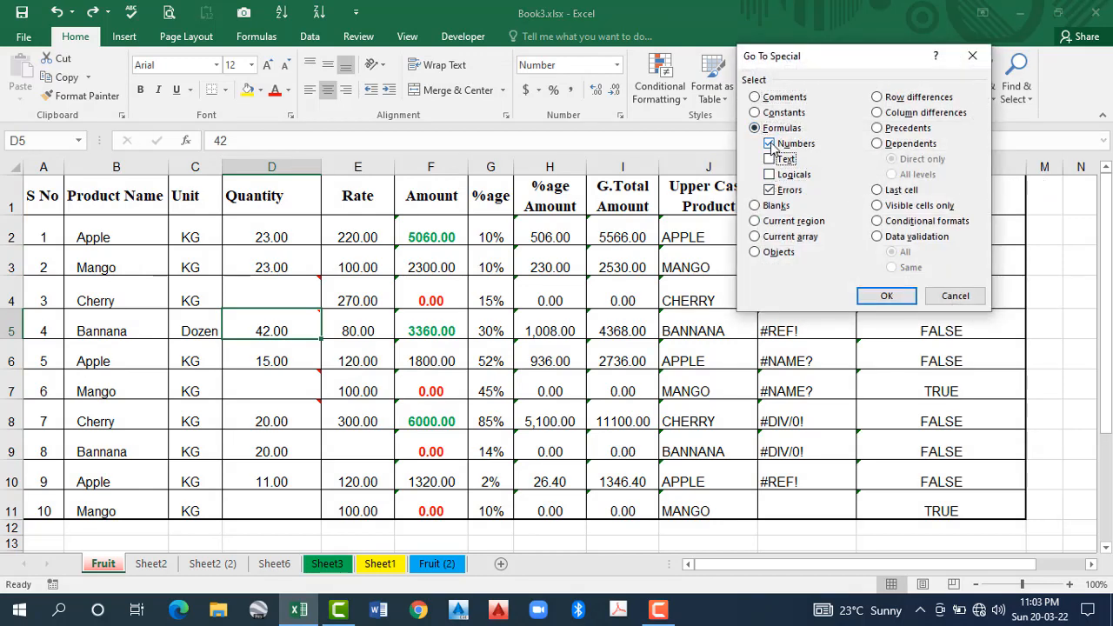
left_click(886, 297)
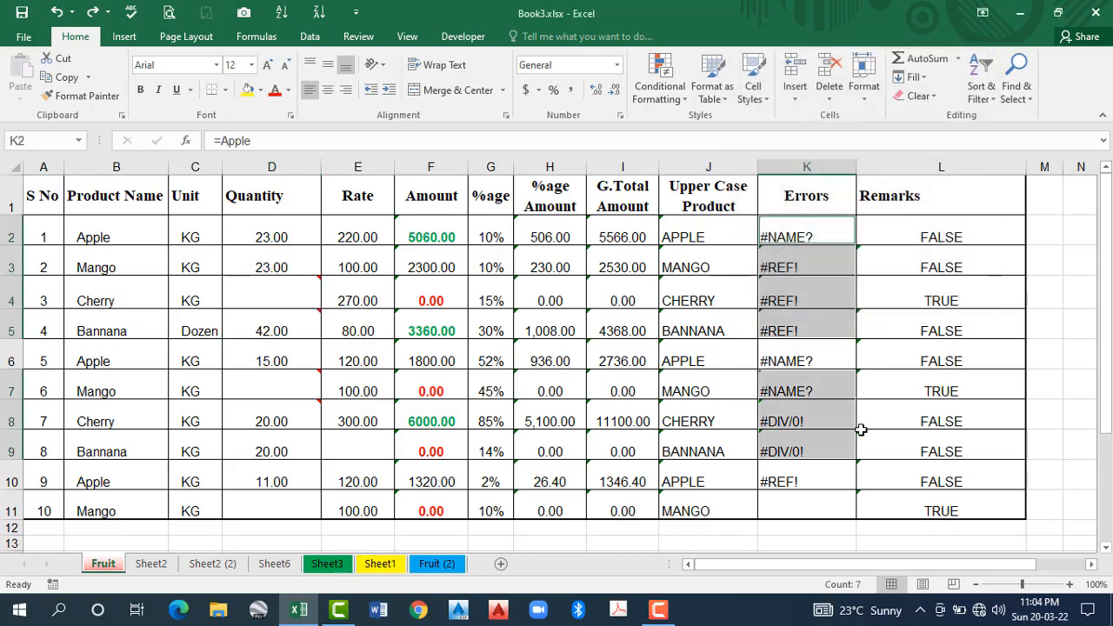
Fill the selected error formulas yellow and compare them with the unfilled cells K6 and K10 in the Errors column
left_click(247, 92)
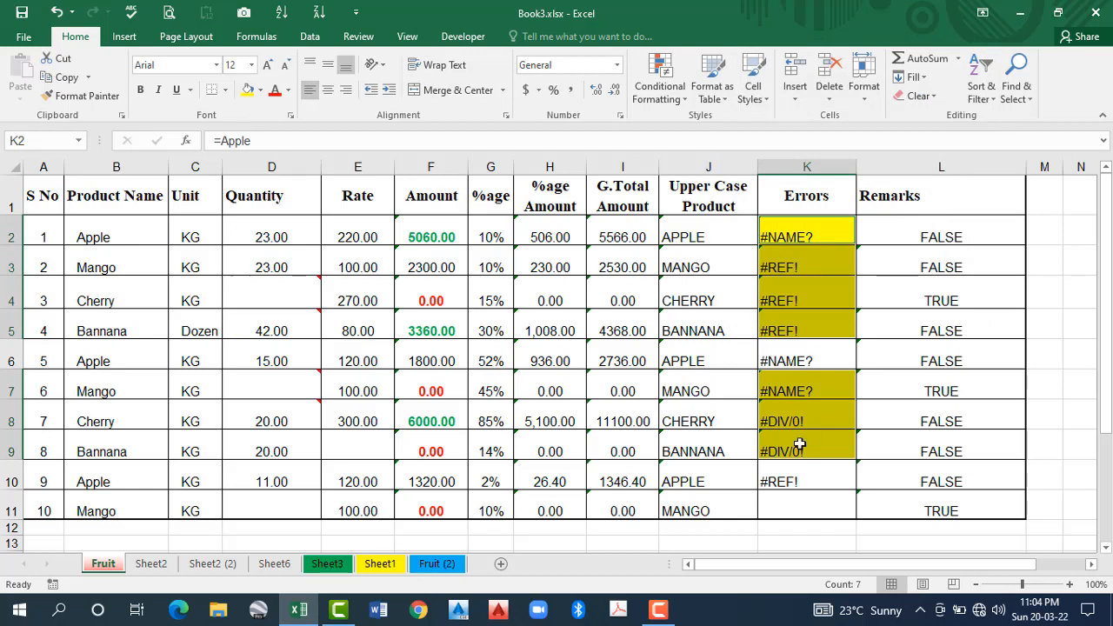
left_click(793, 362)
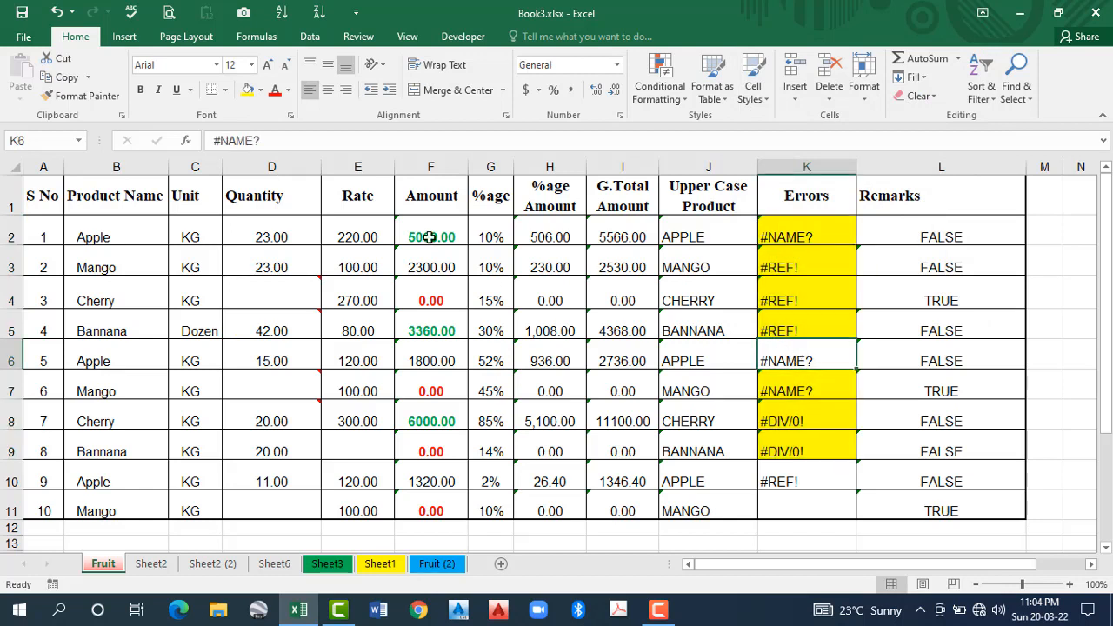
left_click(787, 481)
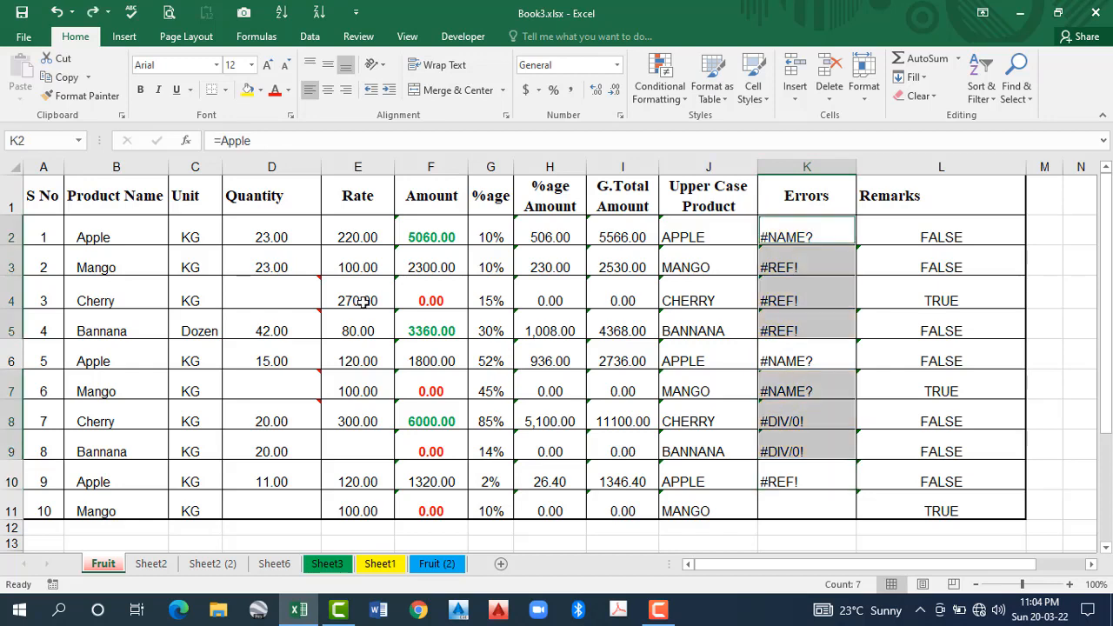
left_click(363, 301)
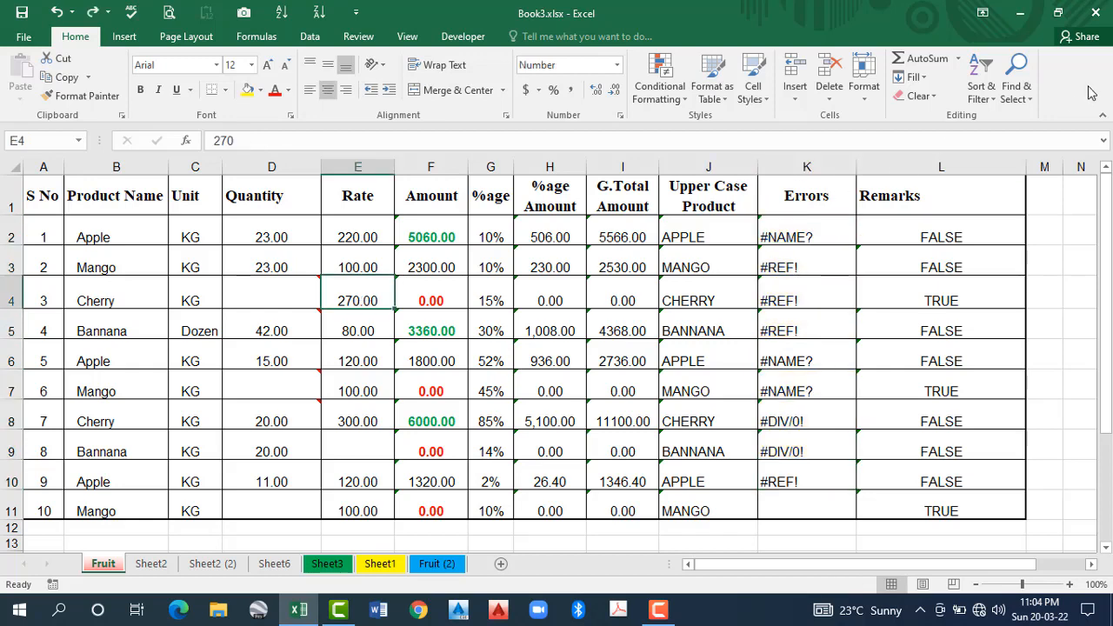
left_click(1017, 91)
left_click(1022, 175)
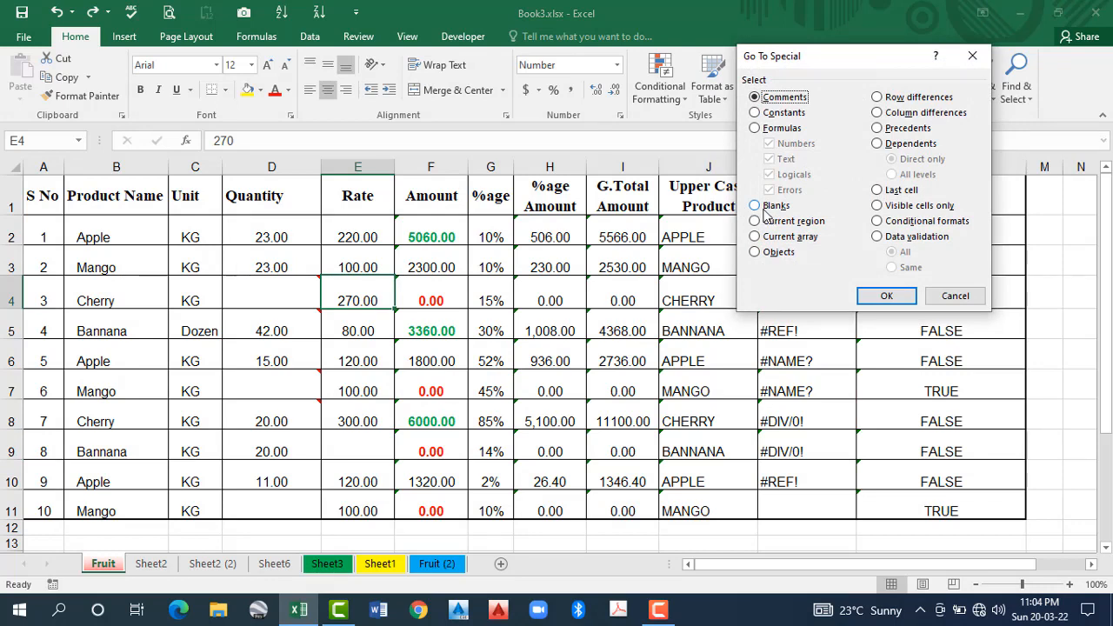
left_click(955, 296)
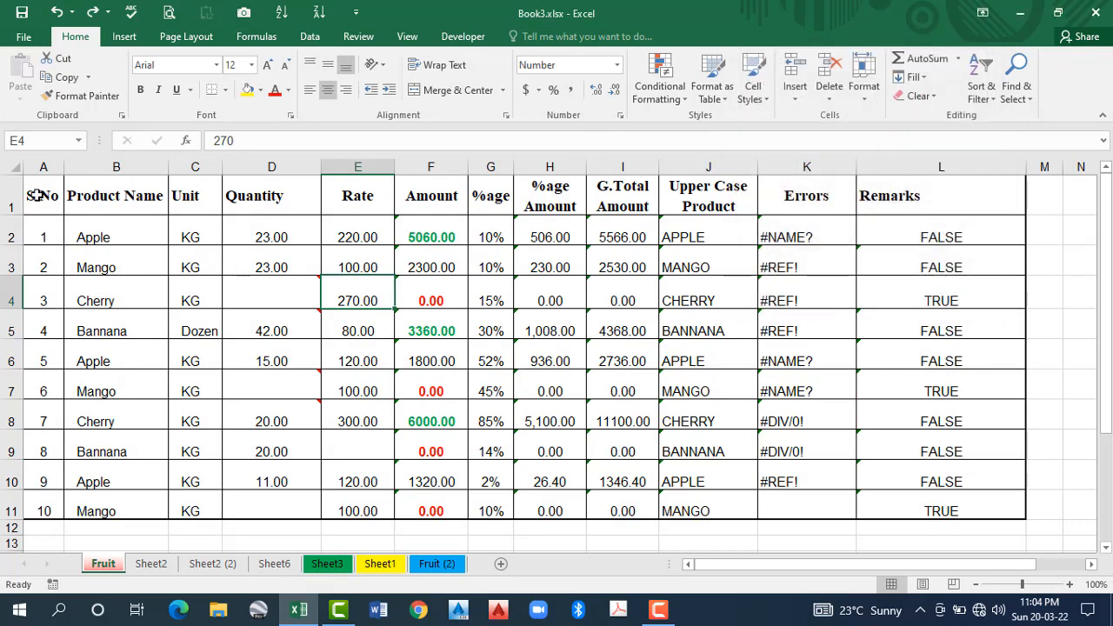
Select only the blank cells within the table range A1:L11 with Go To Special
left_click_drag(38, 196, 189, 296)
left_click_drag(446, 367, 943, 506)
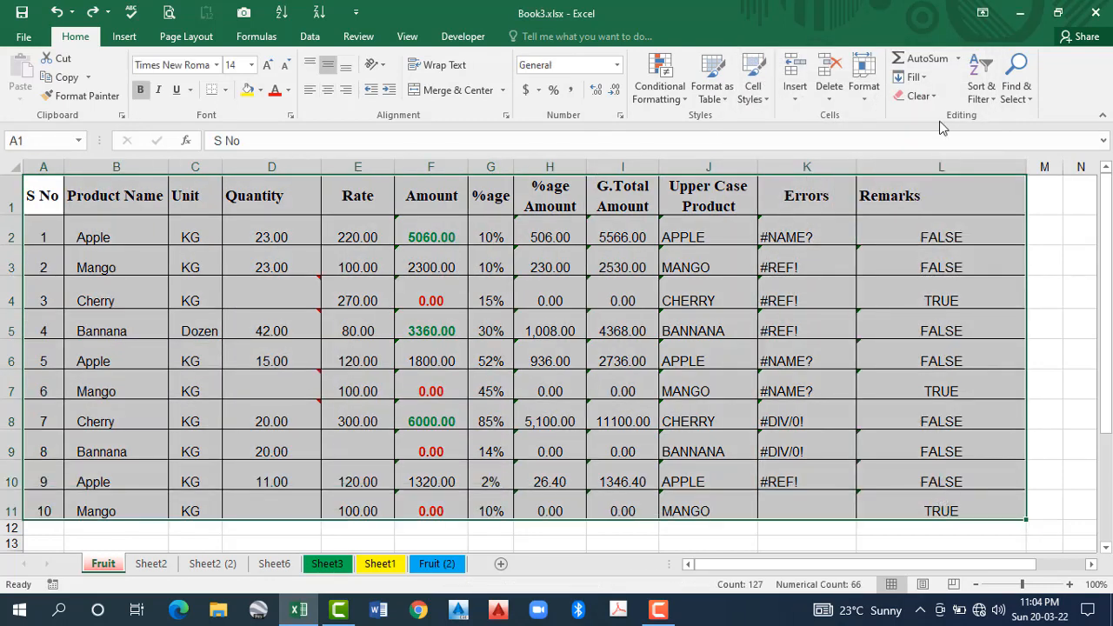
left_click(1029, 105)
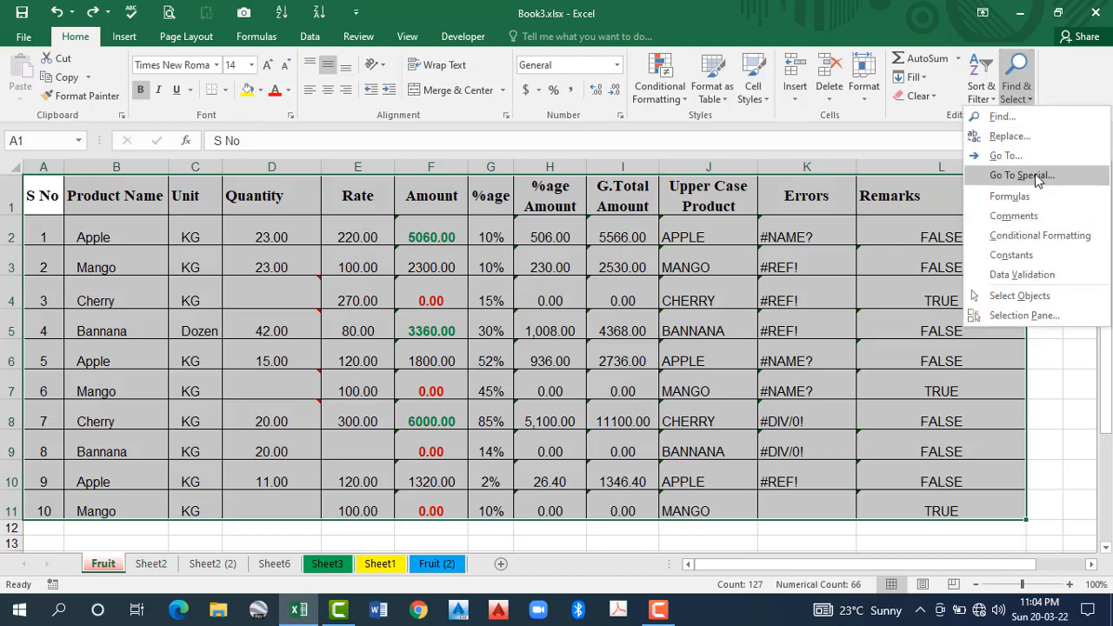
left_click(1007, 177)
left_click(755, 209)
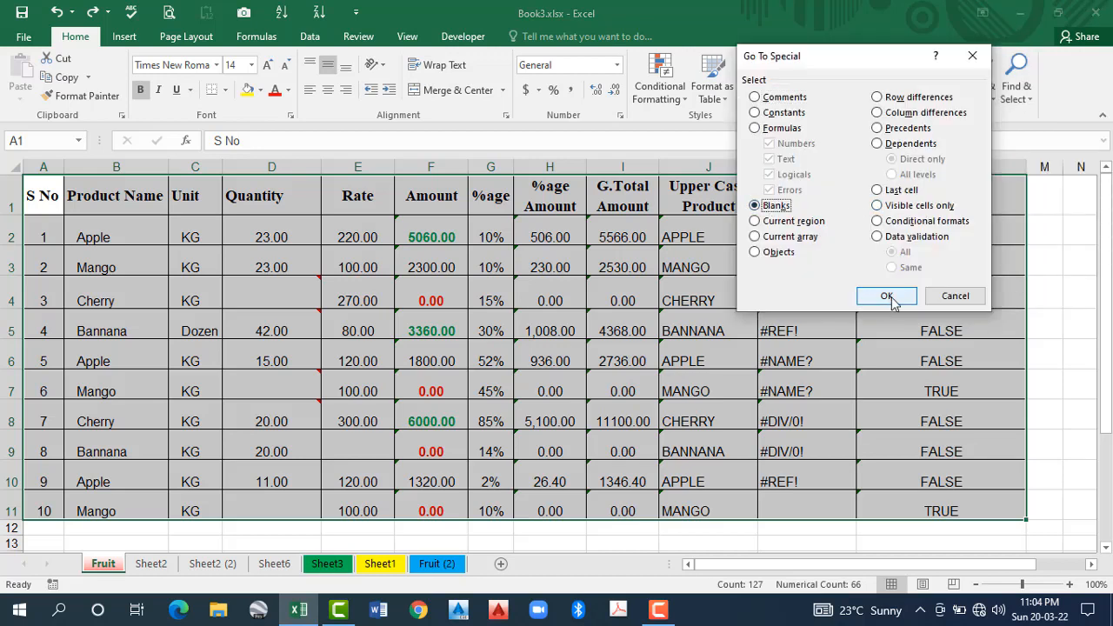
left_click(887, 296)
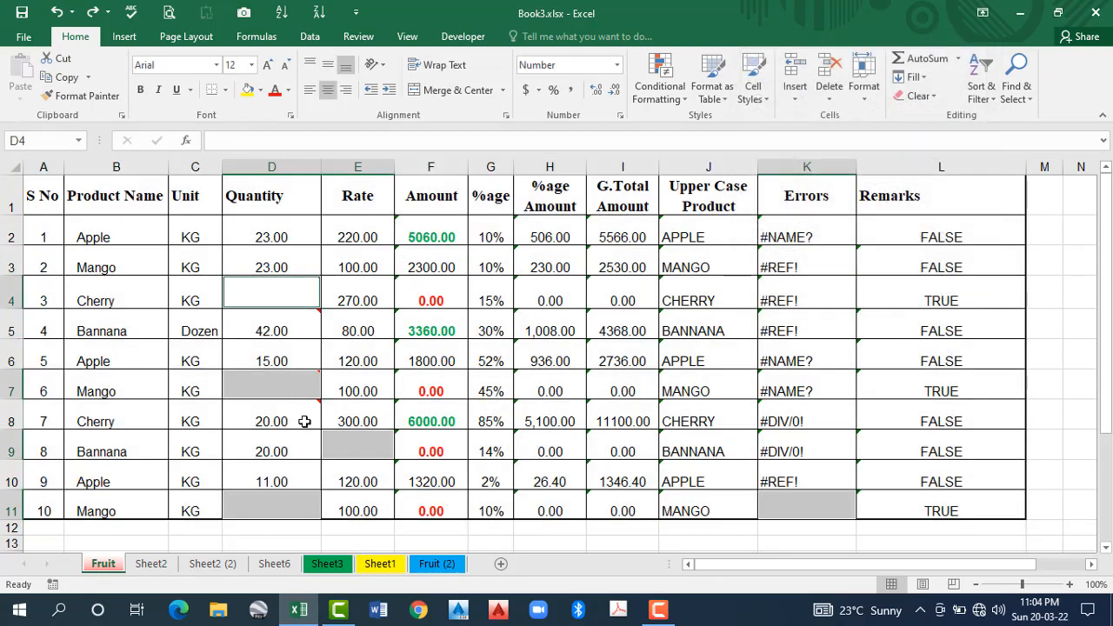
Fill the selected blank cells yellow, and undo that fill
left_click(248, 91)
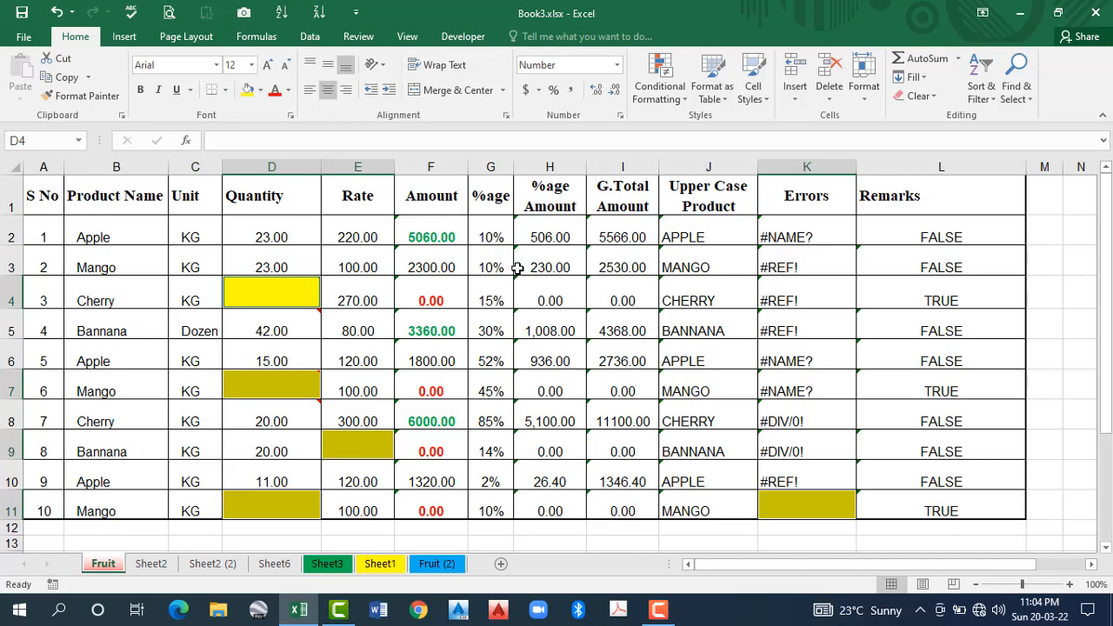
key("ctrl+z")
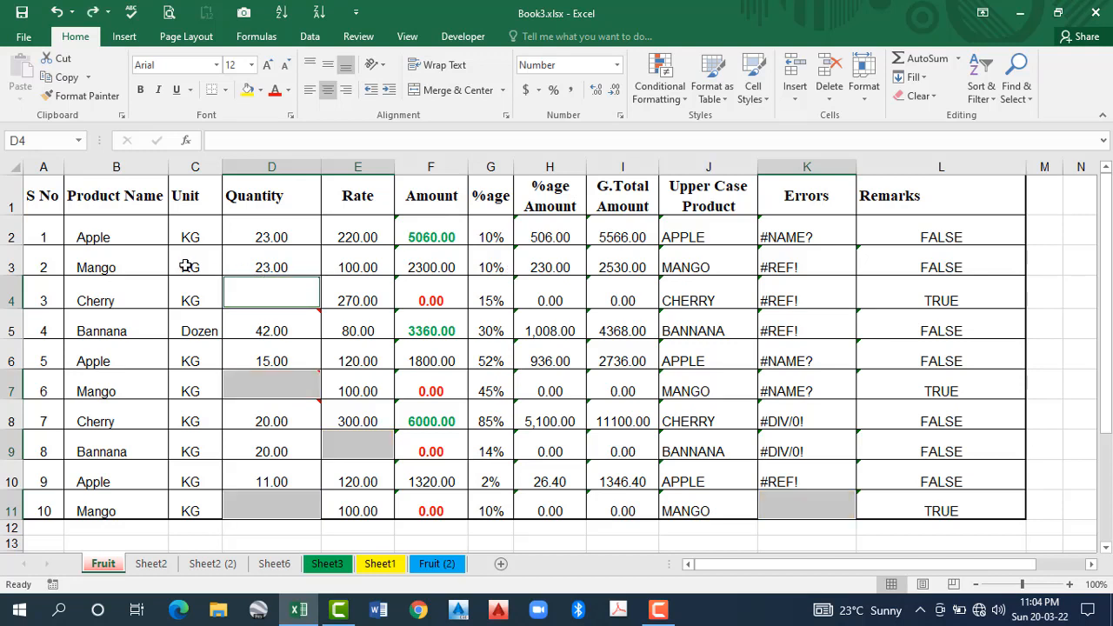
left_click(186, 266)
left_click(491, 266)
left_click(1017, 87)
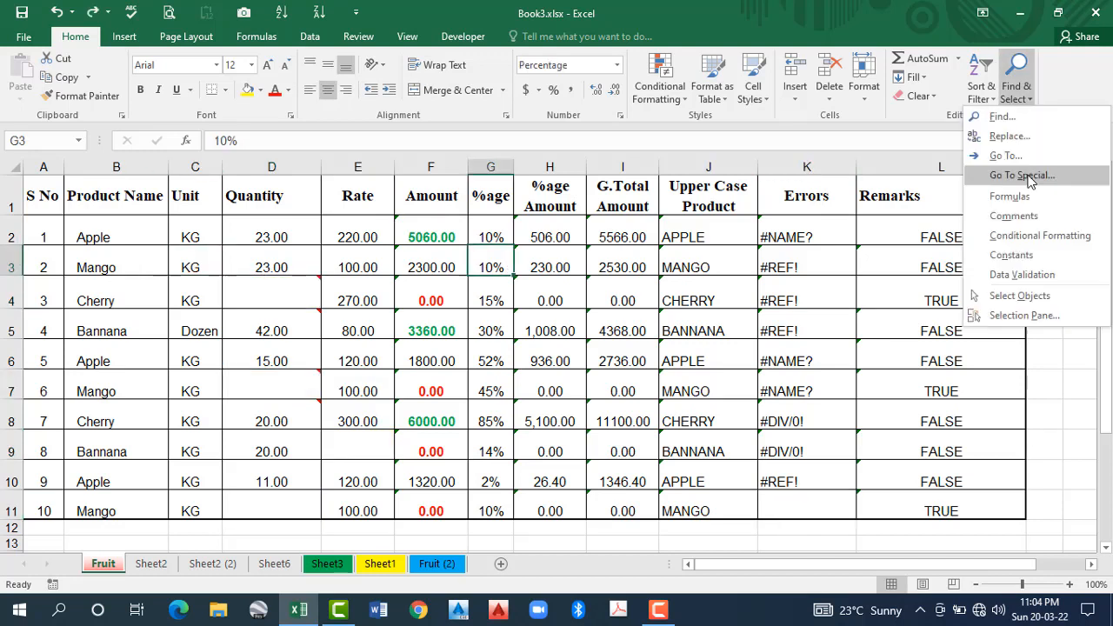
left_click(1029, 177)
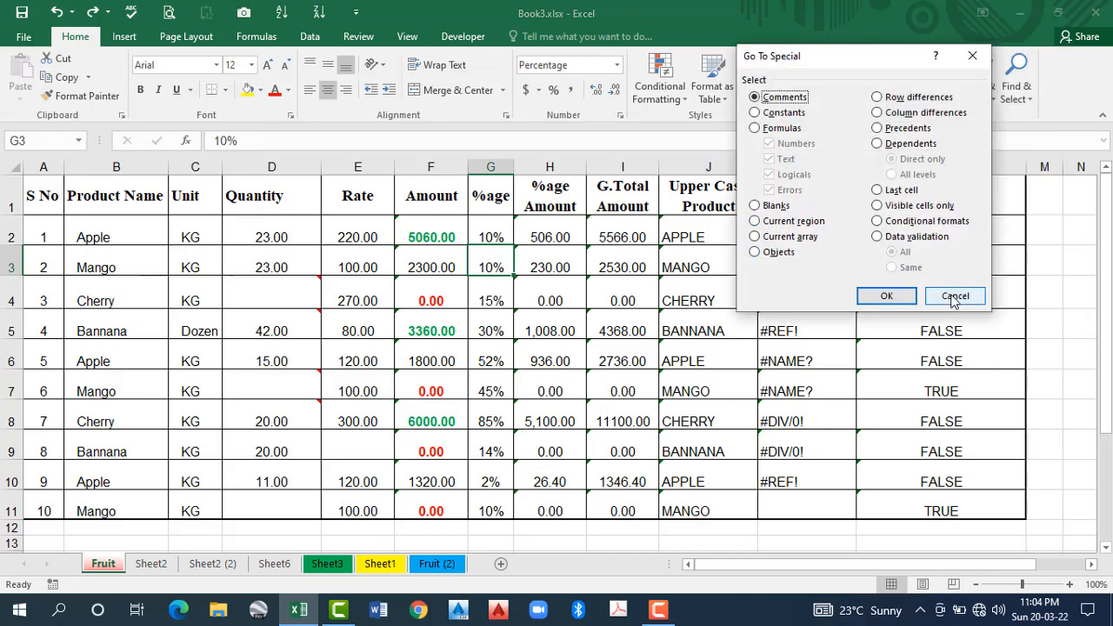
left_click(957, 295)
left_click(557, 303)
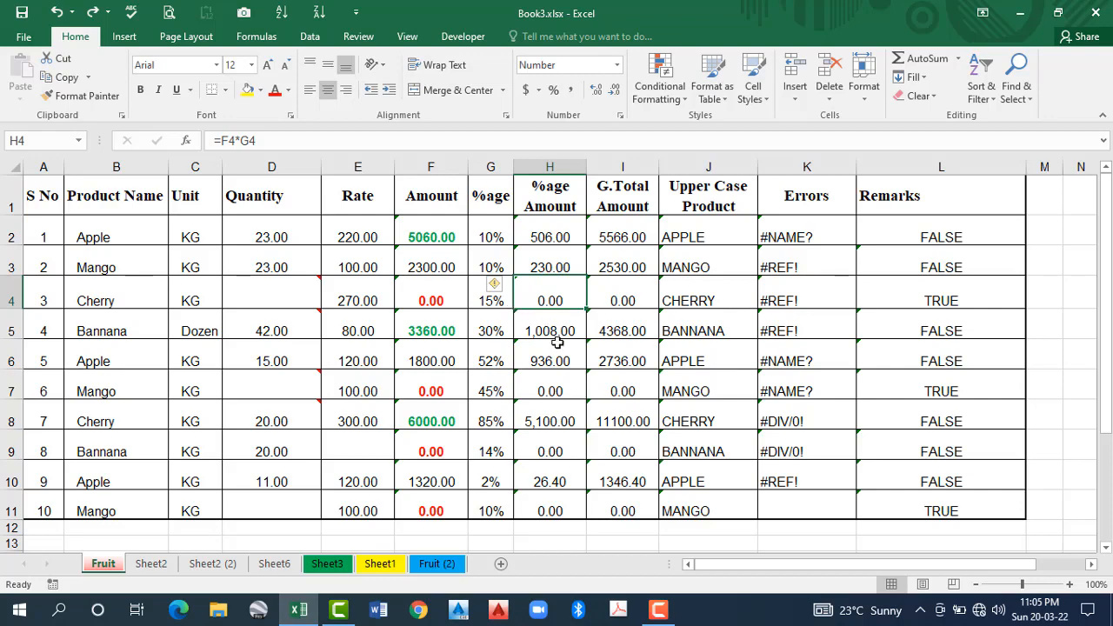
Fill the range B18:J24 below the fruit table with the value 4645 in every cell at once
scroll(557, 342, "down", 1)
scroll(622, 400, "up", 1)
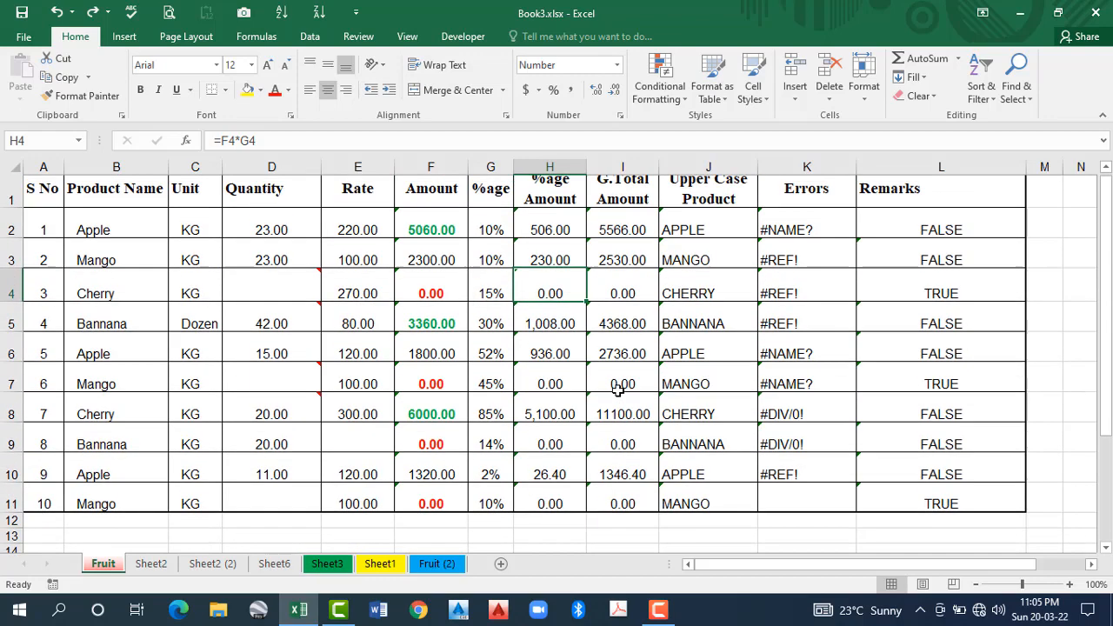
scroll(613, 404, "down", 2)
scroll(391, 352, "down", 2)
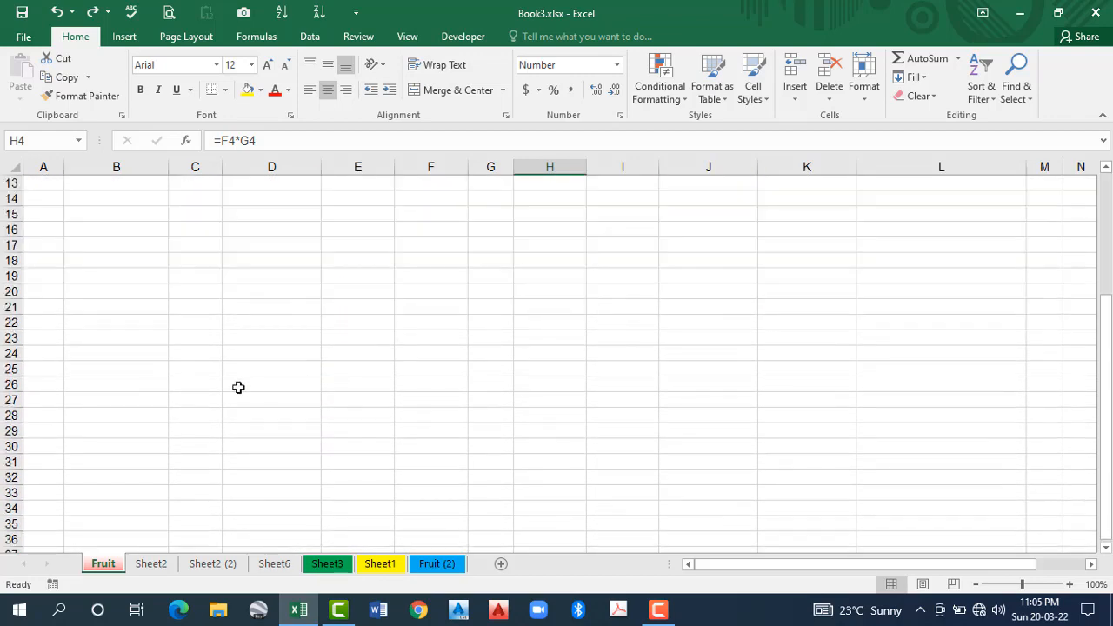
scroll(134, 273, "up", 2)
left_click_drag(112, 423, 673, 523)
type("4645")
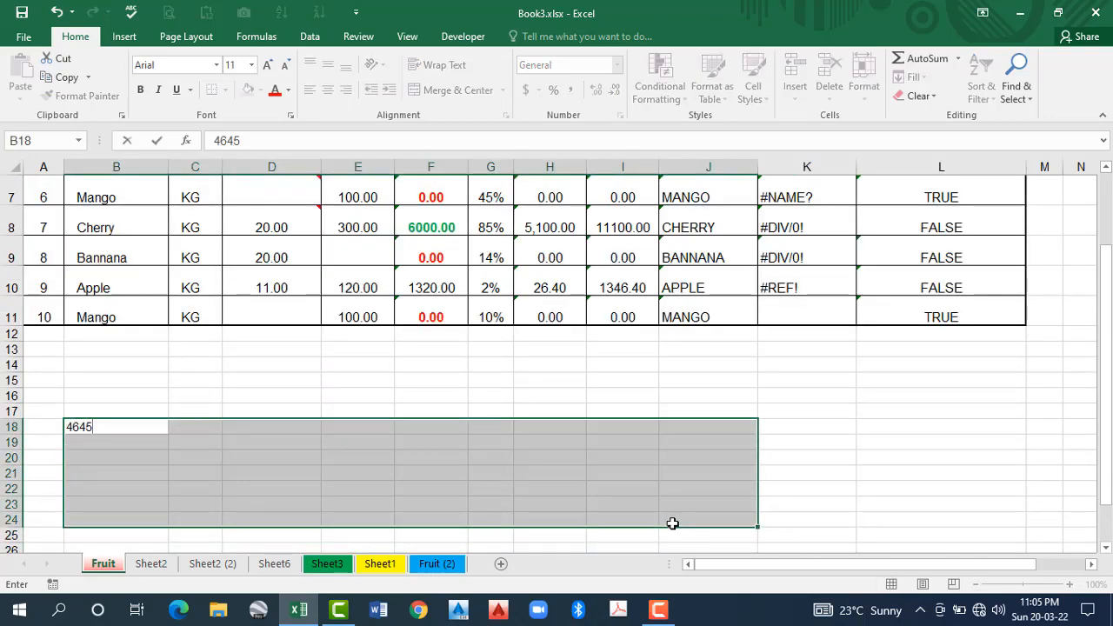
key("ctrl+Return")
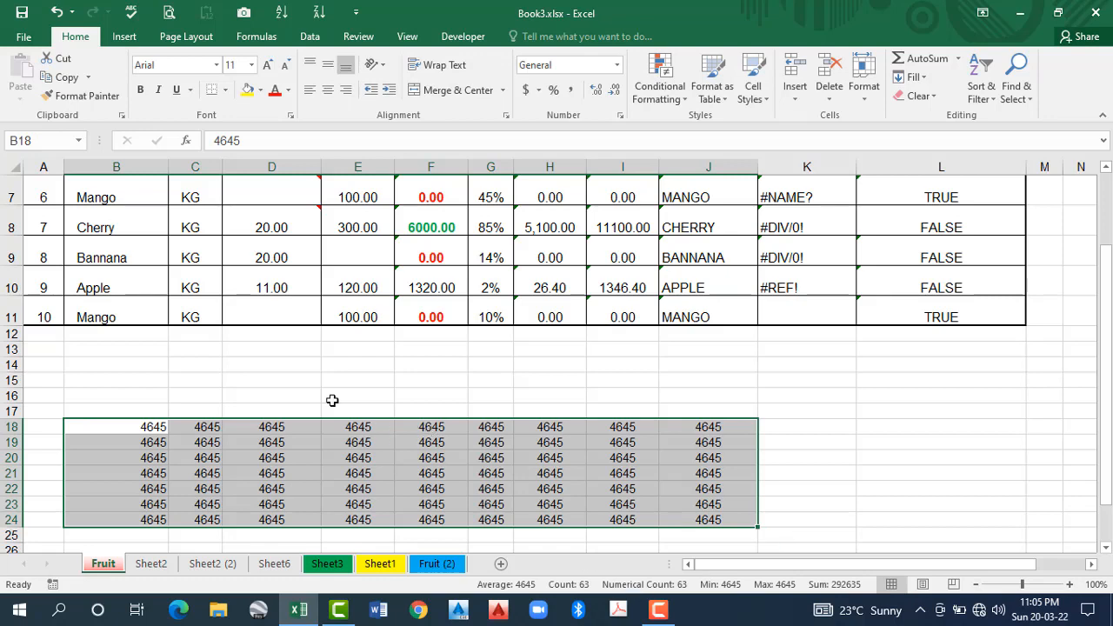
Select the current region around F9 in the fruit table with Go To Special
left_click(283, 383)
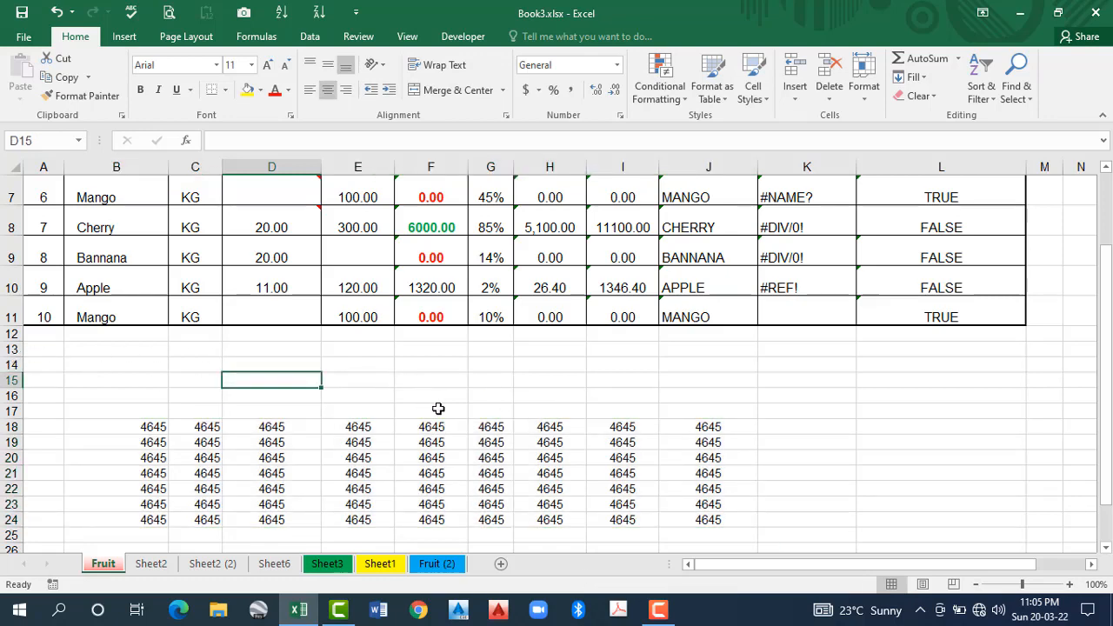
left_click(431, 463)
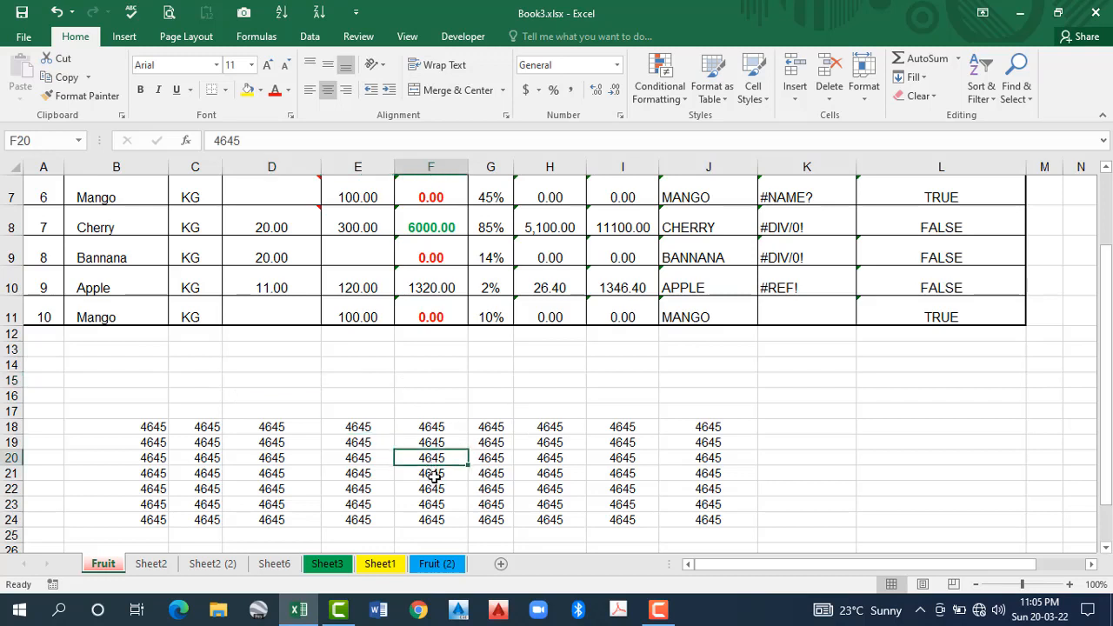
left_click(430, 259)
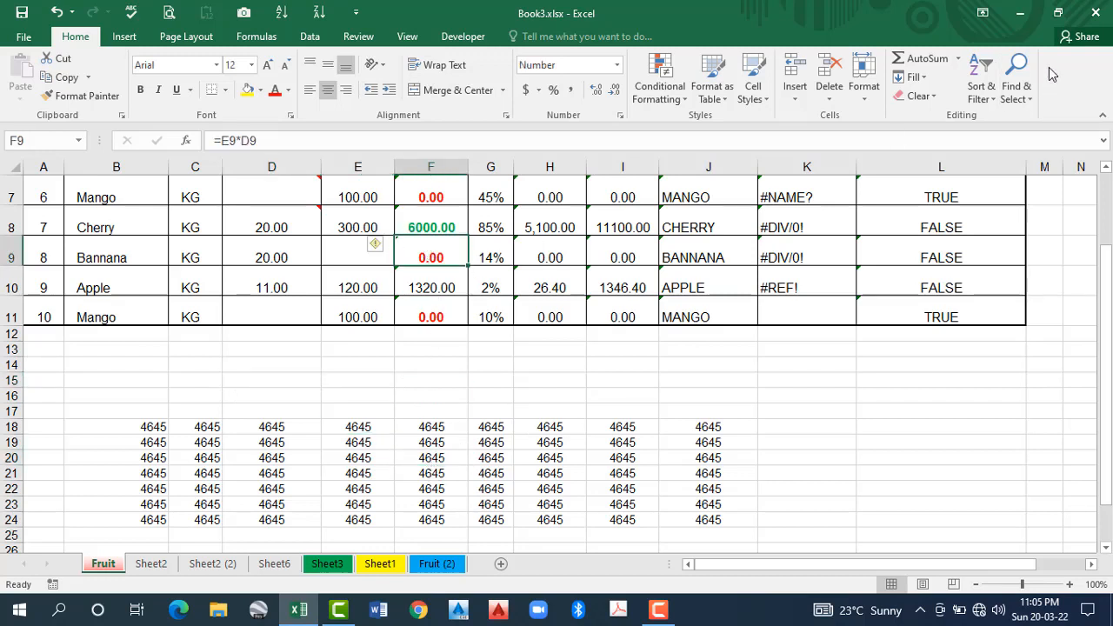
left_click(1016, 91)
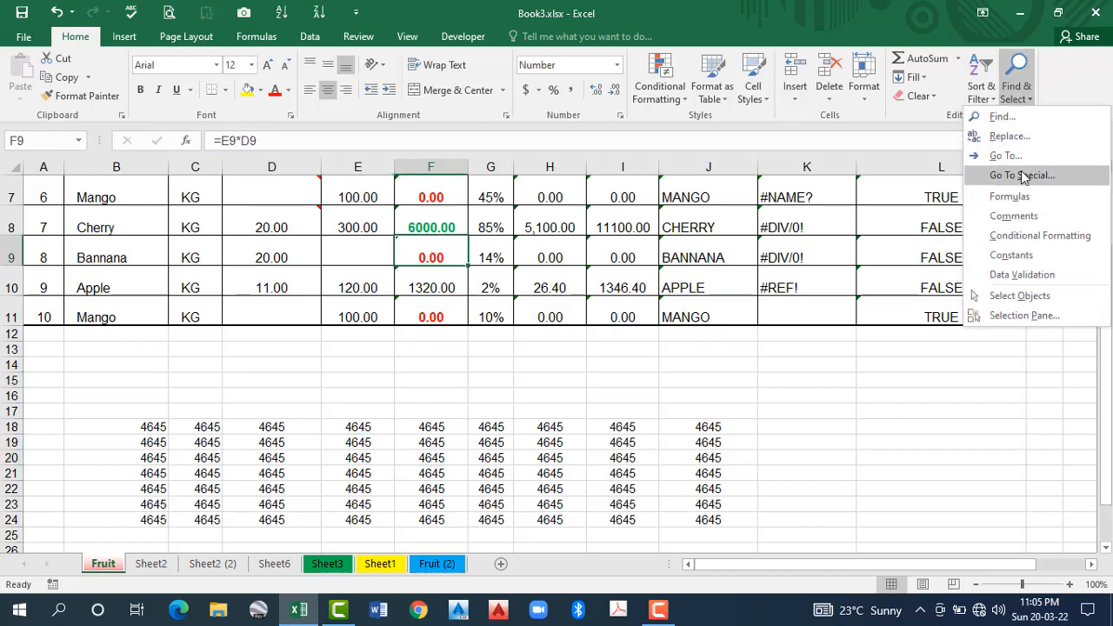
left_click(1022, 174)
left_click(756, 221)
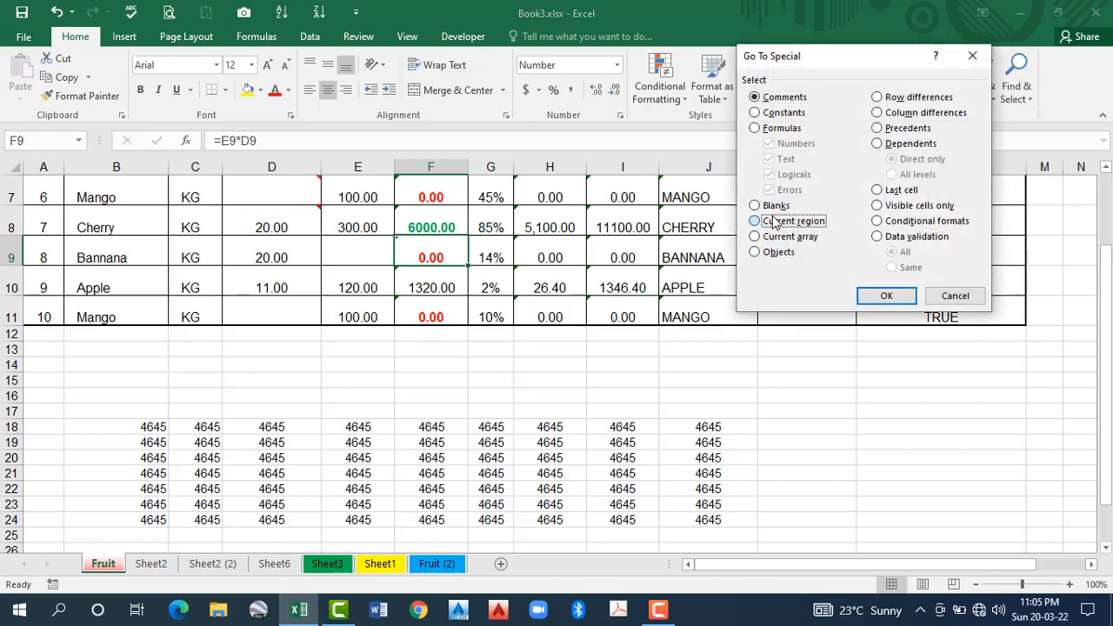
left_click(887, 296)
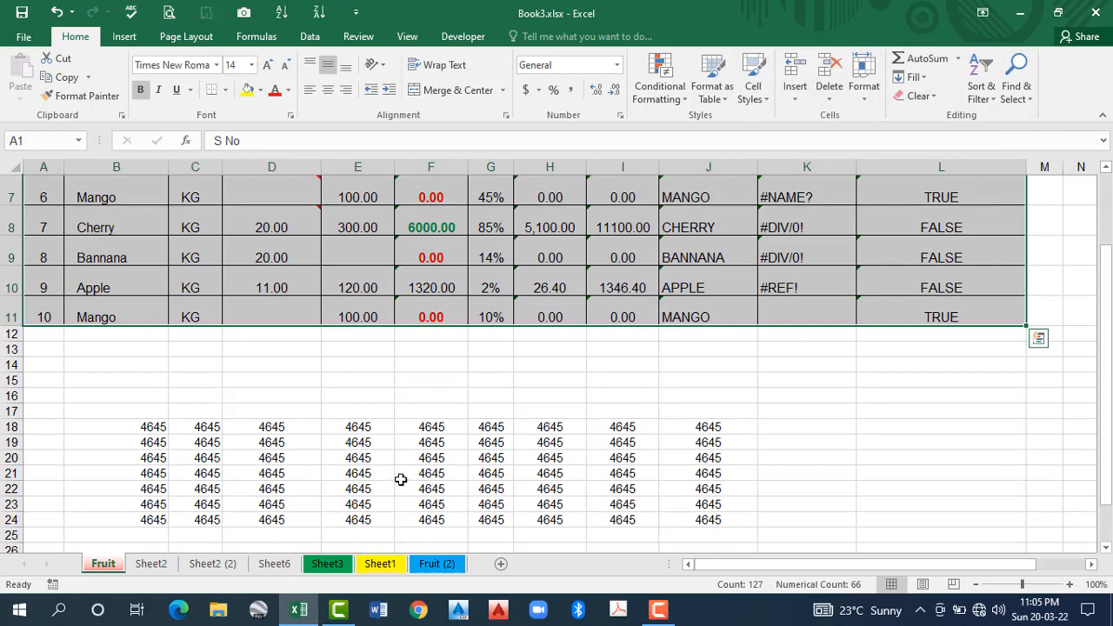
Select the current region around F21 in the lower number block with Go To Special
left_click(400, 479)
left_click(1016, 87)
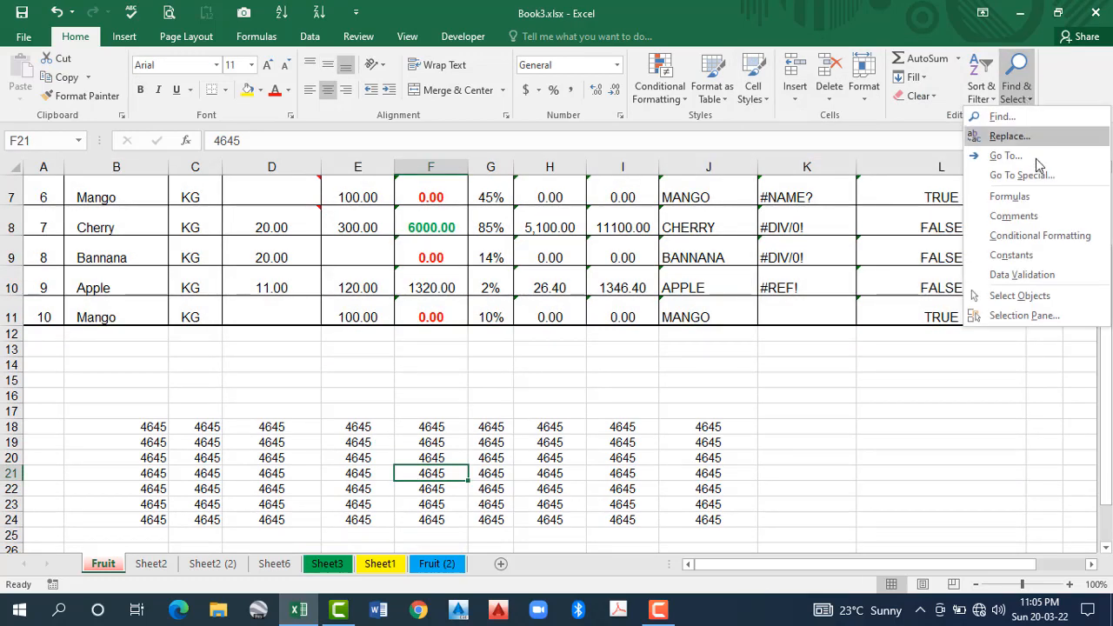
left_click(1035, 175)
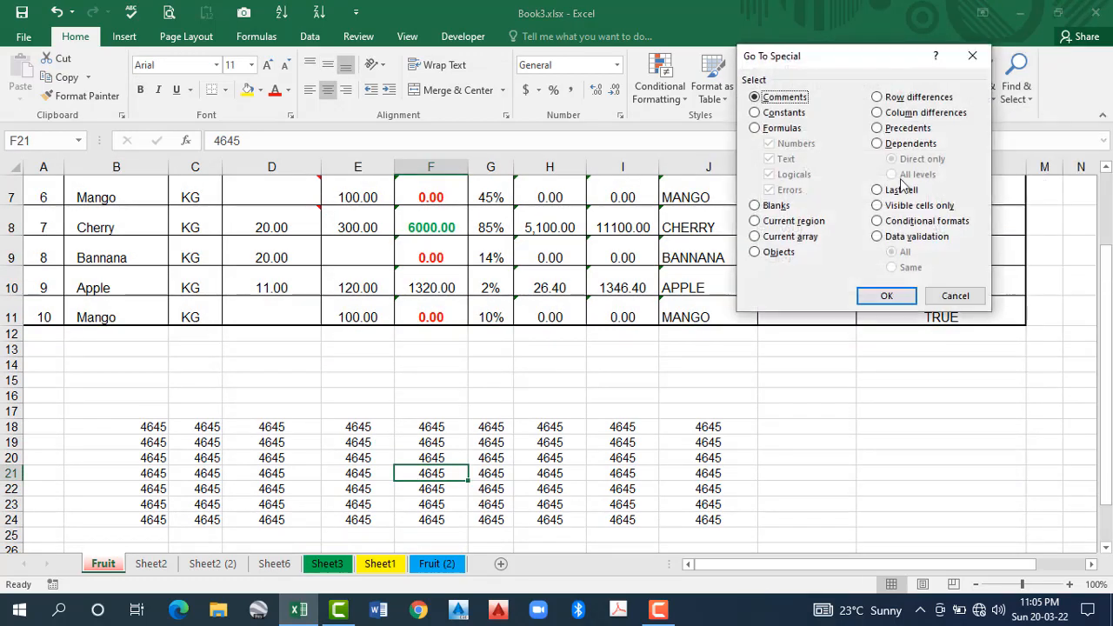
left_click(755, 221)
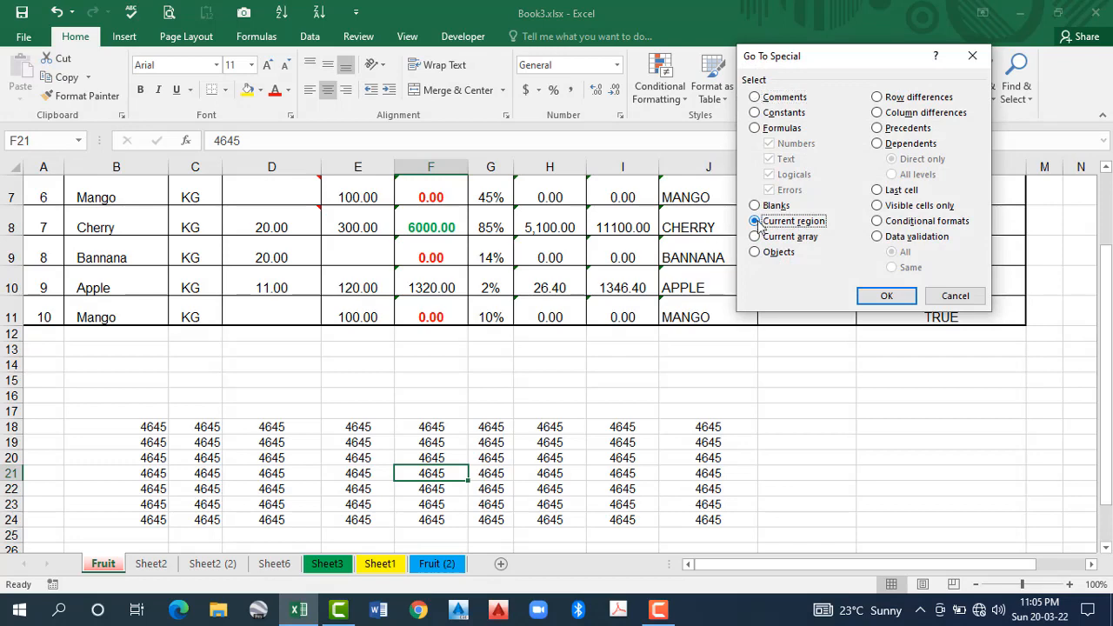
left_click(886, 296)
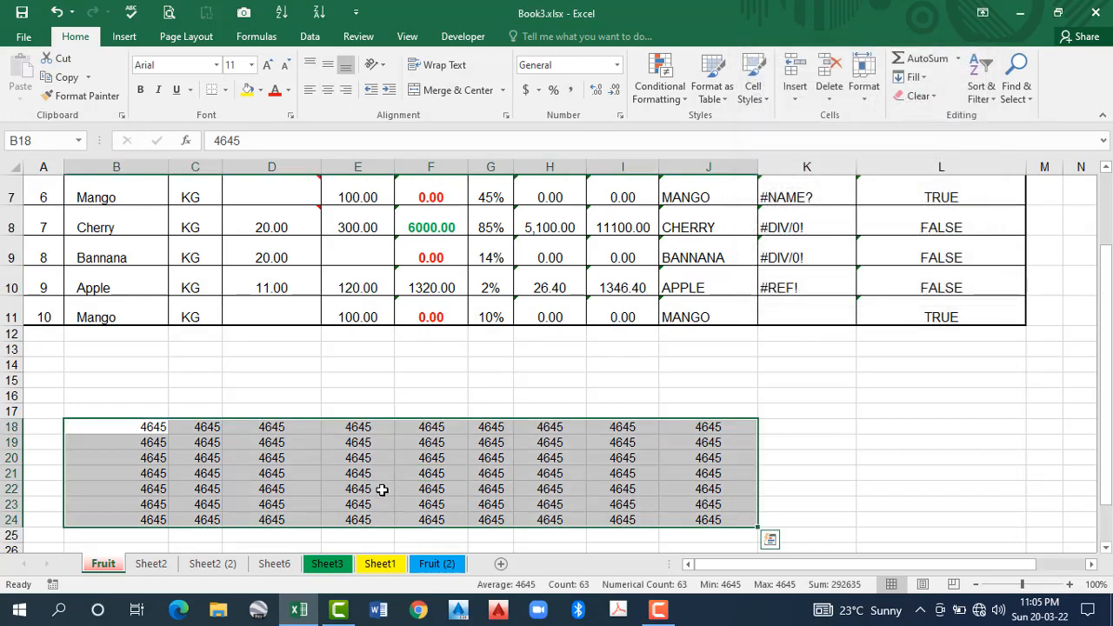
Select the whole number block around E21 directly, without Go To Special, and clear the selection
left_click(376, 475)
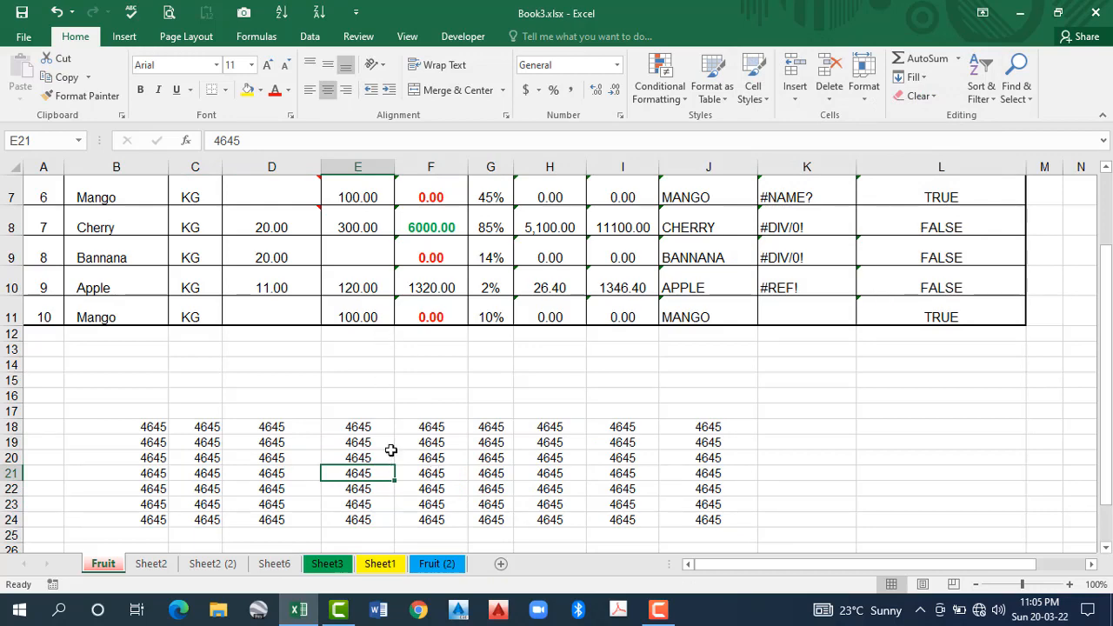
key("ctrl+a")
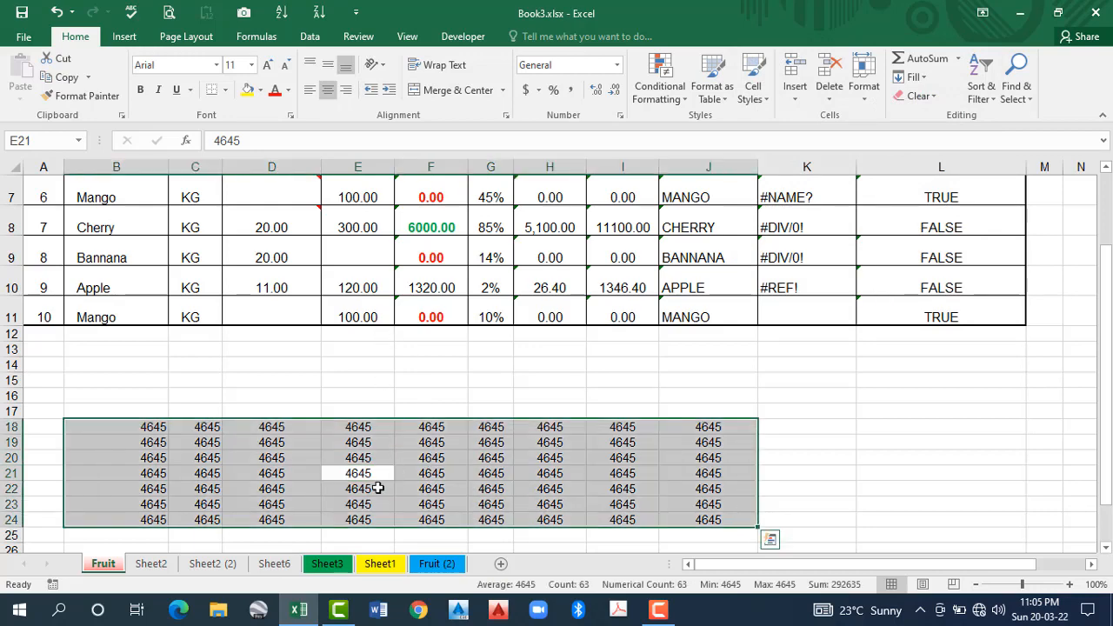
left_click(438, 473)
Select the whole fruit table starting from F6, and extend the selection to the entire worksheet
scroll(432, 426, "up", 2)
left_click(409, 358)
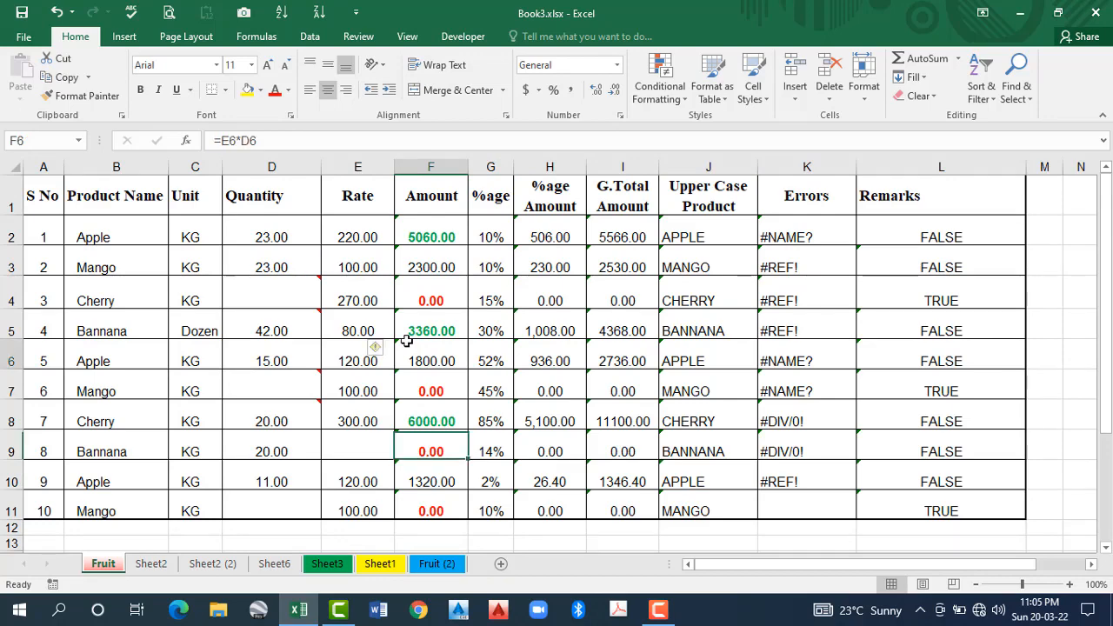
key("ctrl+a")
scroll(494, 363, "down", 2)
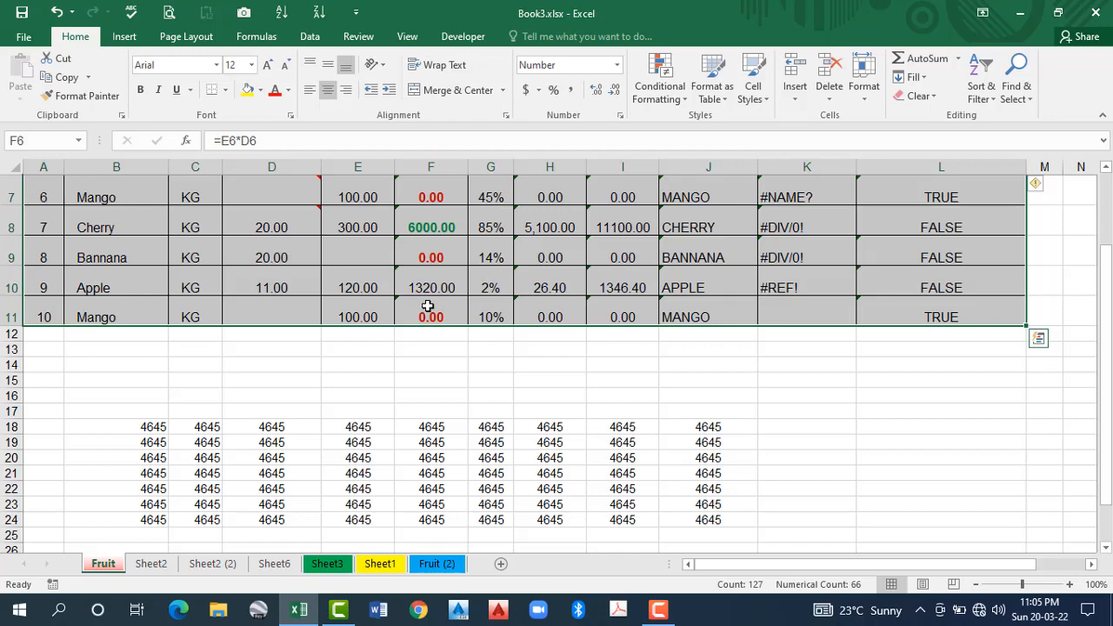
key("ctrl+a")
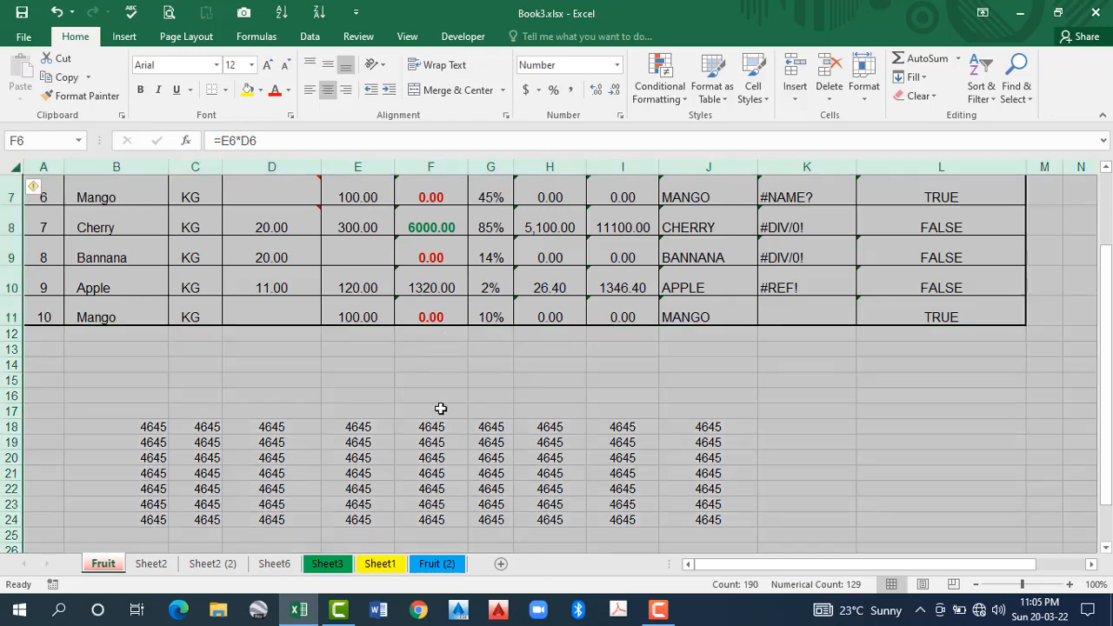
Select the fruit table region starting from F10, and the lower number block starting from F22
left_click(439, 287)
key("ctrl+a")
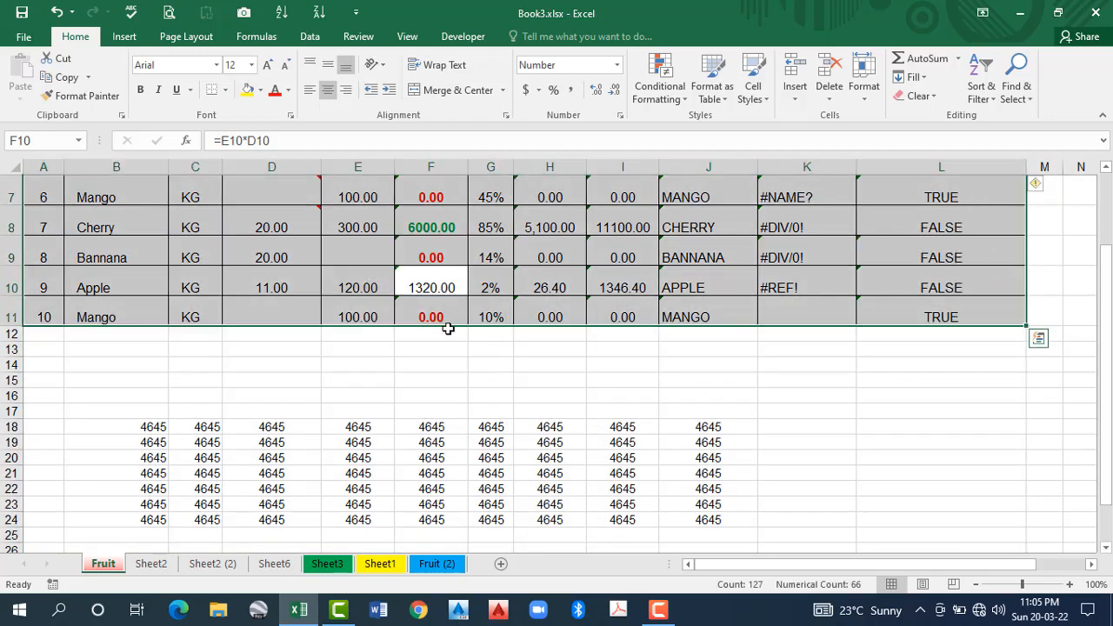
left_click(435, 485)
key("ctrl+a")
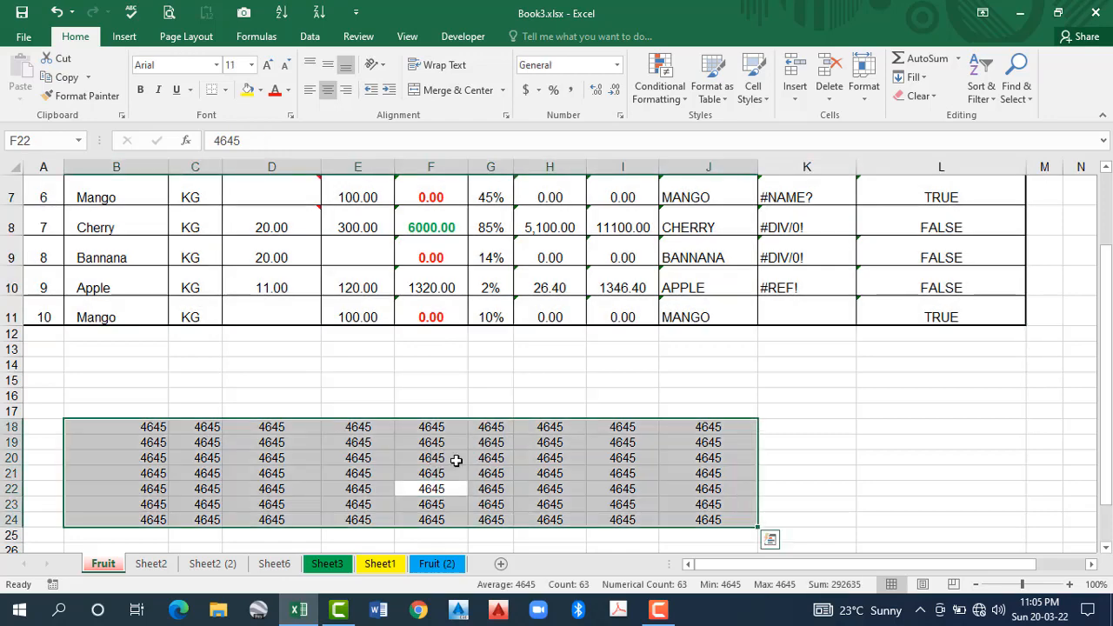
Select the entire worksheet starting from the isolated empty cell L19, and clear the selection
left_click(883, 448)
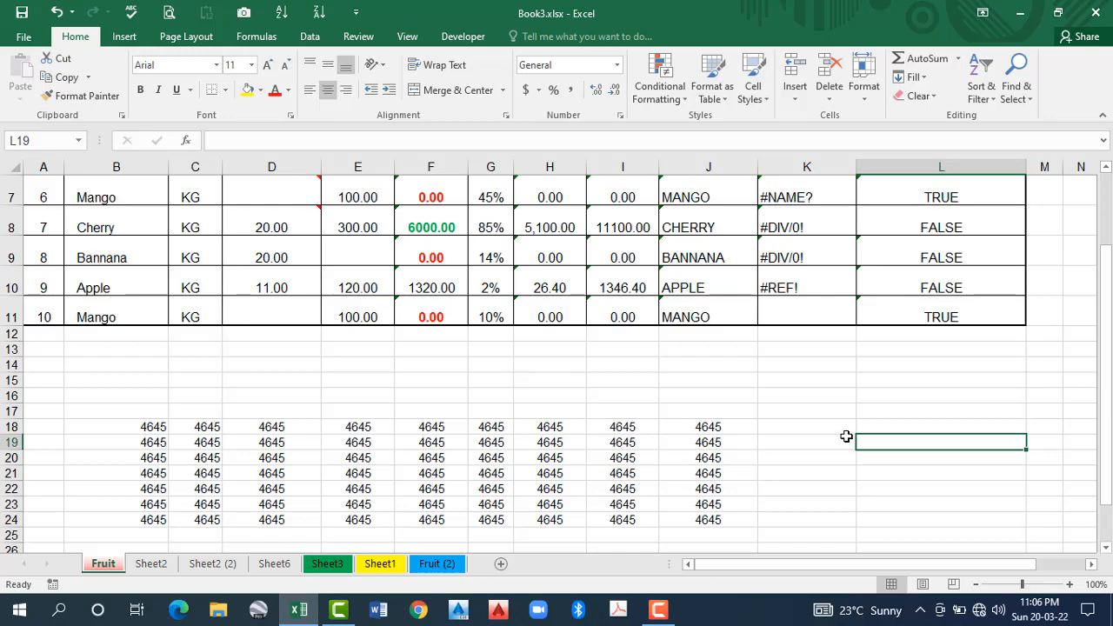
key("ctrl+a")
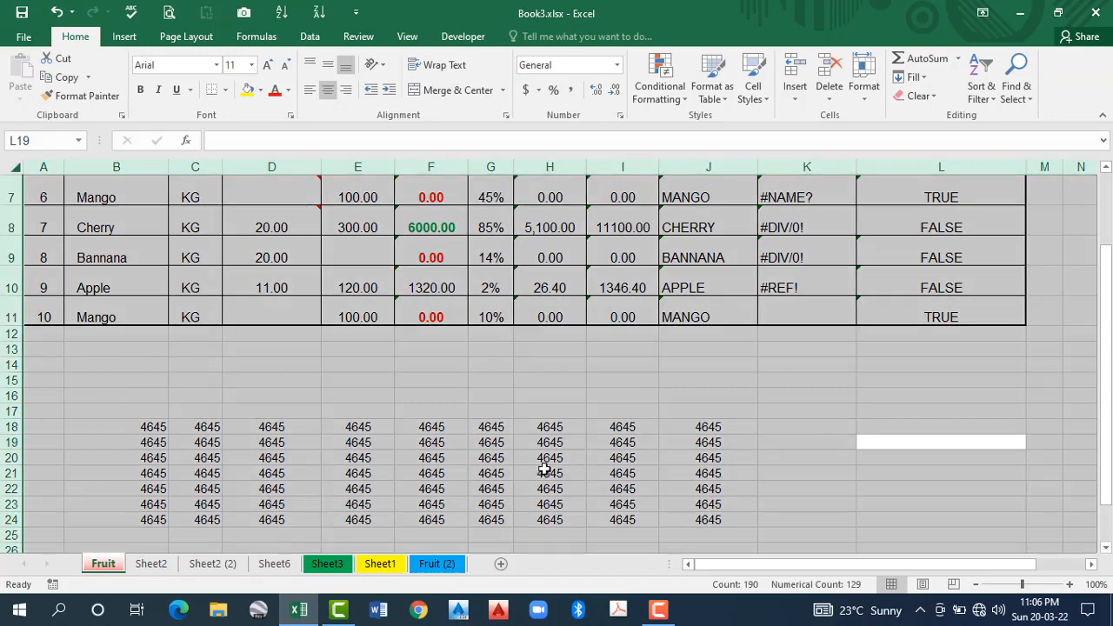
left_click(519, 454)
left_click(500, 229)
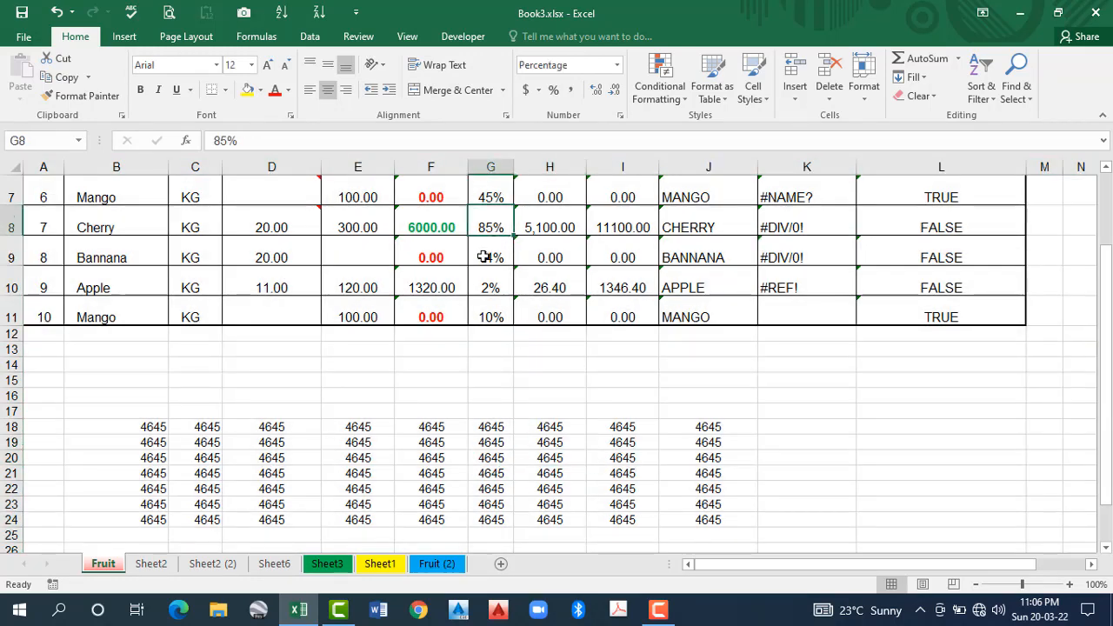
scroll(482, 260, "up", 2)
left_click(364, 329)
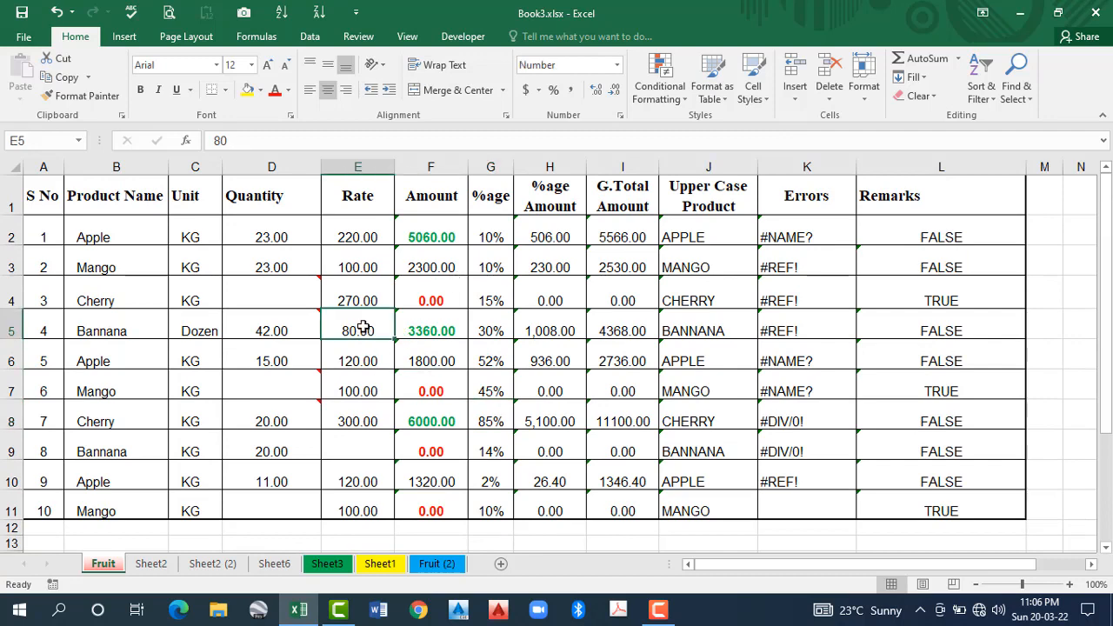
left_click(522, 289)
left_click(1023, 91)
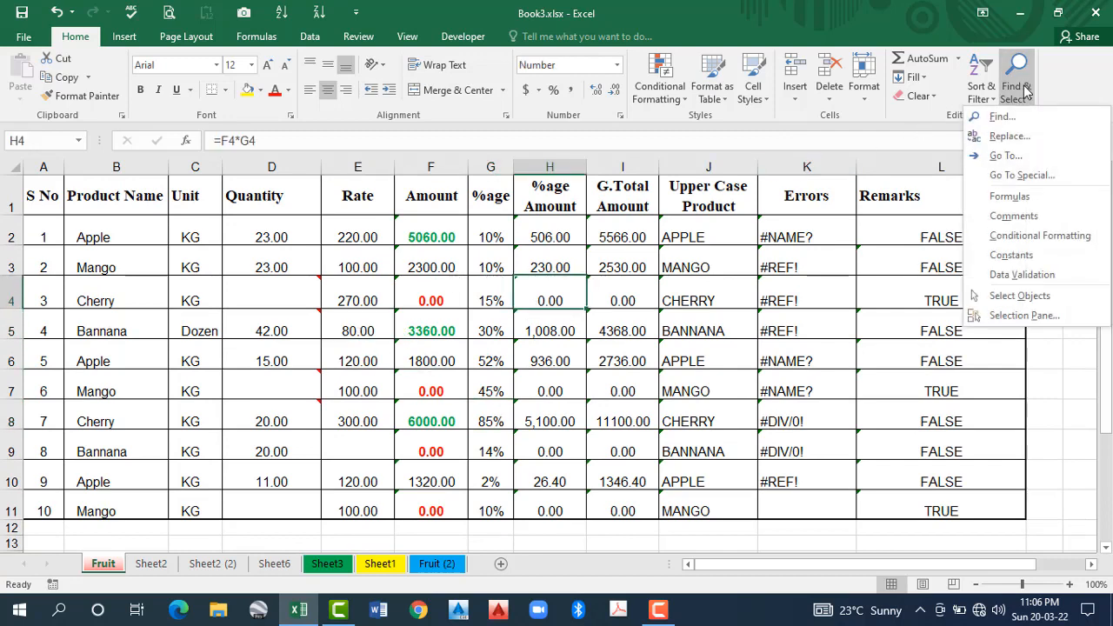
left_click(1025, 177)
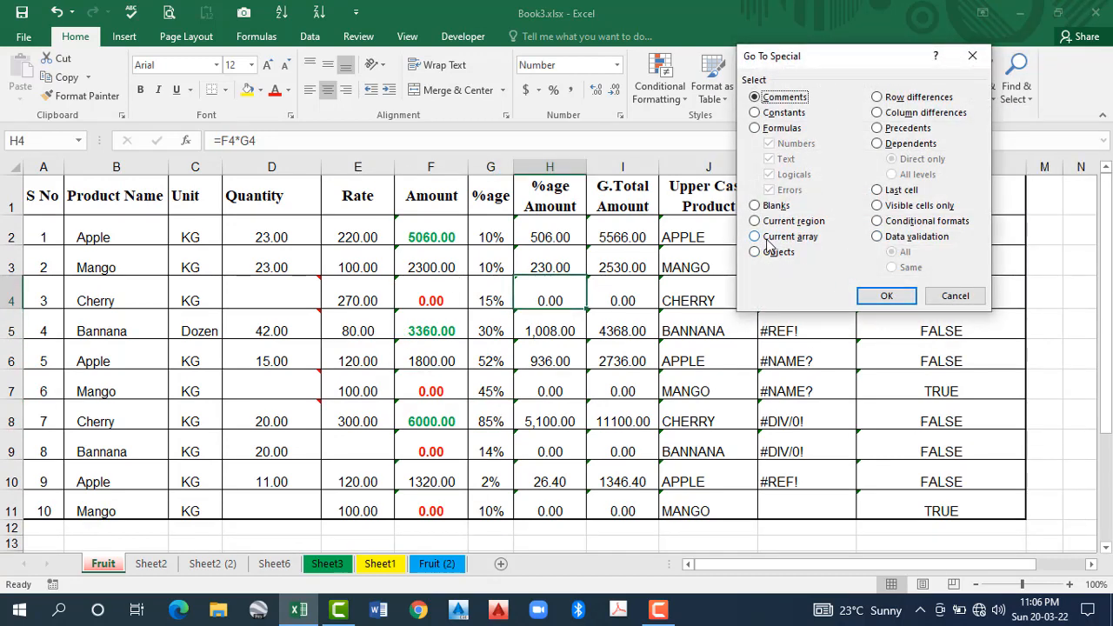
left_click(956, 296)
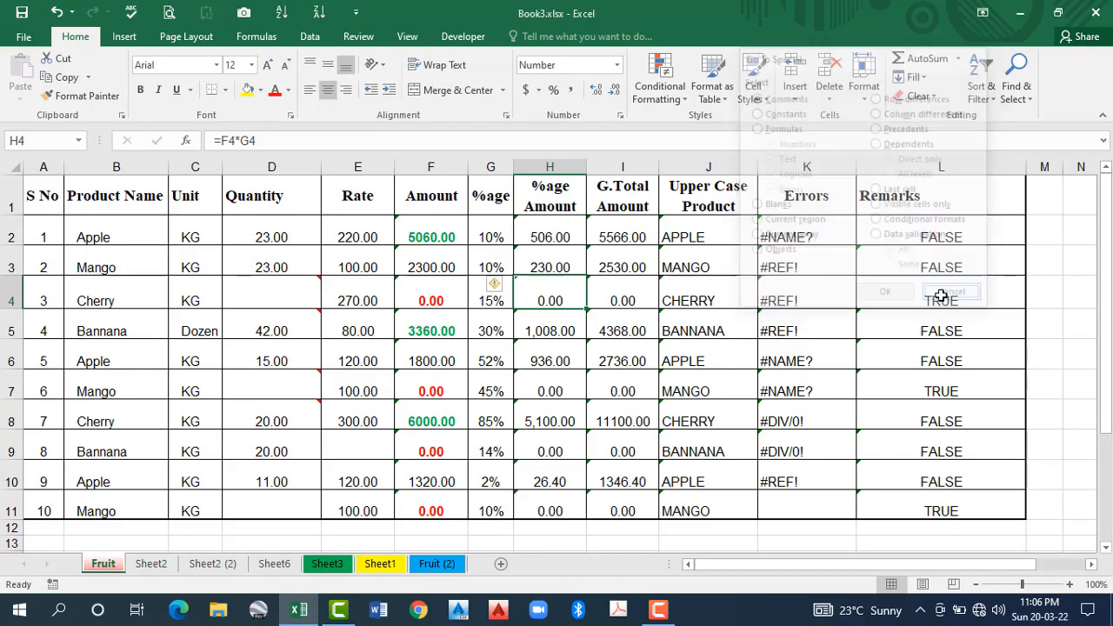
On Sheet6, enter 10 in cell B1 and 1 in cell B2
left_click(274, 565)
left_click(124, 188)
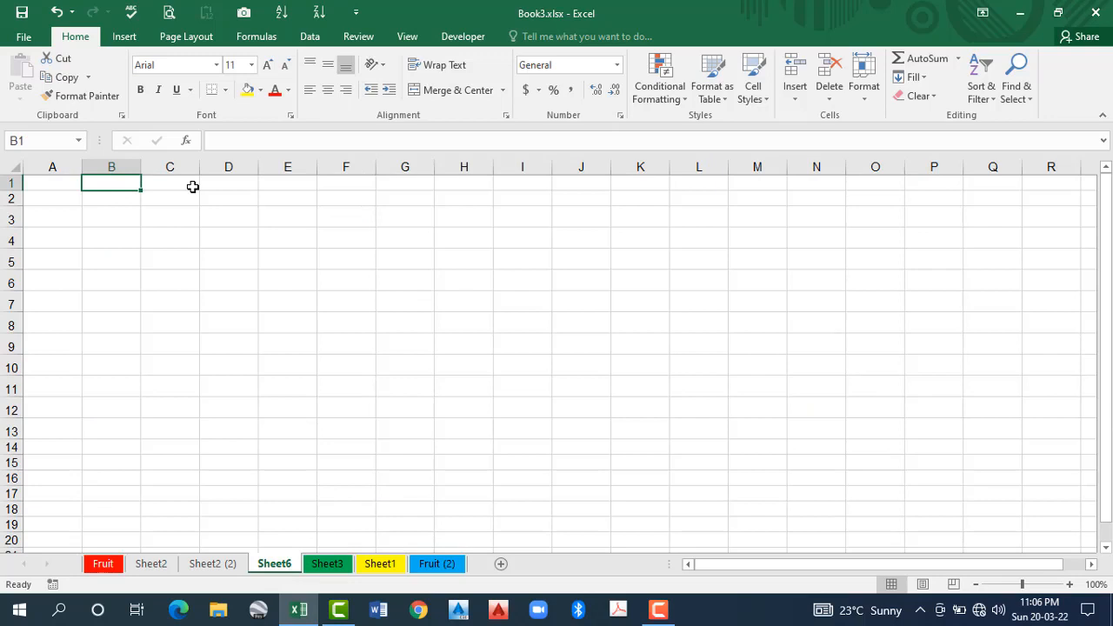
type("10")
key("Return")
type("1")
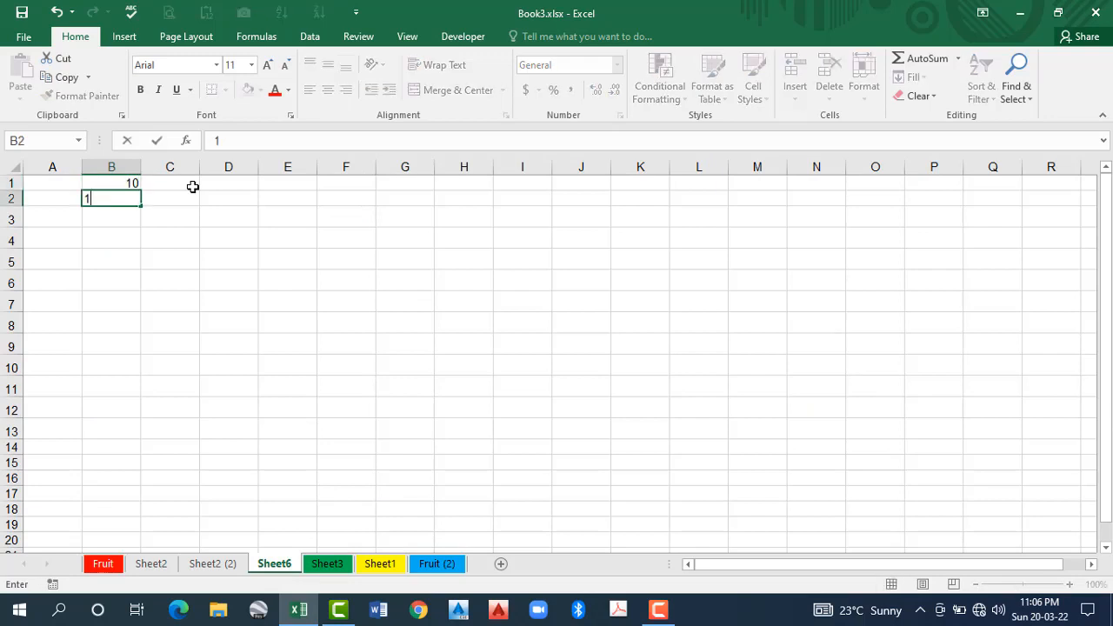
key("Return")
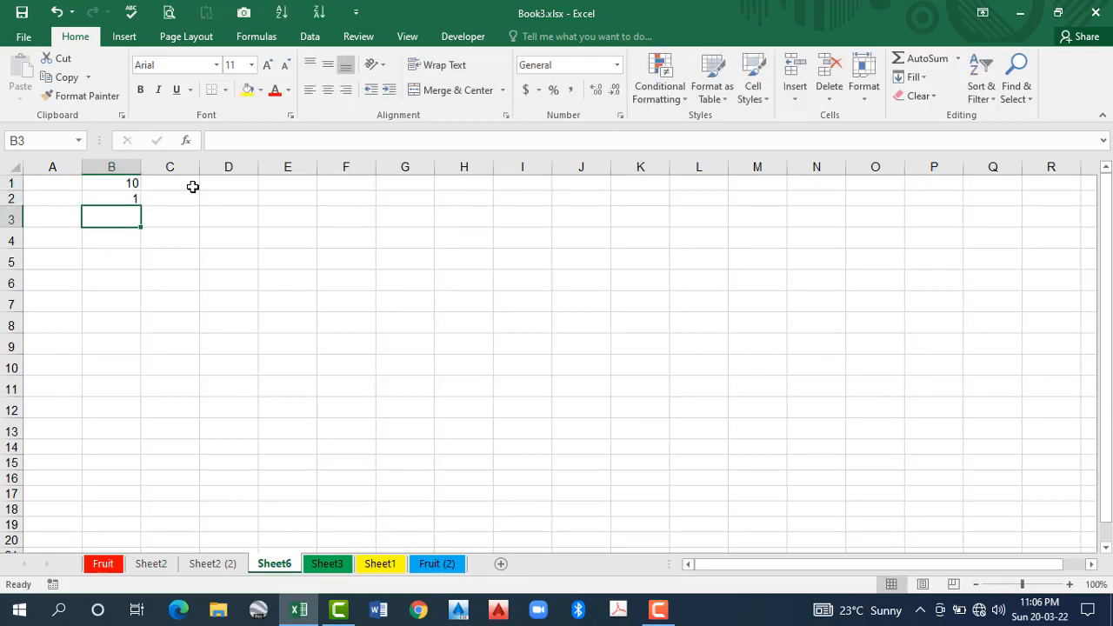
Enter the formula =B1*B2 in cell A3 to multiply the two numbers
left_click(69, 221)
type("=")
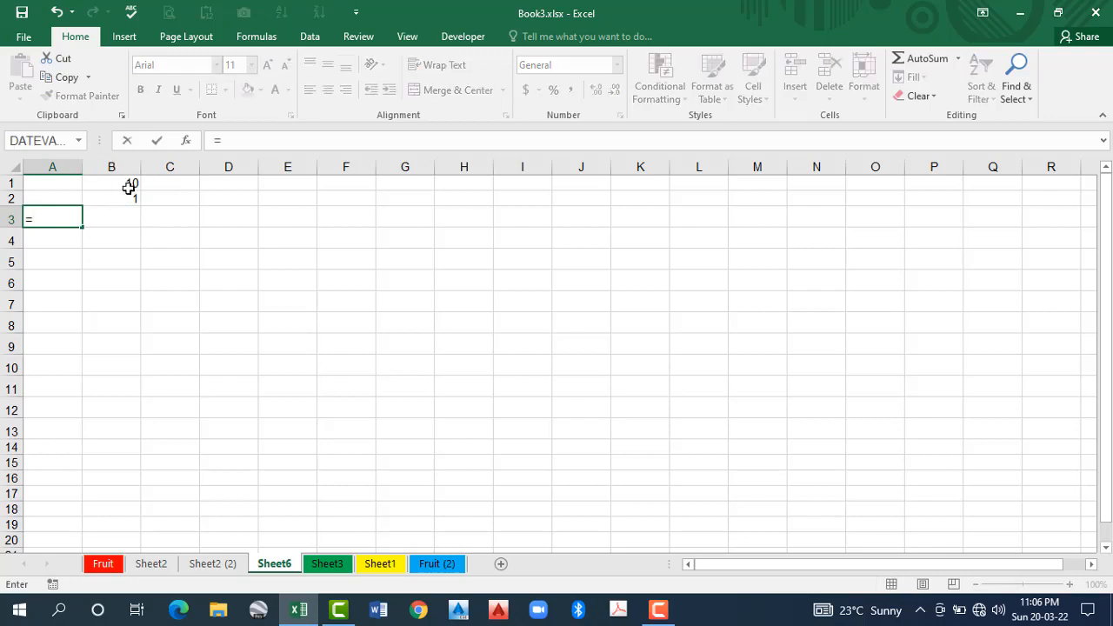
left_click(130, 184)
type("*")
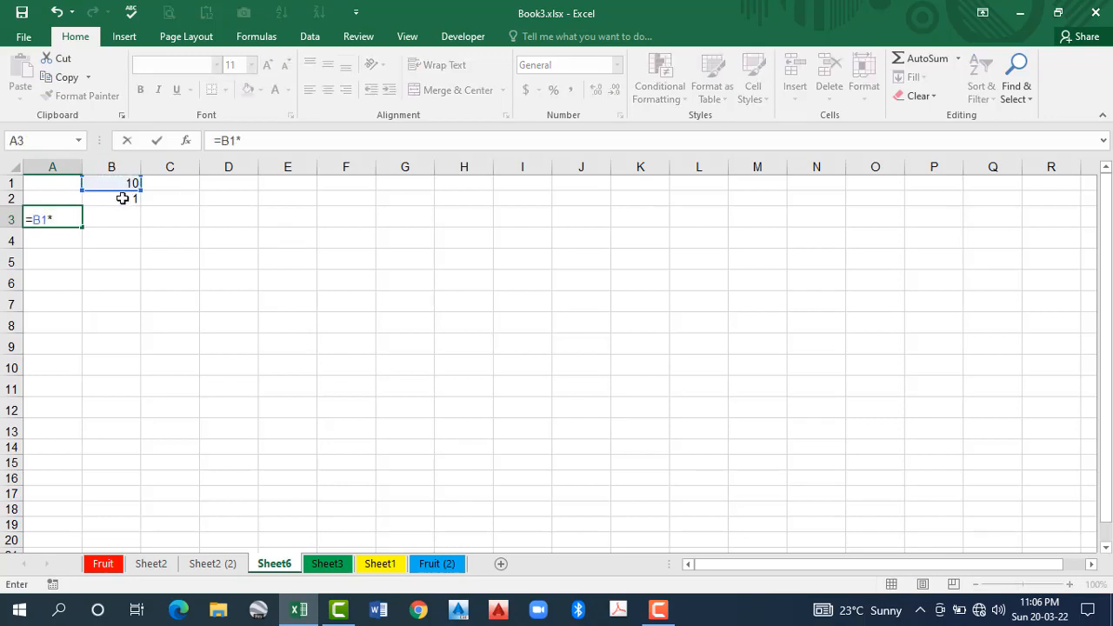
left_click(123, 198)
key("Return")
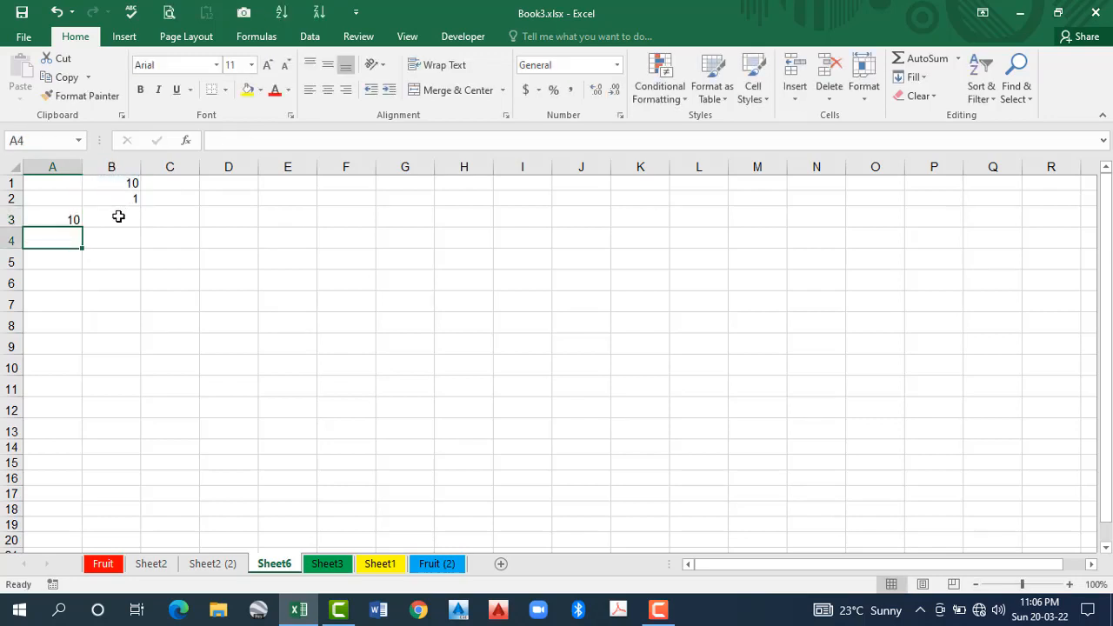
Enter 10 in B3 and 20 in C3, and extend the series across row 3 to 100 in K3
left_click(118, 217)
type("10")
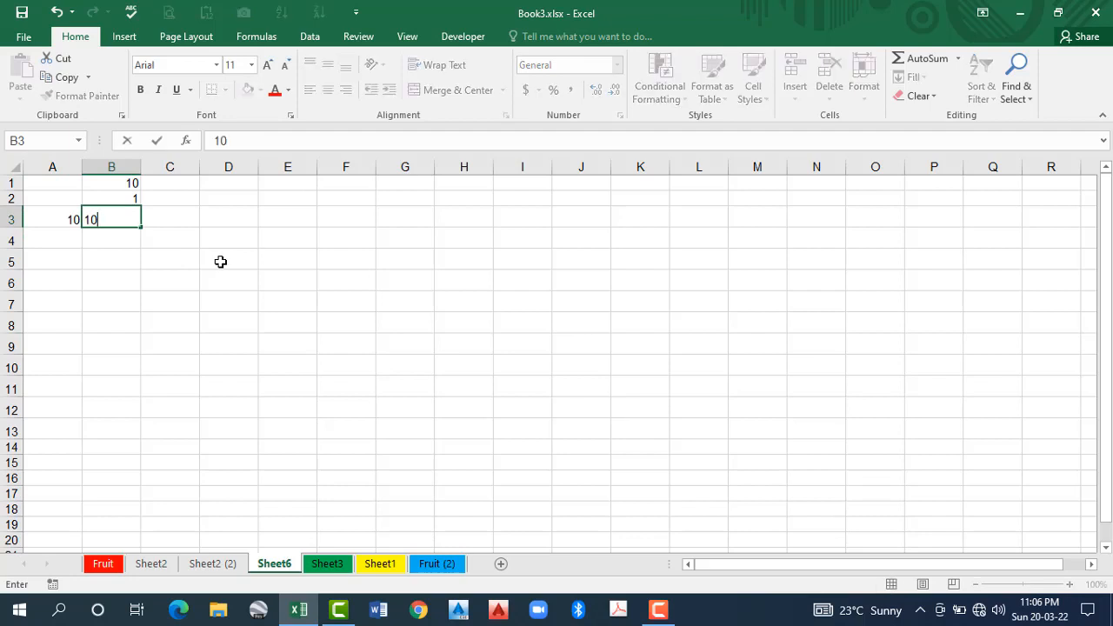
key("Tab")
type("2")
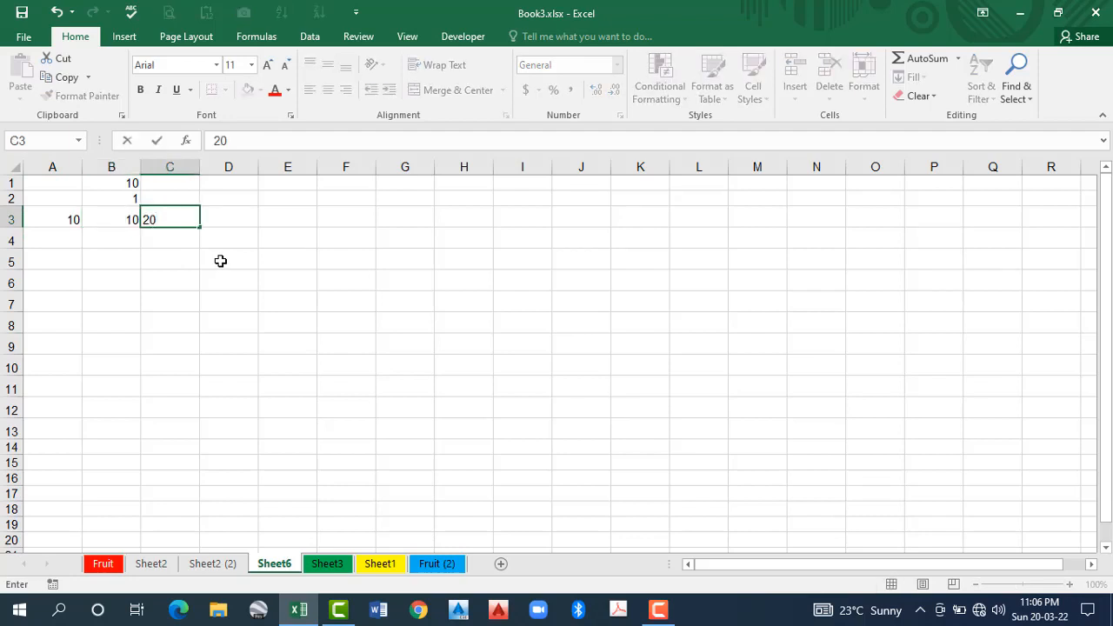
left_click(216, 277)
left_click_drag(133, 222, 649, 234)
Enter 1 in A4 and 2 in A5, and extend the series down column A to 10 in A13
left_click(77, 237)
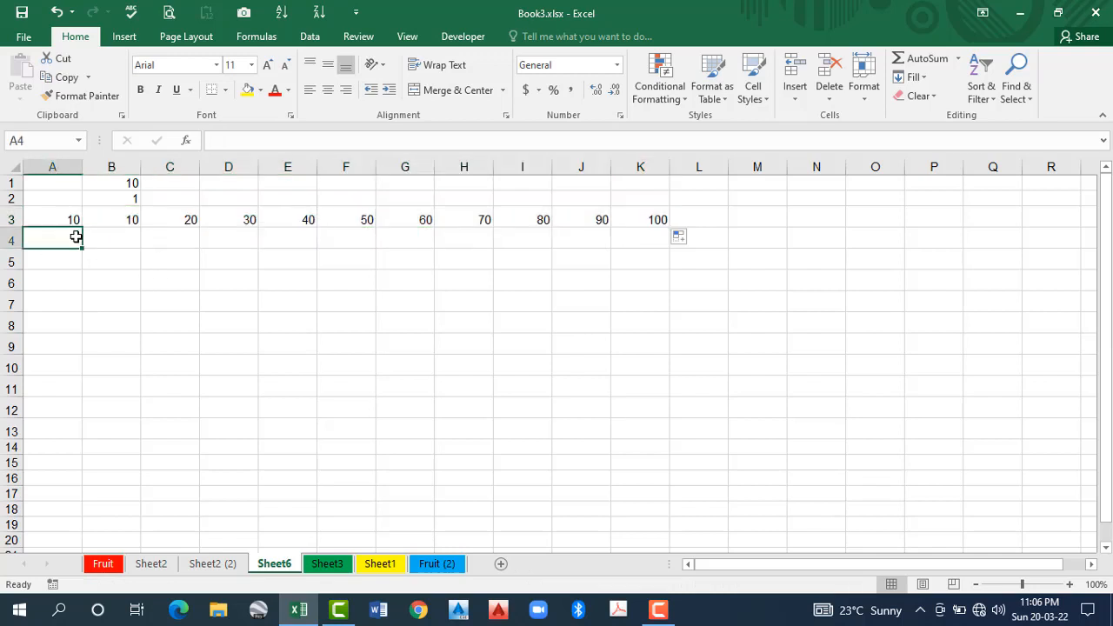
type("12")
type("2")
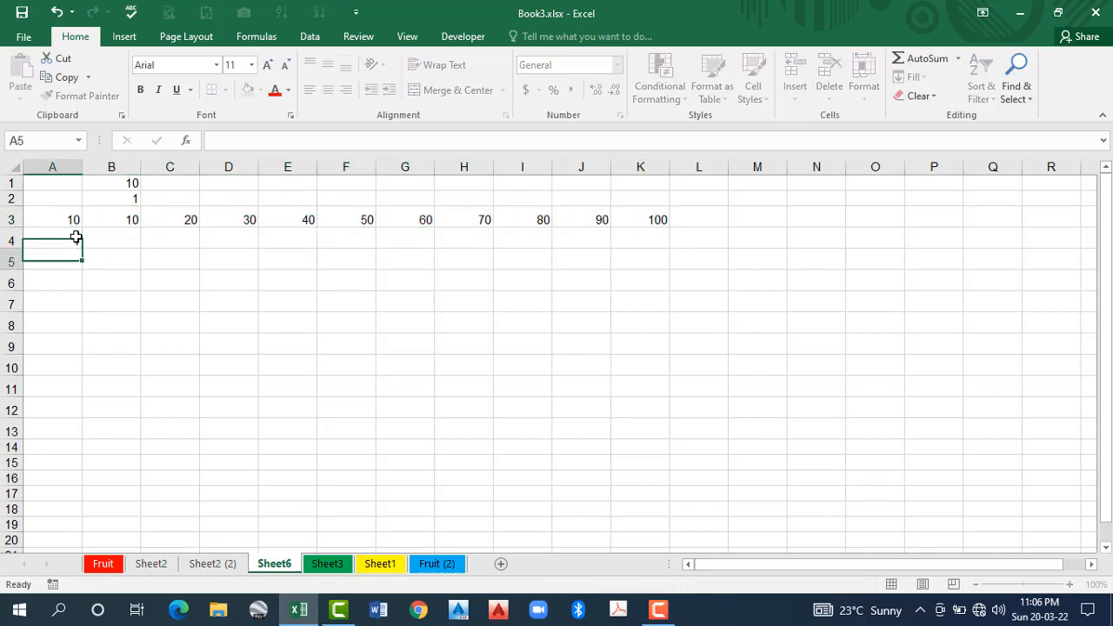
key("Return")
left_click_drag(77, 238, 74, 434)
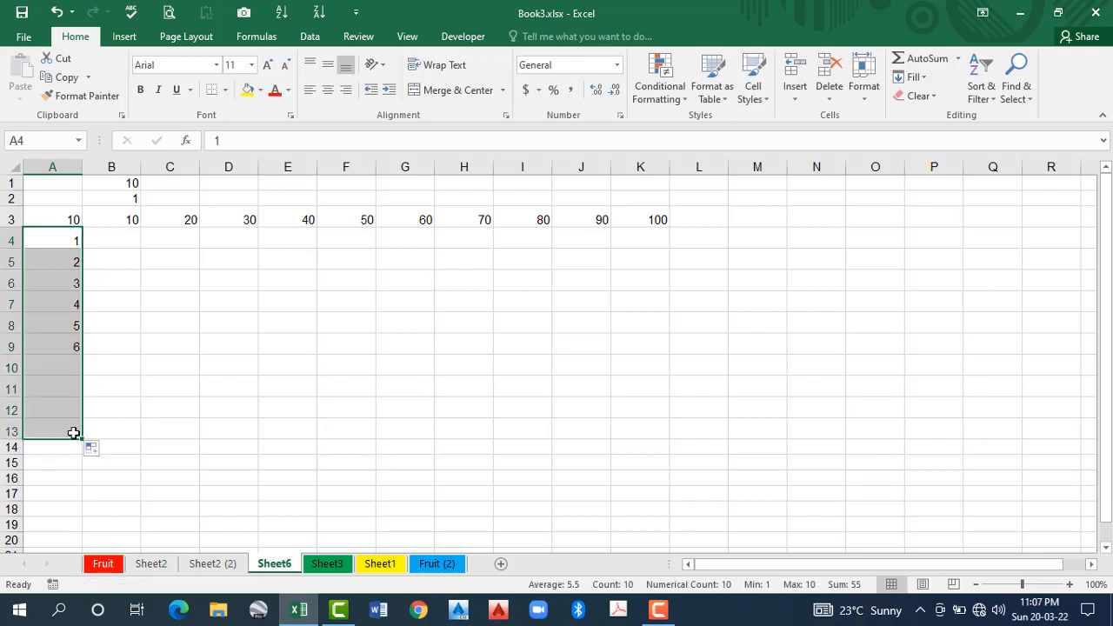
Enter the formula =B3*A4 in cell B4 to multiply the first column and row headers
left_click(114, 241)
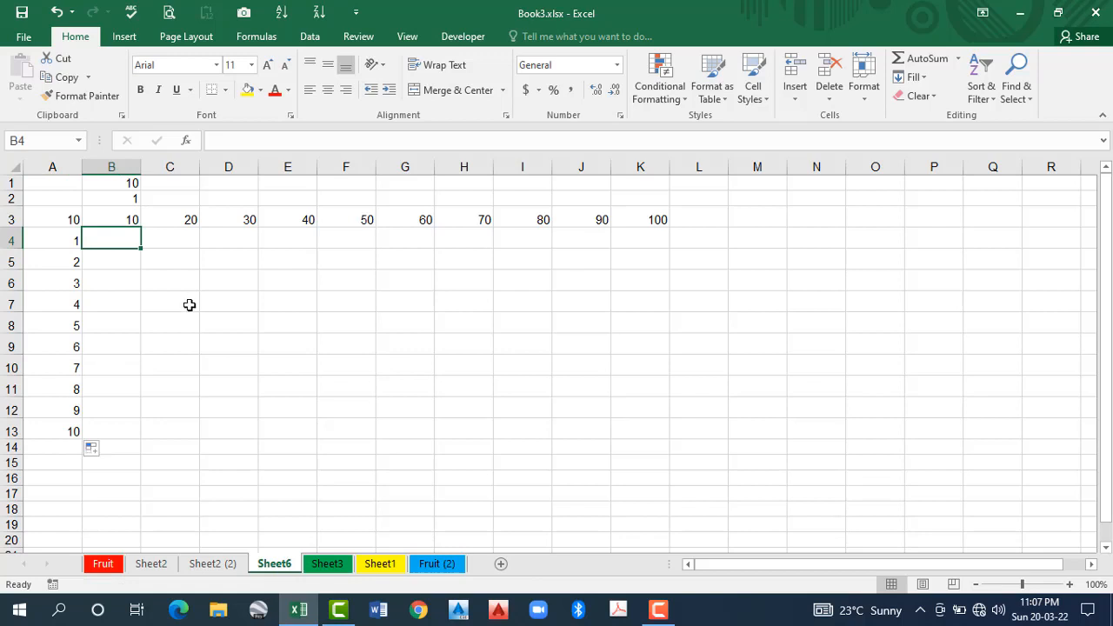
type("=")
left_click(131, 217)
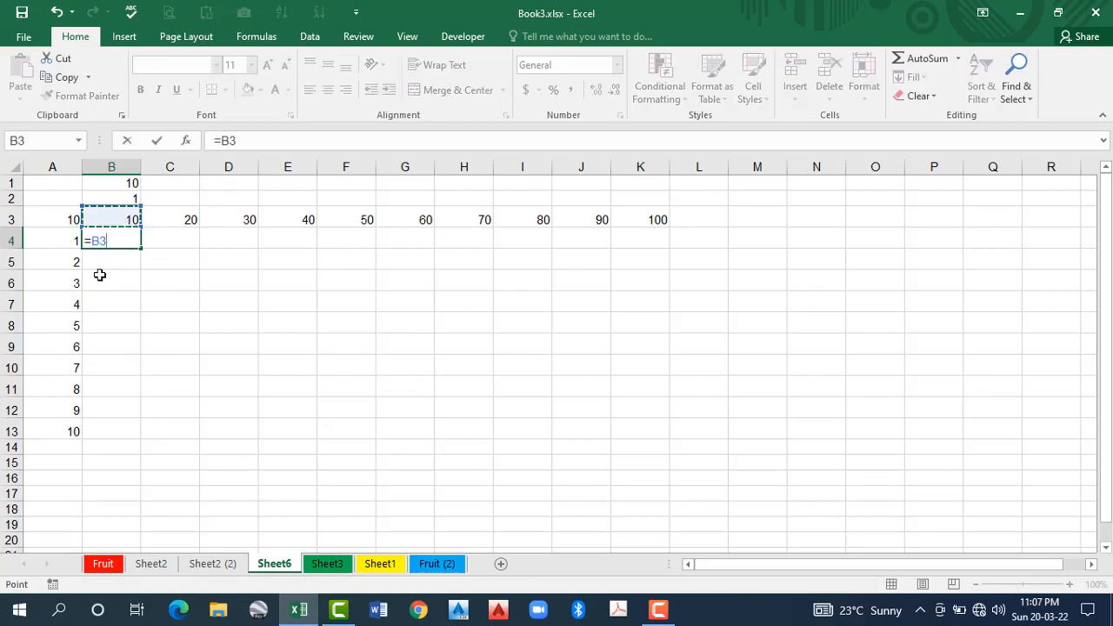
key("F4")
key("F4")
type("*")
left_click(67, 246)
key("Return")
Enter the formula =C3*A4 in cell C4
left_click(167, 237)
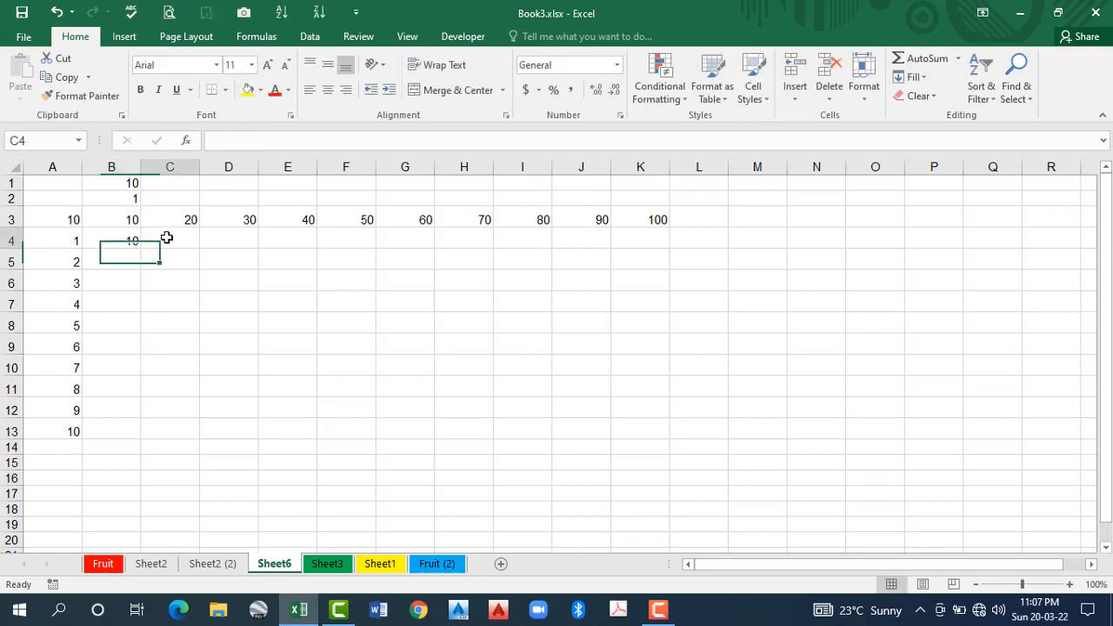
type("=")
left_click(171, 218)
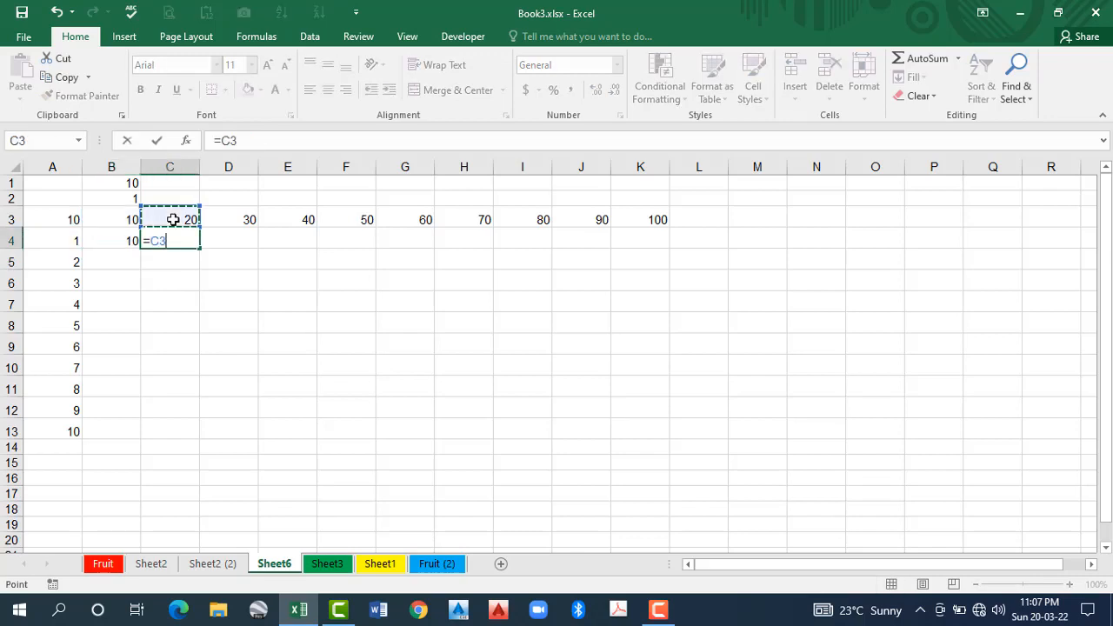
type("*")
left_click(69, 241)
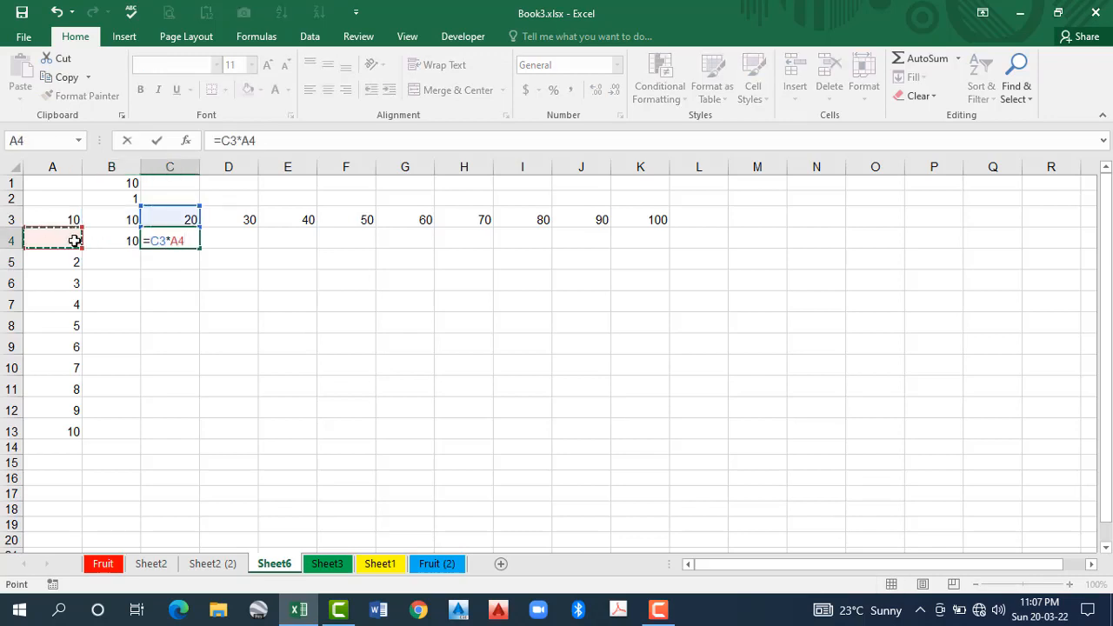
key("Return")
Enter the formula =B3*A5 in cell B5, and clear the trial formulas from B4:C5
left_click(123, 261)
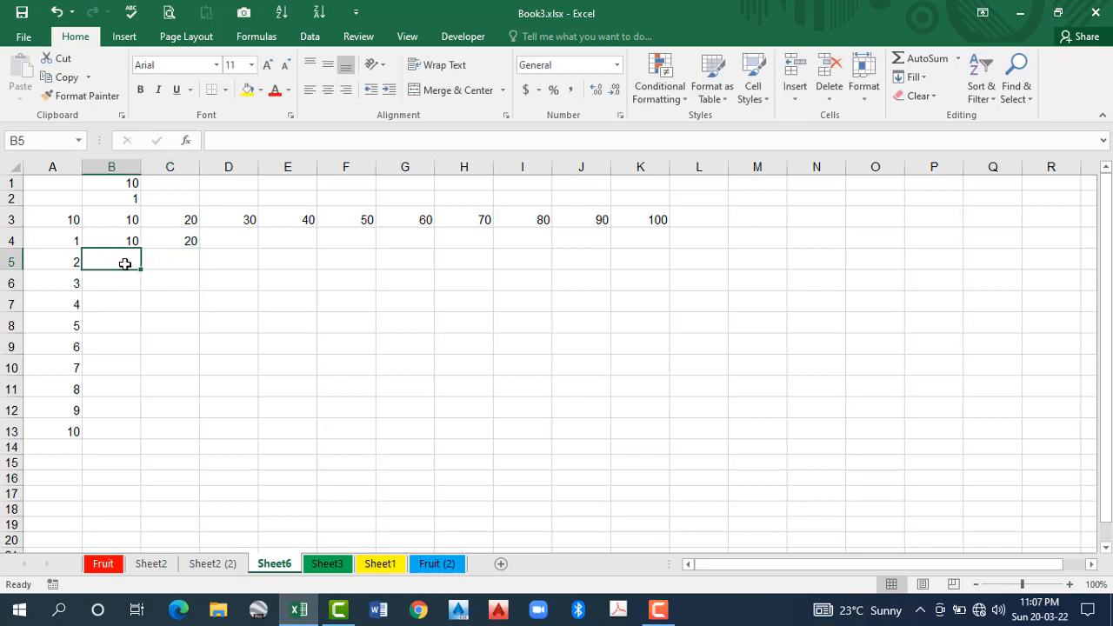
type("=")
left_click(113, 224)
type("*")
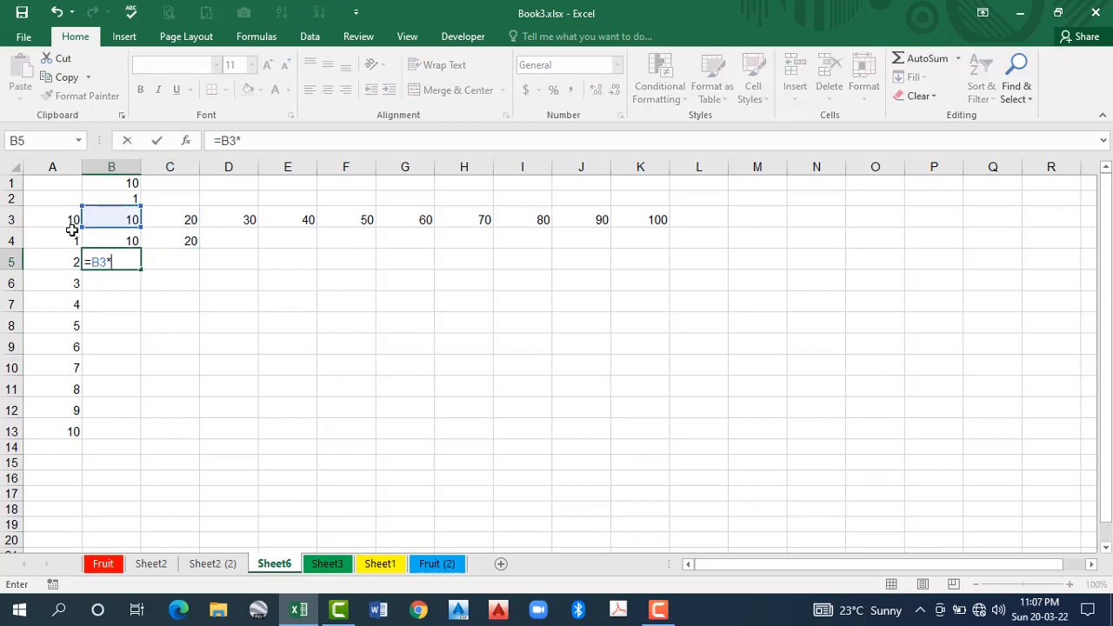
left_click(70, 258)
key("Return")
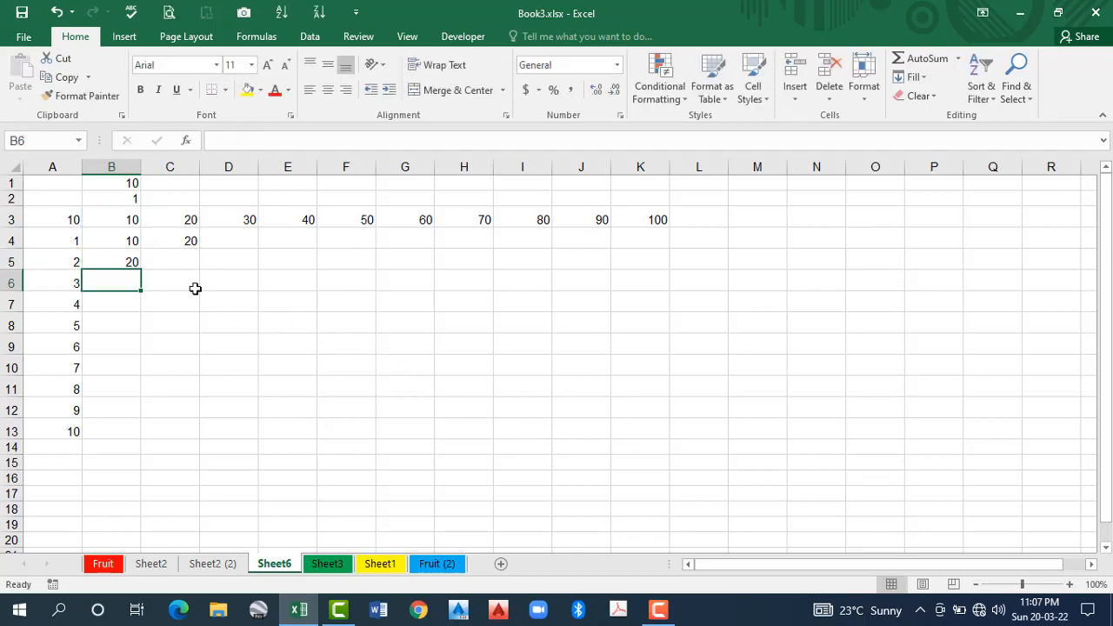
left_click_drag(129, 243, 194, 264)
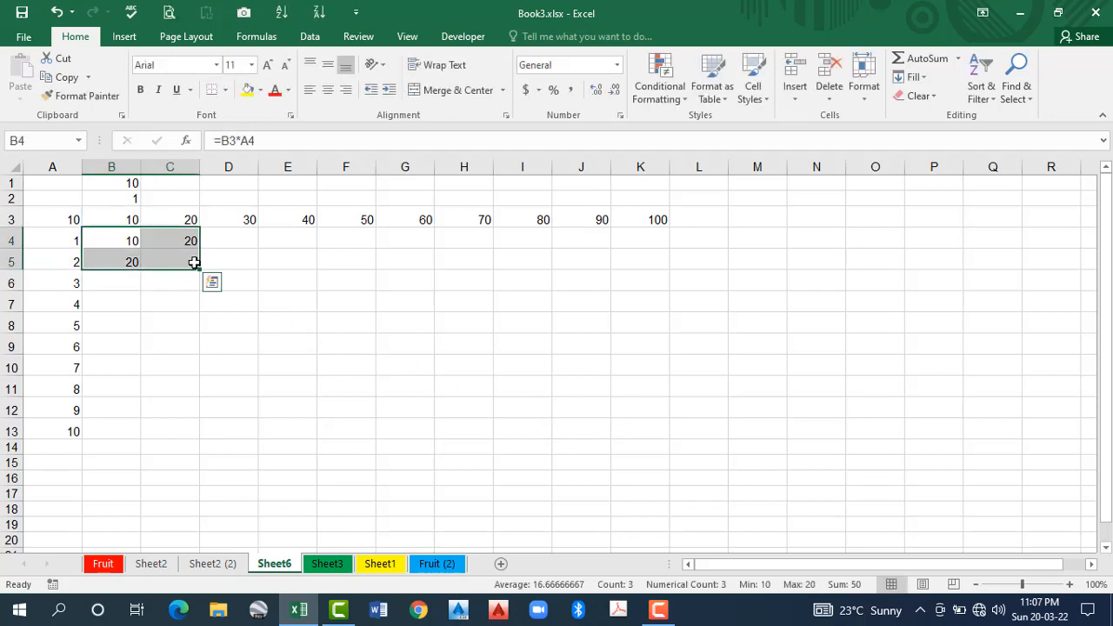
key("Delete")
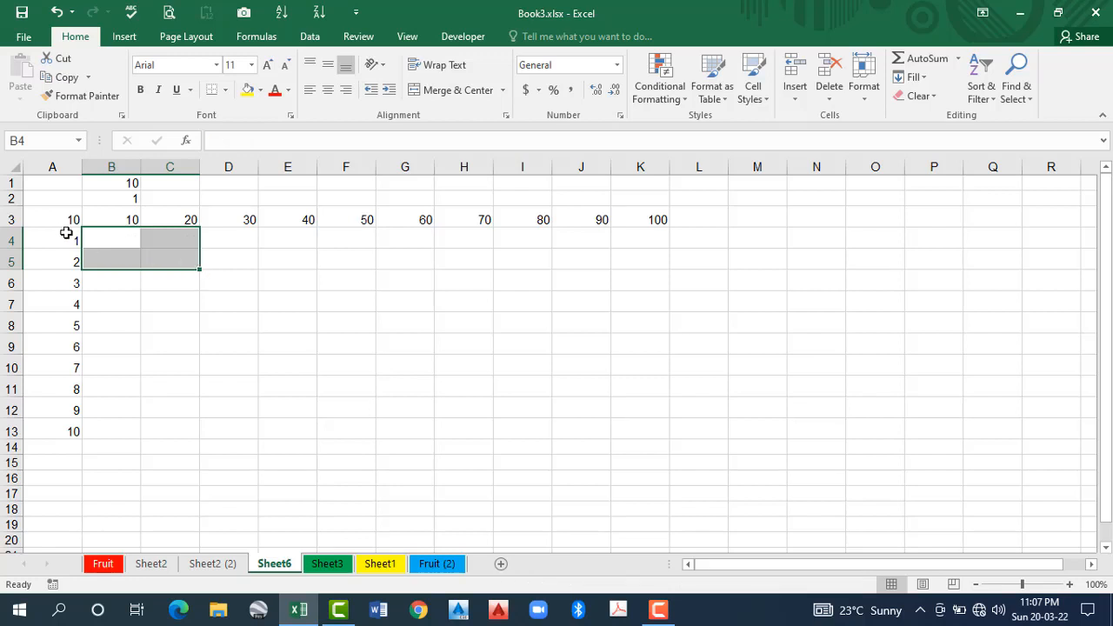
Create a What-If data table over A3:K13 with B1 as row input cell and B2 as column input cell
left_click_drag(61, 219, 635, 430)
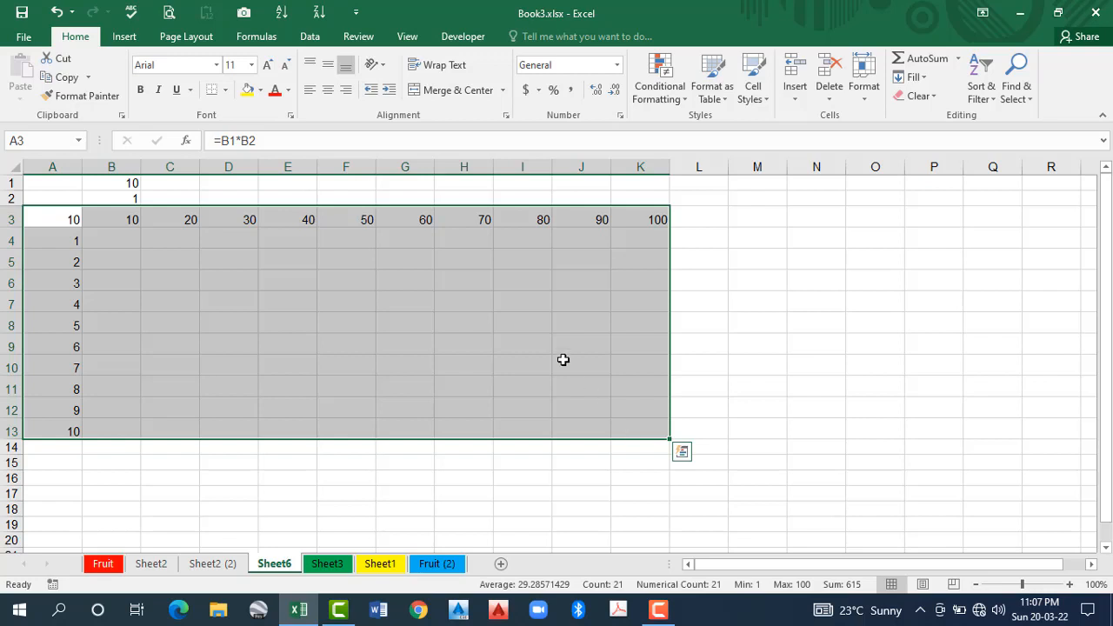
left_click(311, 37)
left_click(937, 102)
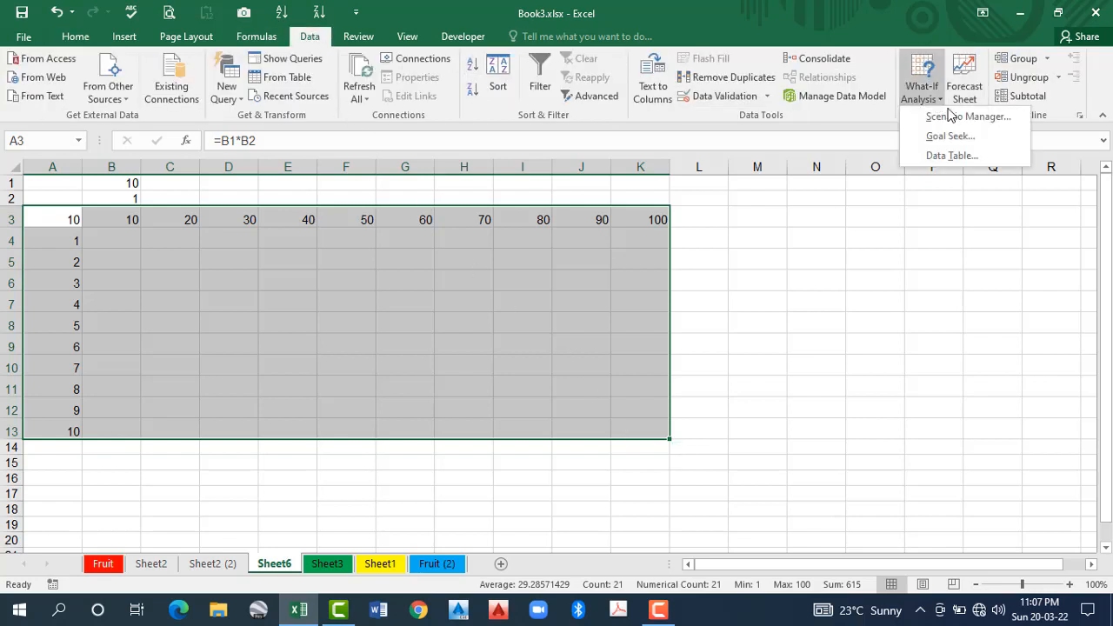
left_click(957, 157)
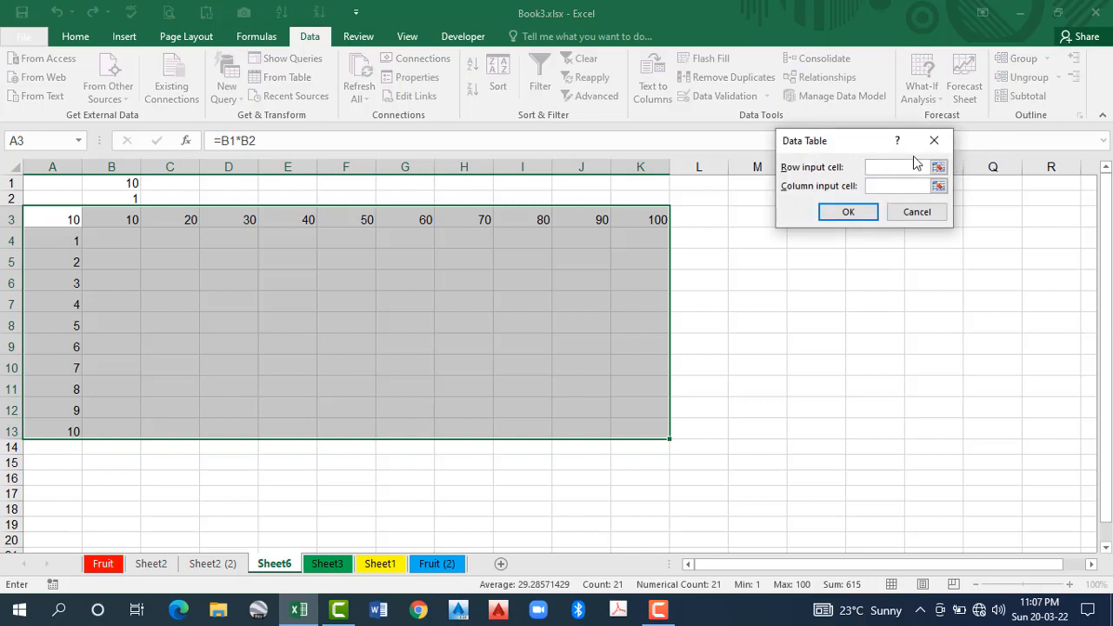
left_click(130, 183)
left_click(877, 187)
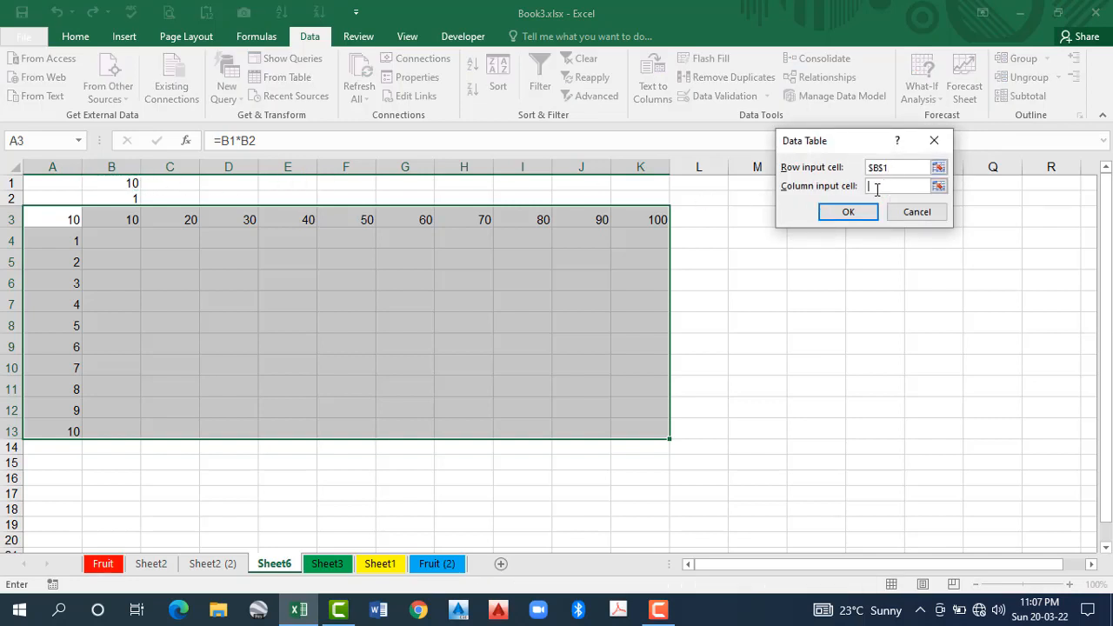
left_click(130, 201)
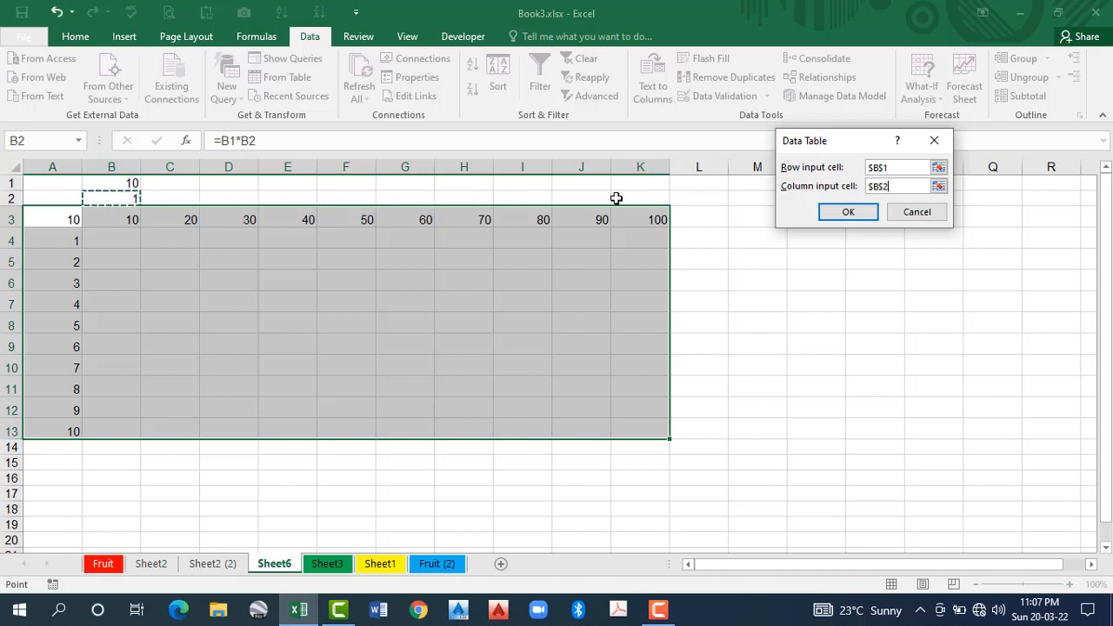
left_click(850, 213)
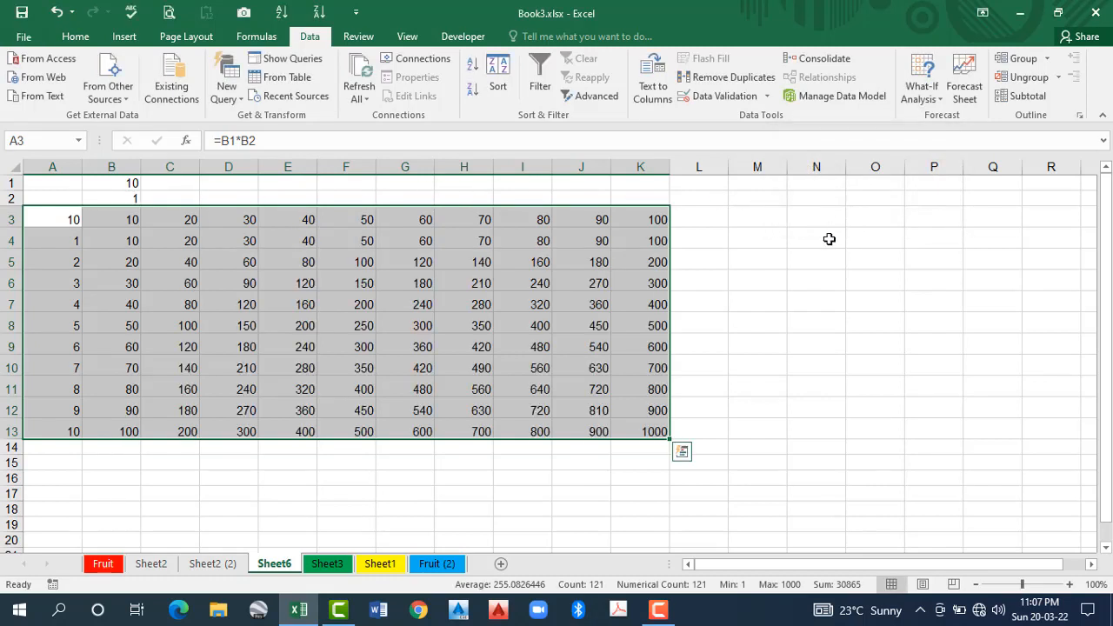
Check how the data table results in F8, H8, K13 and D5 relate to their row and column headers
left_click(346, 329)
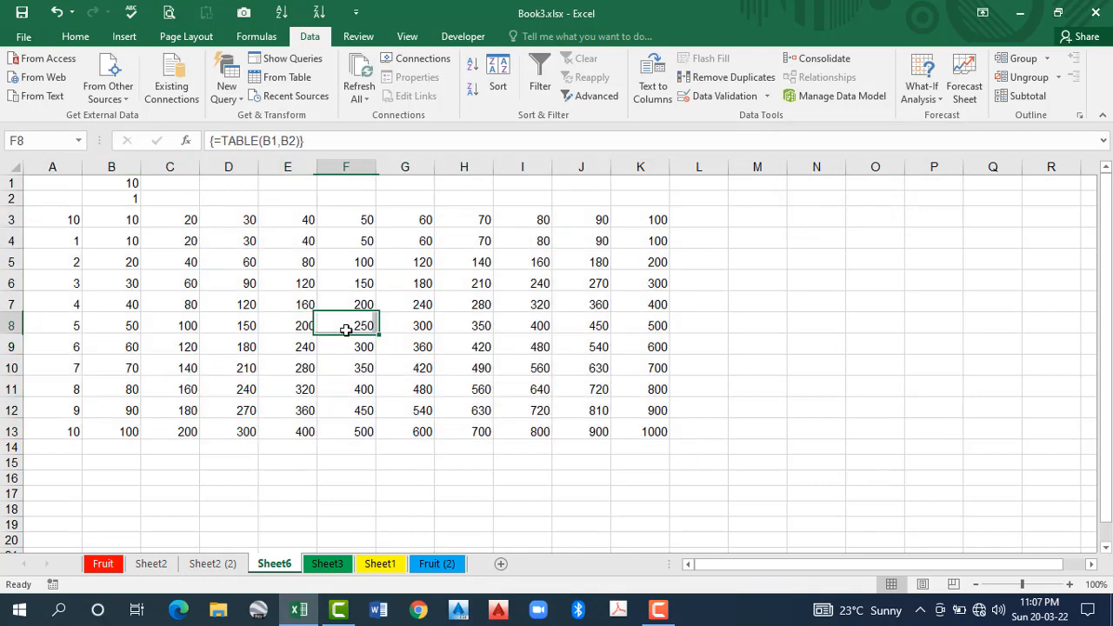
left_click(484, 218)
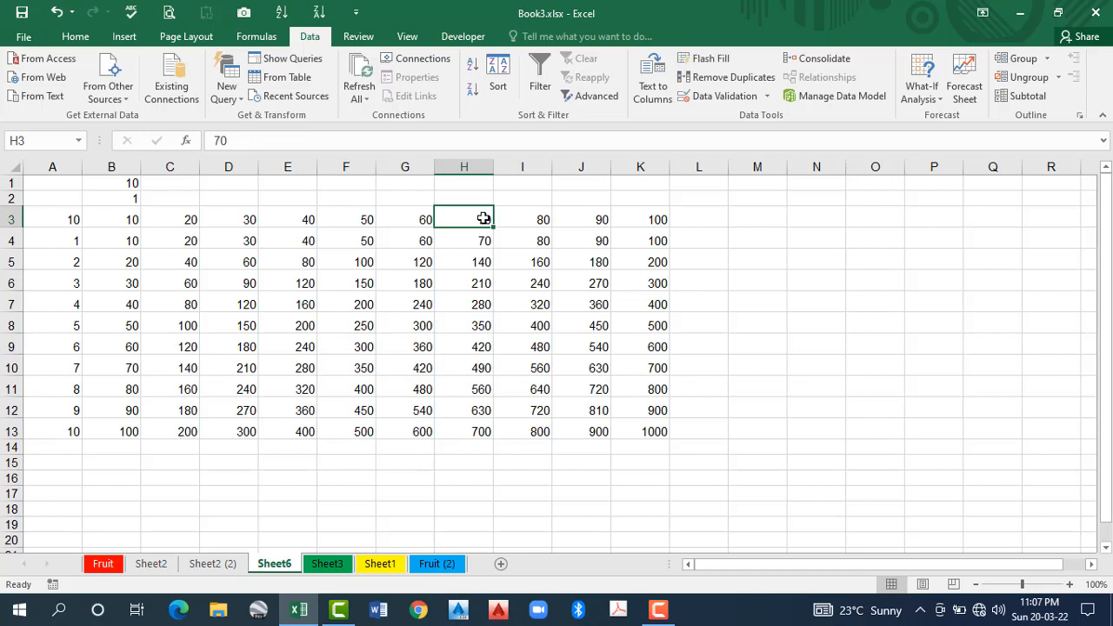
left_click(74, 325)
left_click(478, 322)
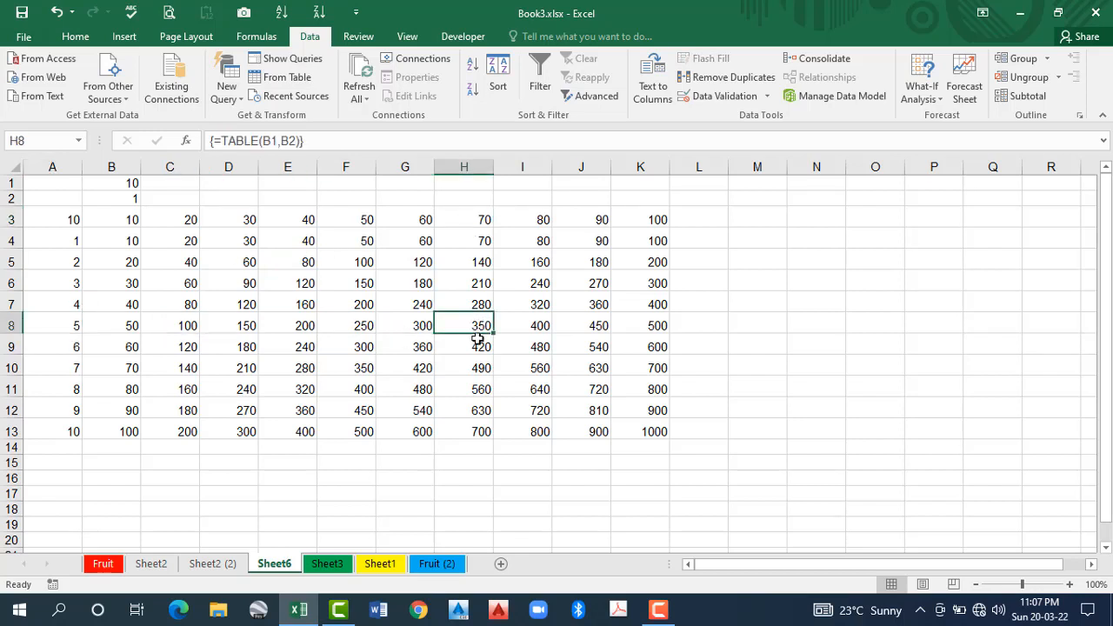
left_click(656, 214)
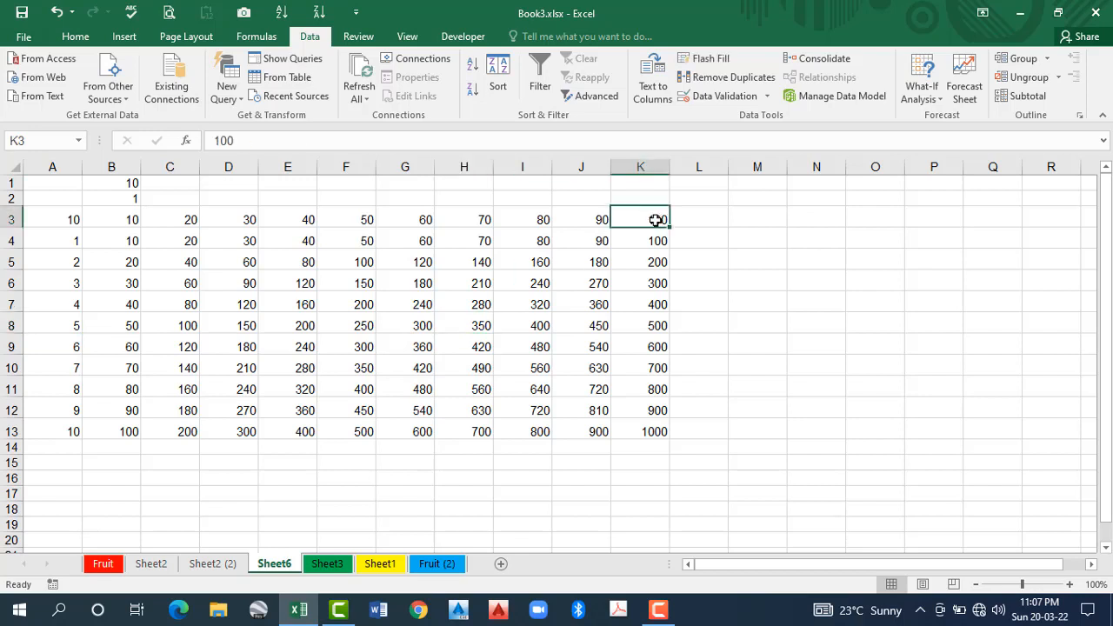
left_click(62, 430)
left_click(651, 434)
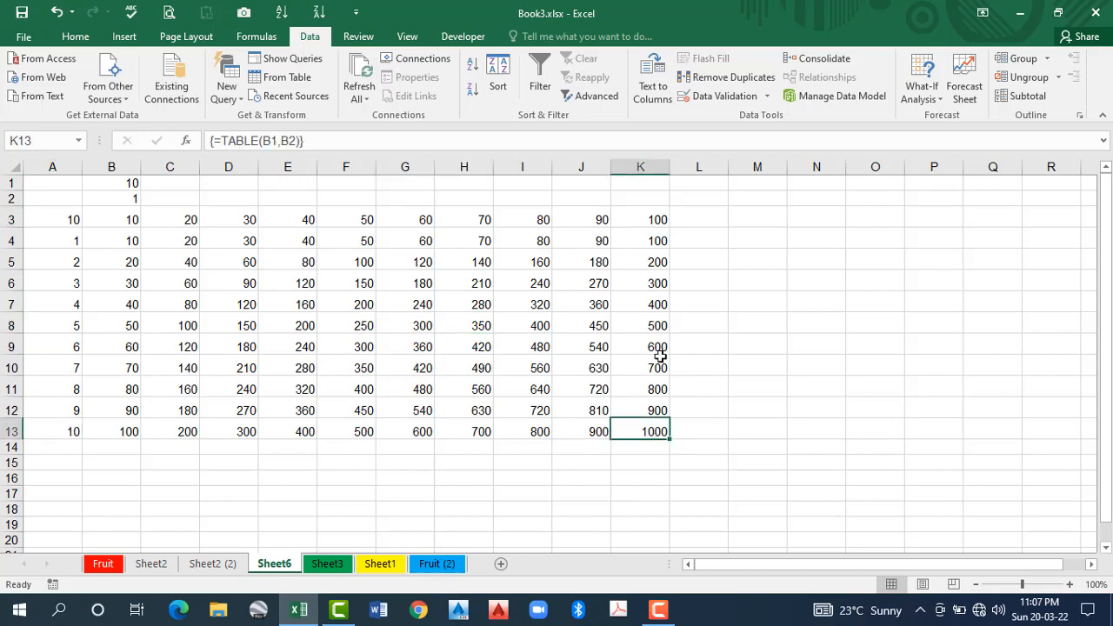
left_click(248, 220)
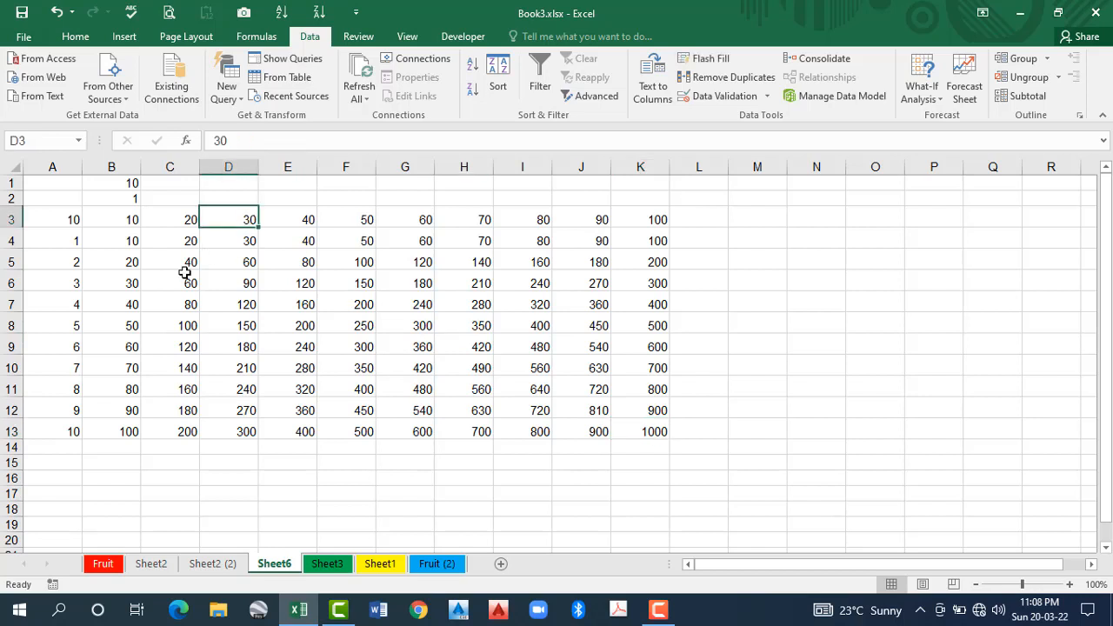
left_click(72, 261)
left_click(242, 264)
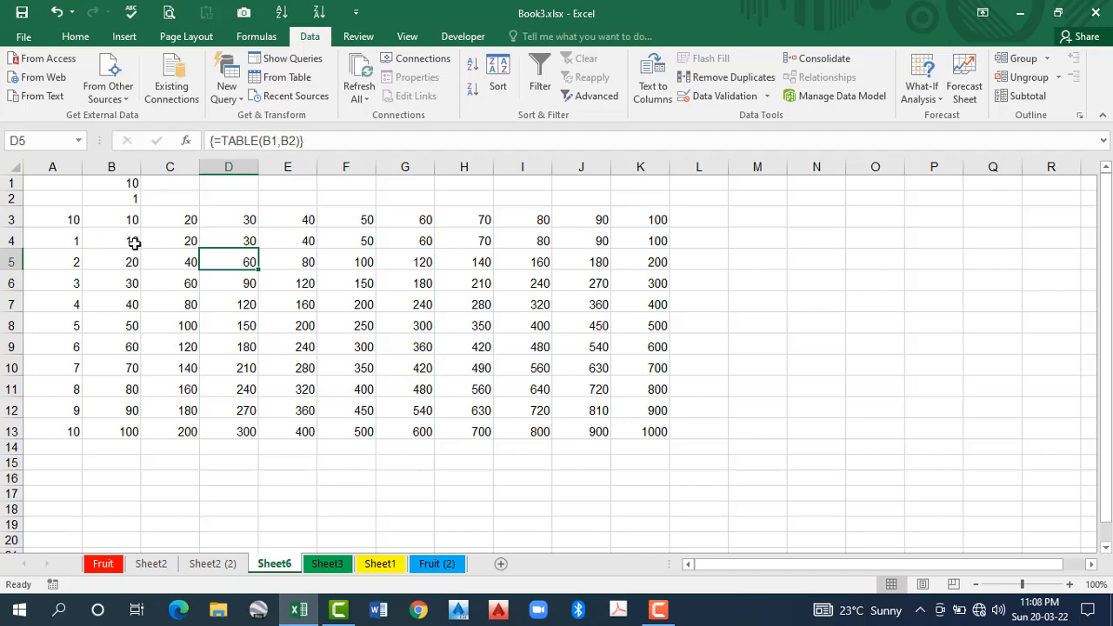
Select the data table results B4:K13, and inspect the array formula in cells E8, F7 and D5
left_click_drag(135, 243, 670, 435)
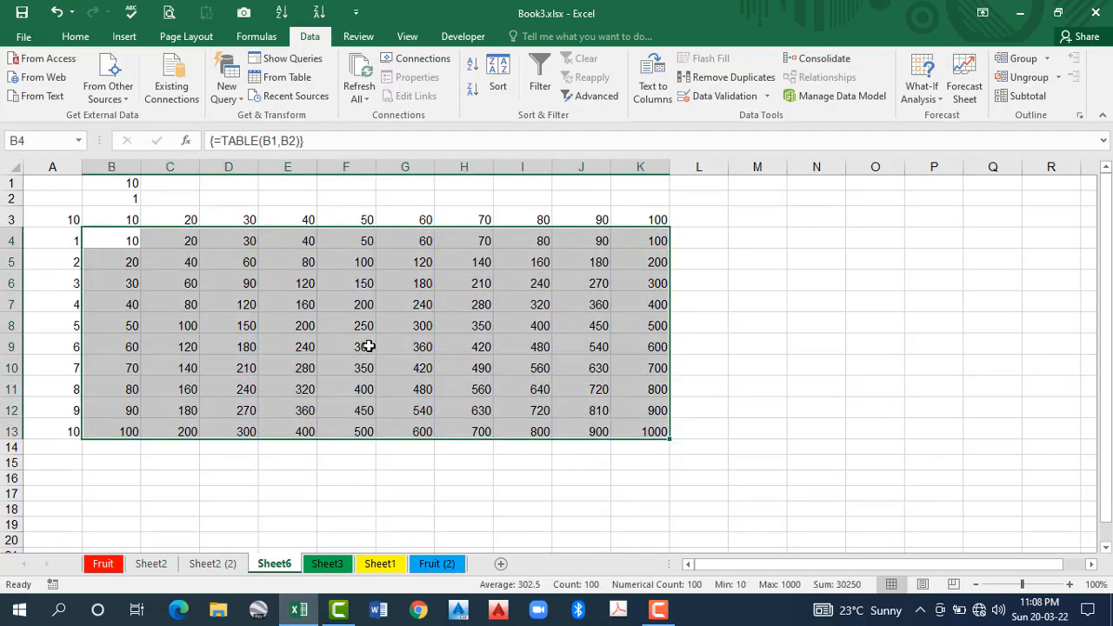
left_click(278, 330)
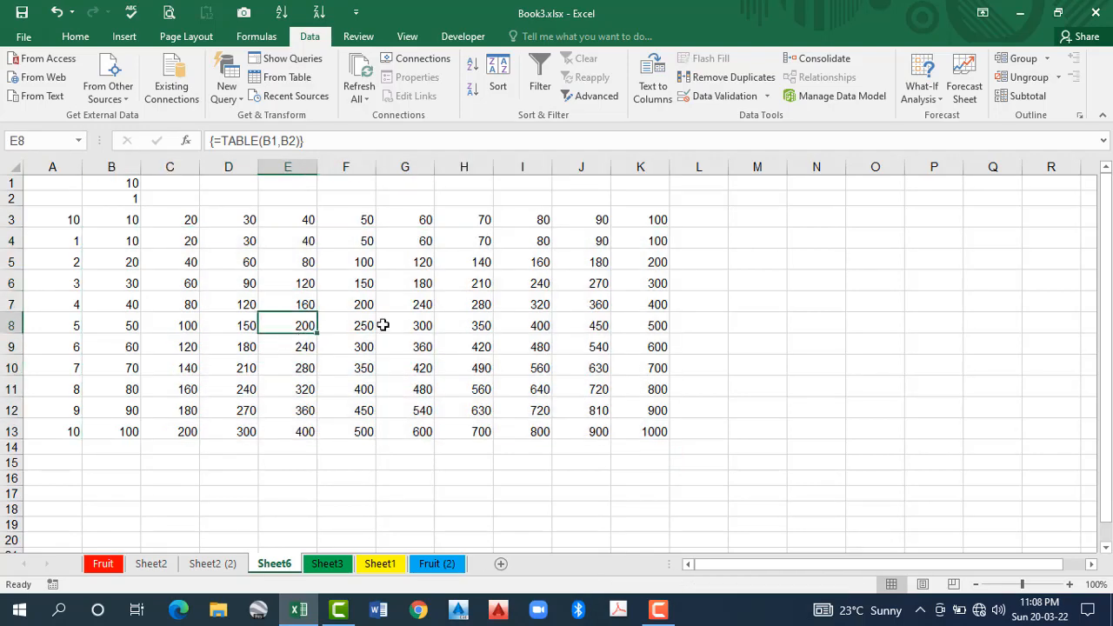
left_click(348, 308)
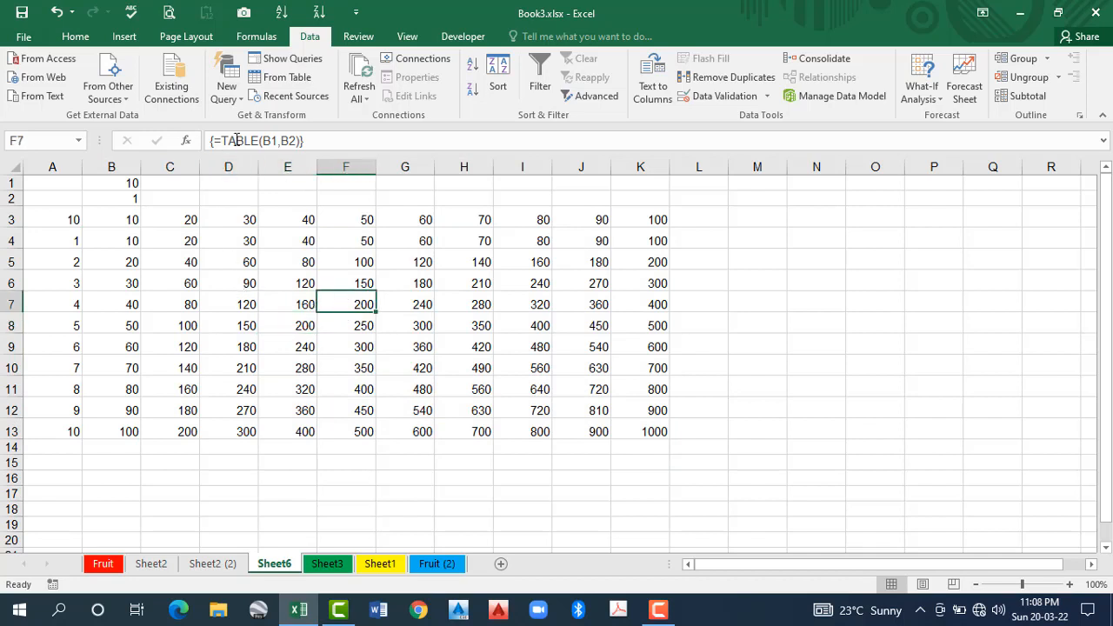
left_click(228, 265)
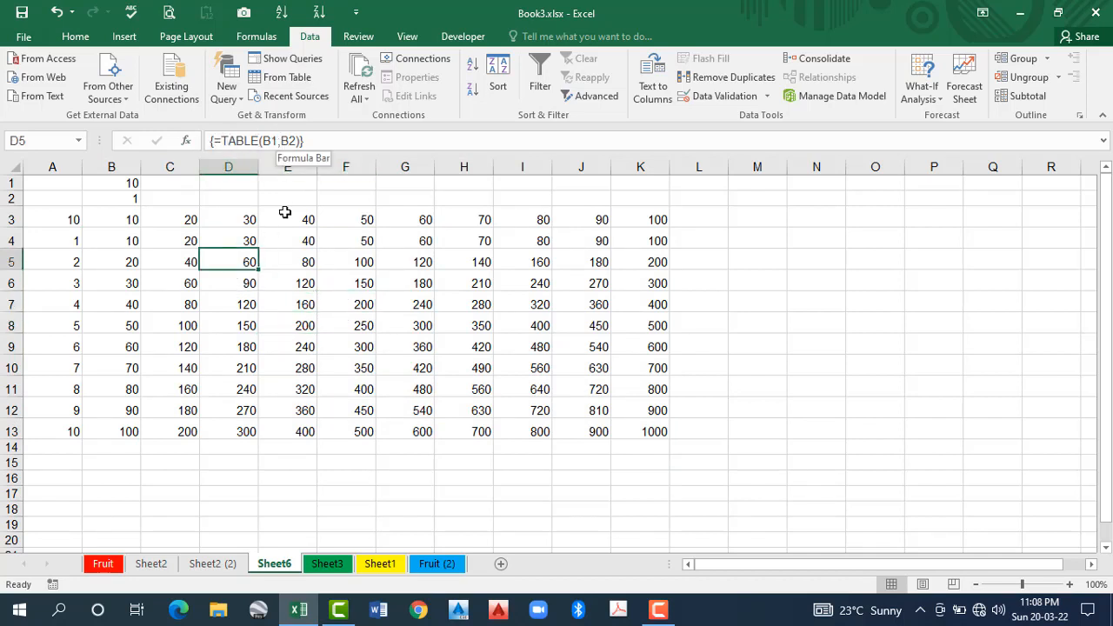
Select the current array around cell E8 in the data table using Go To Special
left_click(309, 323)
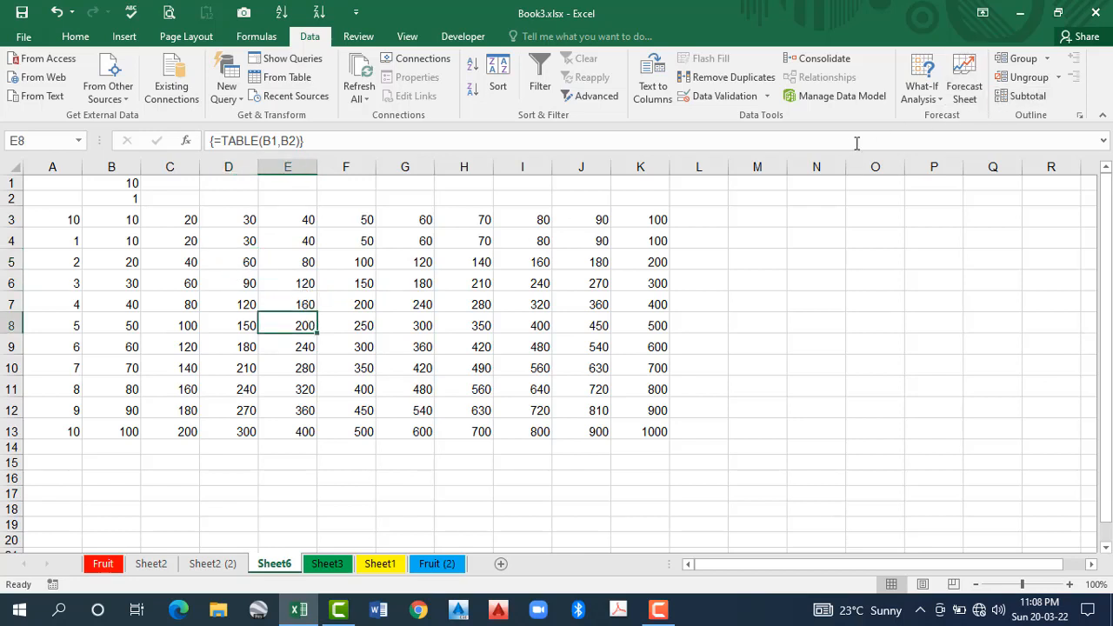
left_click(76, 37)
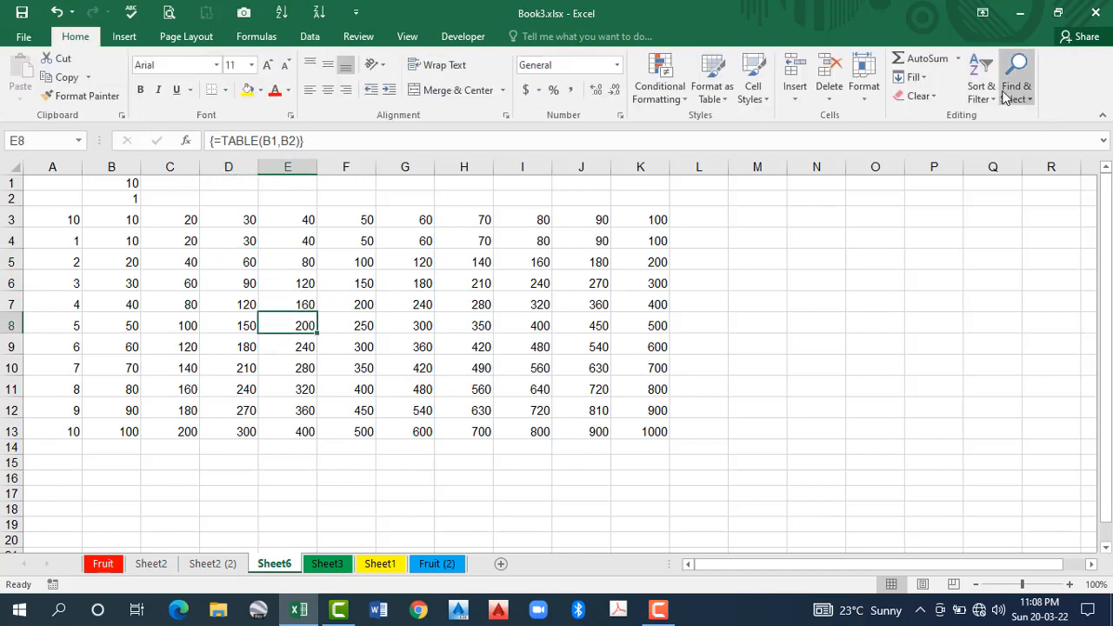
left_click(1018, 98)
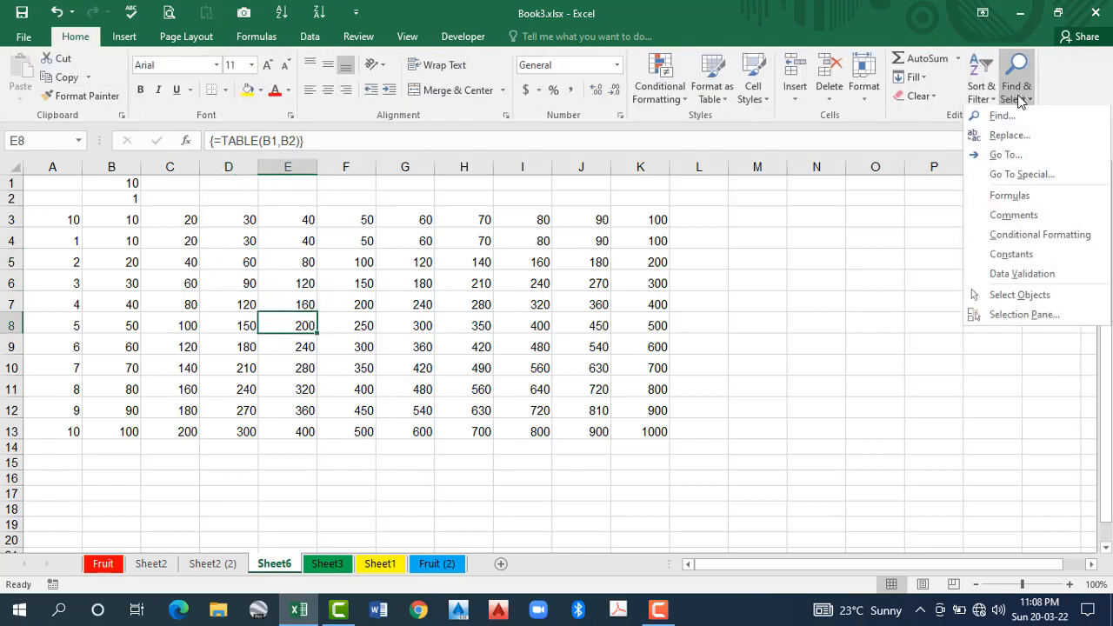
left_click(1023, 176)
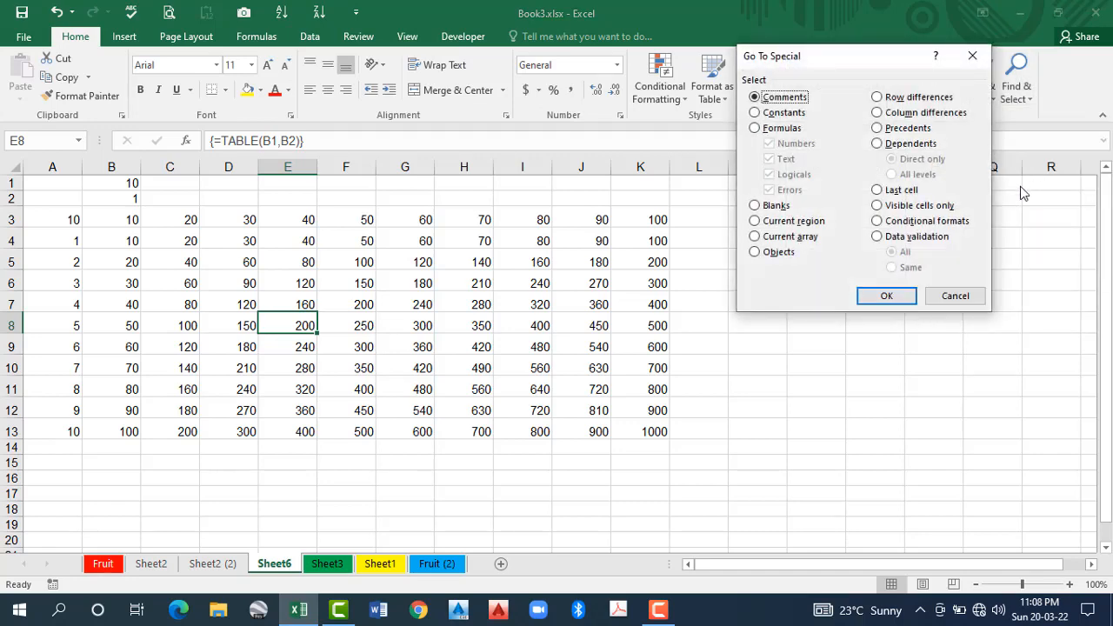
left_click(783, 240)
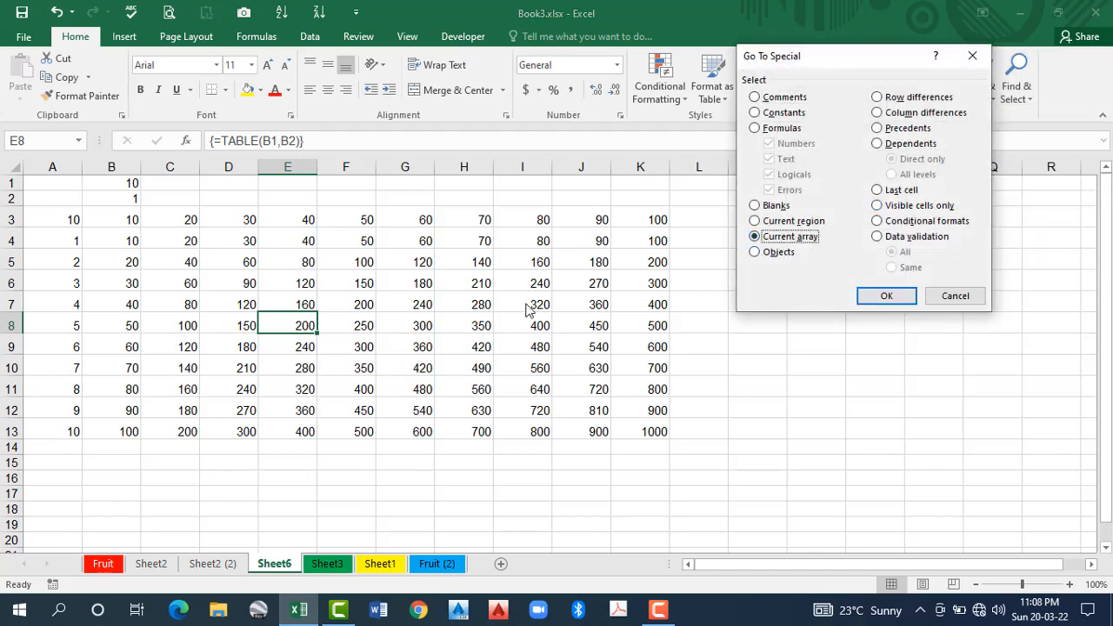
left_click(886, 297)
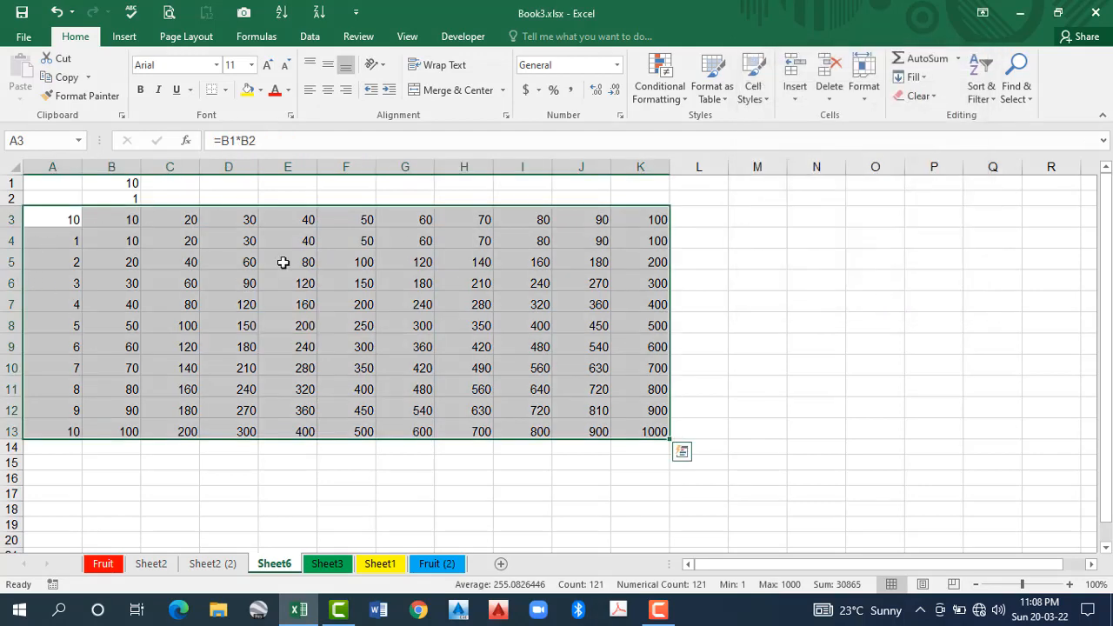
left_click(364, 304)
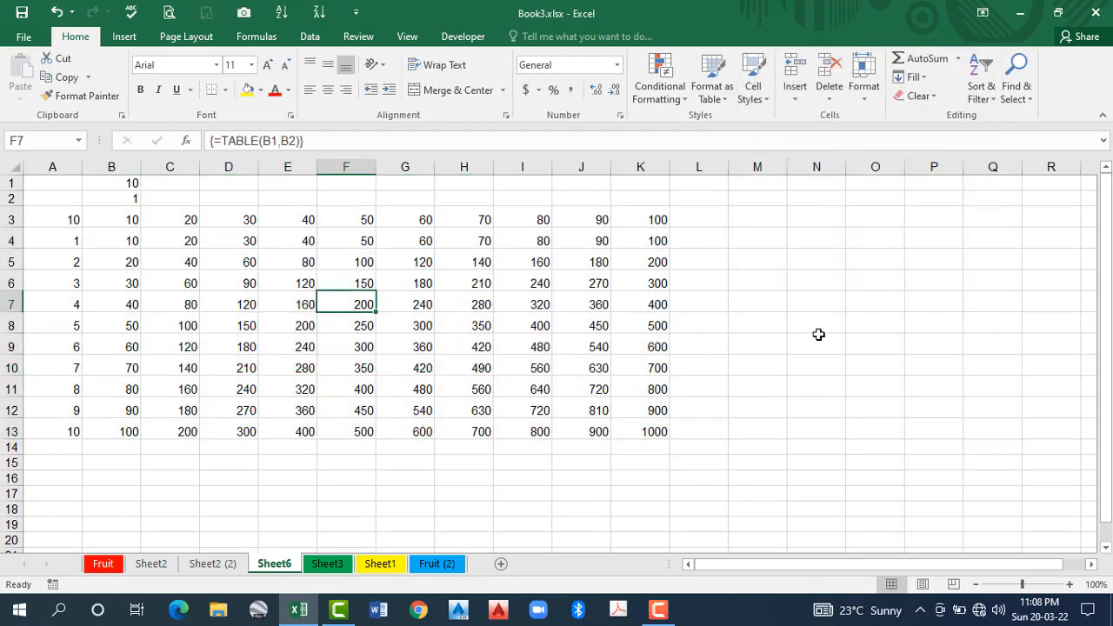
Try to select the current array with Go To Special from the empty cell N7, outside the data table
left_click(824, 304)
left_click(1018, 80)
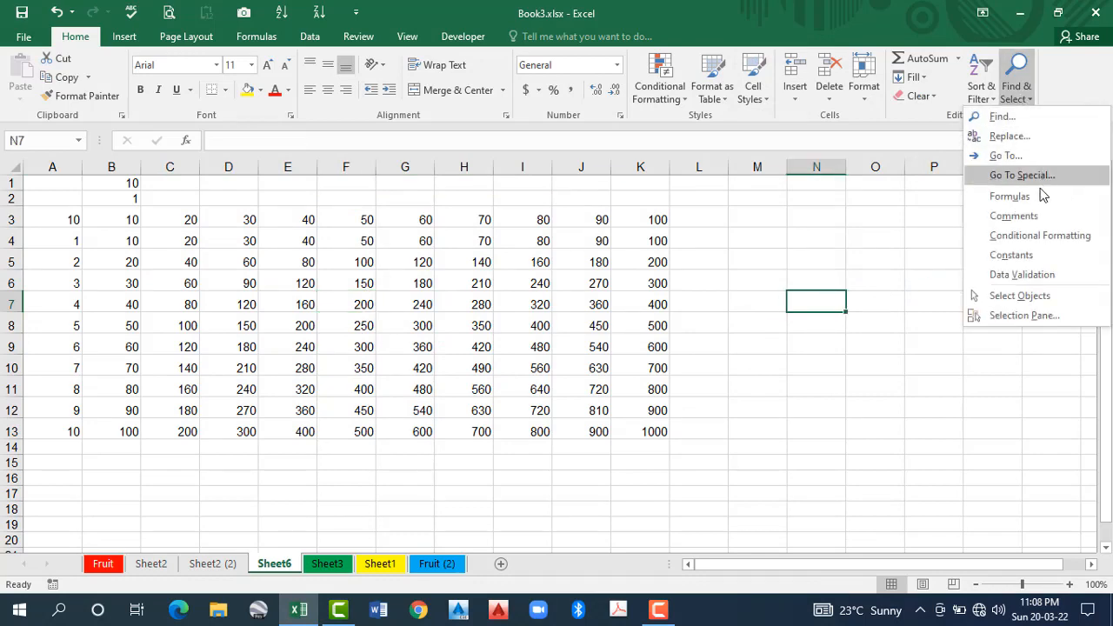
left_click(1036, 179)
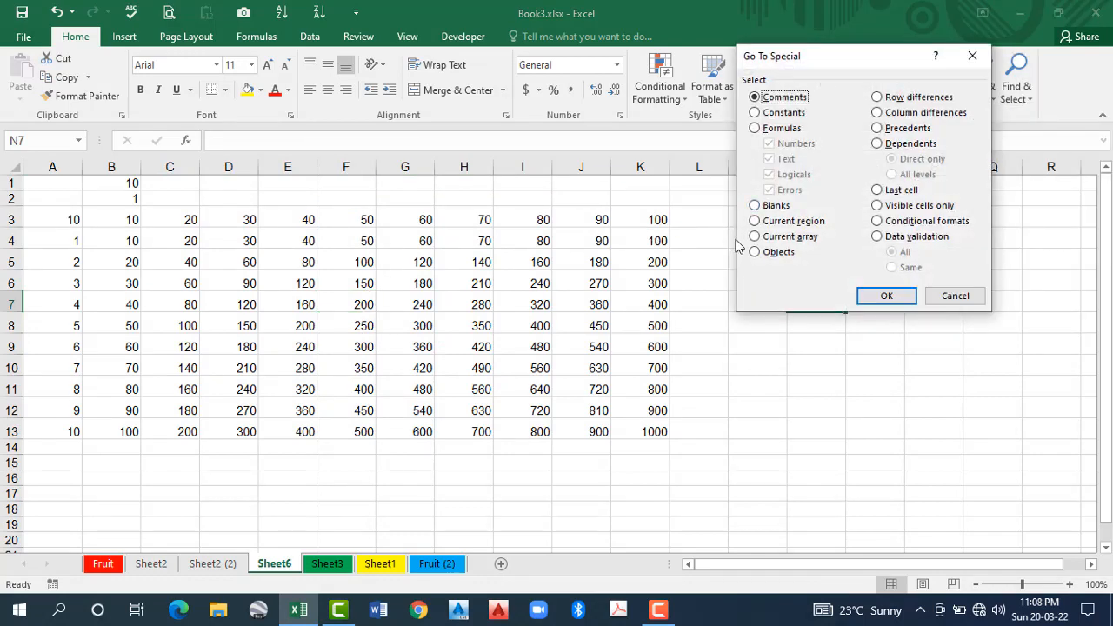
left_click(771, 240)
left_click(886, 295)
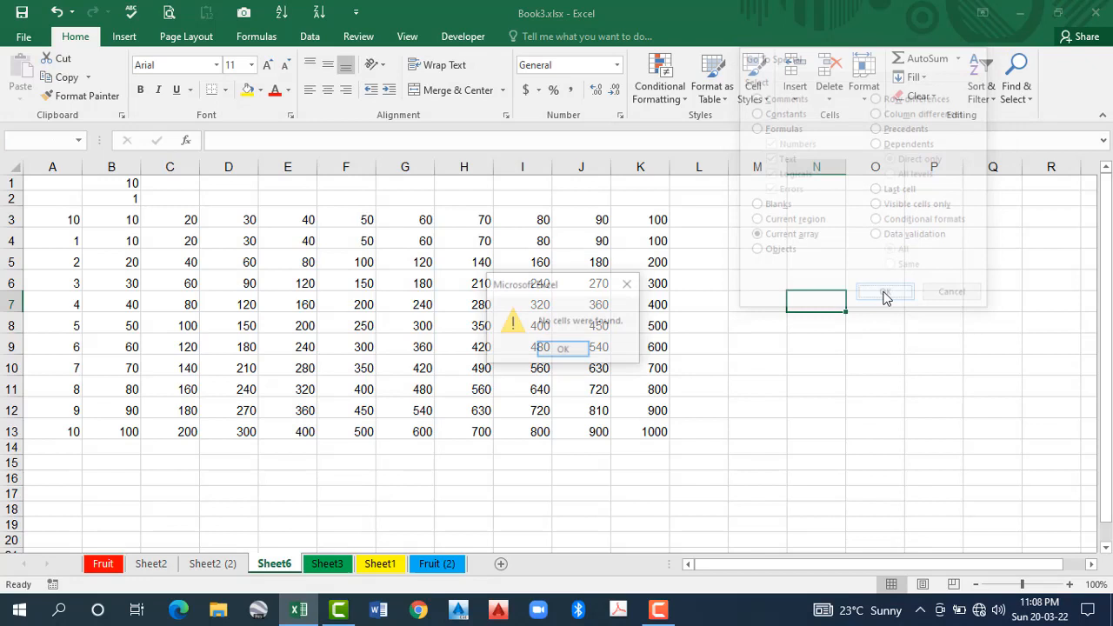
Examine the formula used in several cells of the multiplication table on Sheet6
left_click(563, 351)
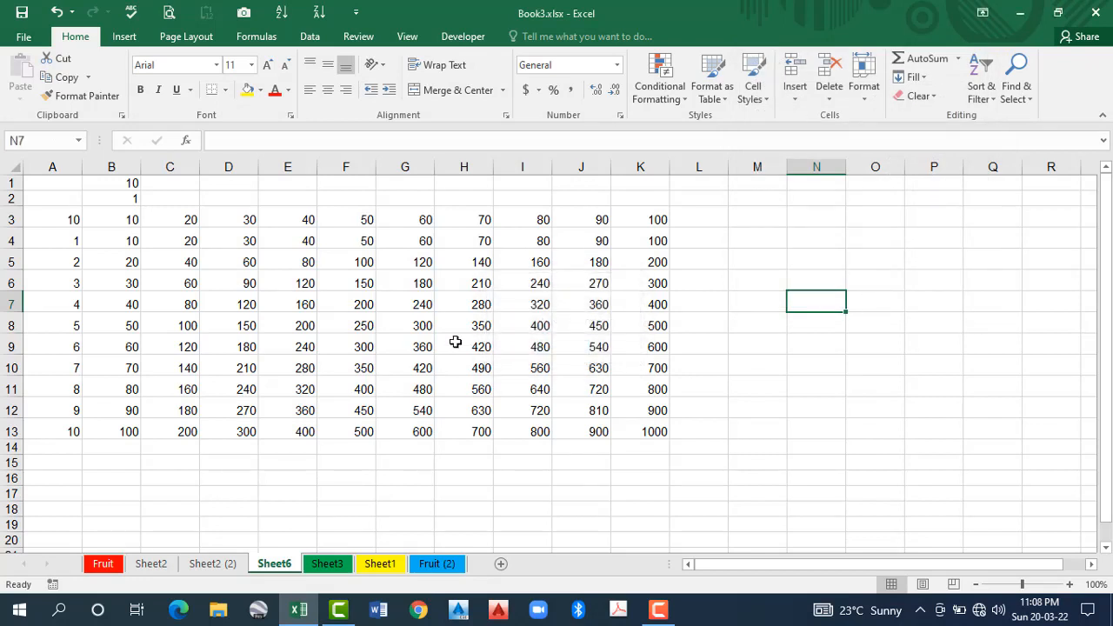
left_click(343, 308)
left_click(157, 306)
left_click(222, 368)
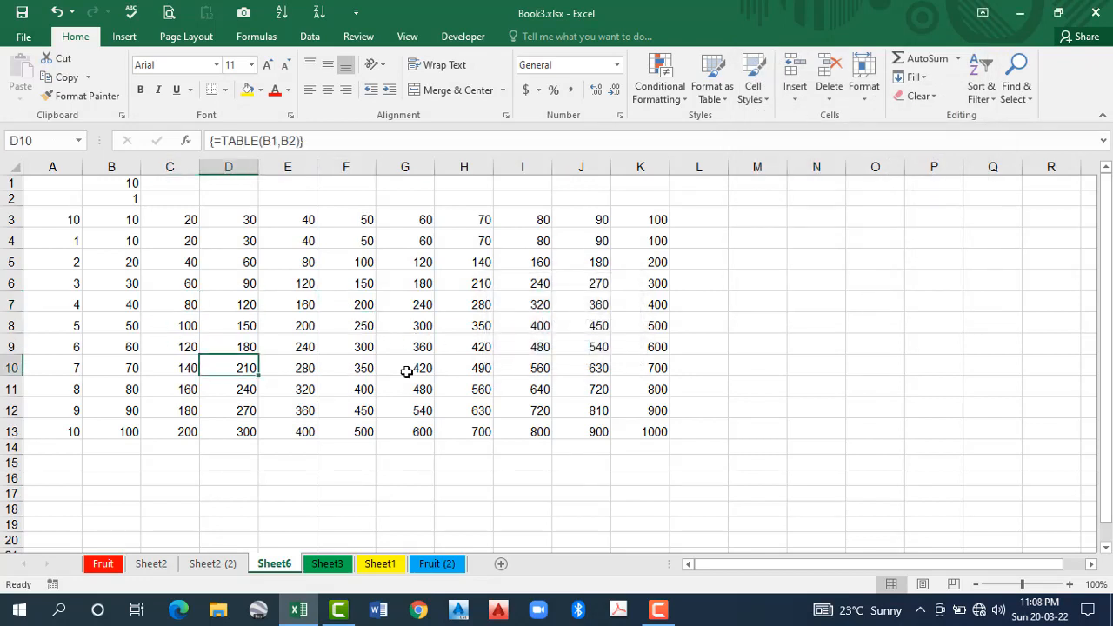
left_click(406, 370)
left_click(532, 389)
left_click(469, 388)
left_click(396, 380)
left_click(329, 390)
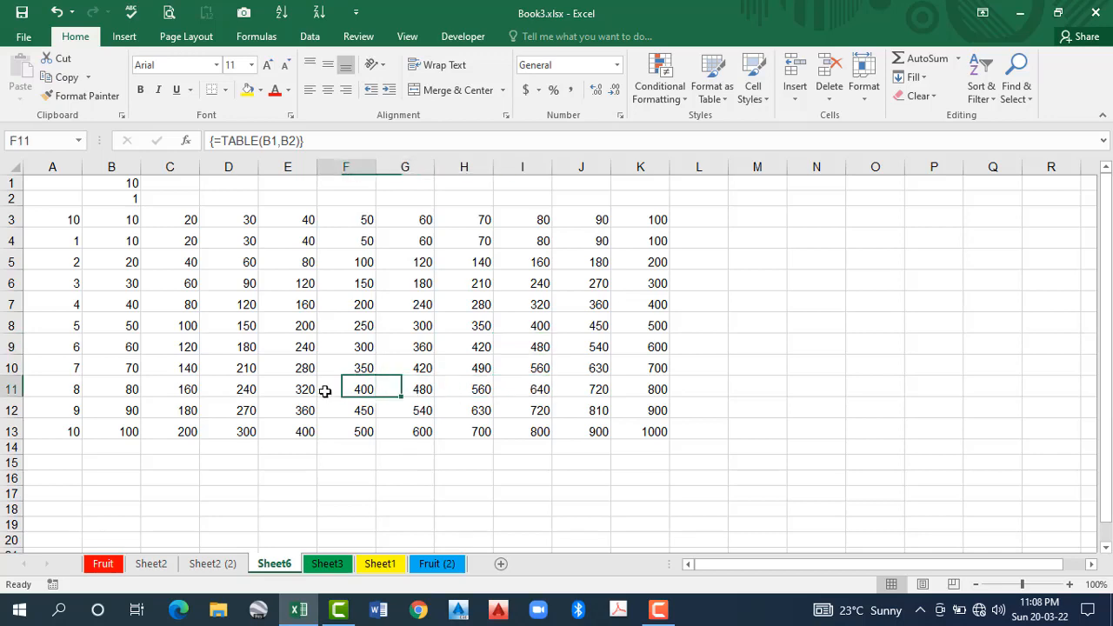
From cell C13, use Go To Special to select the current array
left_click(173, 424)
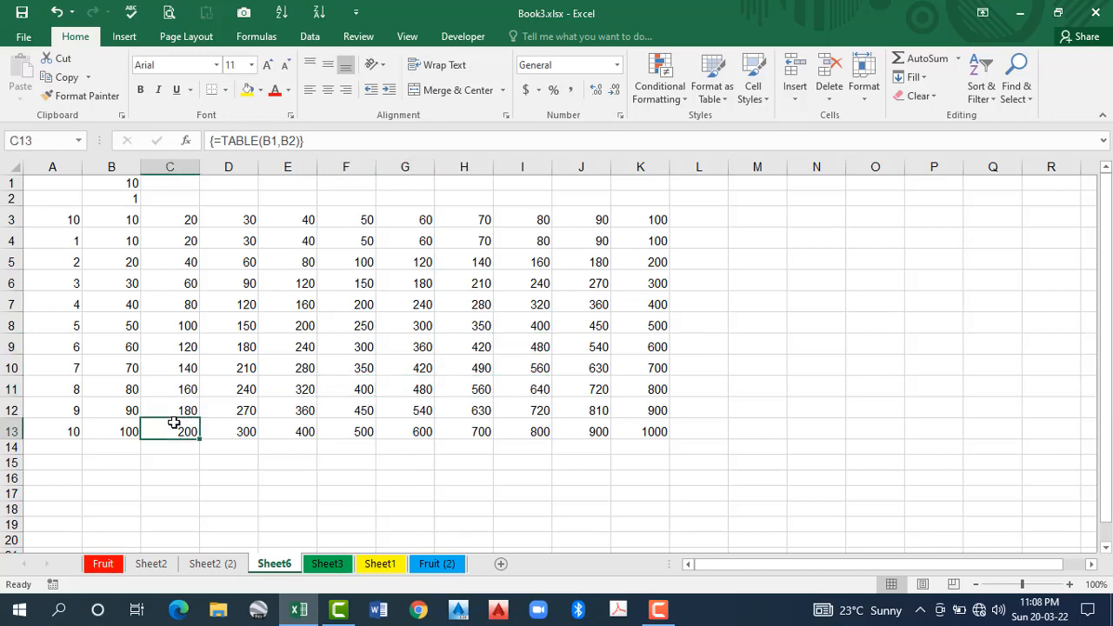
left_click(1016, 92)
left_click(1014, 174)
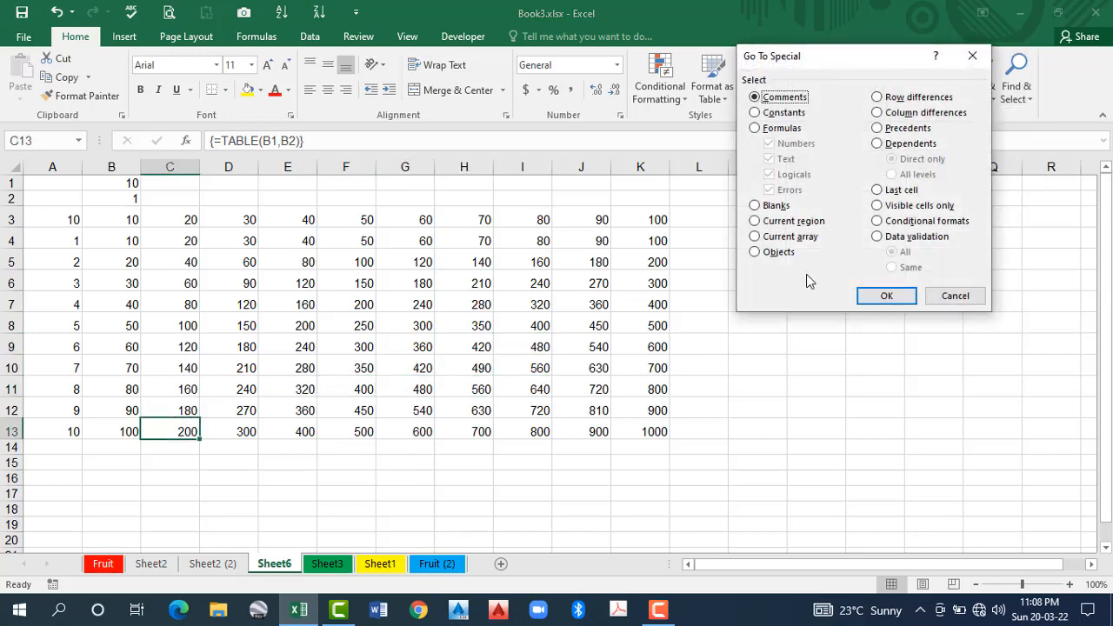
left_click(777, 239)
left_click(902, 300)
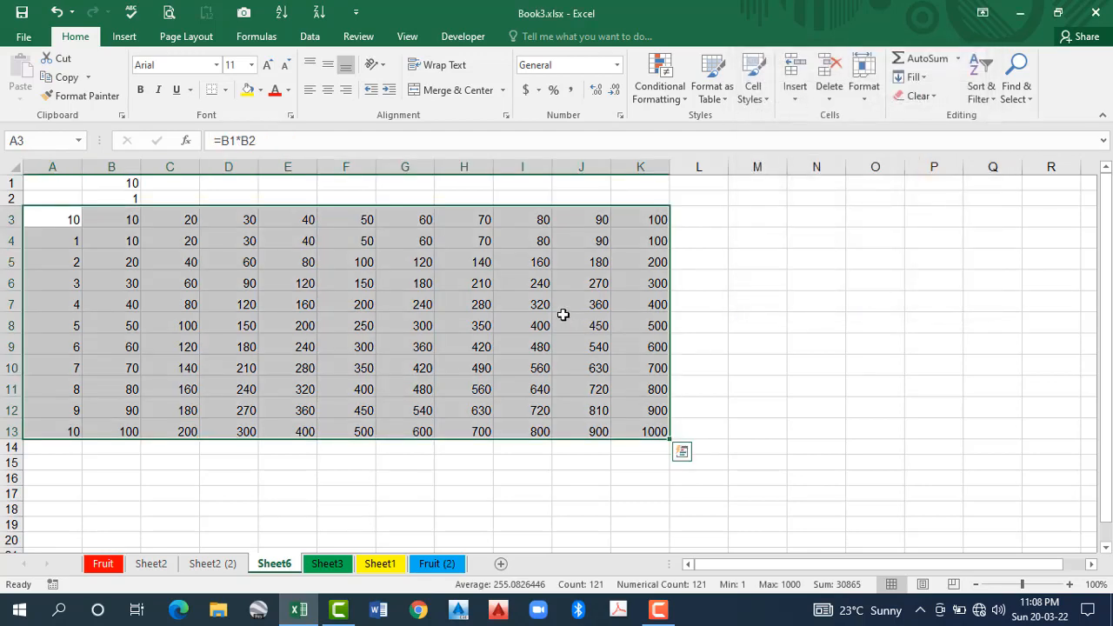
left_click(570, 323)
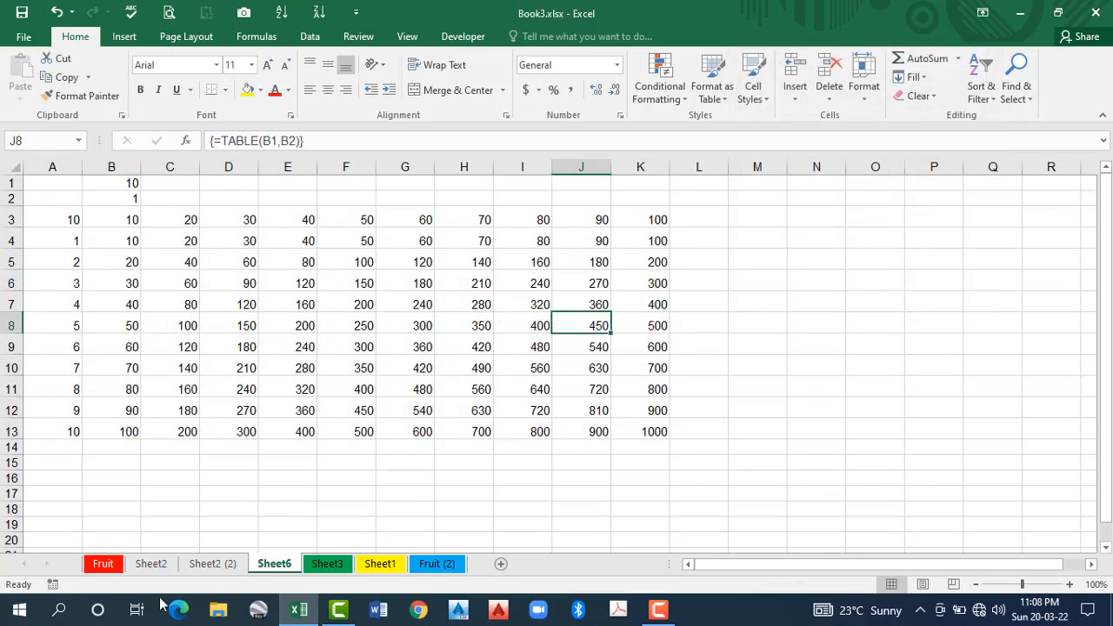
Switch to the Sheet3 worksheet
left_click(329, 566)
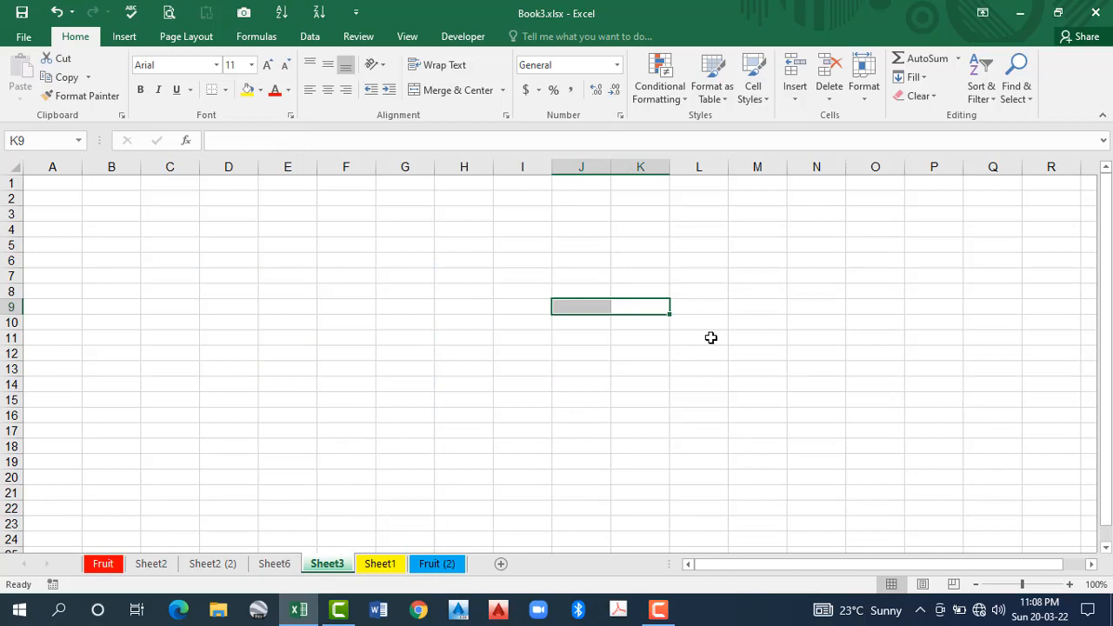
left_click(1029, 111)
left_click(1041, 178)
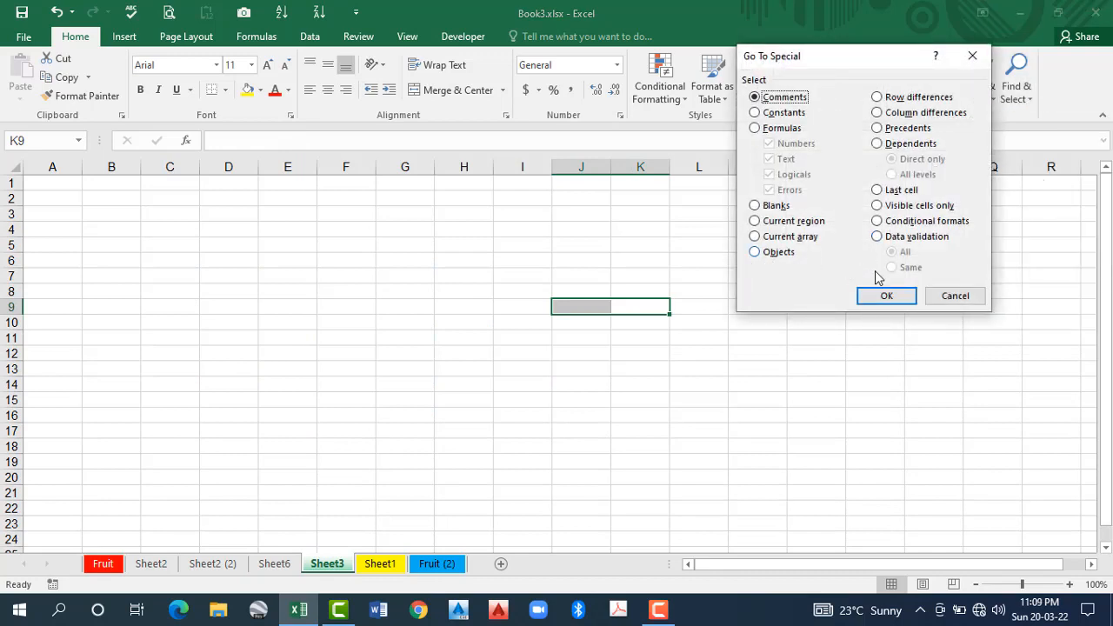
left_click(956, 296)
left_click(447, 260)
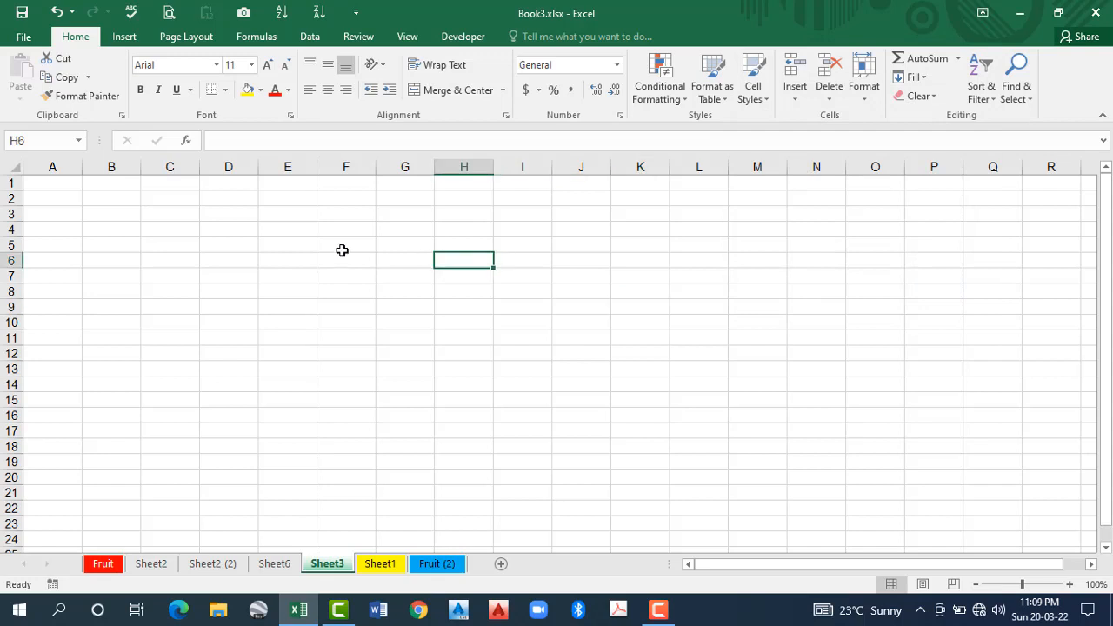
Draw a "No" symbol about 1.57" by 1.66" around columns D–E and a right arrow about 1.38" by 3.55" across columns H–M
left_click(183, 37)
left_click(124, 37)
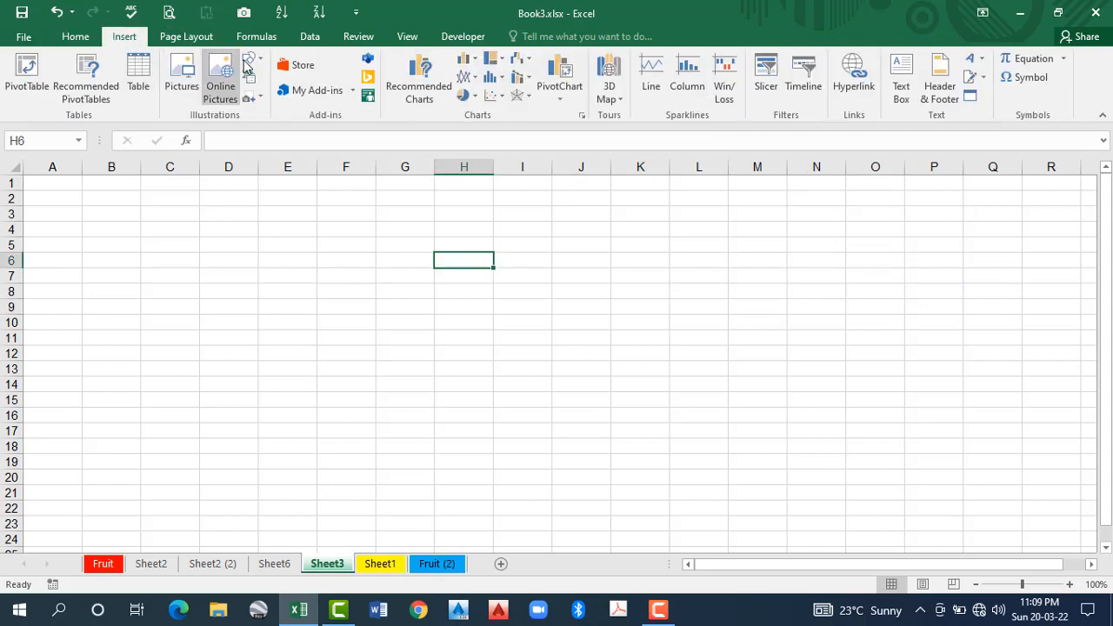
left_click(250, 58)
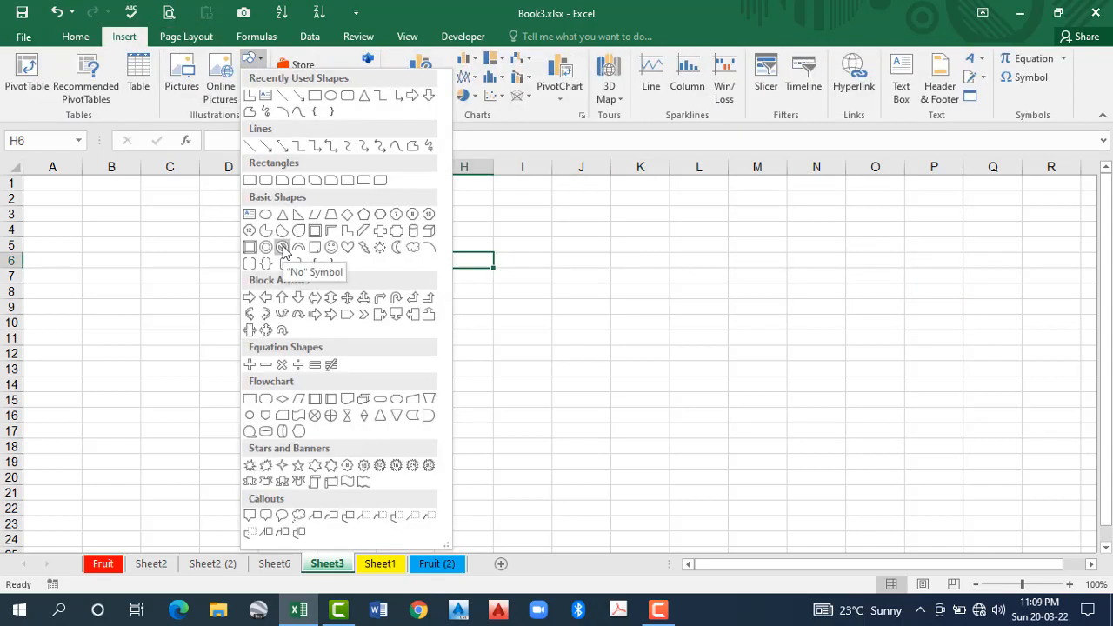
left_click(283, 248)
mouse_move(199, 257)
left_mouse_down()
mouse_move(311, 336)
mouse_move(313, 380)
mouse_move(329, 381)
left_mouse_up()
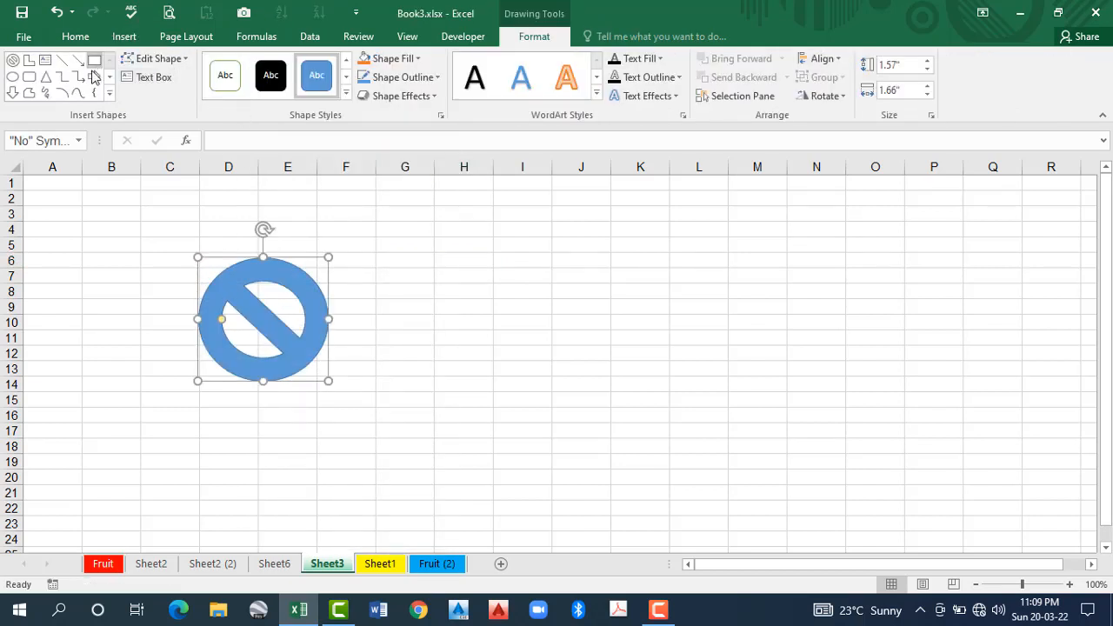
left_click(93, 76)
left_click_drag(469, 260, 748, 368)
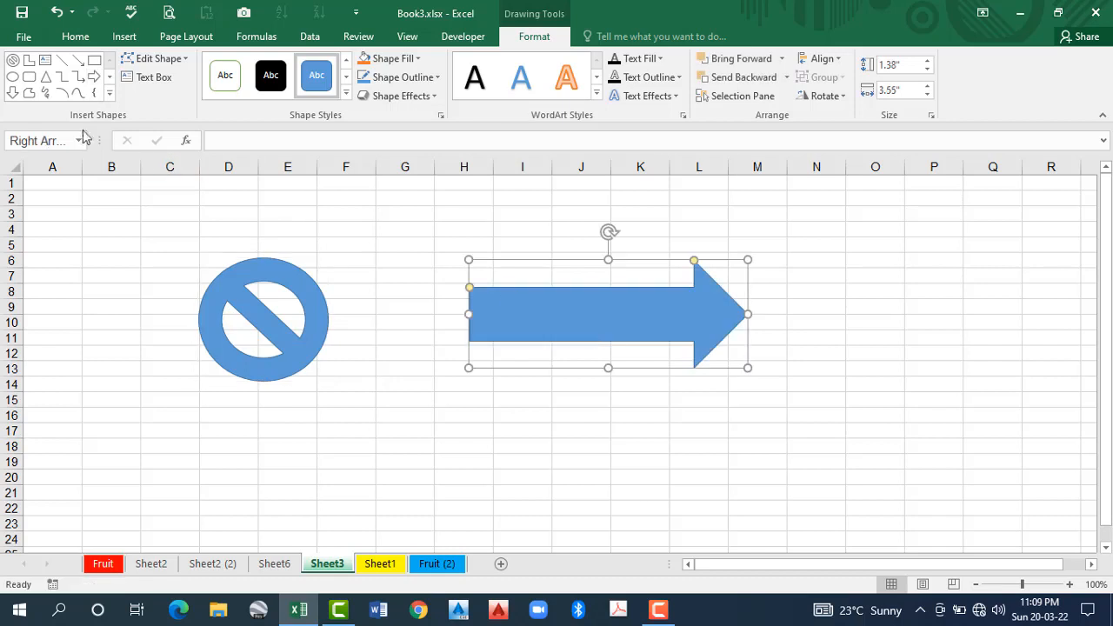
Draw a rounded rectangle below the arrow and a circle about 1.46" across beside the "No" symbol
left_click(28, 77)
mouse_move(393, 381)
left_mouse_down()
mouse_move(512, 465)
mouse_move(565, 477)
left_mouse_up()
left_click(13, 77)
left_click_drag(70, 249, 184, 365)
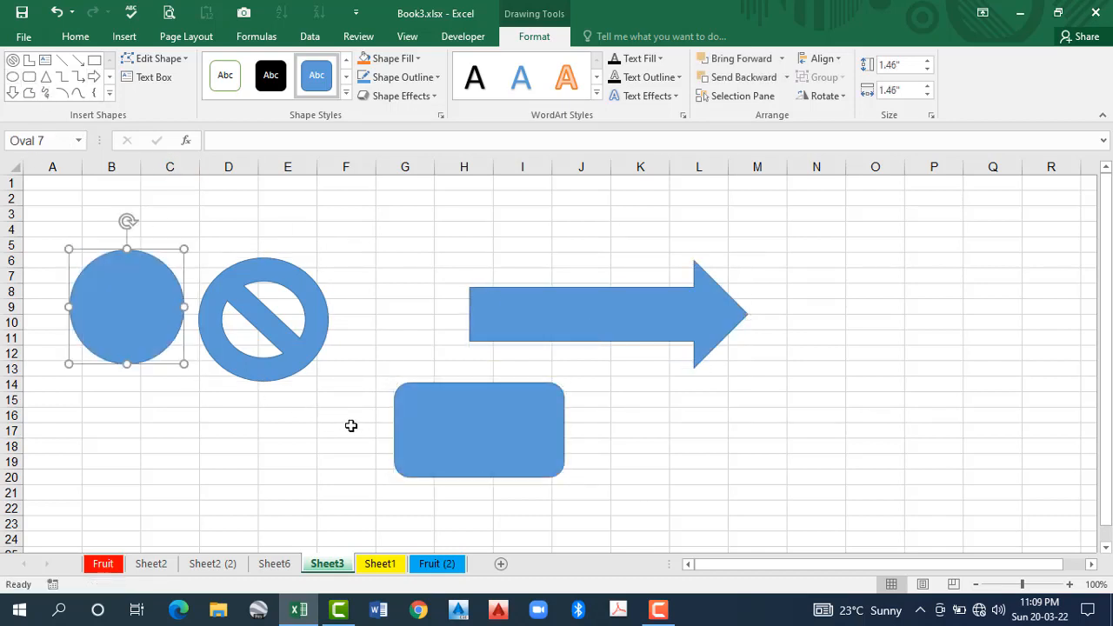
left_click(353, 424)
left_click(382, 248)
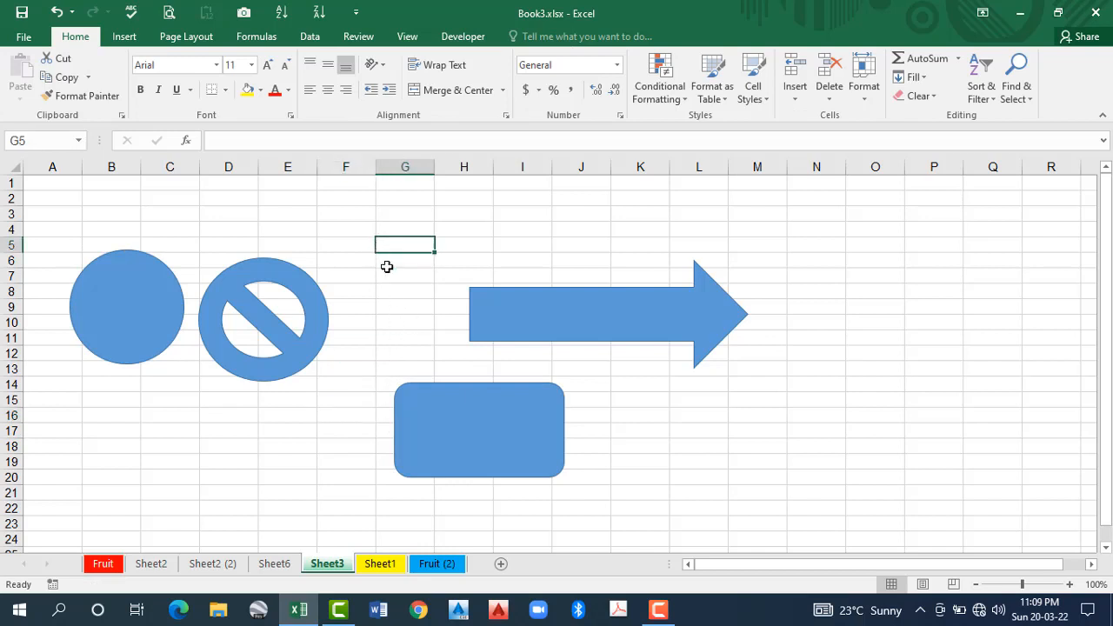
Select the arrow, rounded rectangle, "No" symbol and circle one at a time to check them
left_click(550, 316)
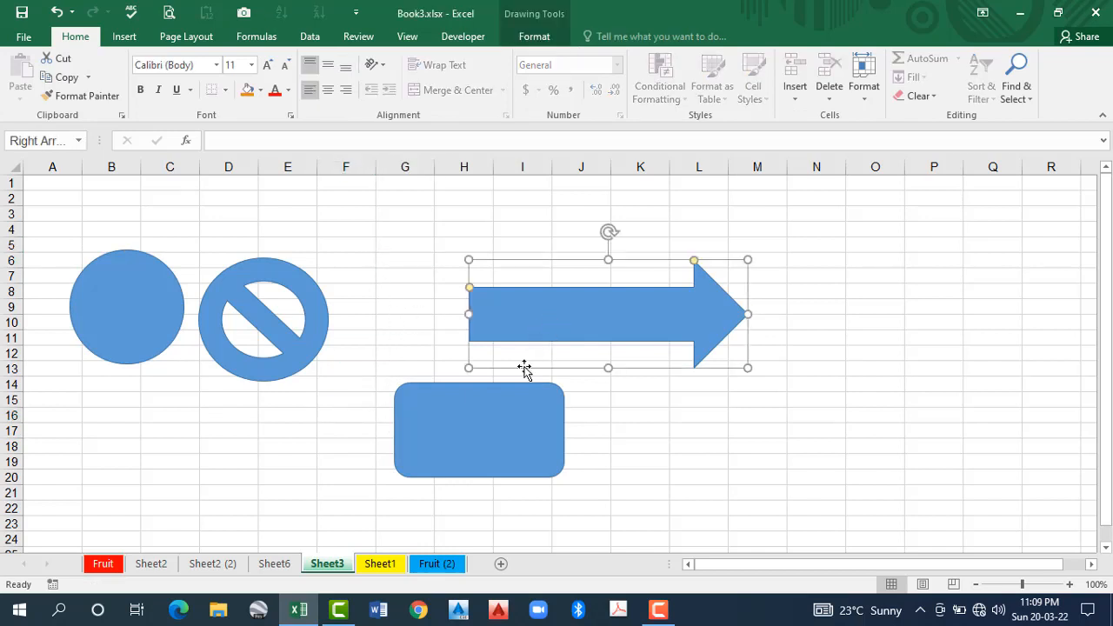
left_click(466, 430)
left_click(209, 338)
left_click(210, 335)
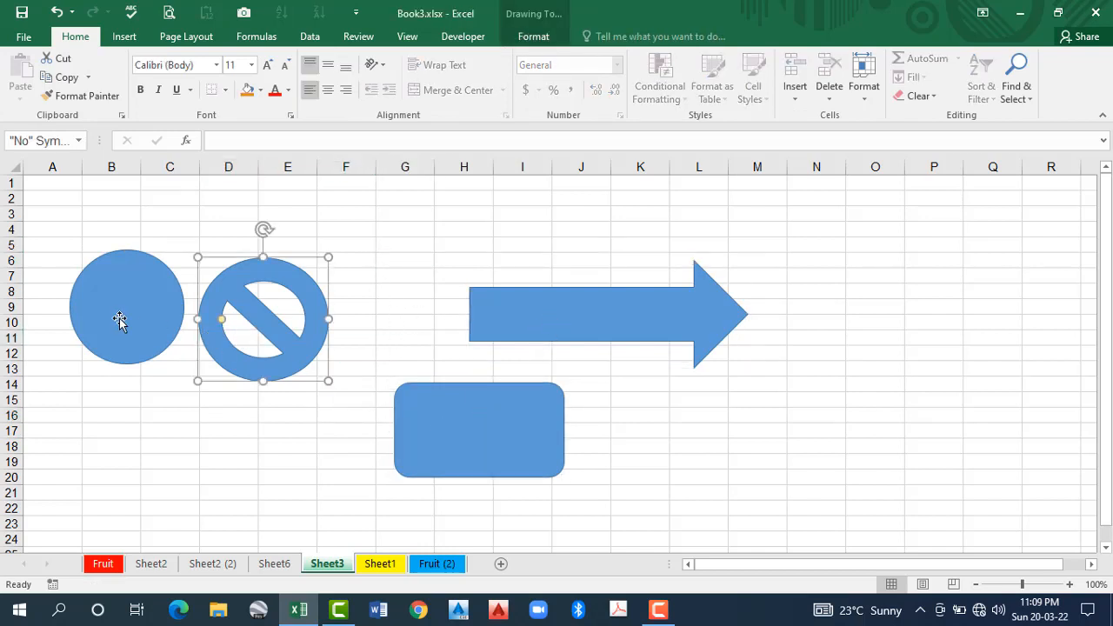
left_click(131, 317)
left_click_drag(375, 241, 406, 244)
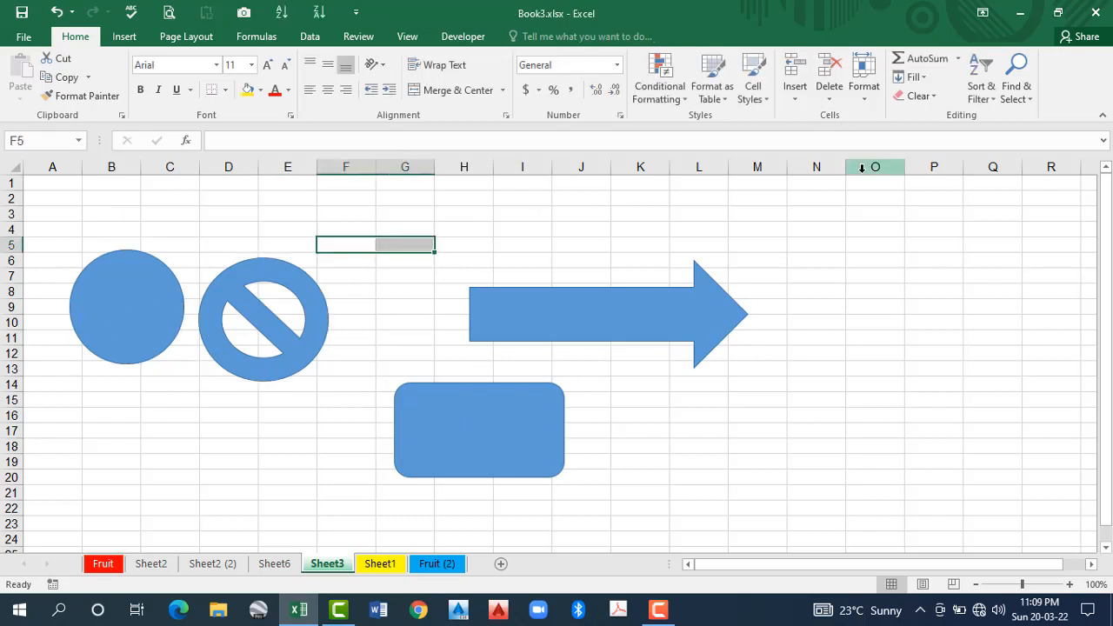
Use Go To Special with the Objects option to select all shapes on Sheet3
left_click(607, 216)
left_click(1023, 96)
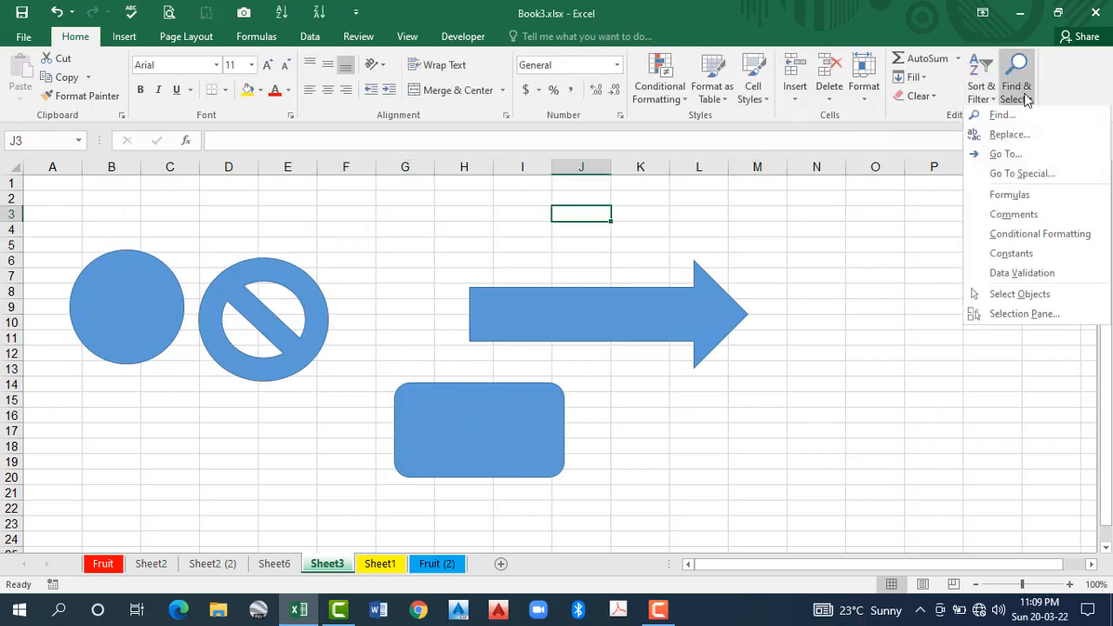
left_click(1023, 173)
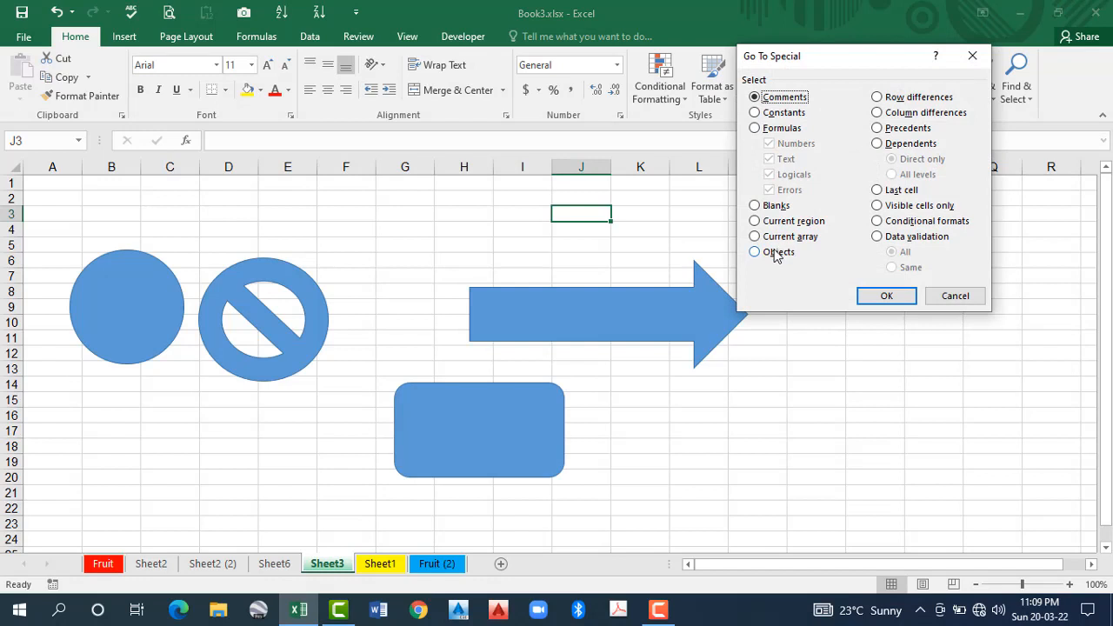
left_click(777, 254)
left_click(886, 296)
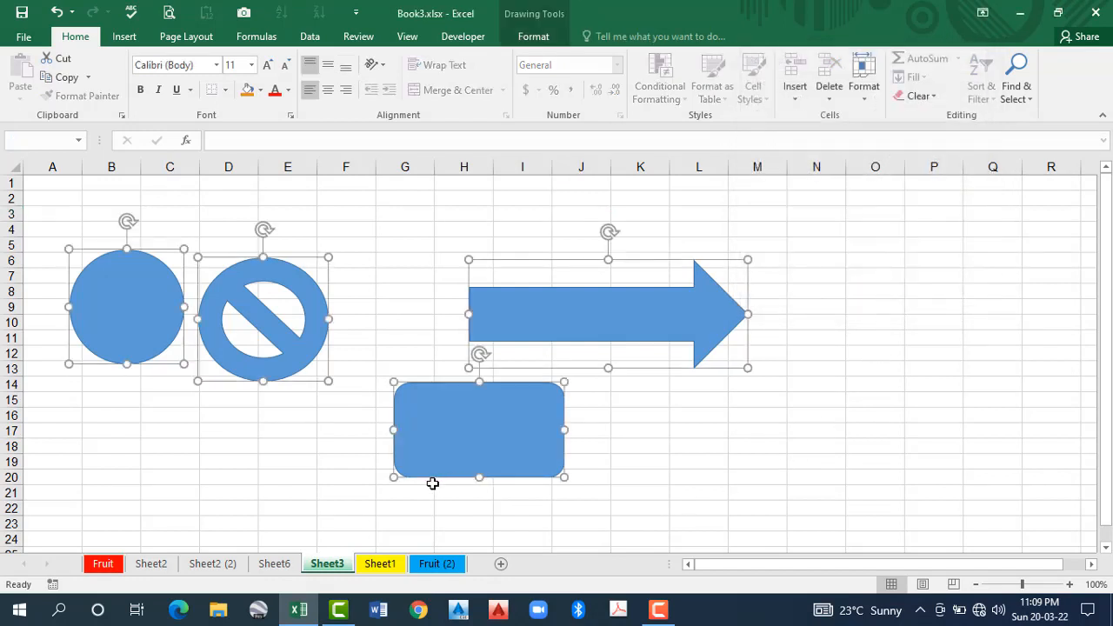
left_click(391, 273)
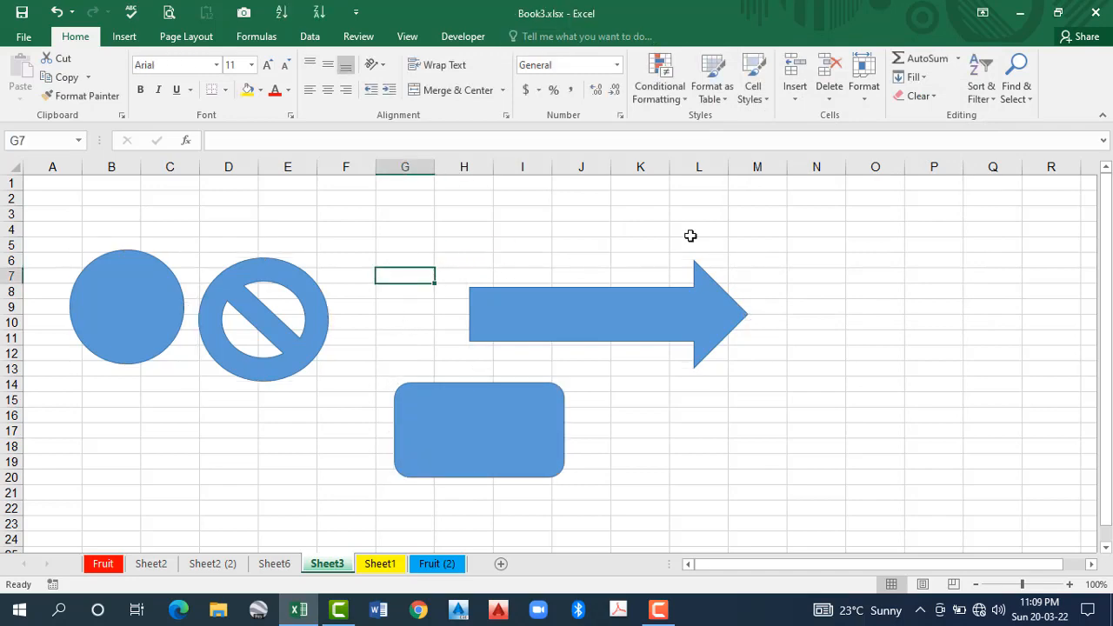
left_click(103, 564)
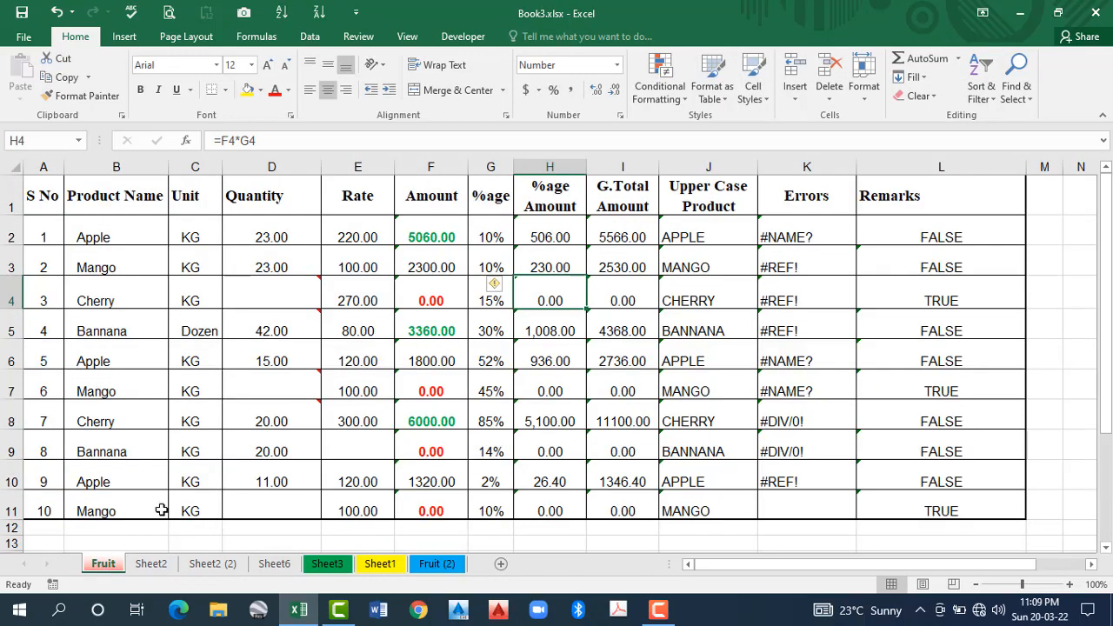
left_click(430, 330)
left_click(1016, 91)
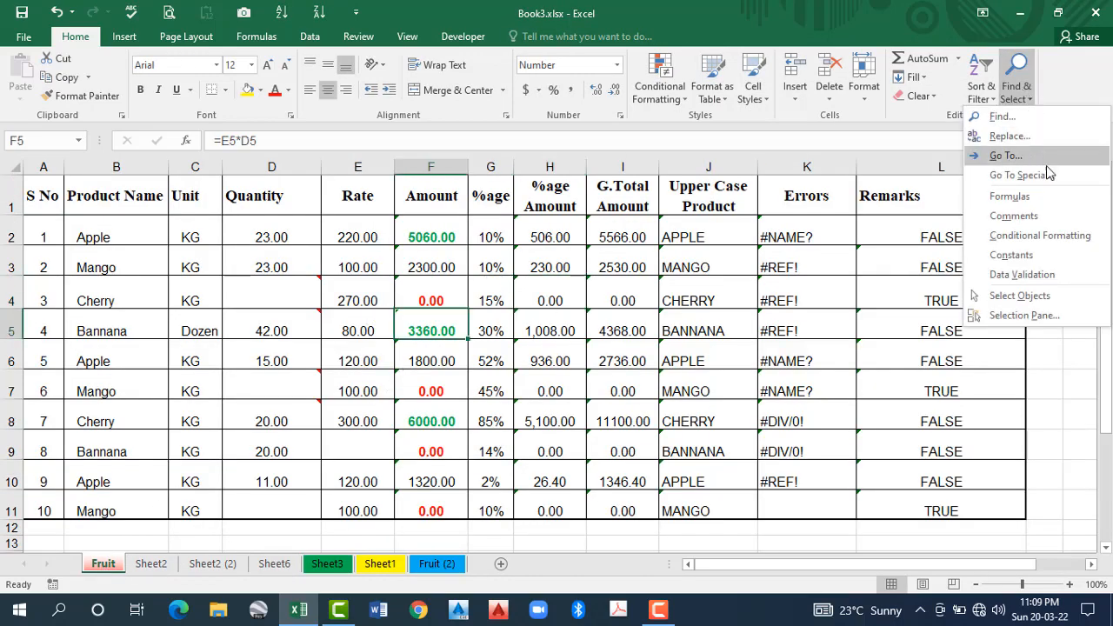
left_click(1048, 181)
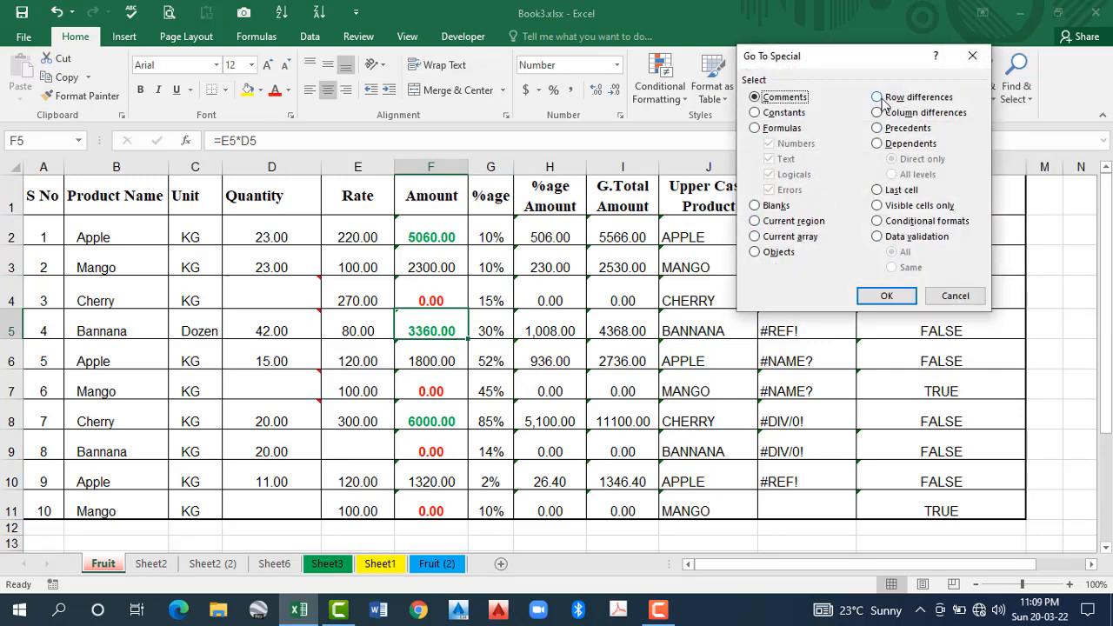
left_click(941, 295)
Switch to Sheet2 and compare the values within each of rows 3 to 6
left_click(149, 564)
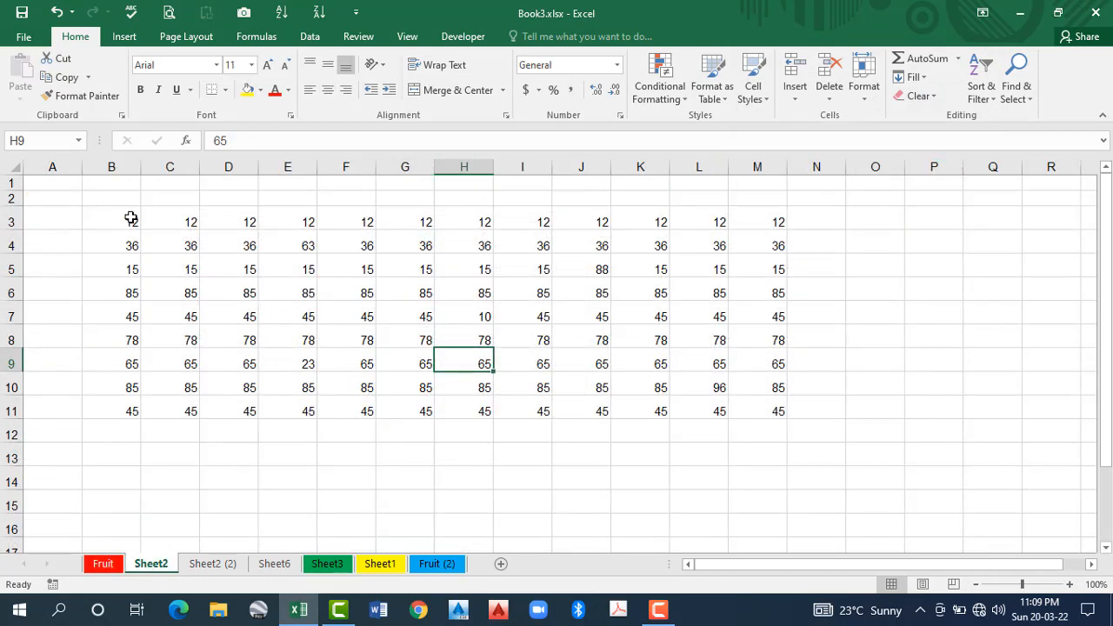
left_click_drag(134, 220, 779, 224)
left_click_drag(123, 246, 480, 241)
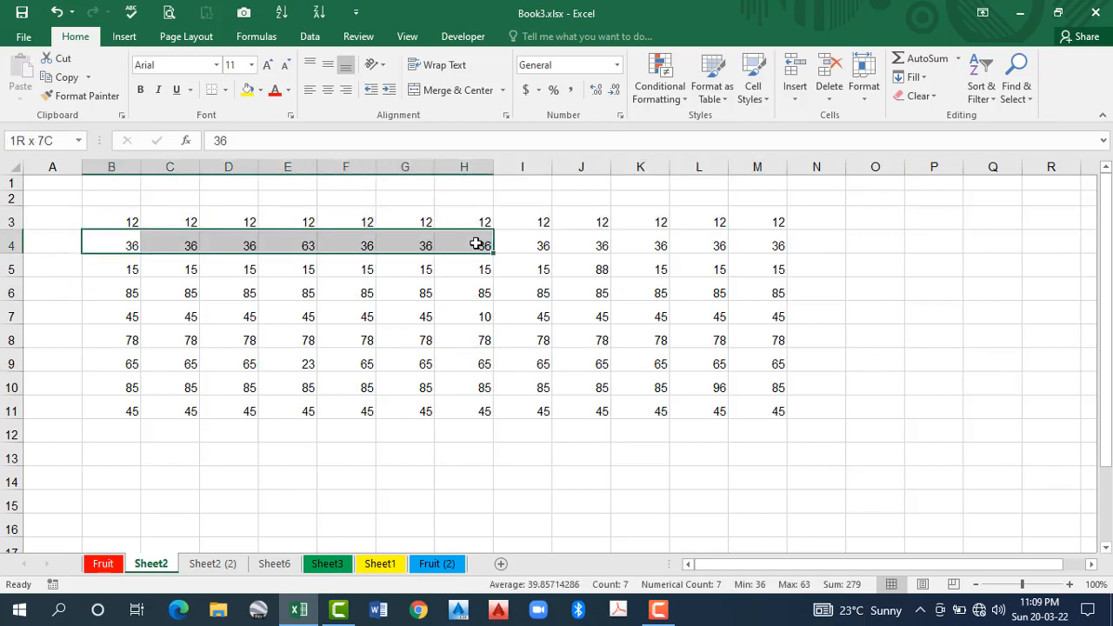
left_click_drag(117, 270, 340, 269)
left_click_drag(132, 294, 308, 293)
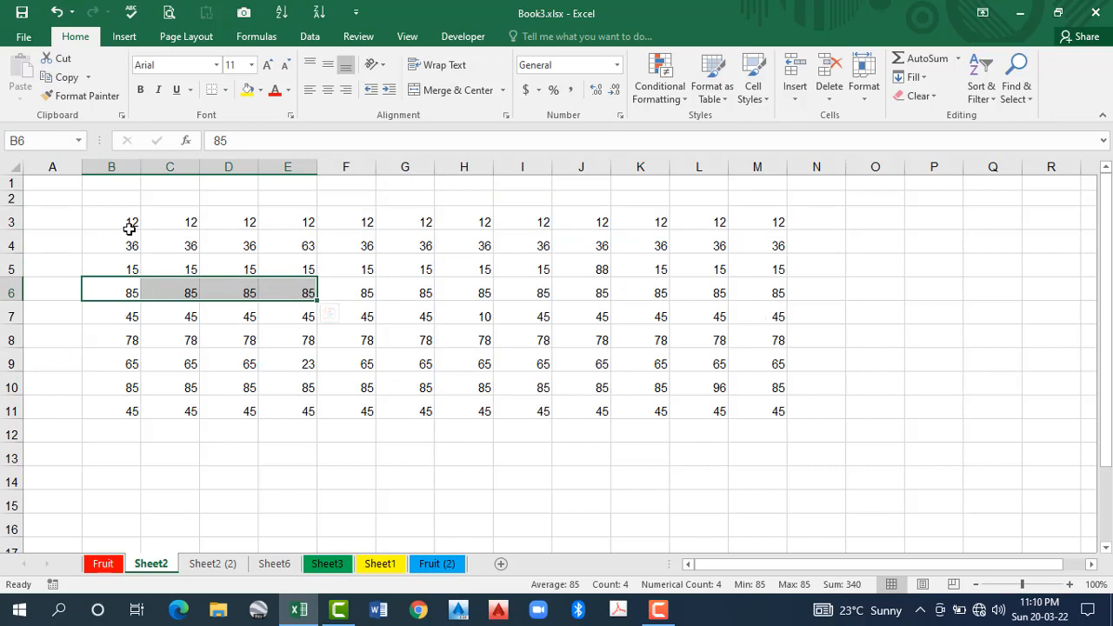
Select the row differences within B3:M11 using Go To Special and fill those cells yellow
left_click_drag(127, 219, 773, 391)
left_click(1017, 96)
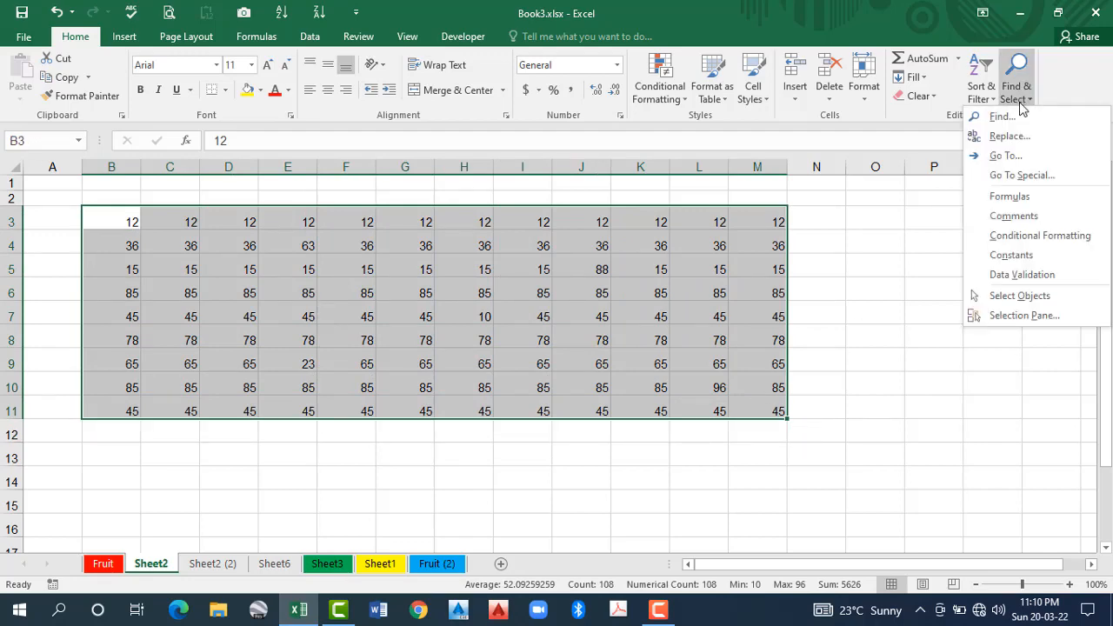
left_click(1022, 175)
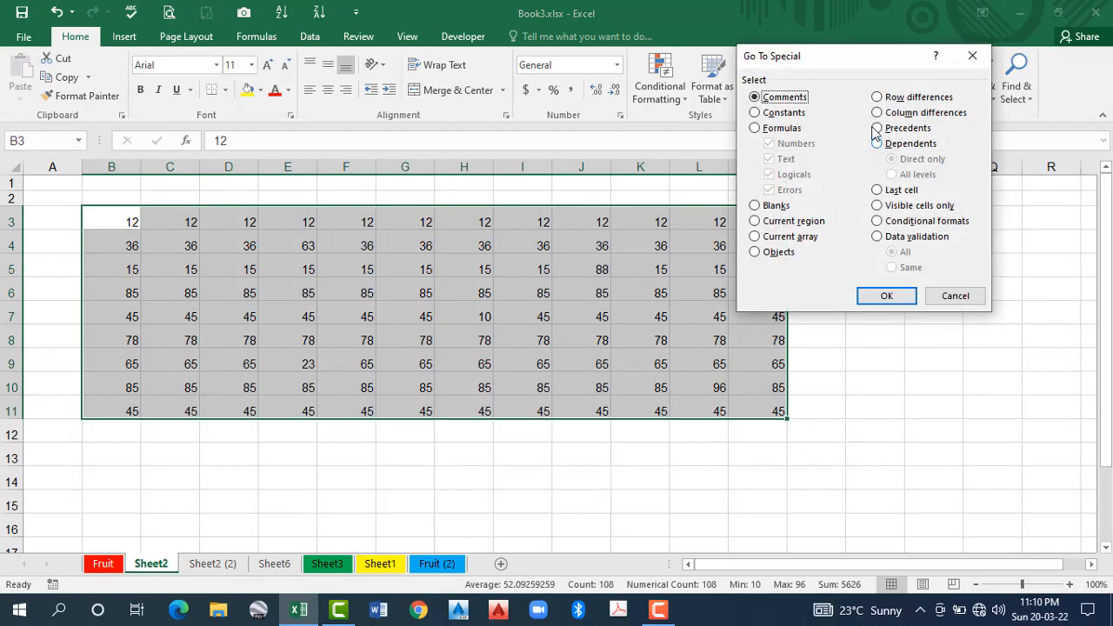
left_click(877, 98)
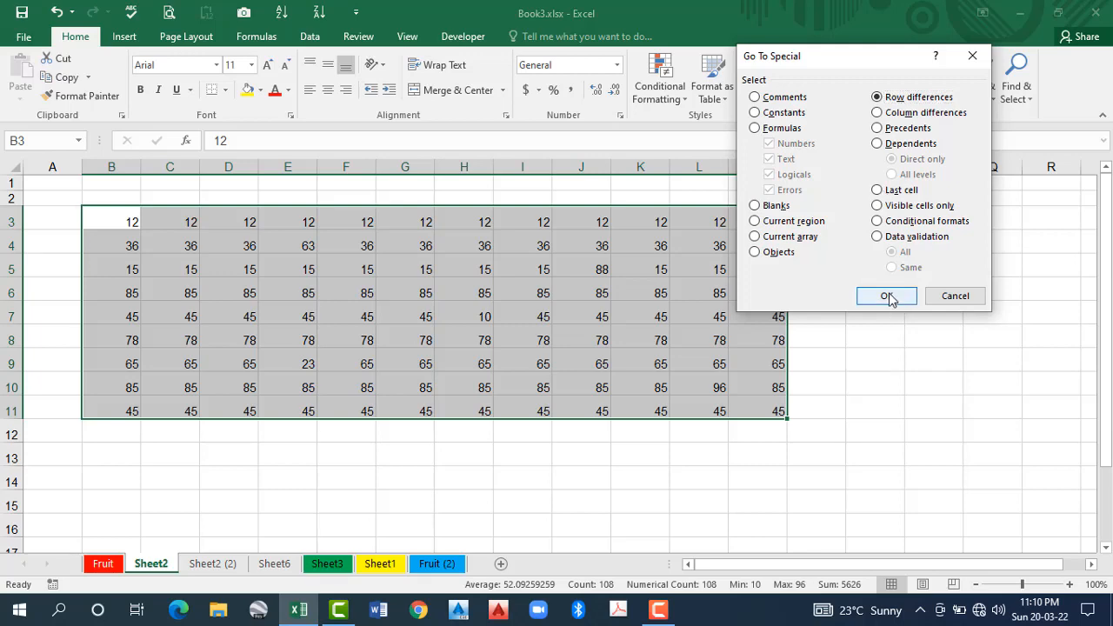
left_click(886, 296)
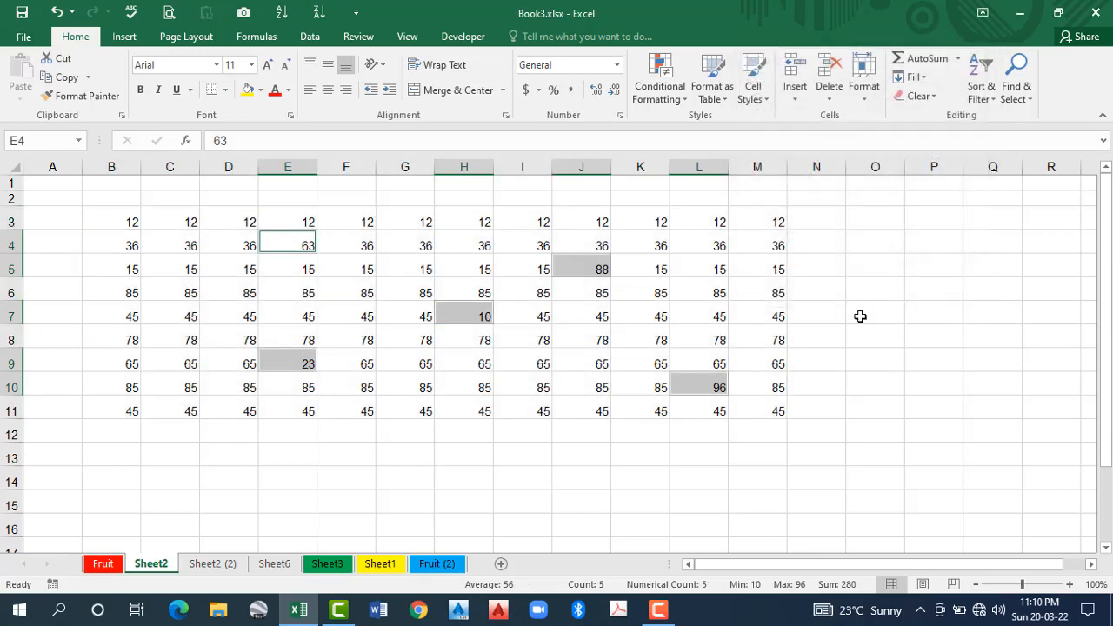
left_click(247, 89)
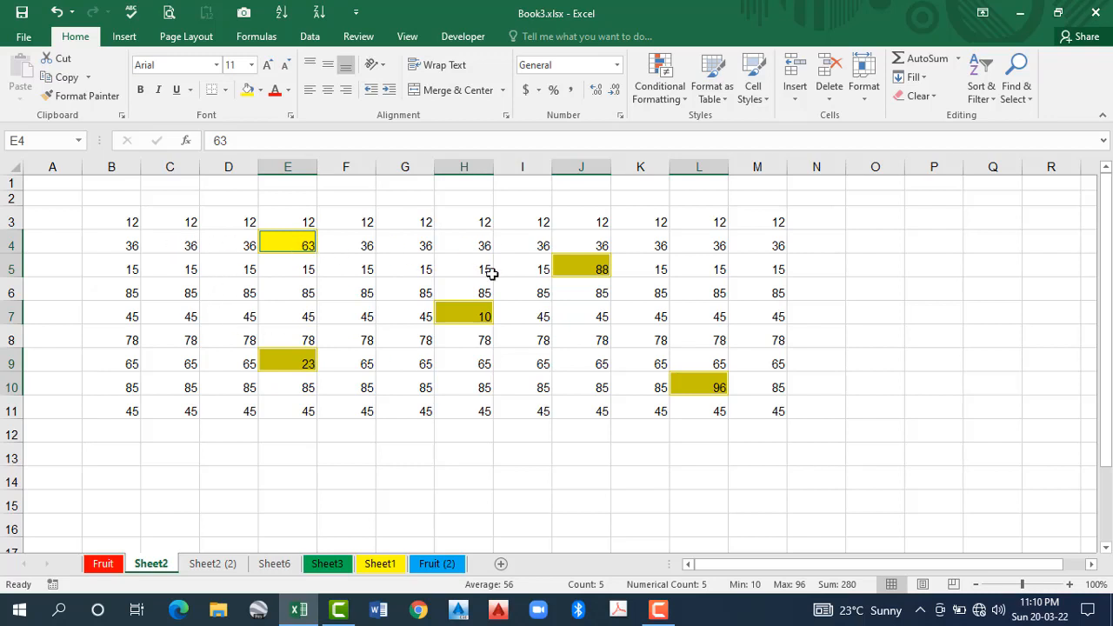
left_click(600, 271)
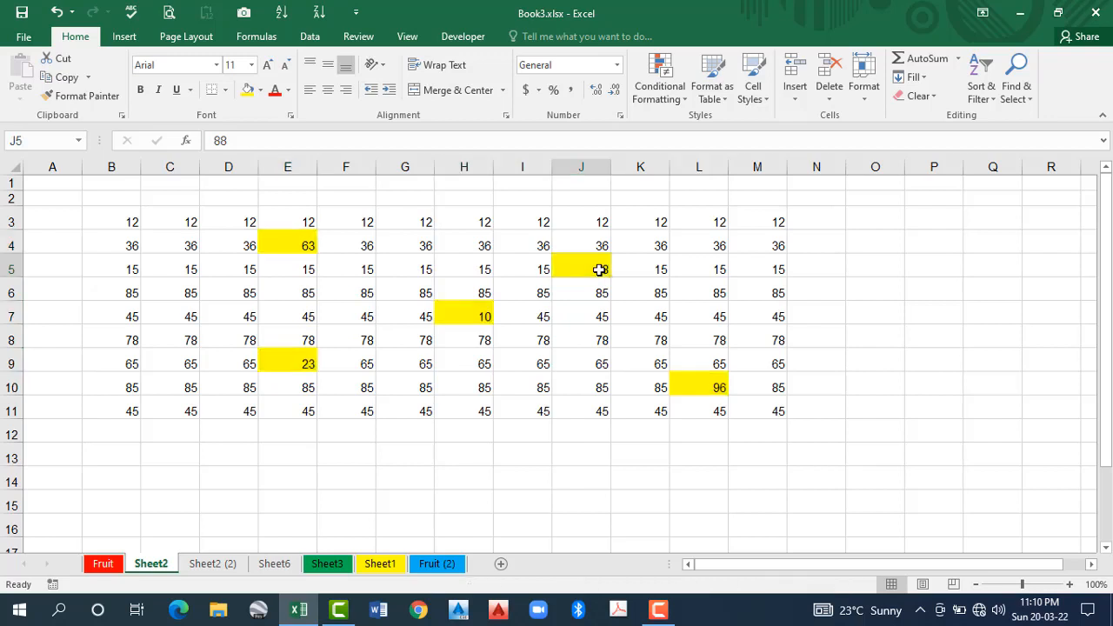
Check the highlighted cells H7, E9 and L10 on Sheet2, and undo the yellow fill of the row differences
left_click(484, 316)
left_click(273, 371)
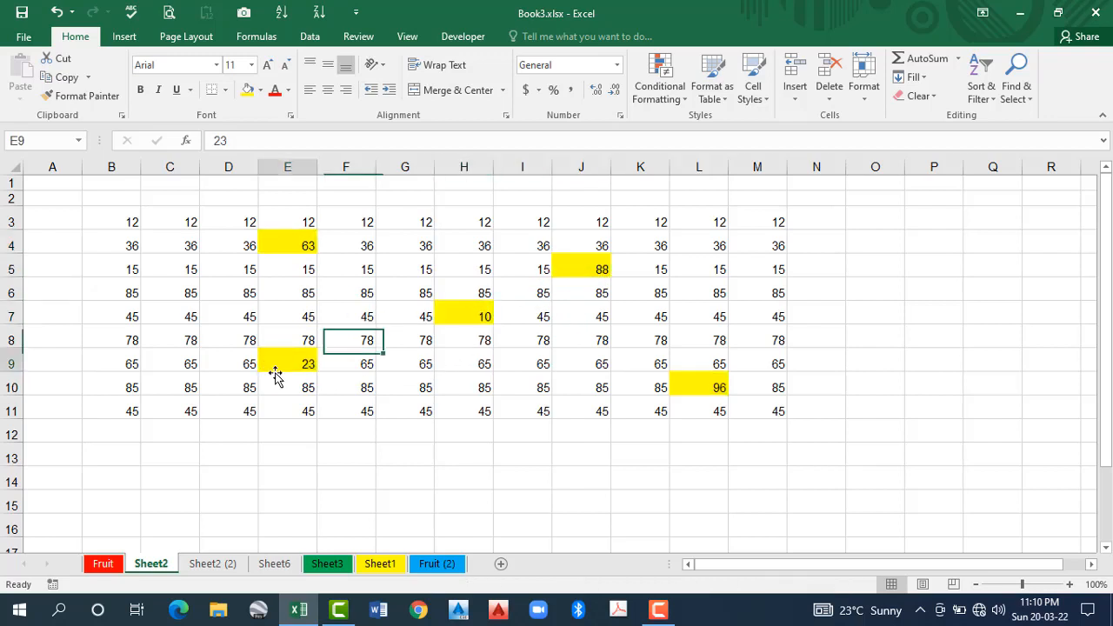
left_click(722, 390)
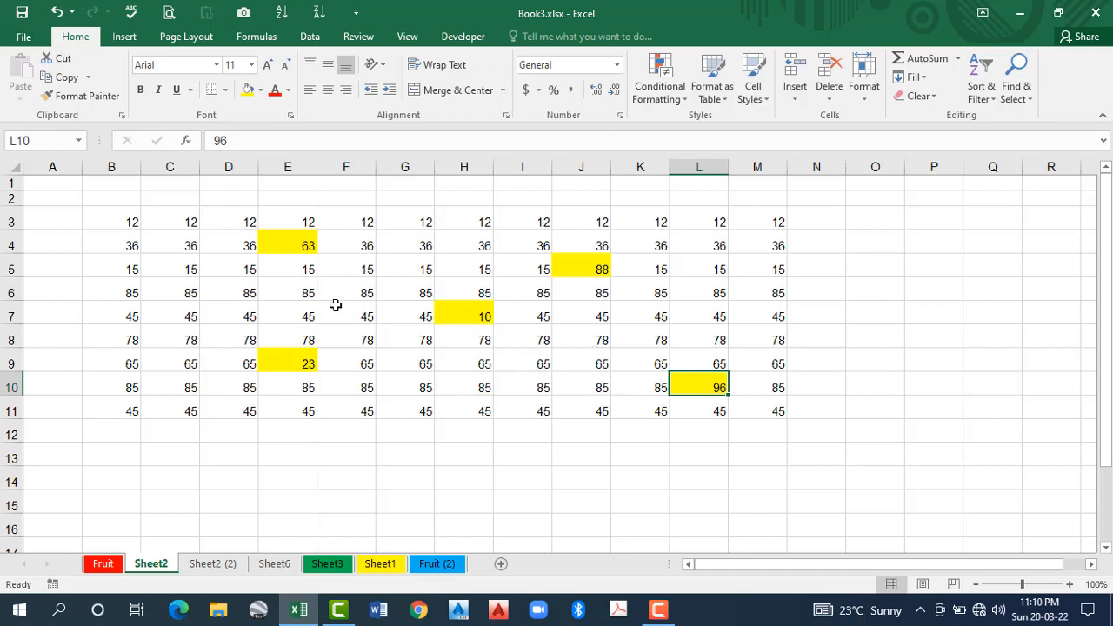
key("ctrl+z")
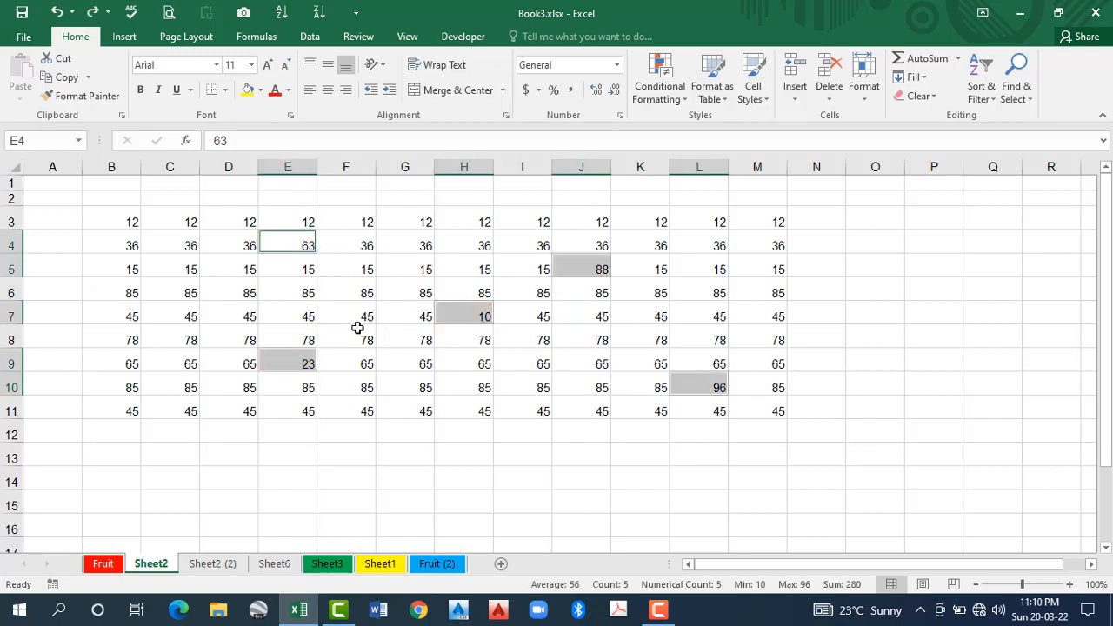
left_click(370, 293)
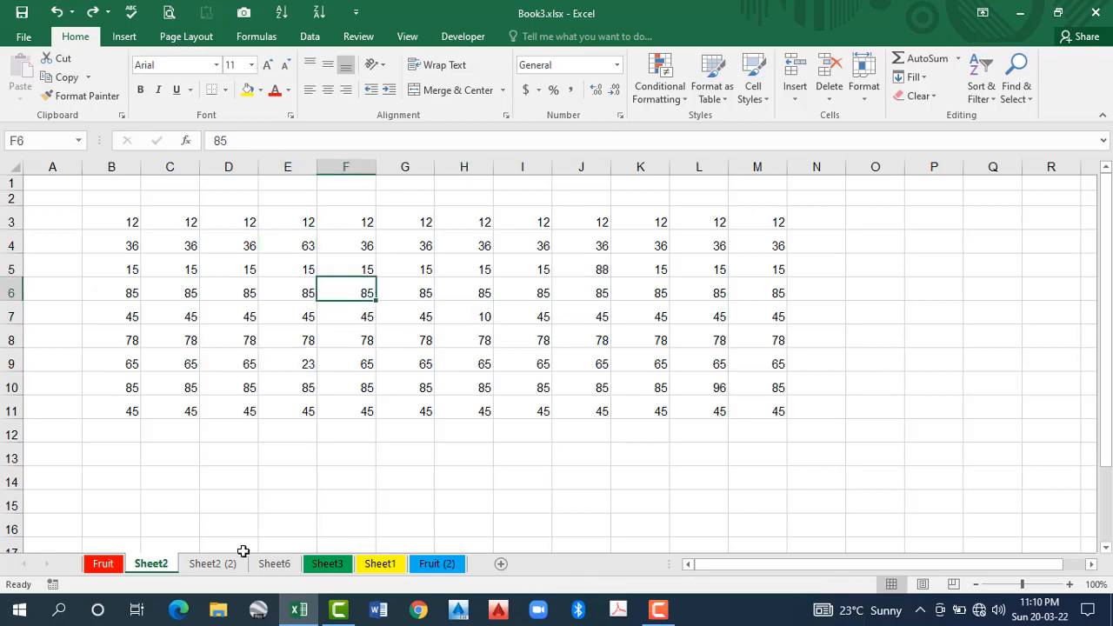
On Sheet2 (2), select the column differences within B3:J15 using Go To Special and fill those cells yellow
left_click(211, 561)
scroll(230, 432, "up", 2)
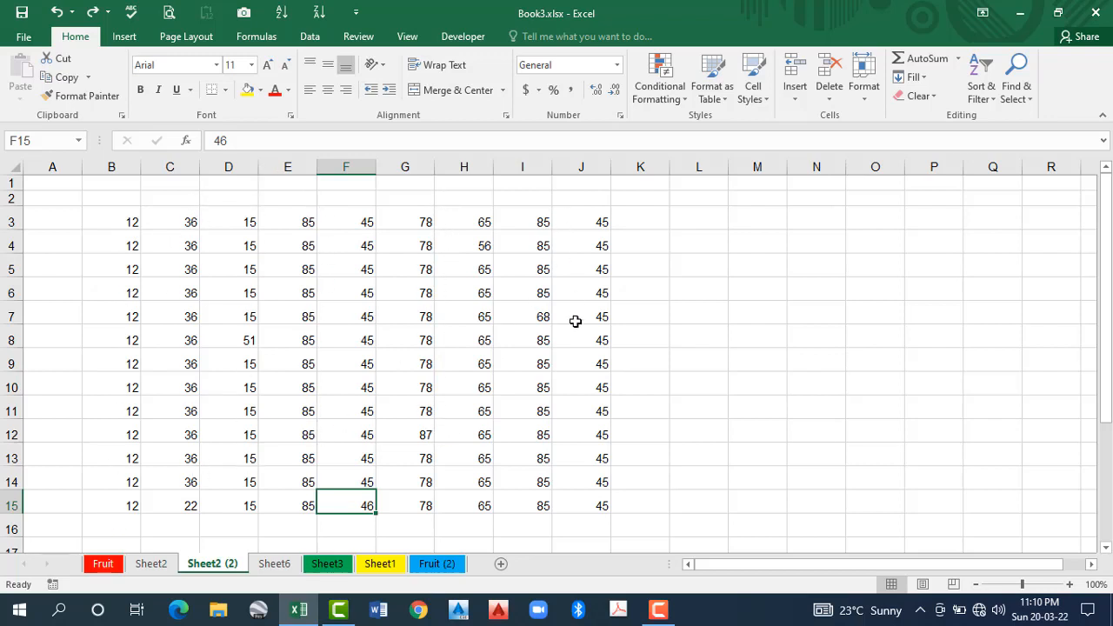
left_click_drag(121, 222, 578, 506)
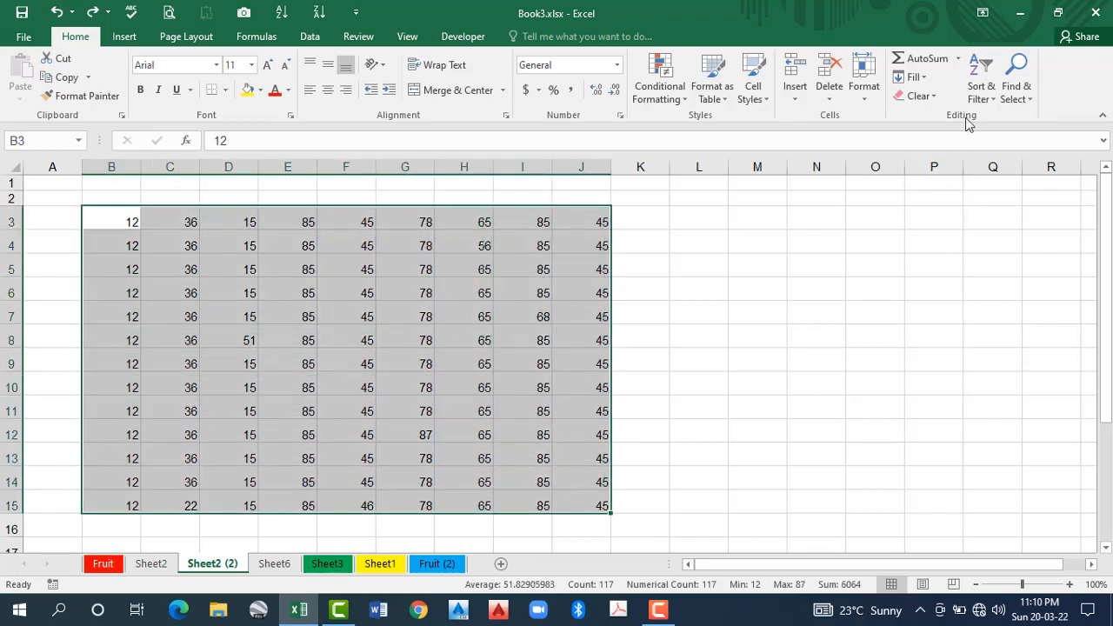
left_click(1016, 87)
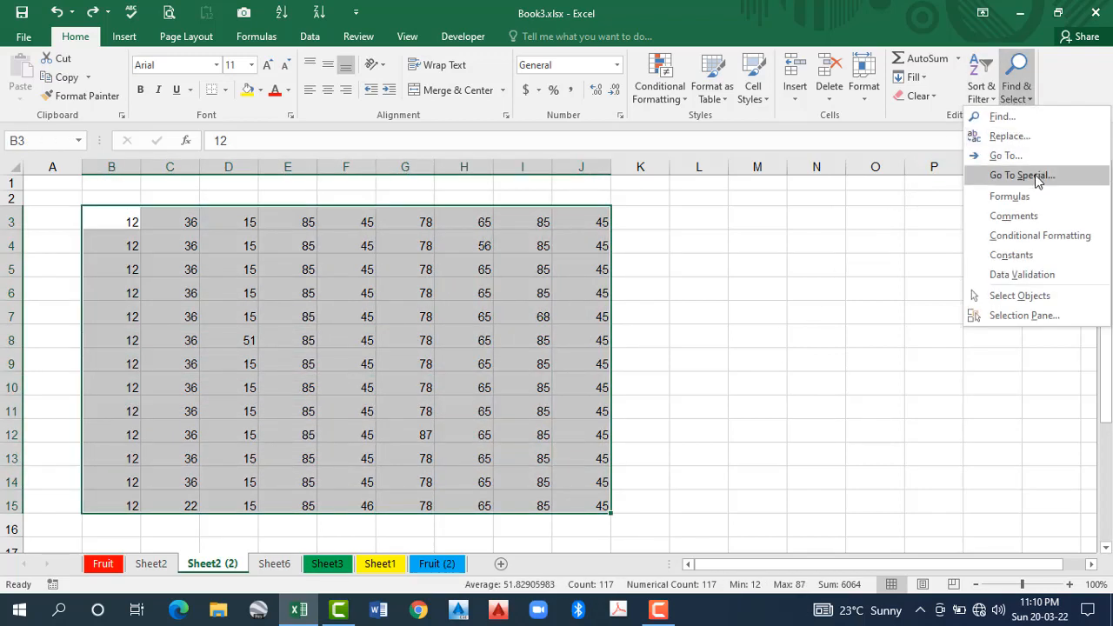
left_click(1022, 175)
left_click(886, 114)
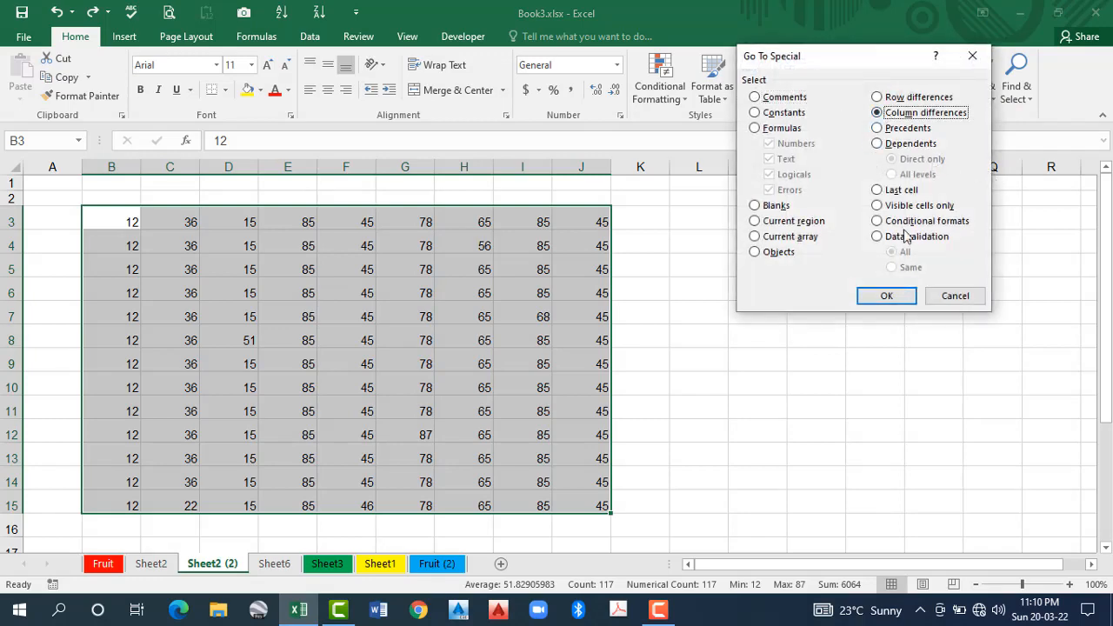
left_click(897, 297)
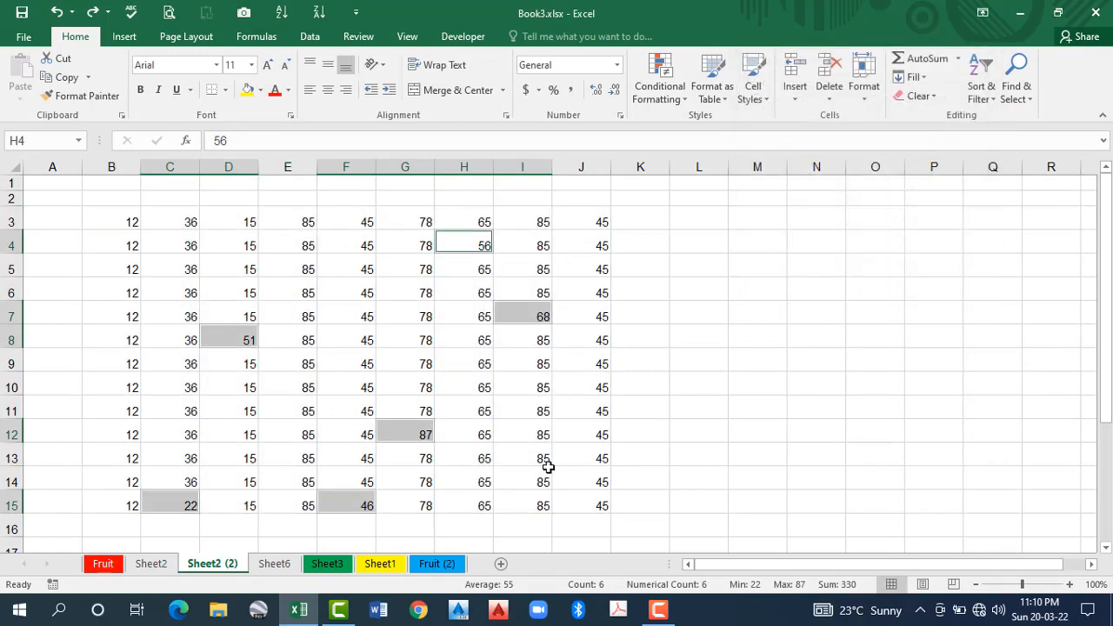
left_click(247, 90)
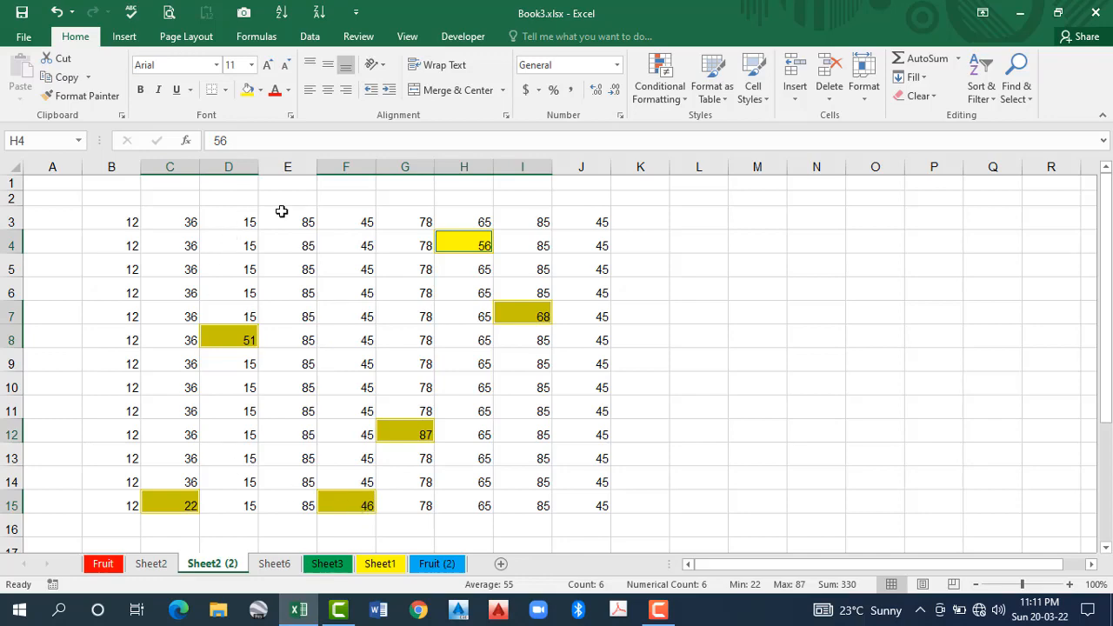
Switch to the Fruit sheet and review the Precedents and Dependents options of Go To Special without applying them
left_click(105, 563)
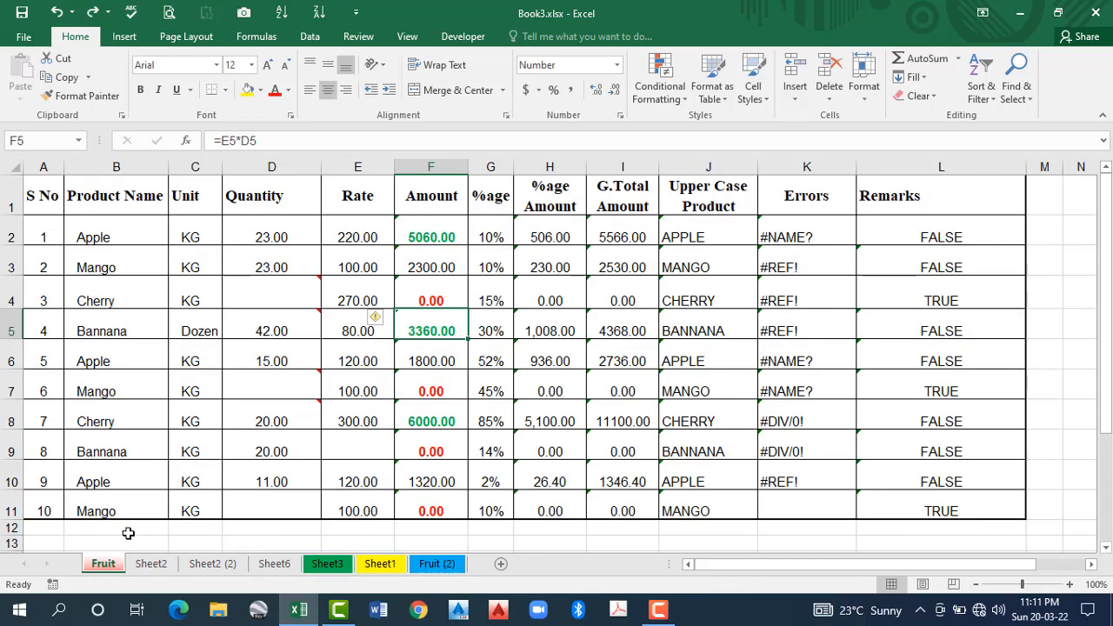
left_click(1018, 96)
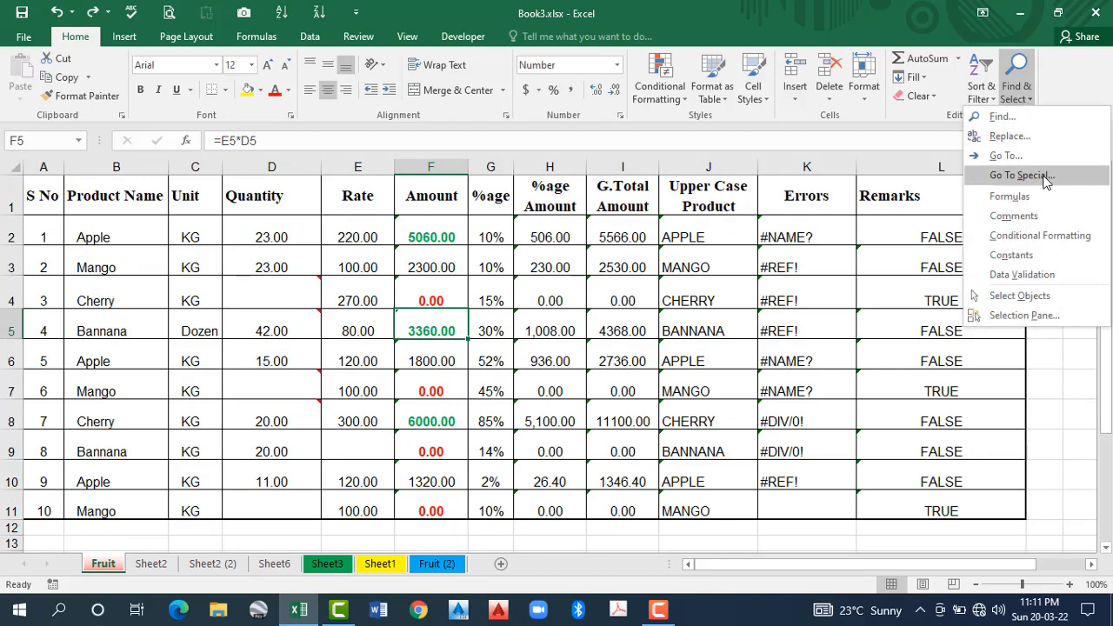
left_click(1022, 175)
left_click(881, 129)
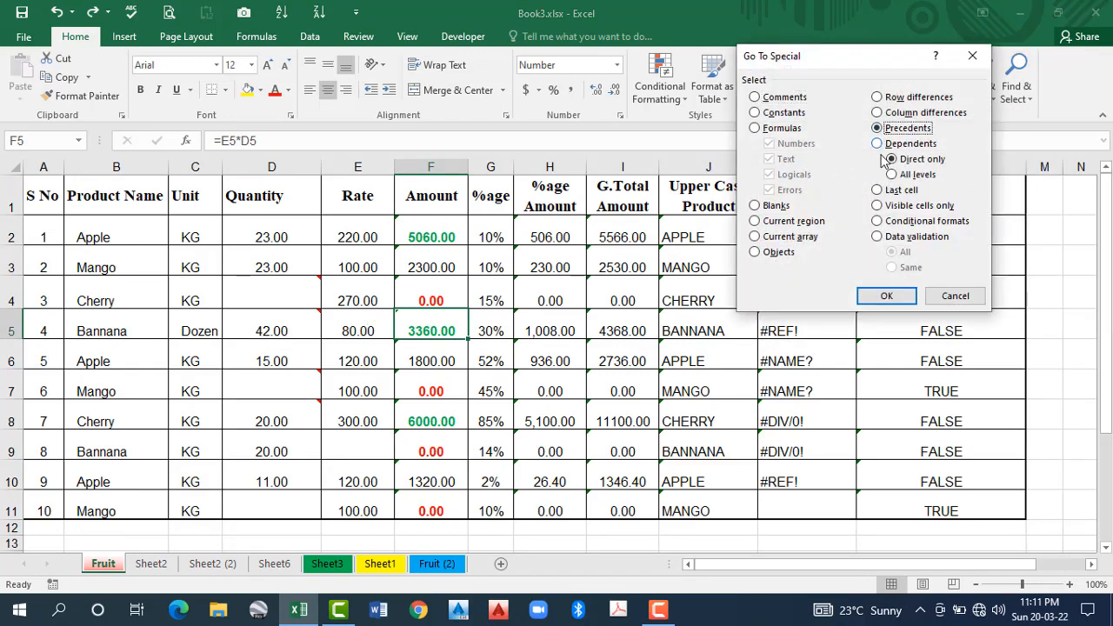
left_click(879, 144)
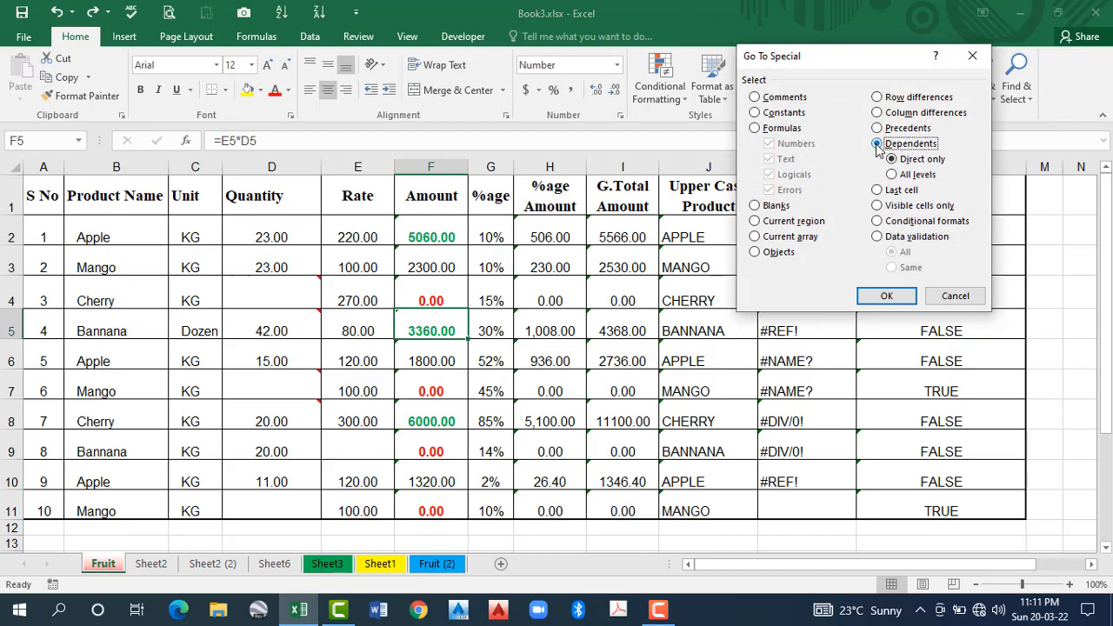
left_click(878, 129)
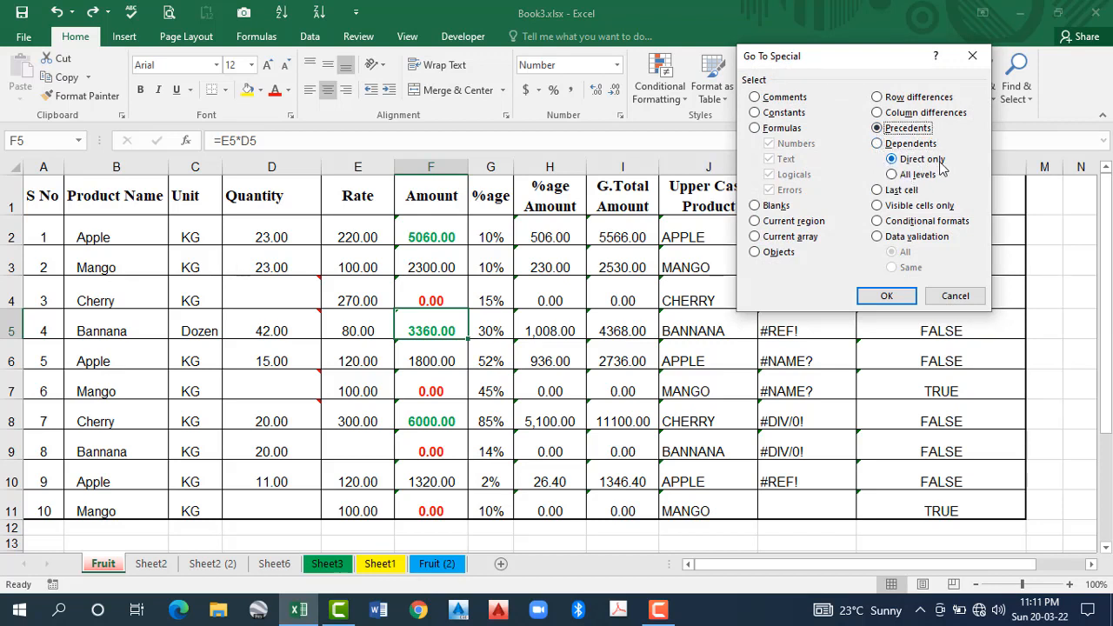
left_click(879, 145)
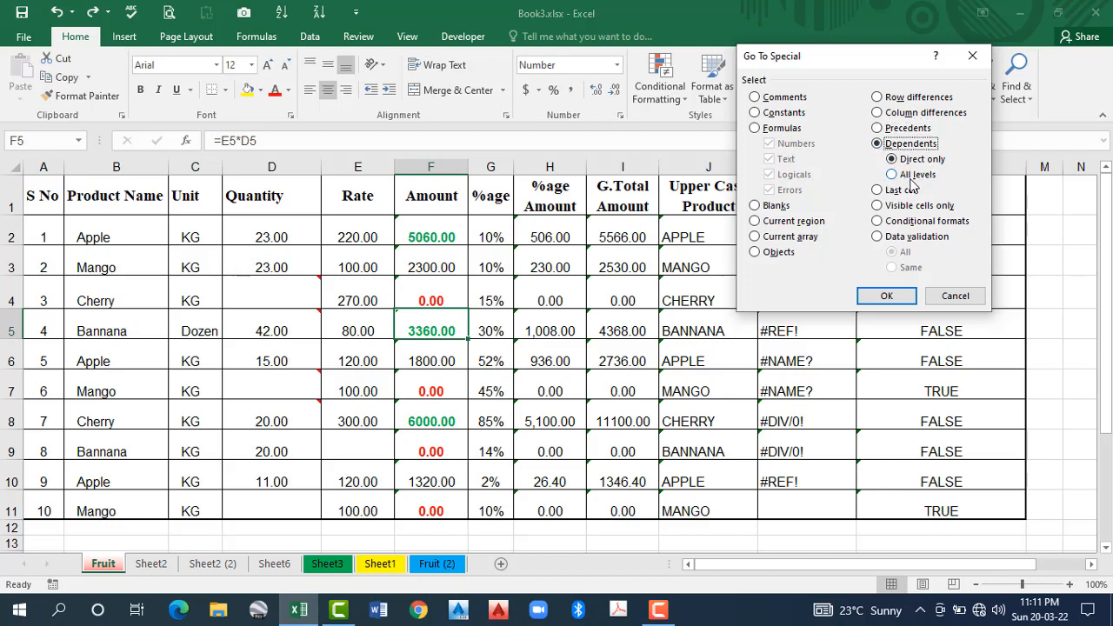
left_click(955, 296)
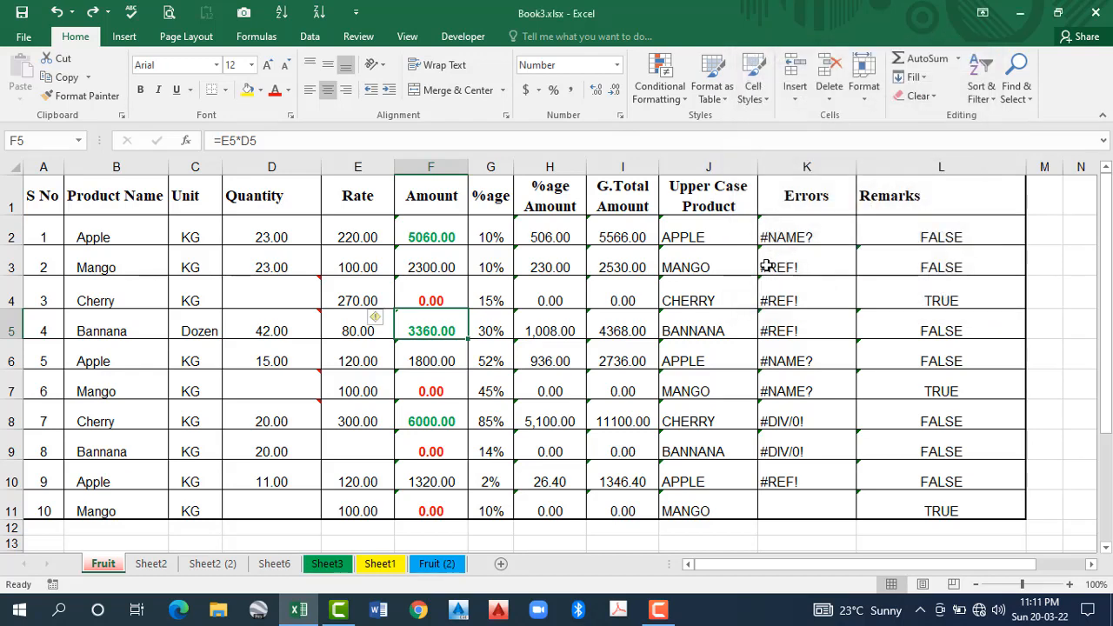
Clear the contents of B18:J24 below the fruit table
scroll(435, 392, "down", 2)
left_click_drag(165, 428, 685, 512)
key("Delete")
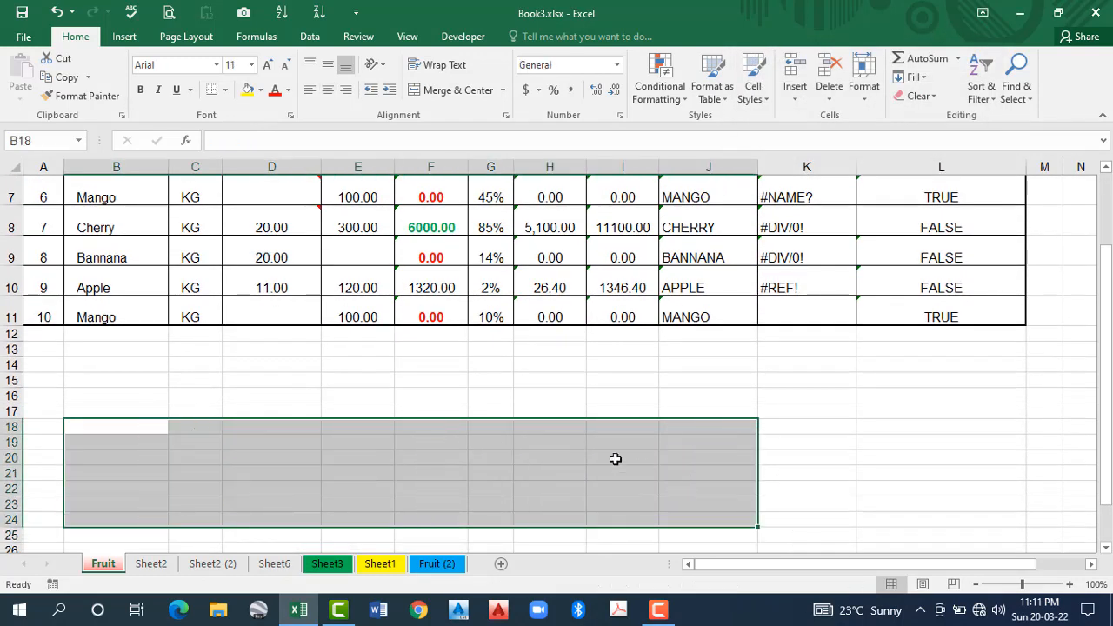
Enter 45 in F15 and 23 in G15, and add them in H15 with the formula =F15+G15
left_click(405, 383)
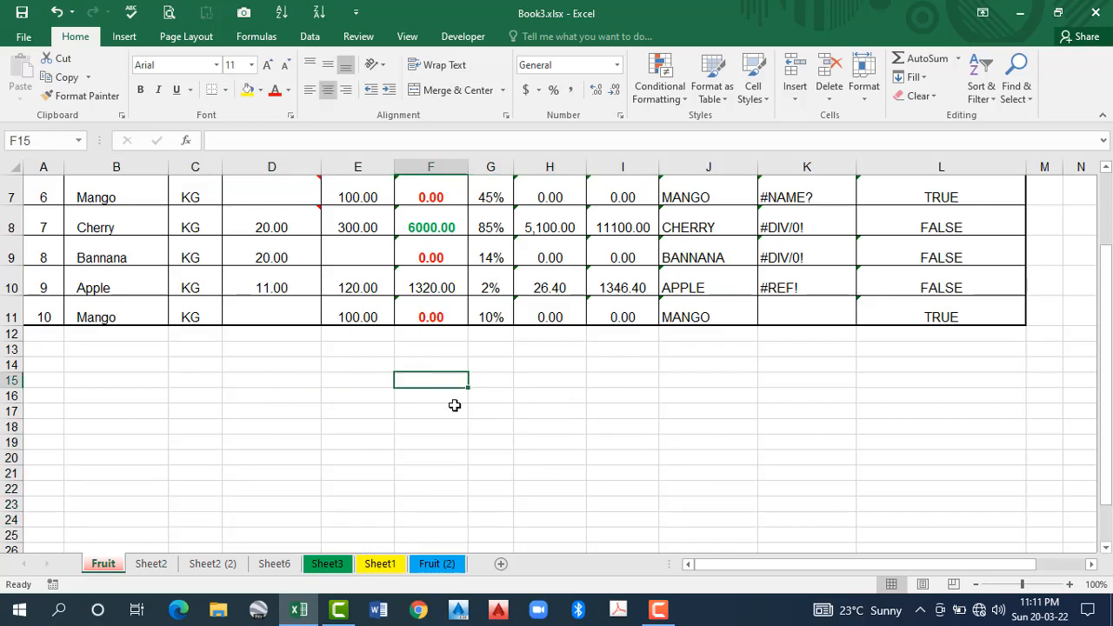
type("45")
key("Tab")
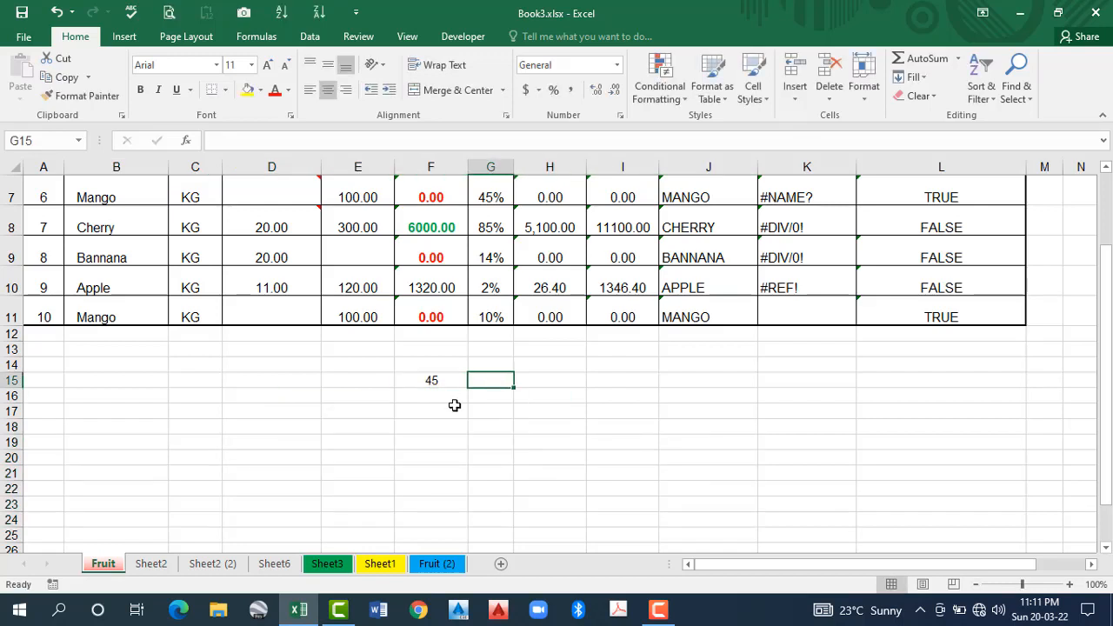
type("23")
key("Tab")
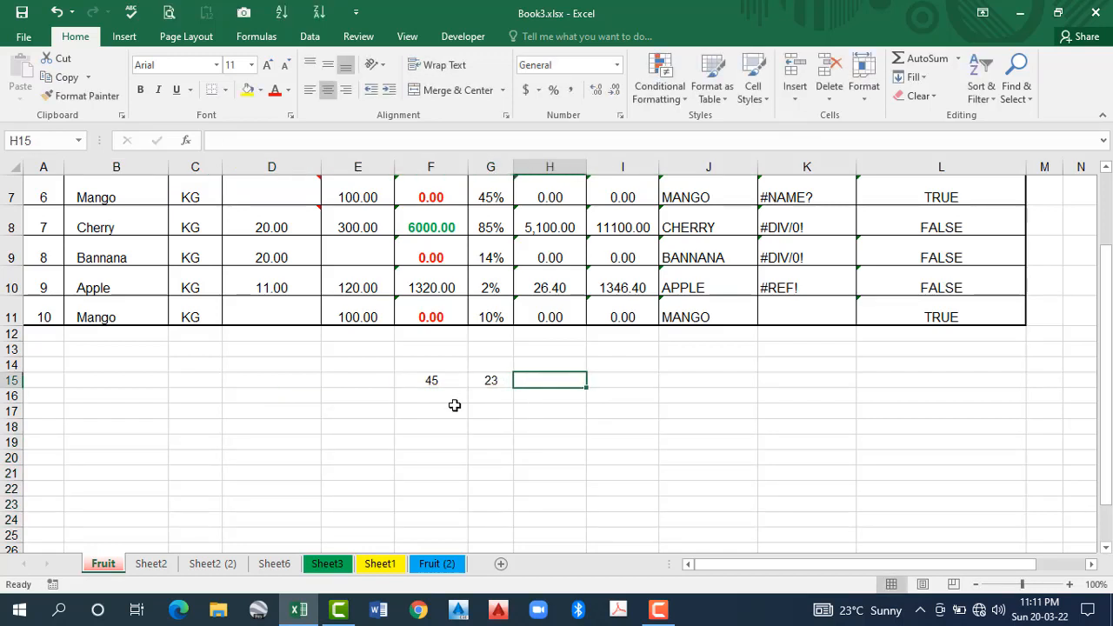
type("=")
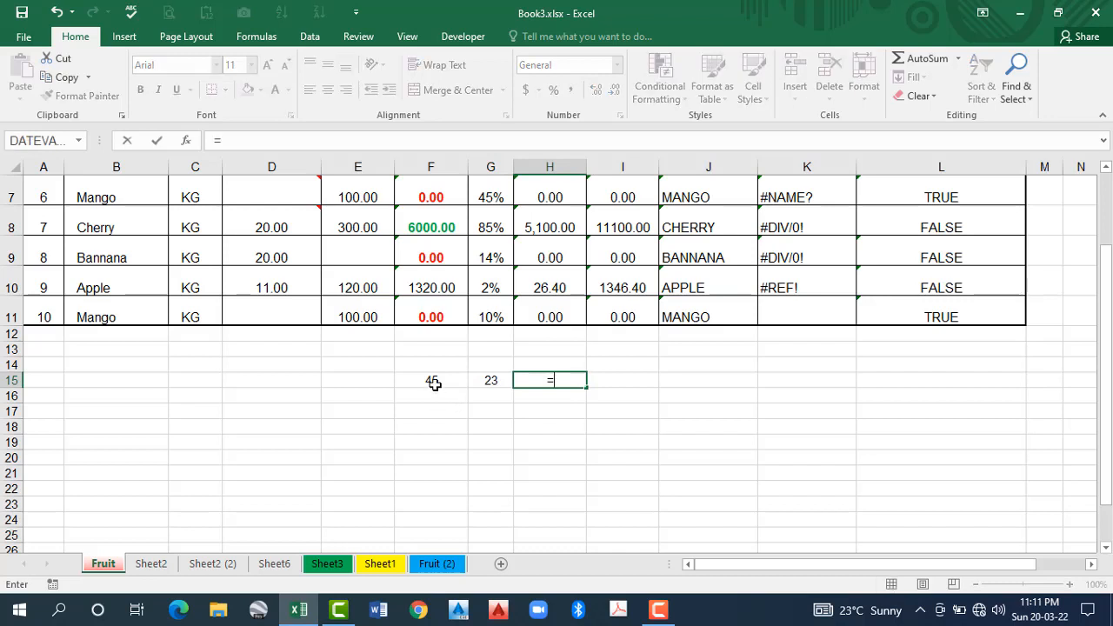
left_click(434, 383)
type("+")
left_click(492, 380)
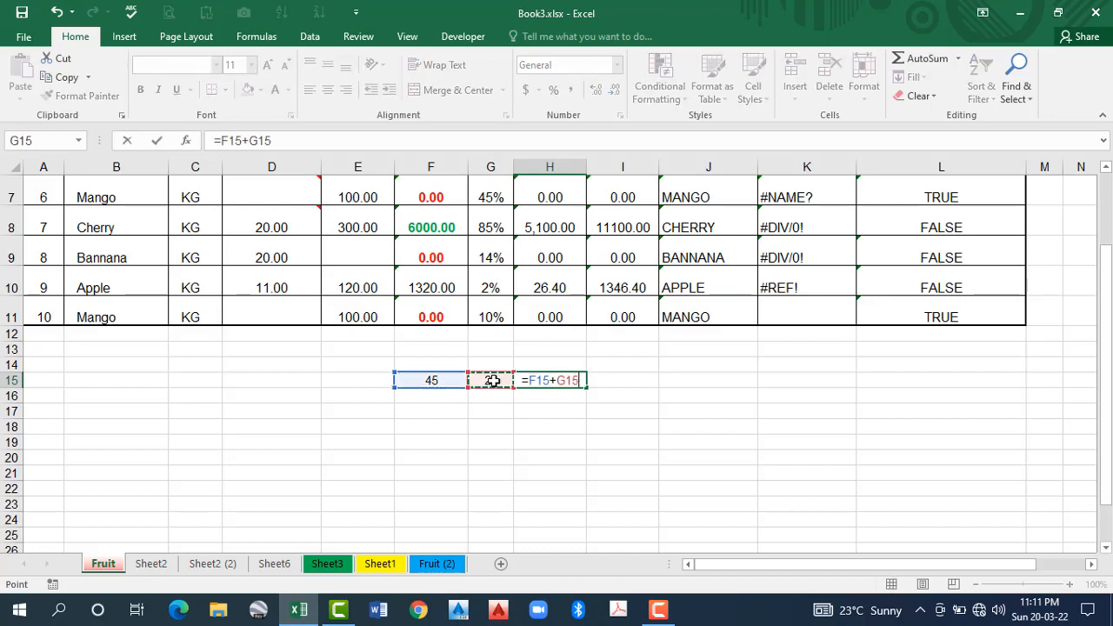
key("Return")
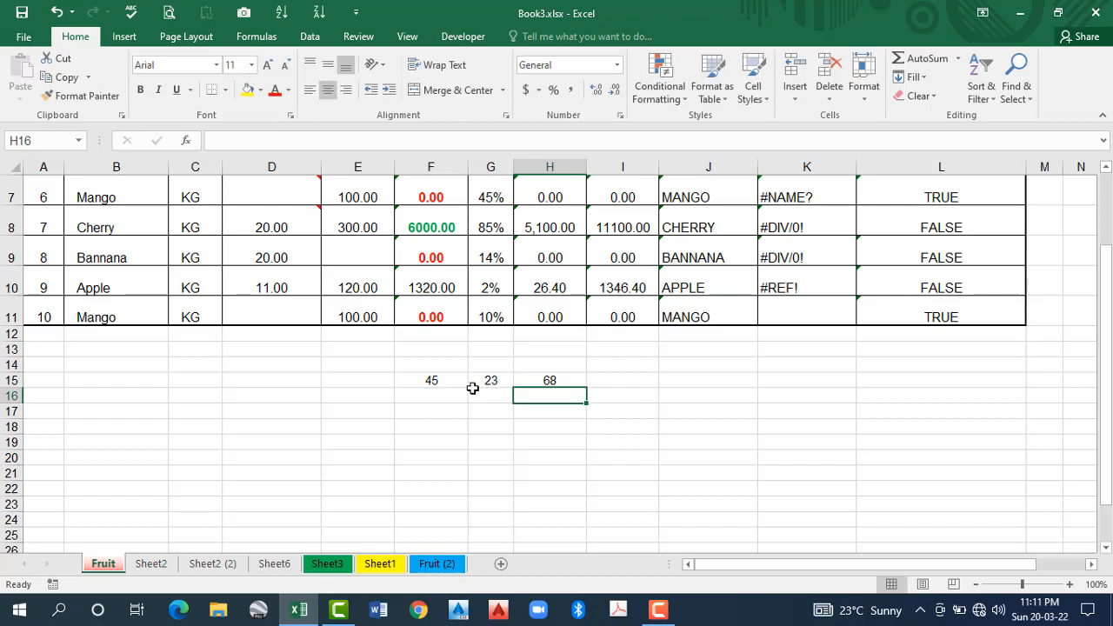
Try to trace the precedents of cell F15
left_click(452, 381)
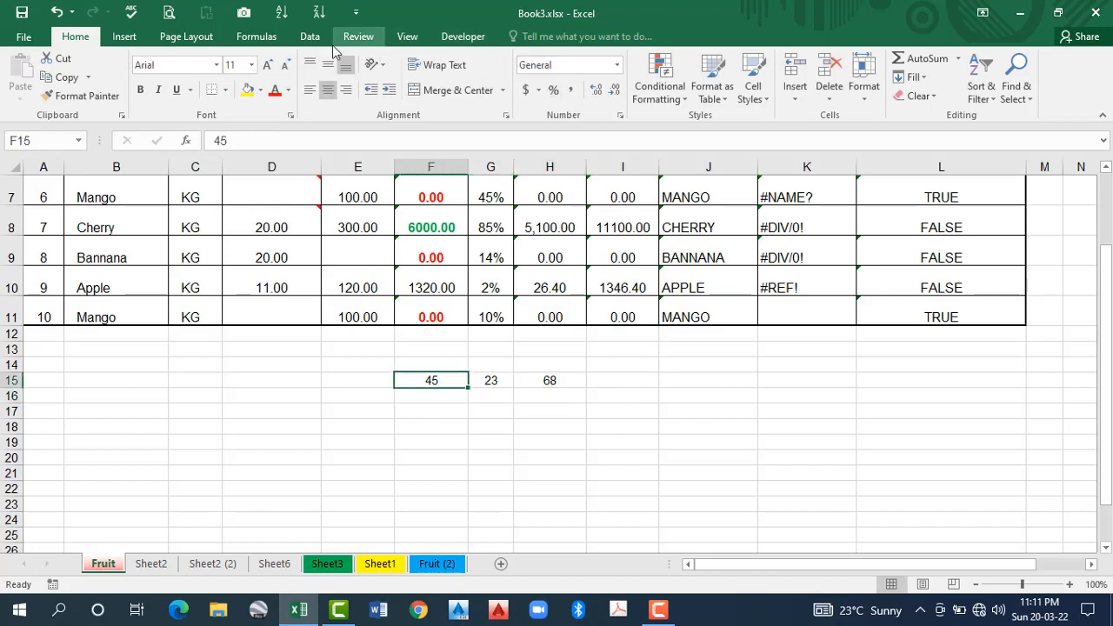
left_click(252, 36)
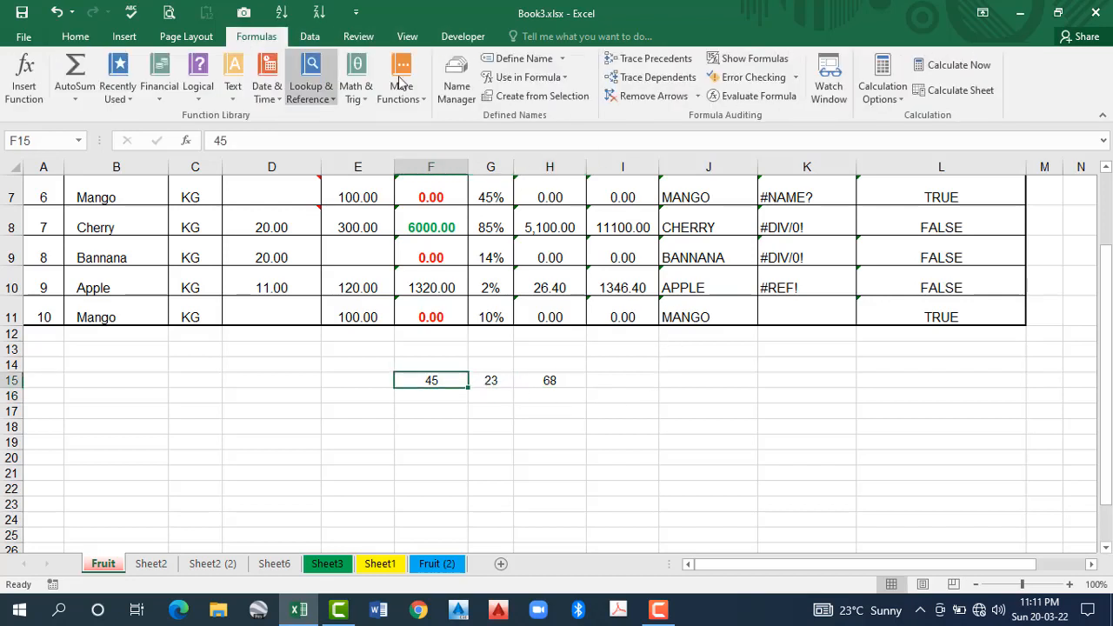
left_click(658, 59)
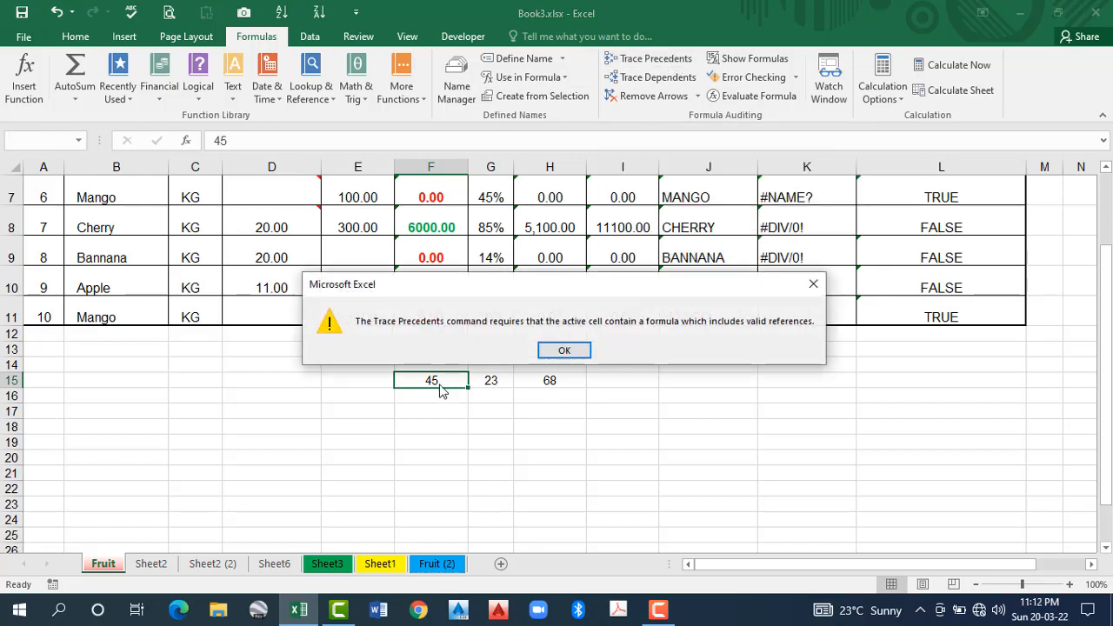
left_click(564, 352)
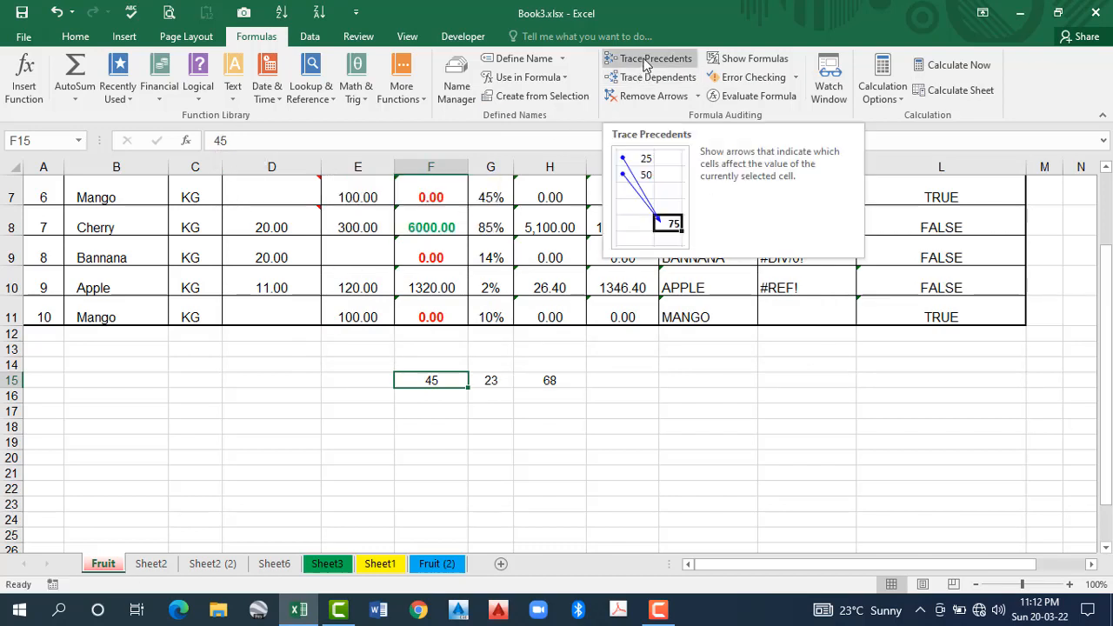
left_click(648, 60)
left_click(565, 352)
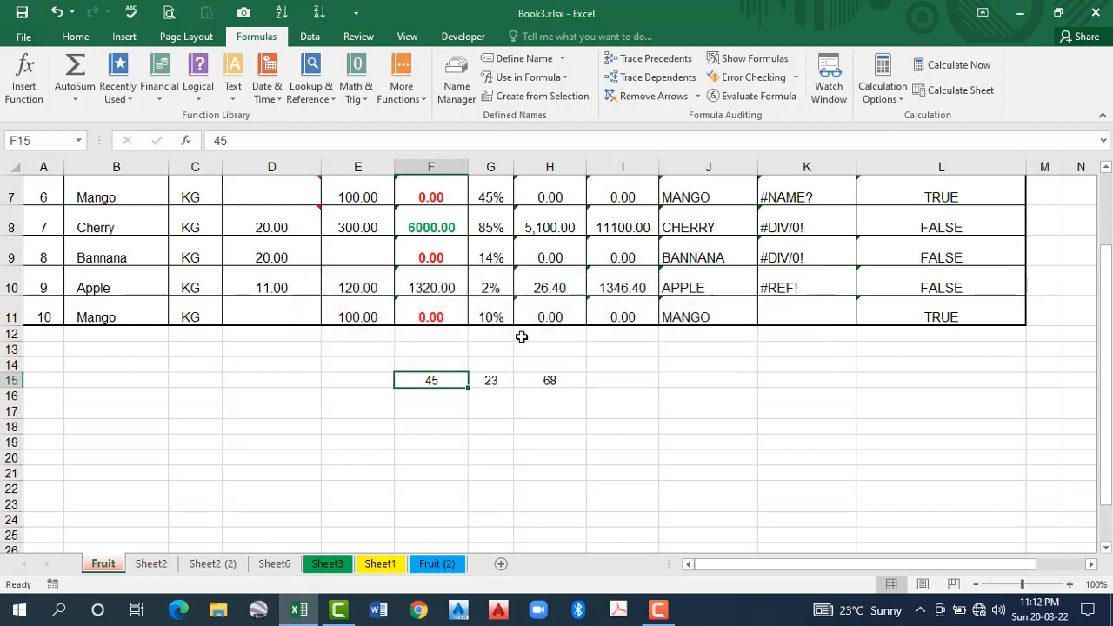
Trace the dependents of cell F15 and compare it with the formula cell H15
left_click(550, 380)
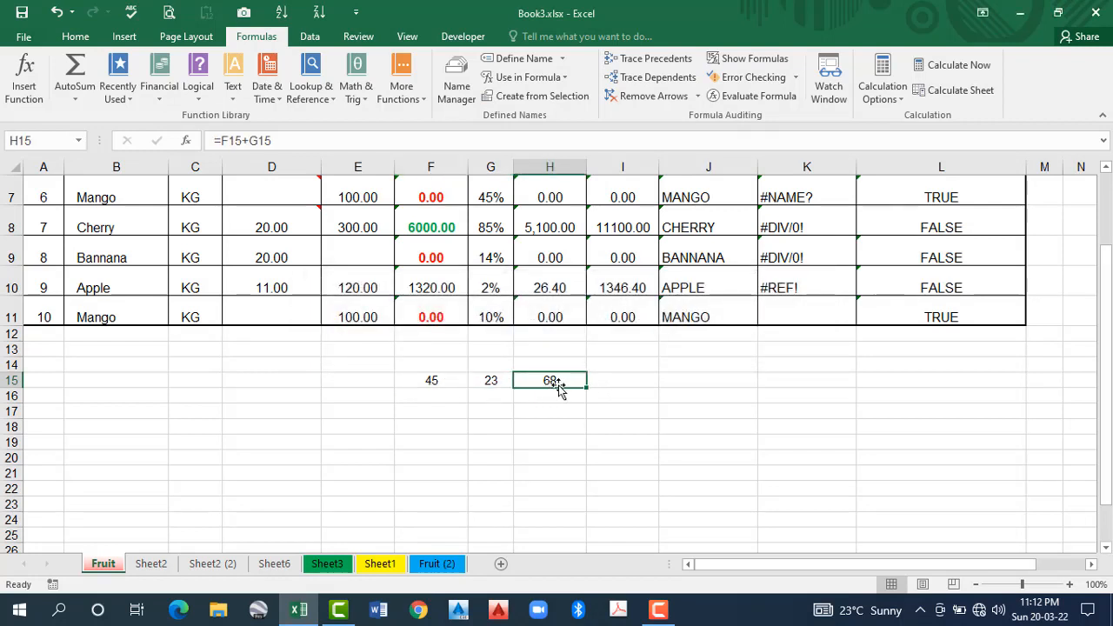
left_click(435, 380)
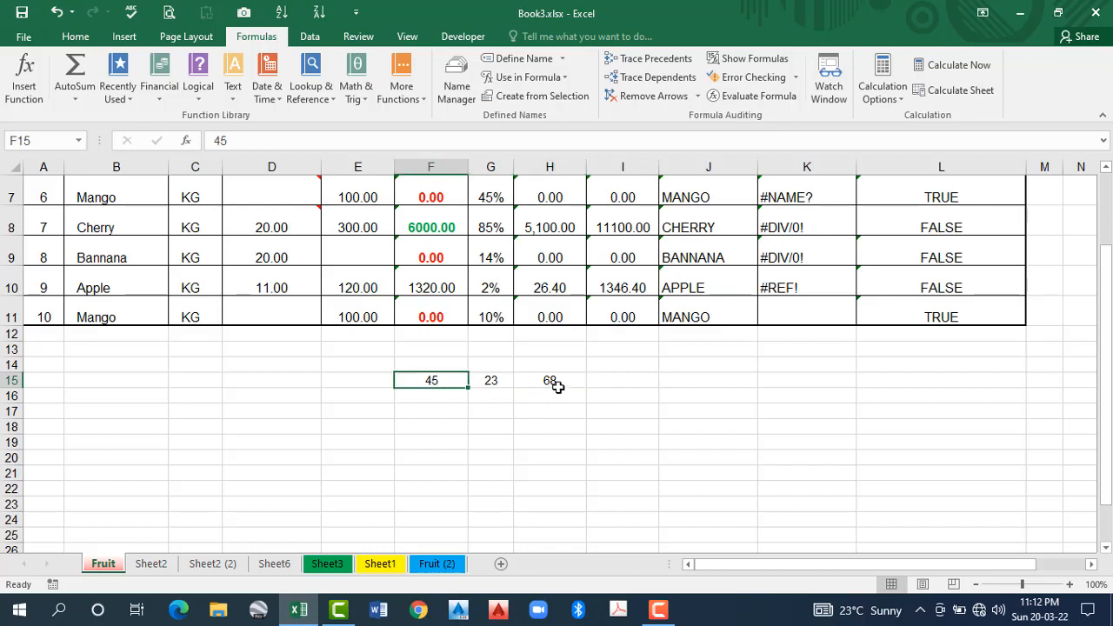
left_click(648, 80)
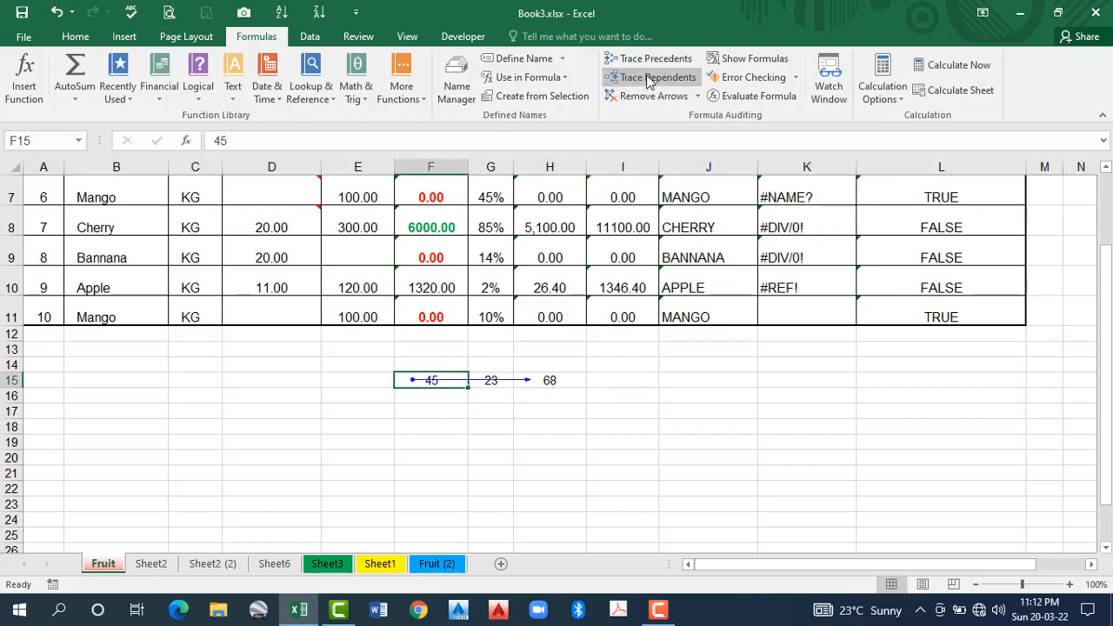
left_click(551, 379)
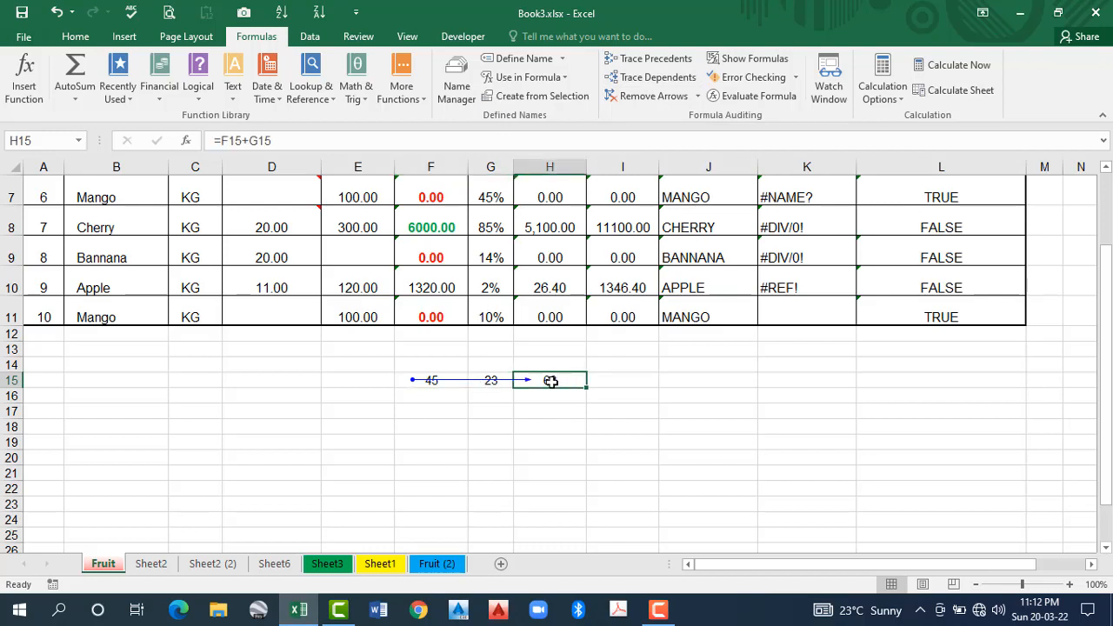
left_click(431, 391)
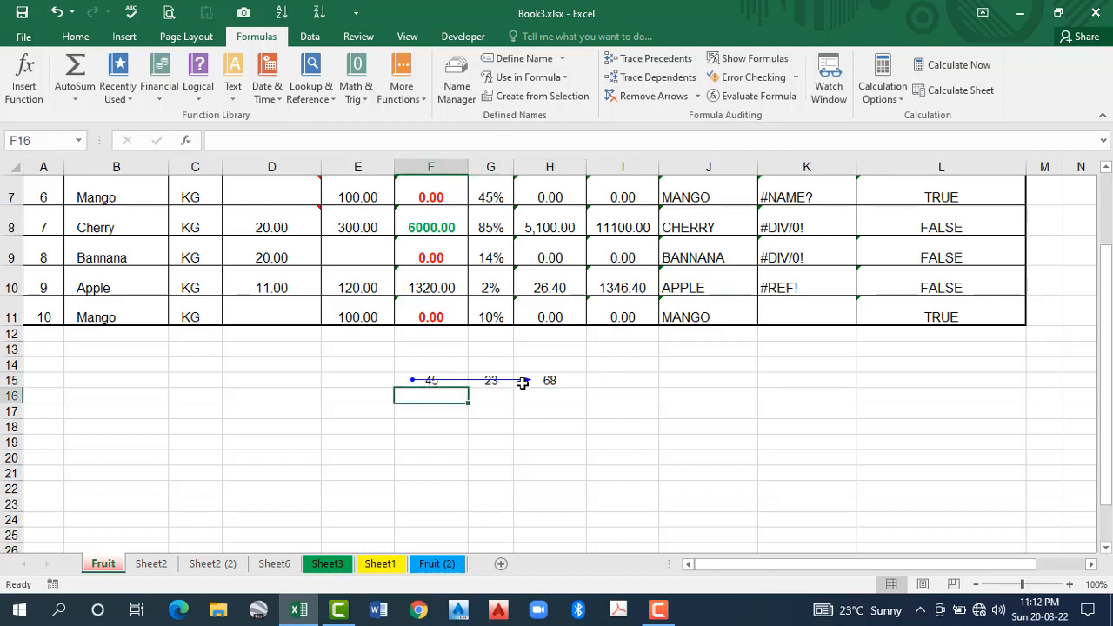
left_click(547, 379)
left_click(405, 380)
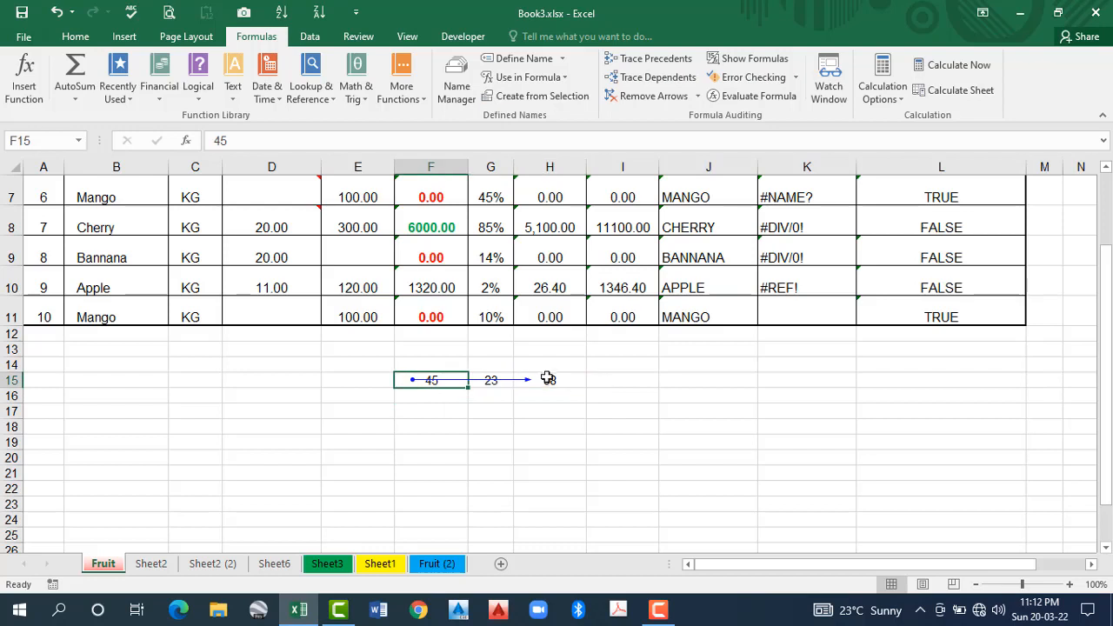
Compare cells F15, G15 and H15 along the dependents arrow, and remove the trace arrows
left_click(547, 380)
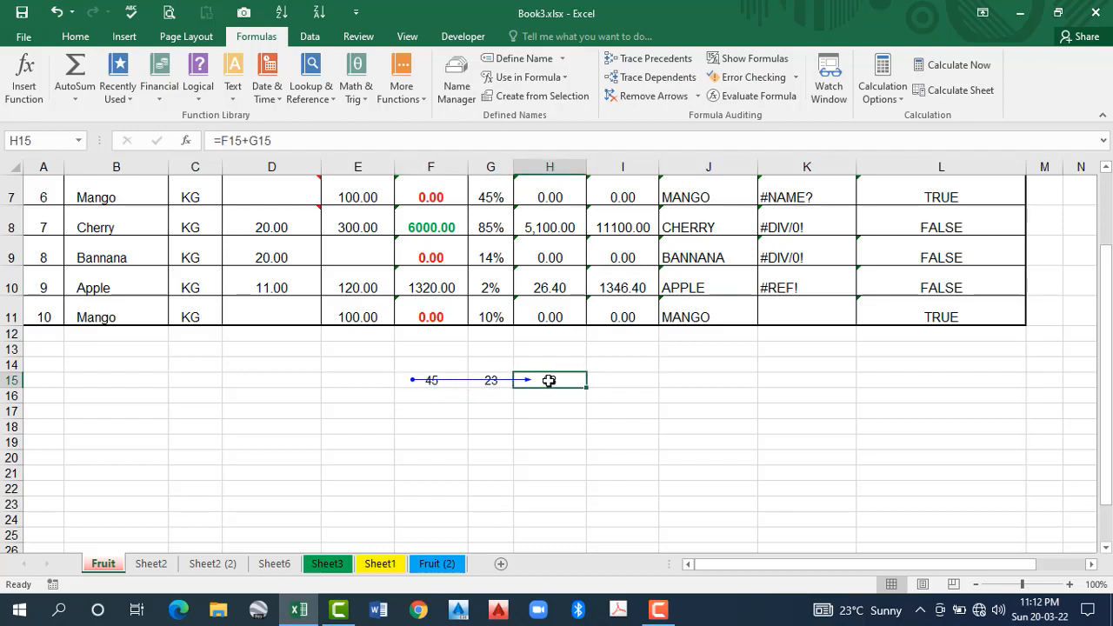
left_click(489, 383)
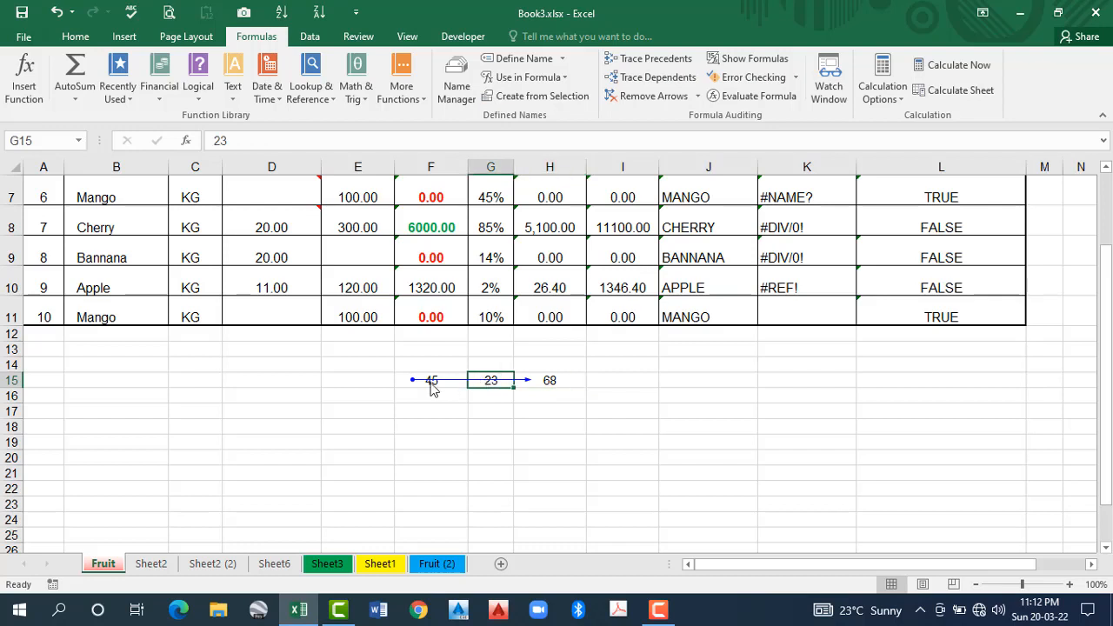
left_click(406, 381)
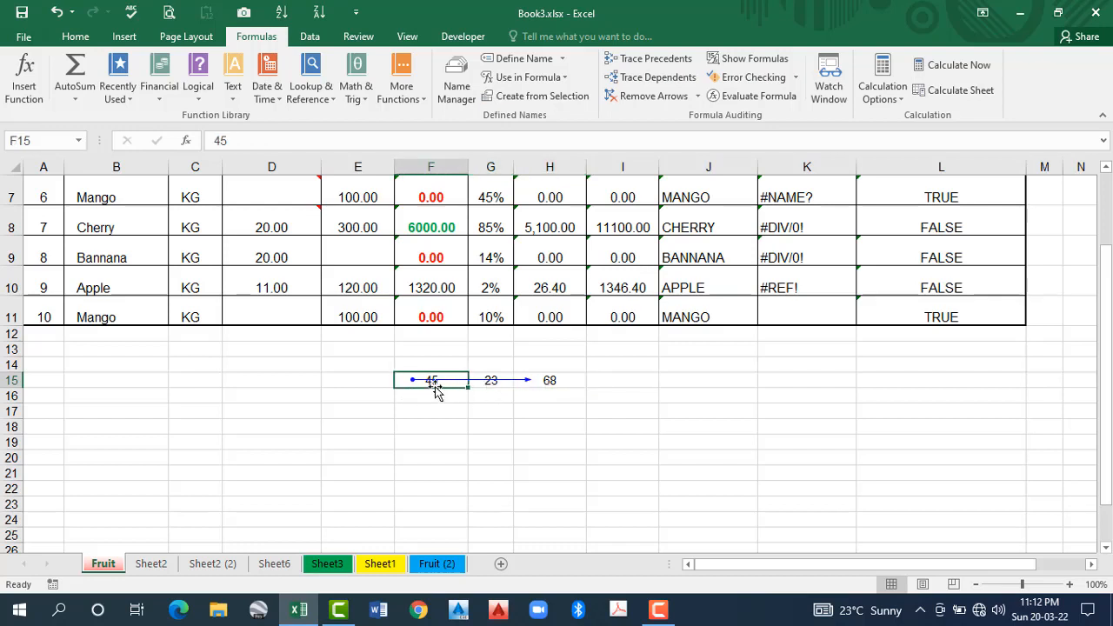
left_click(552, 379)
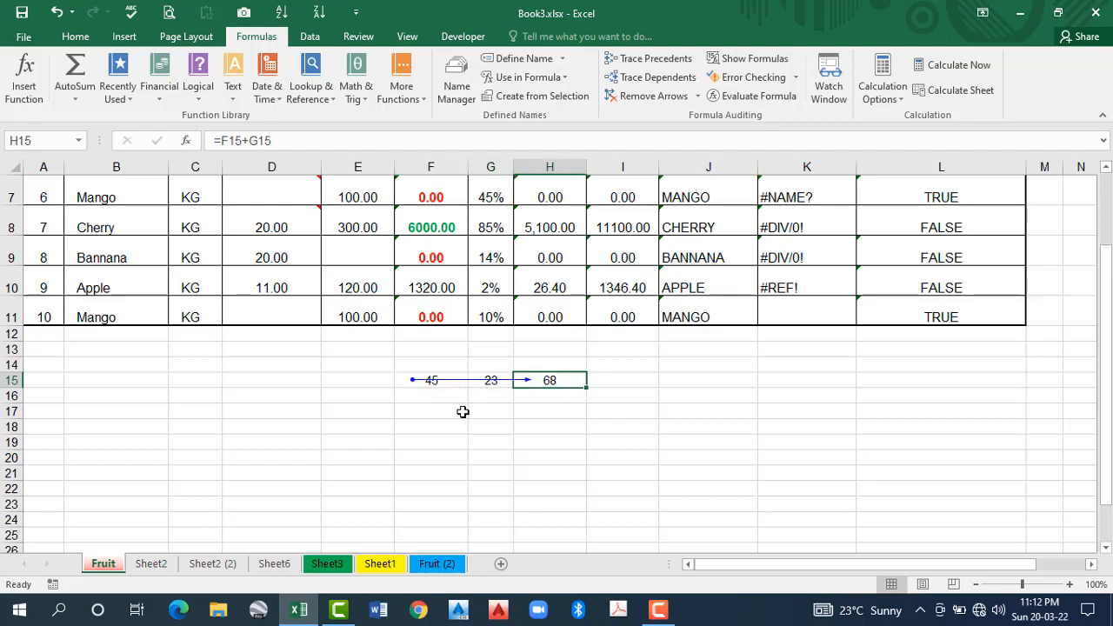
left_click(406, 379)
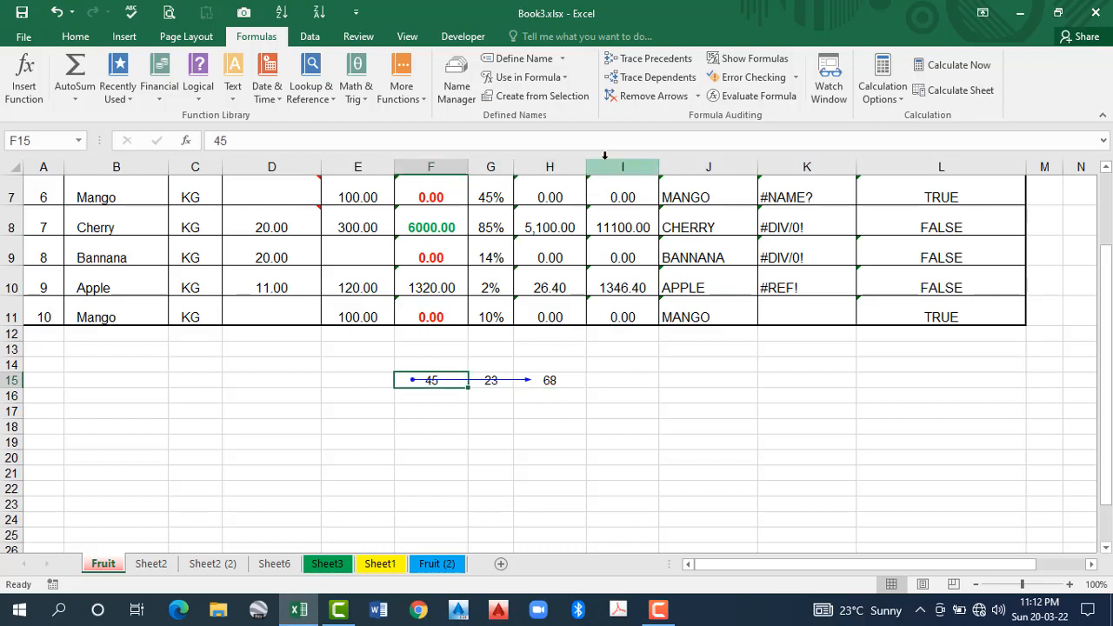
left_click(643, 95)
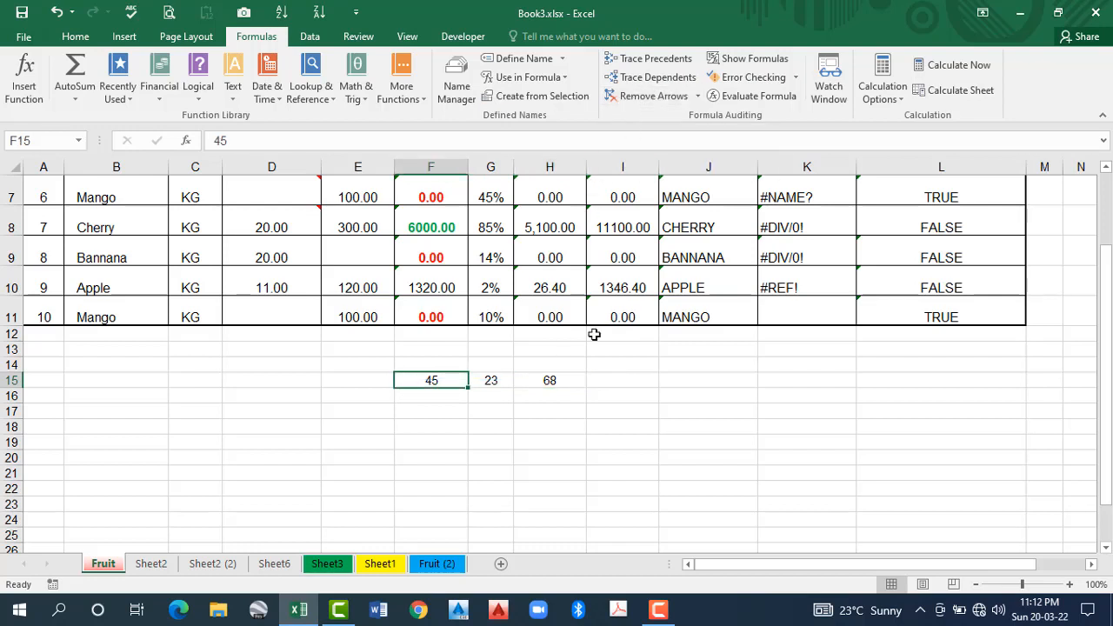
Try to trace the precedents of cell G15, trace its dependents instead, and remove the arrows
left_click(491, 381)
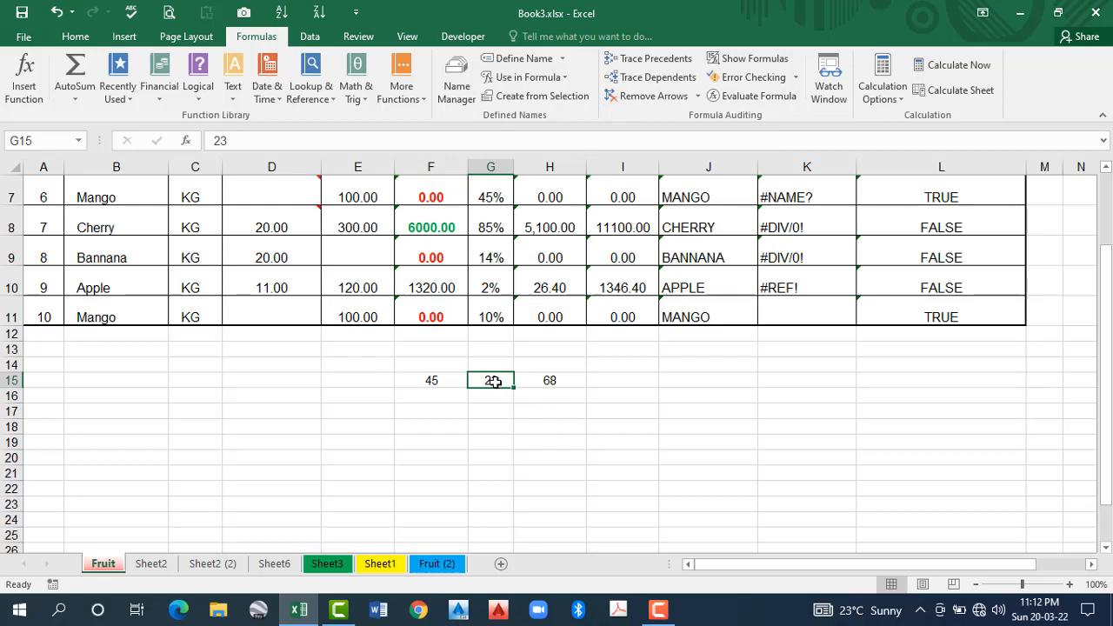
left_click(646, 61)
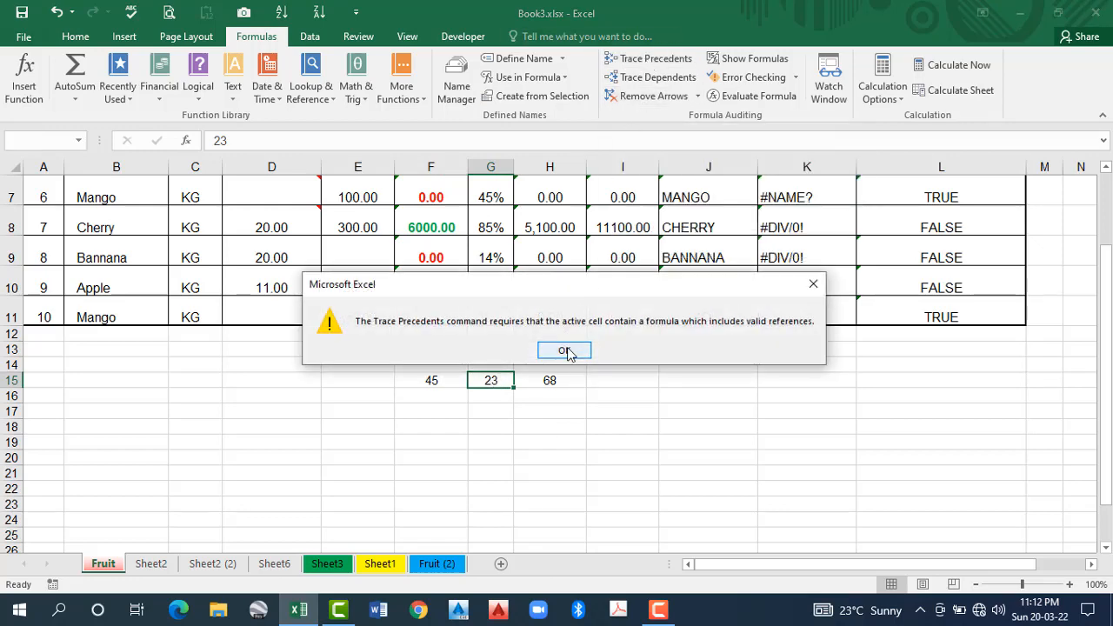
left_click(566, 350)
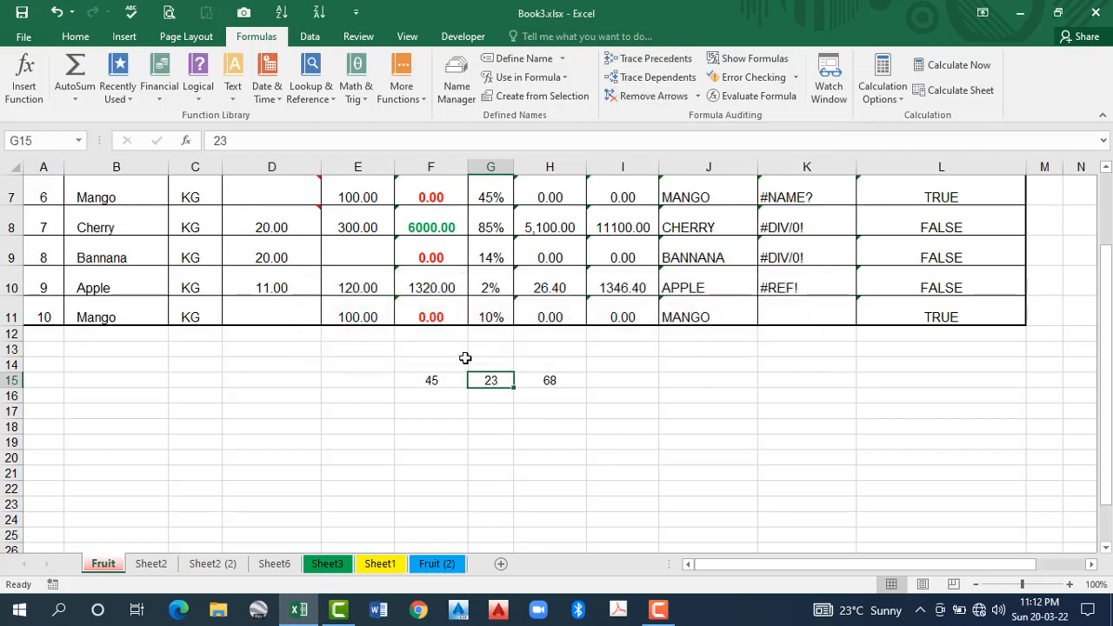
left_click(657, 81)
left_click(636, 97)
Trace the precedents of formula cell H15 and try to trace its dependents
left_click(550, 380)
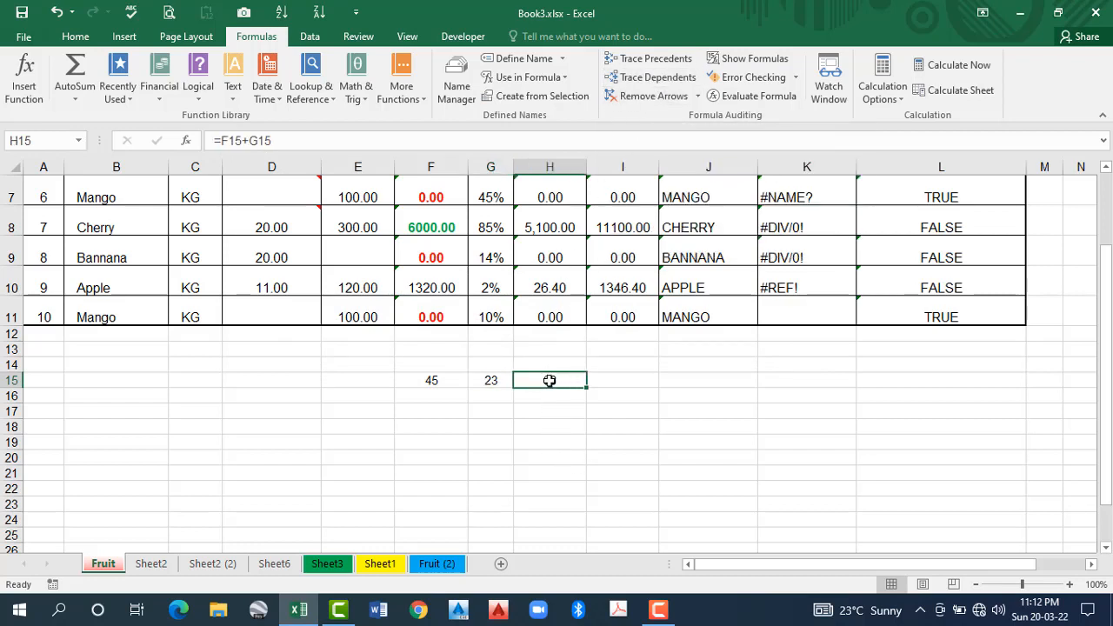
left_click(639, 60)
left_click(636, 80)
left_click(570, 353)
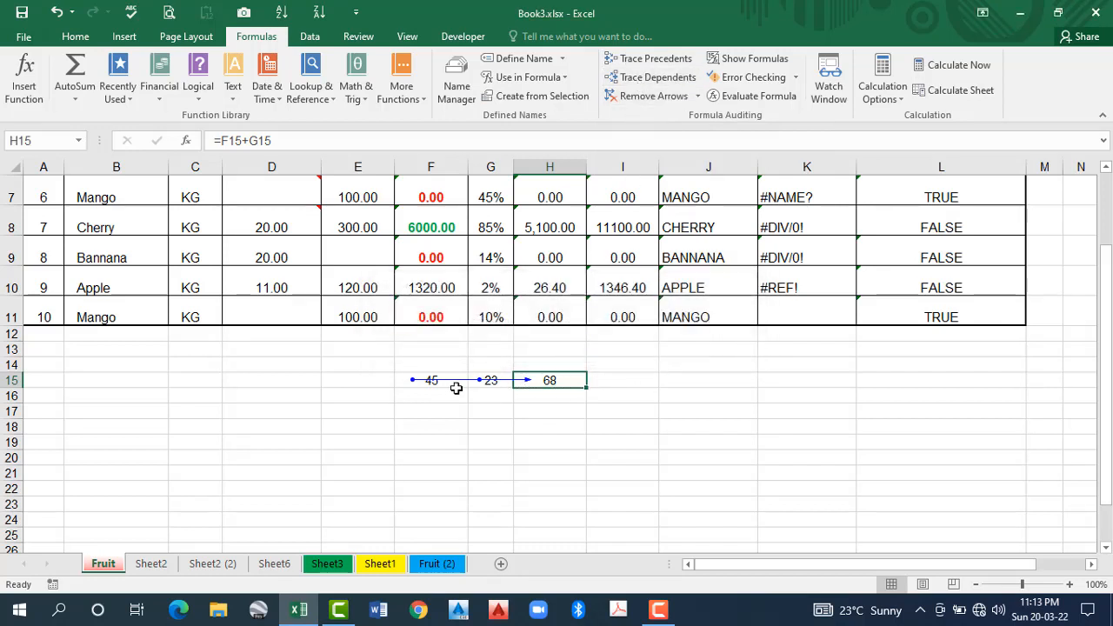
Clear the contents of the sample cells F15:H15 below the fruit table
left_click_drag(445, 382, 557, 381)
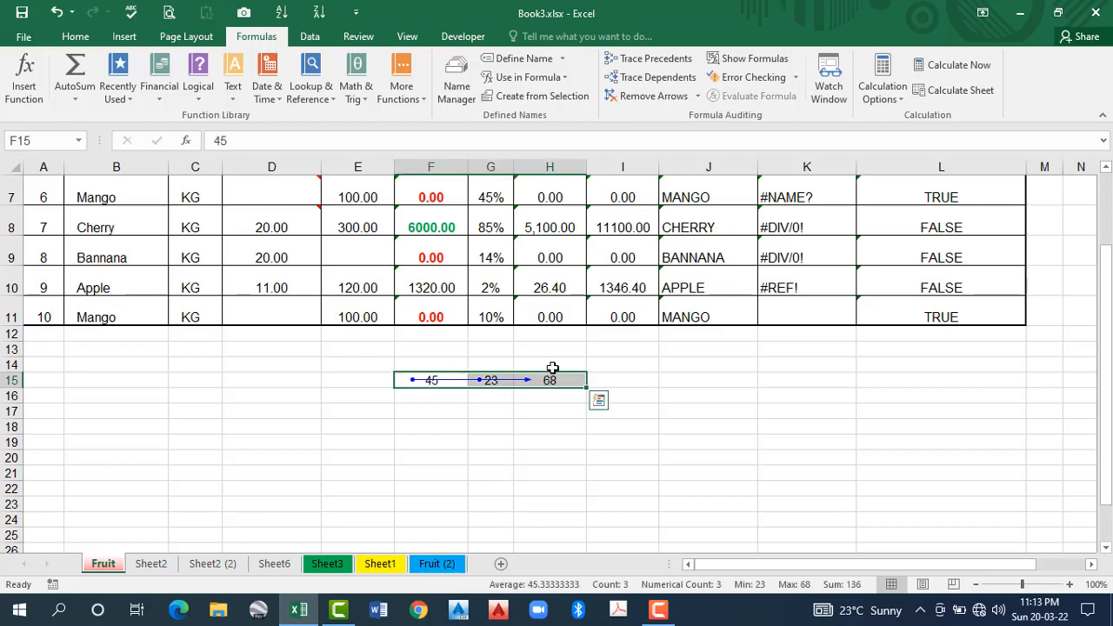
key("Delete")
left_click(527, 390)
scroll(548, 235, "up", 2)
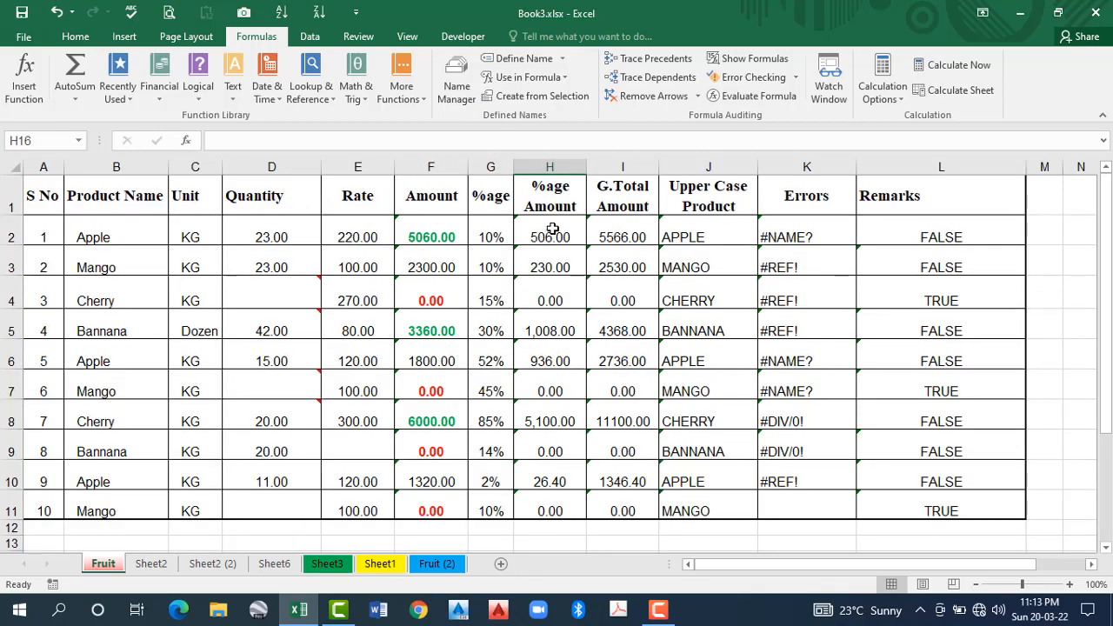
Use Go To Special to select the direct-only precedents of the G.Total Amount formulas in I2:I11
left_click_drag(548, 240, 550, 392)
left_click_drag(651, 228, 641, 509)
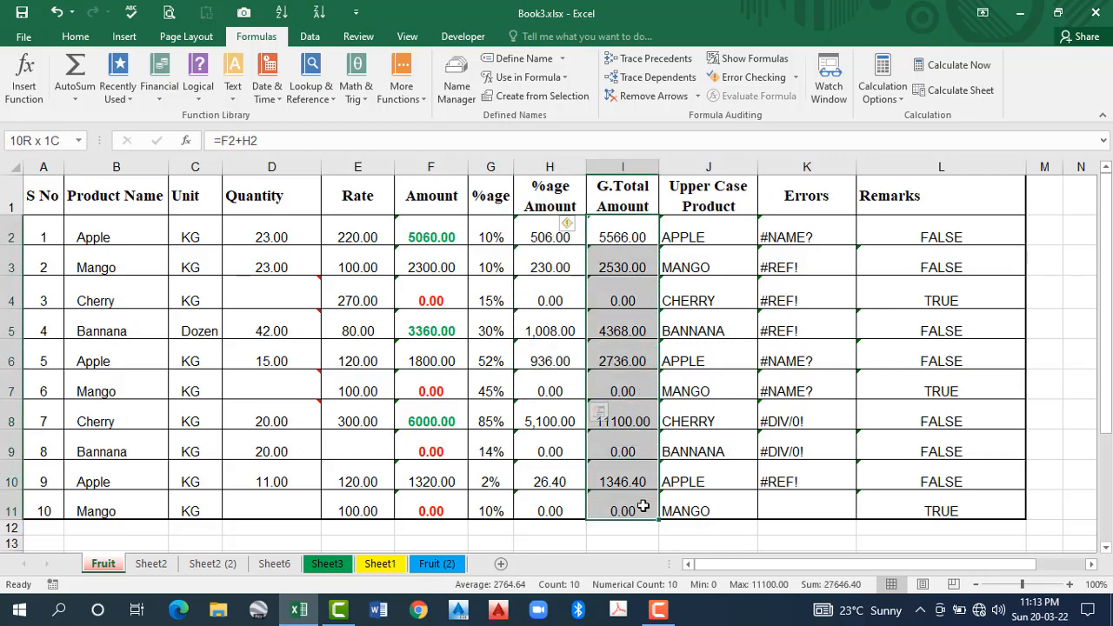
left_click(73, 39)
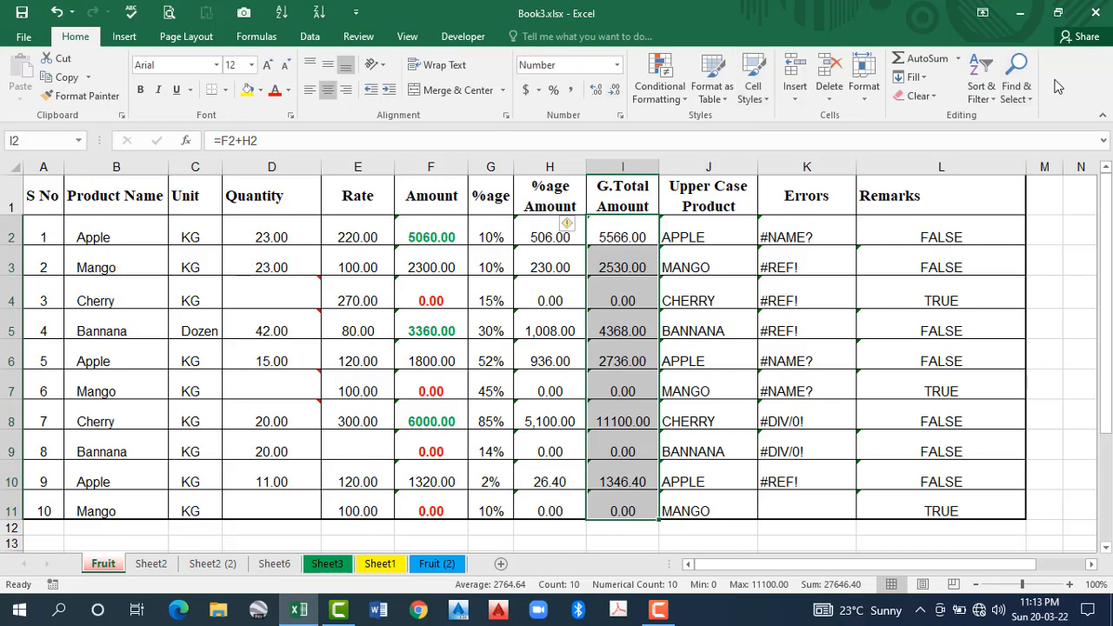
left_click(1026, 100)
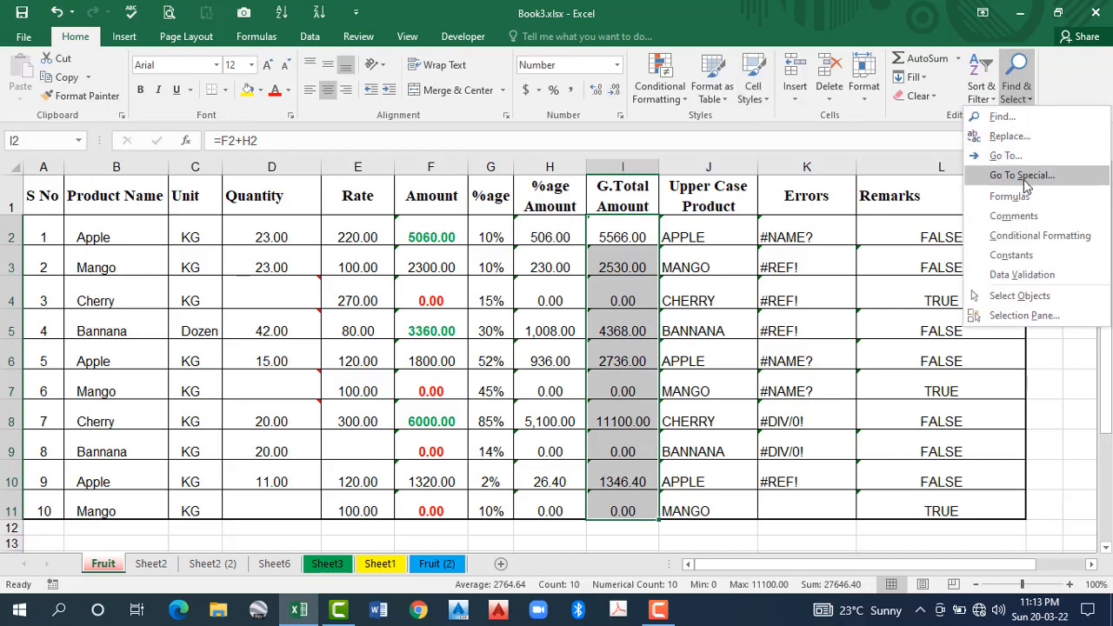
left_click(1025, 176)
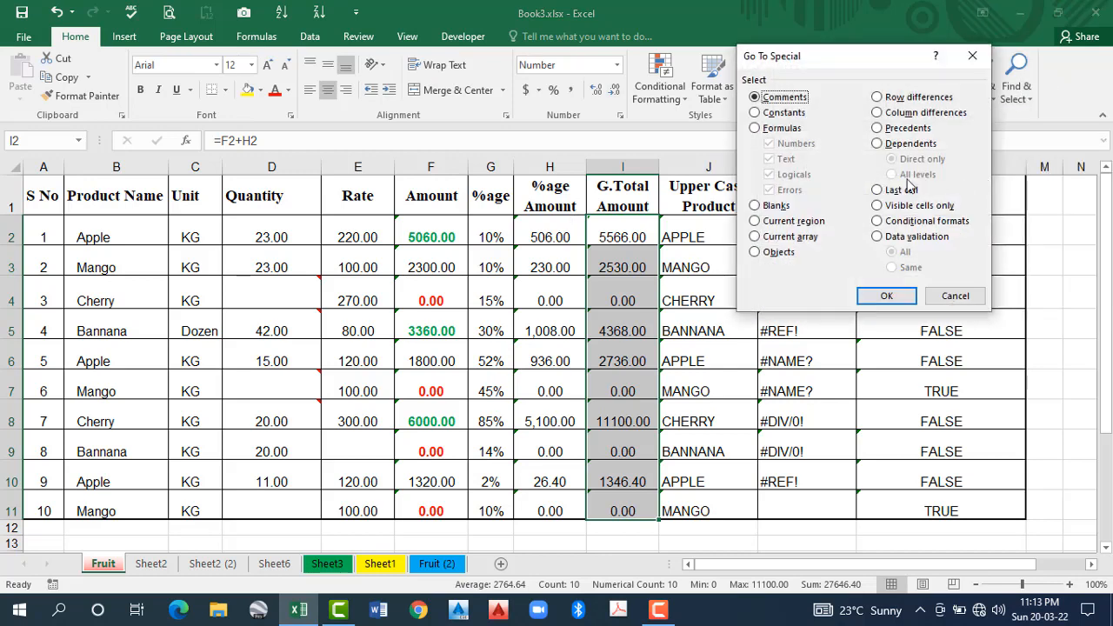
left_click(879, 129)
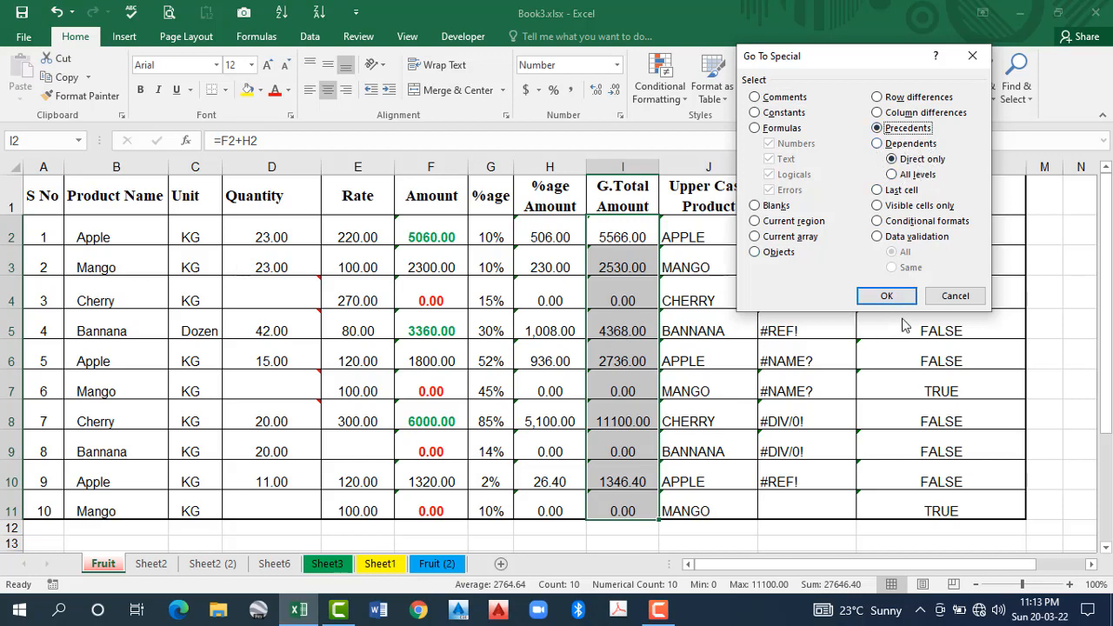
left_click(886, 296)
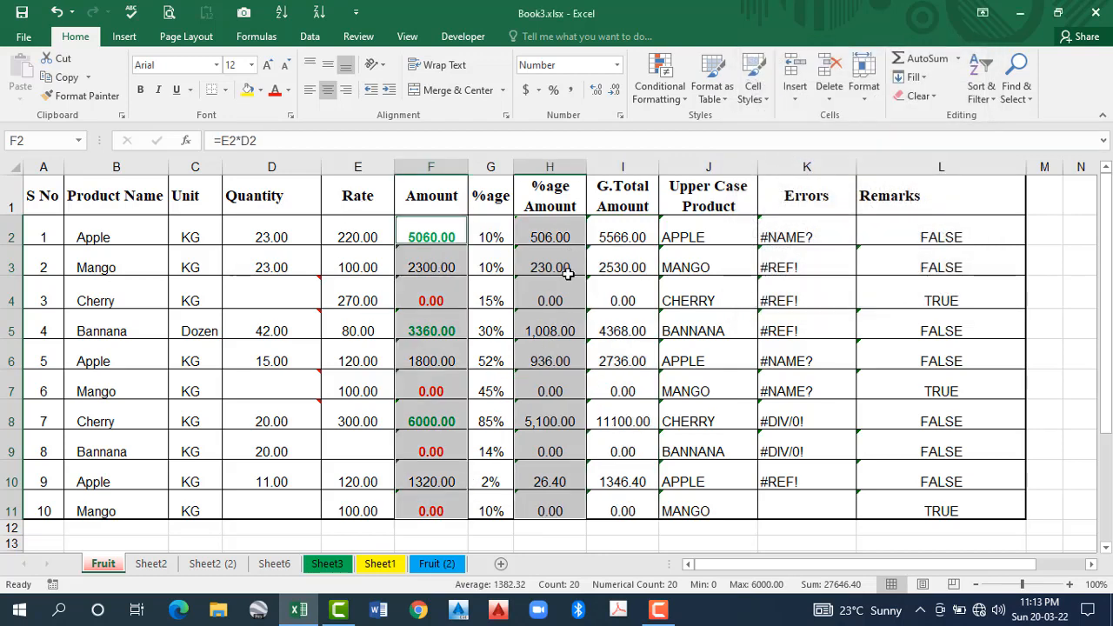
Examine the formula in I3 and the cells F3 and H3 that it refers to
left_click(630, 263)
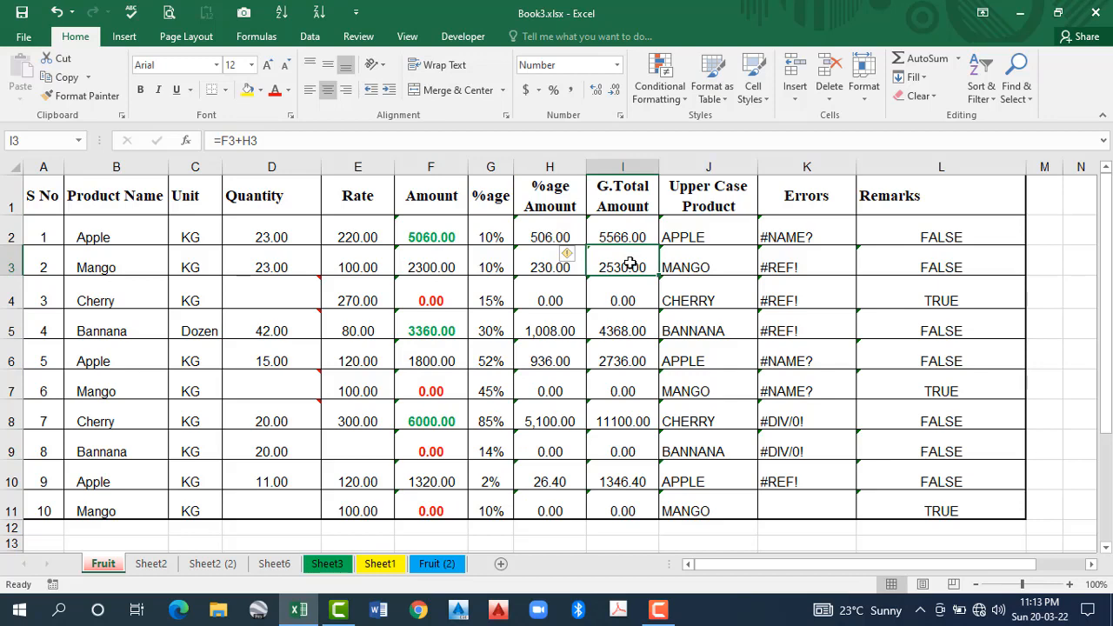
double_click(630, 263)
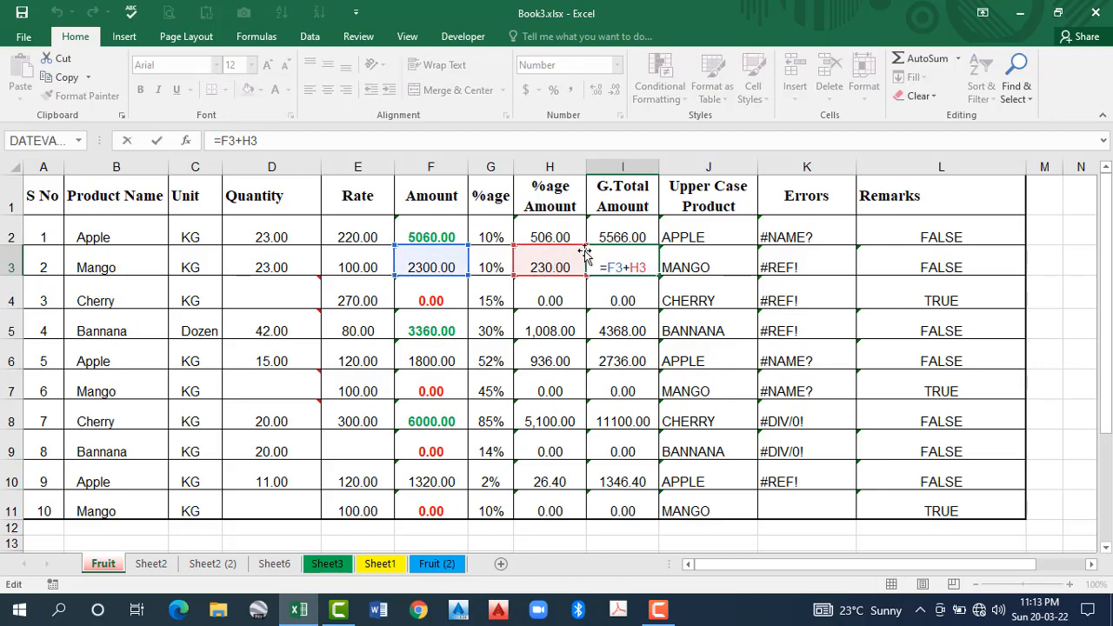
key("Escape")
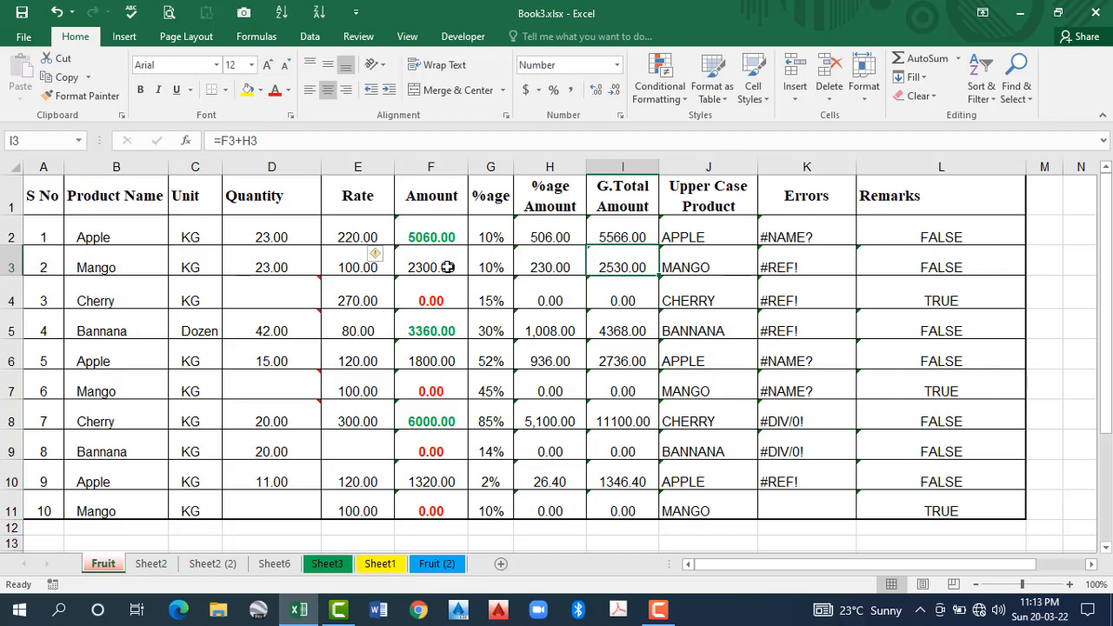
left_click(452, 270)
left_click(552, 270)
Set the %age of the Mango row in G3 to 15%
left_click(483, 273)
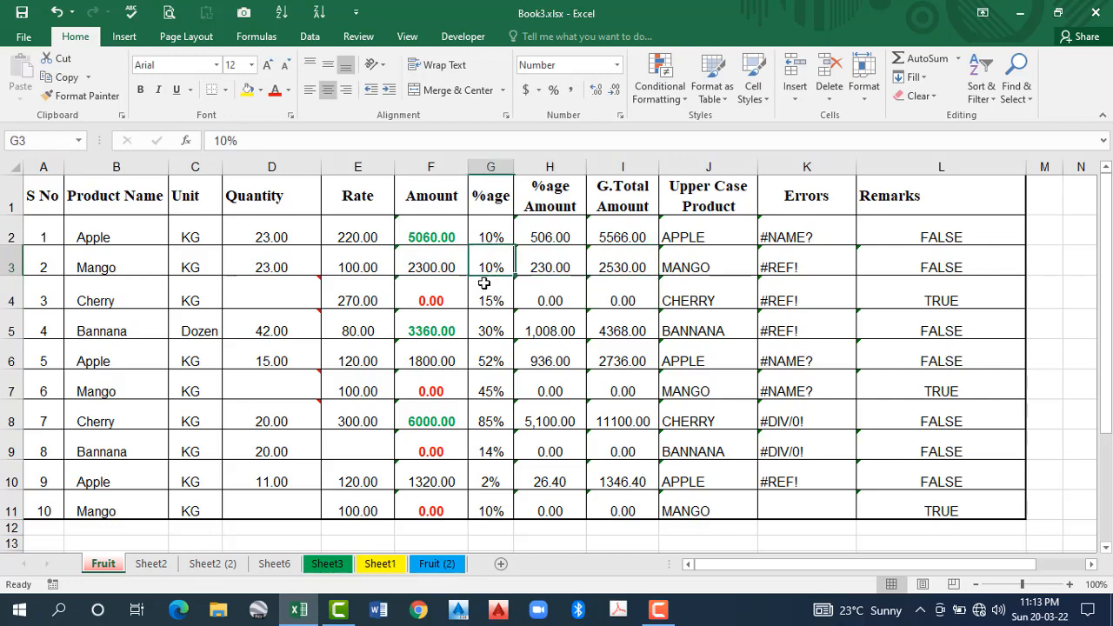
type("15")
key("Return")
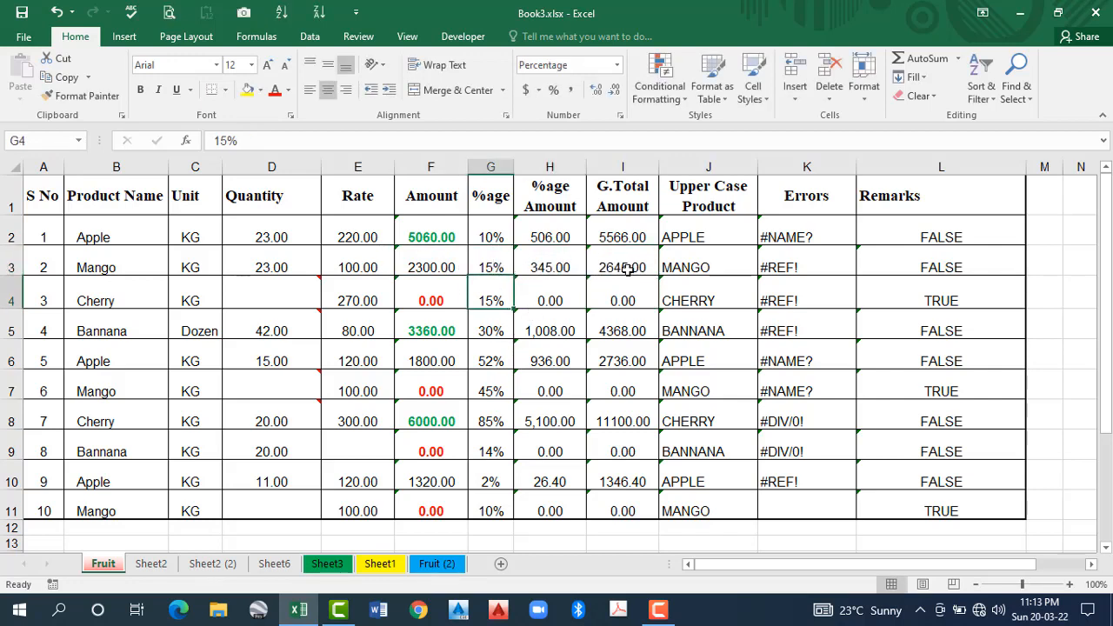
Examine the formulas in I3 and H3 to see how the percentage feeds the grand total
double_click(626, 263)
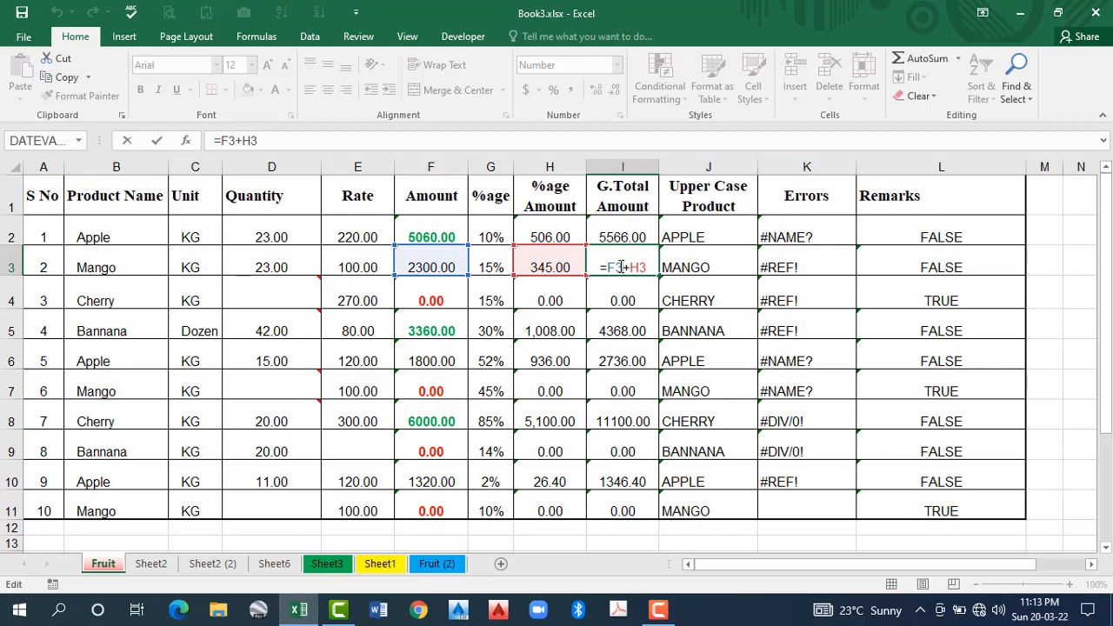
left_click(564, 275)
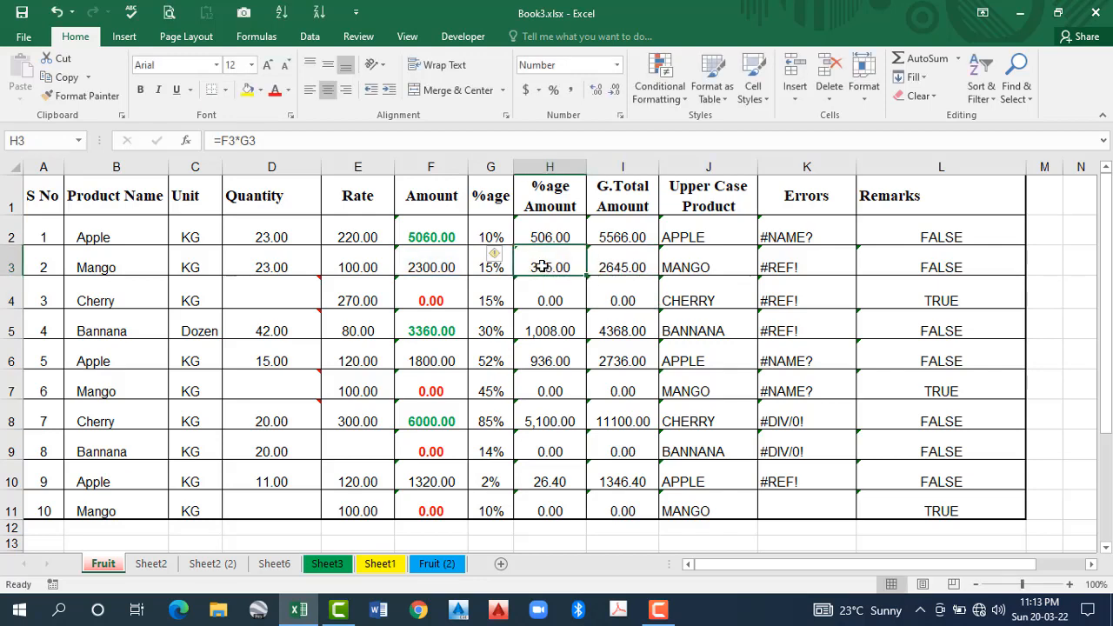
double_click(539, 267)
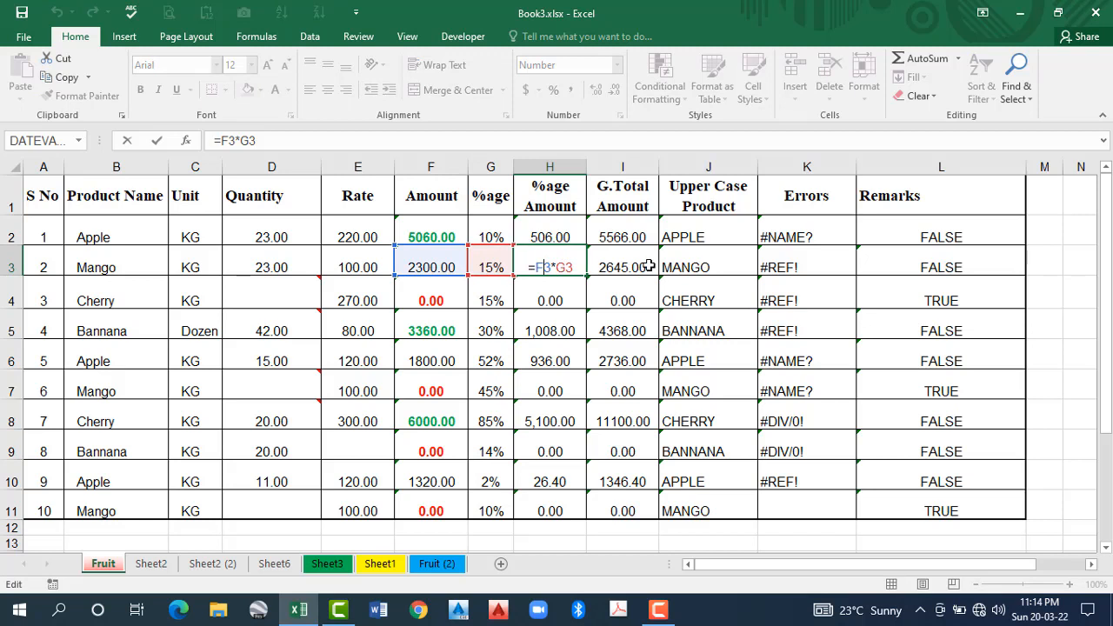
key("ctrl+Return")
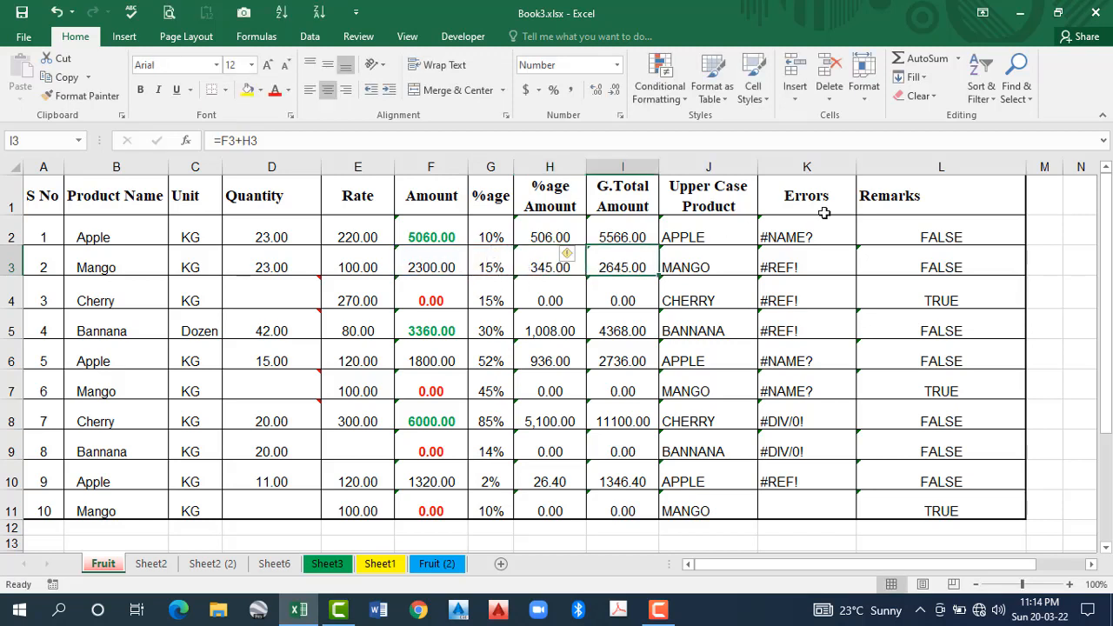
Use Go To Special to select the precedents of cell I3 at all levels
left_click(1014, 98)
left_click(1025, 178)
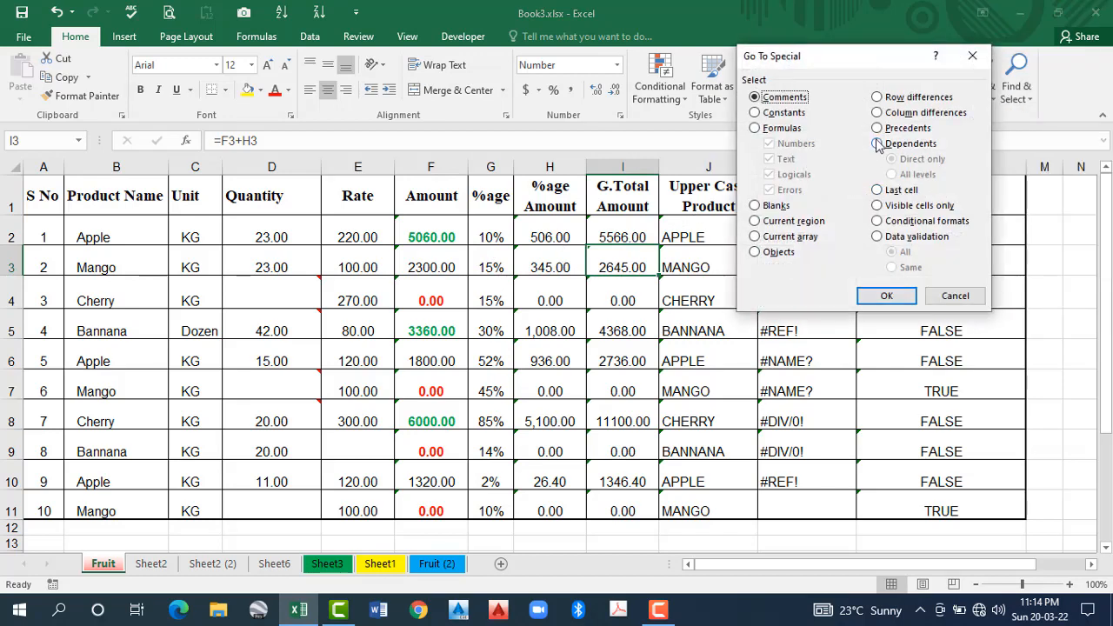
left_click(879, 129)
left_click(893, 174)
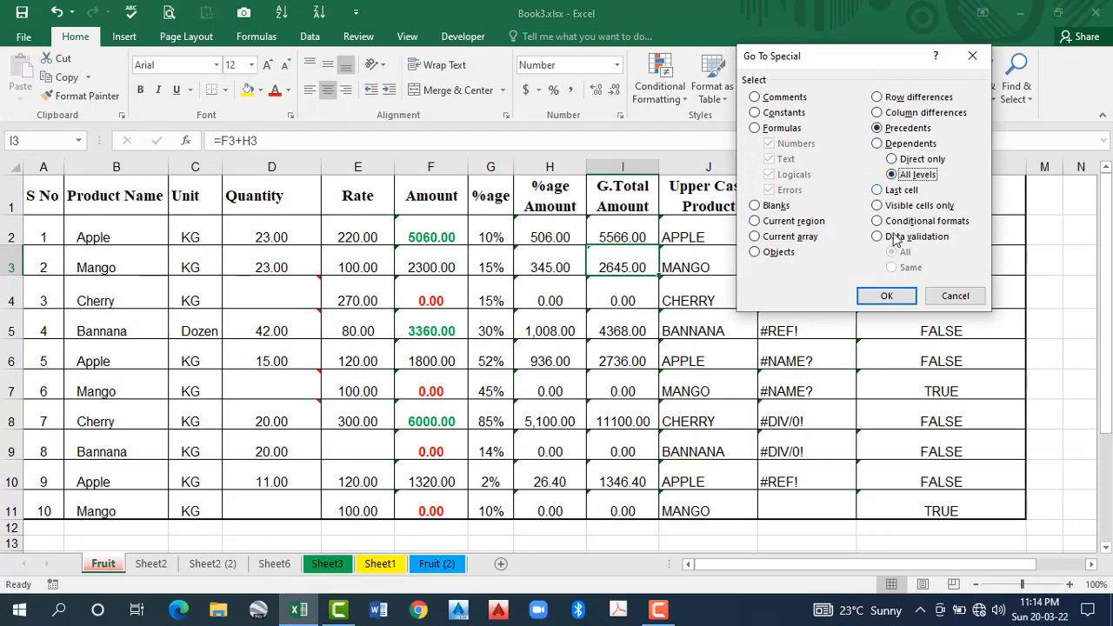
left_click(886, 296)
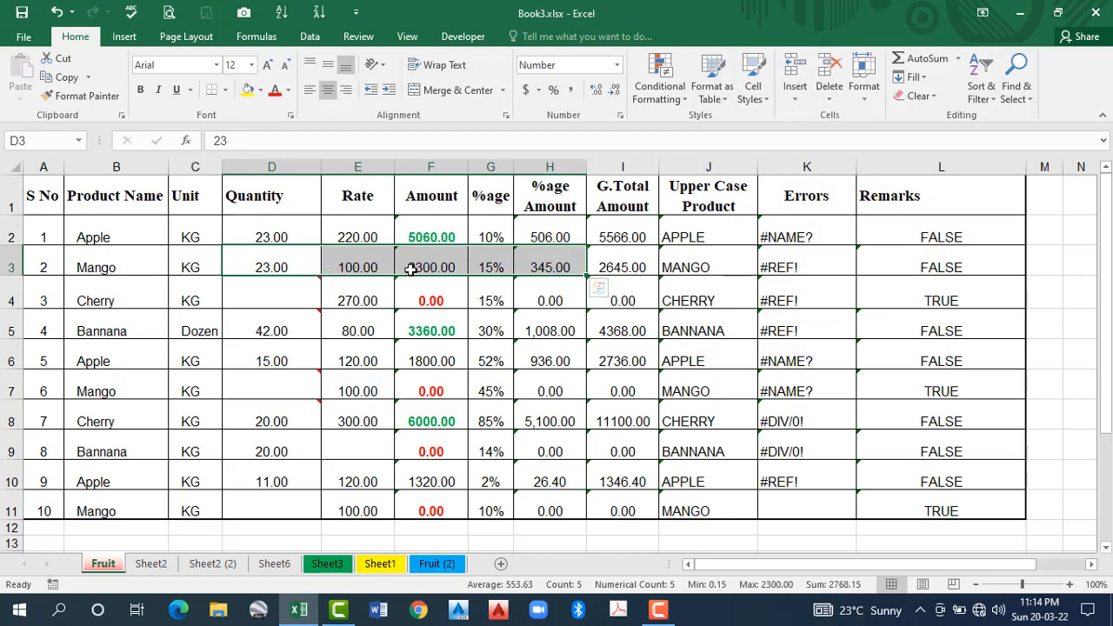
Examine the formulas in I3, H3 and F3 to trace how the Mango row's grand total is built up
left_click(624, 269)
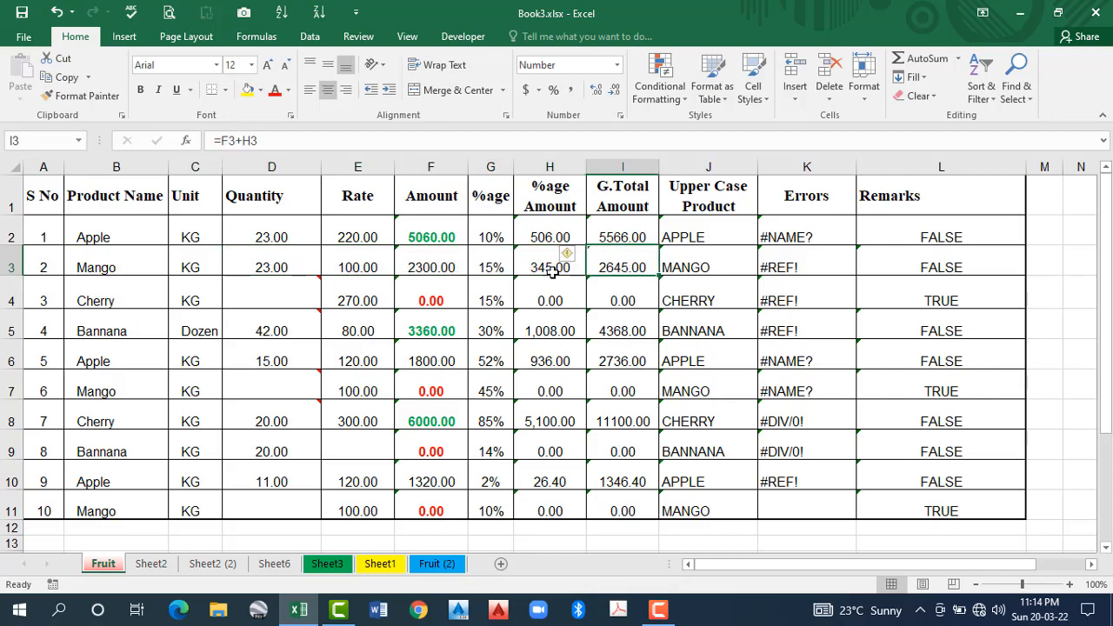
double_click(617, 265)
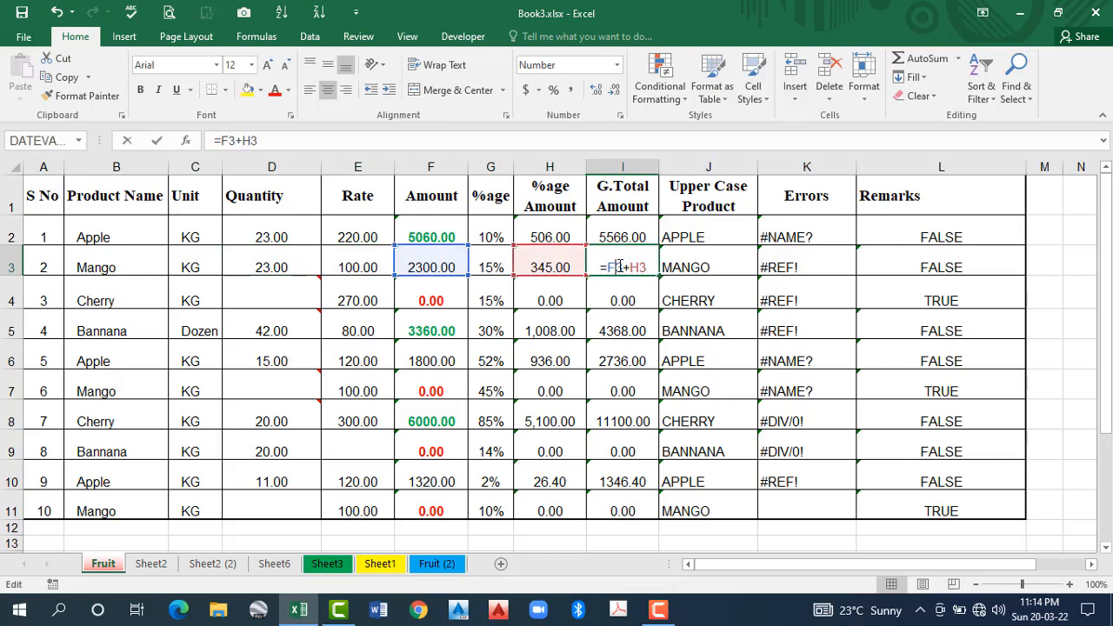
double_click(540, 267)
key("Escape")
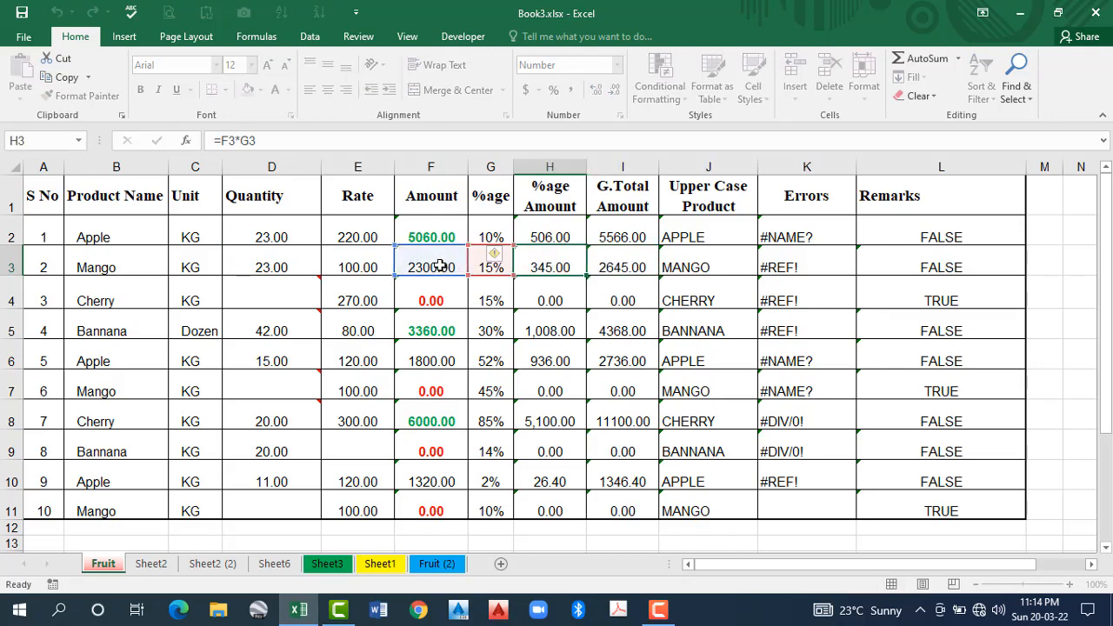
double_click(439, 266)
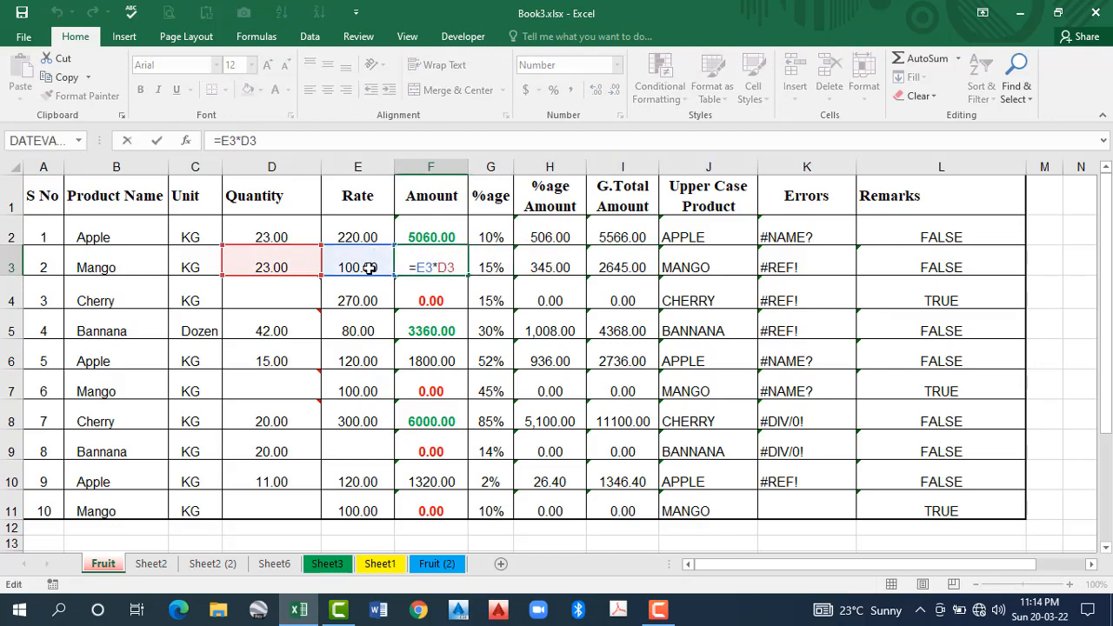
key("Escape")
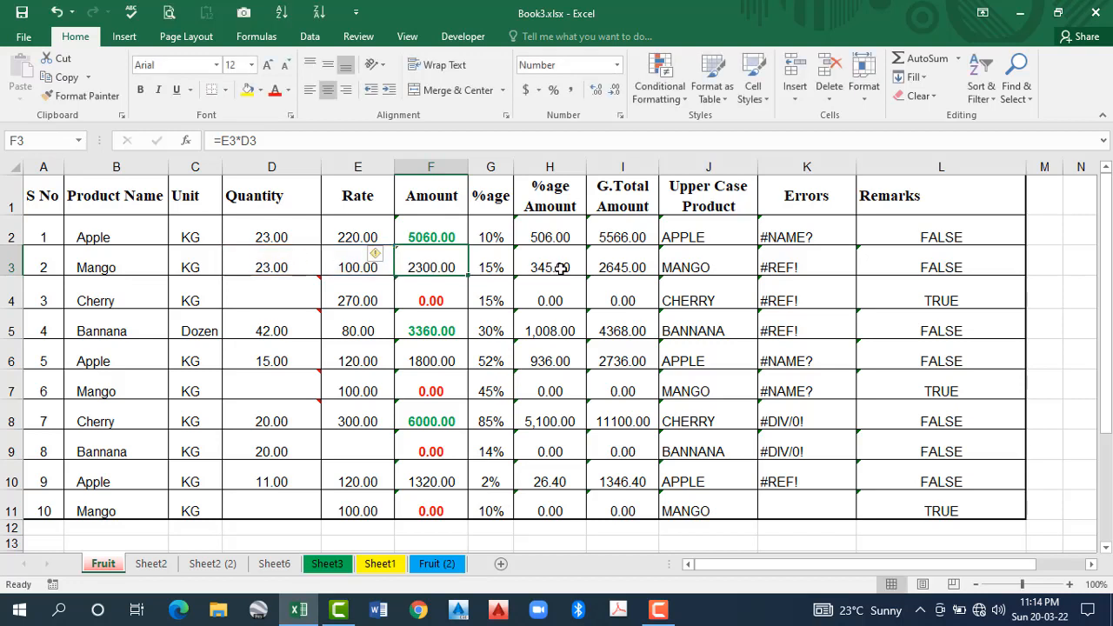
left_click(624, 272)
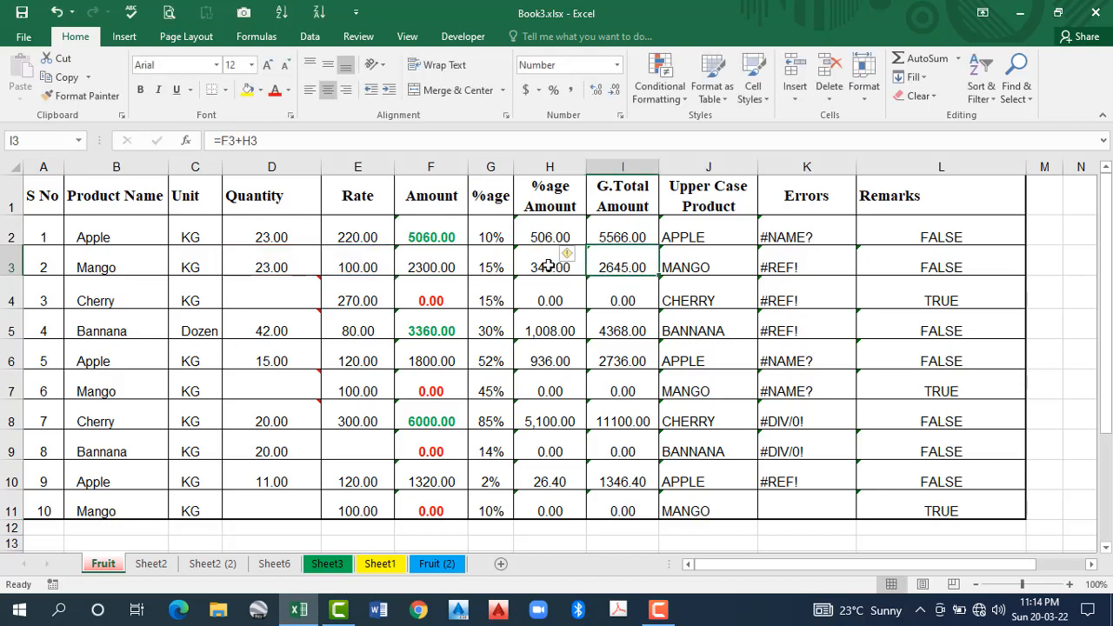
left_click(543, 265)
left_click(450, 261)
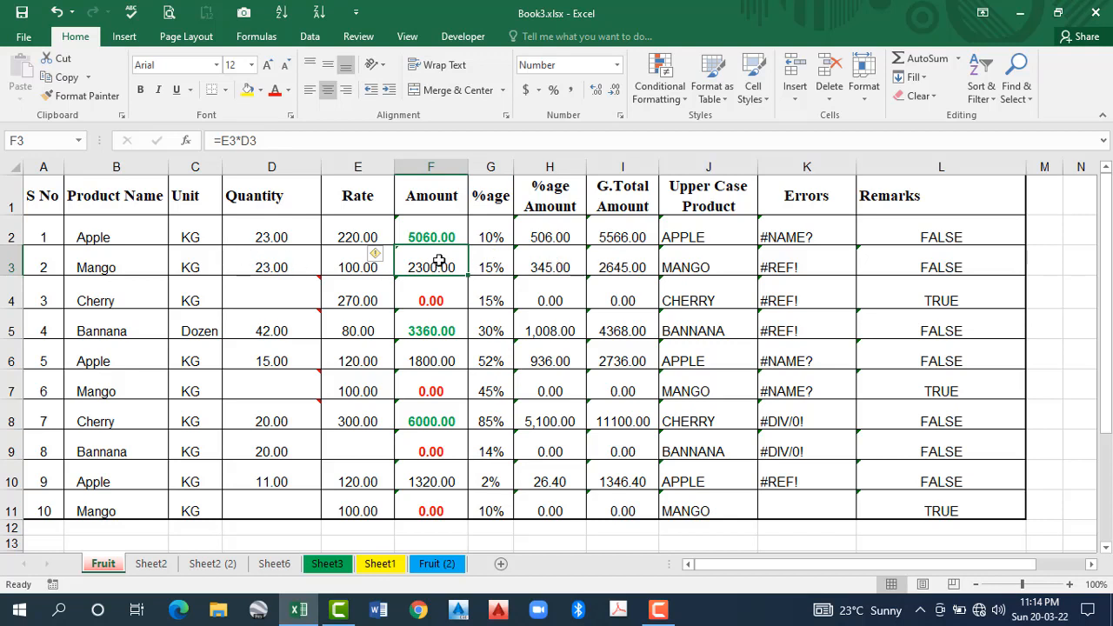
left_click(543, 268)
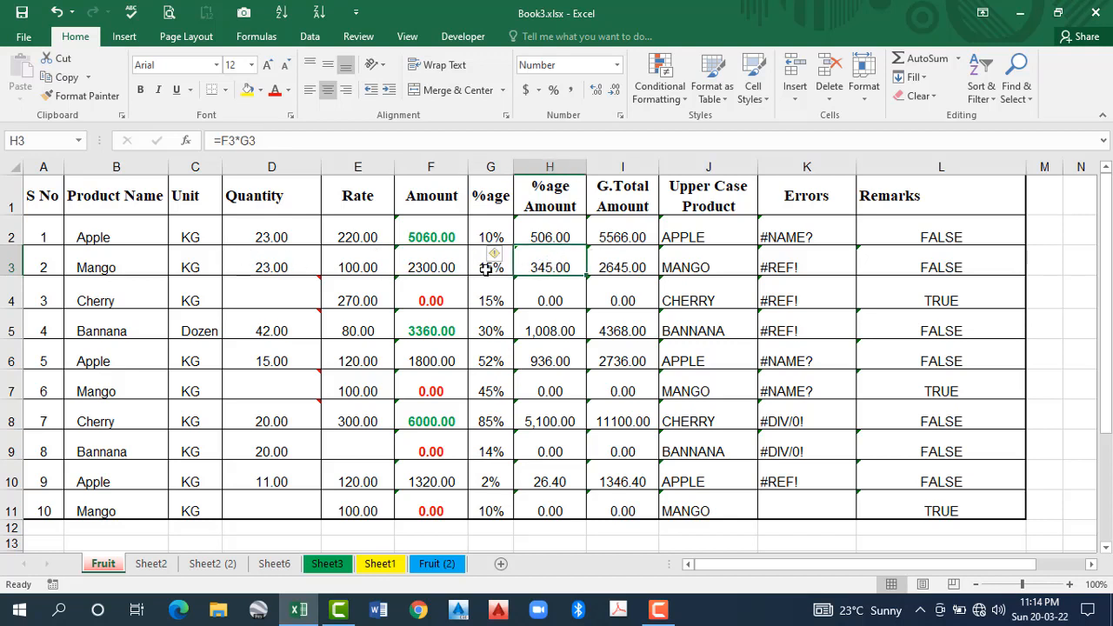
Try to select the direct dependents of cell I3 with Go To Special
left_click(627, 257)
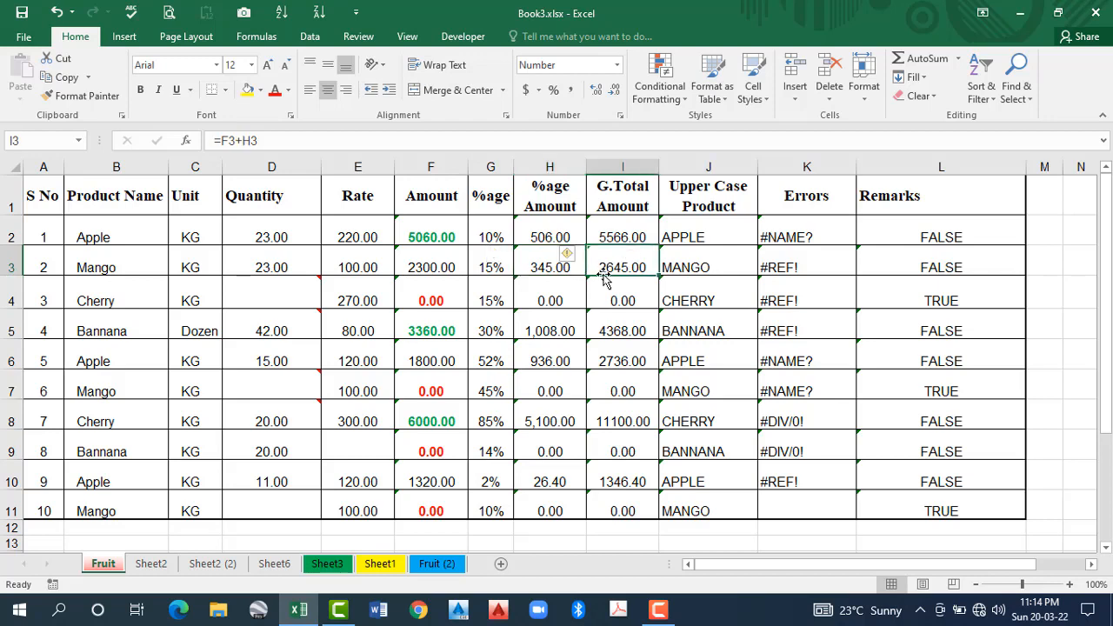
left_click(1016, 87)
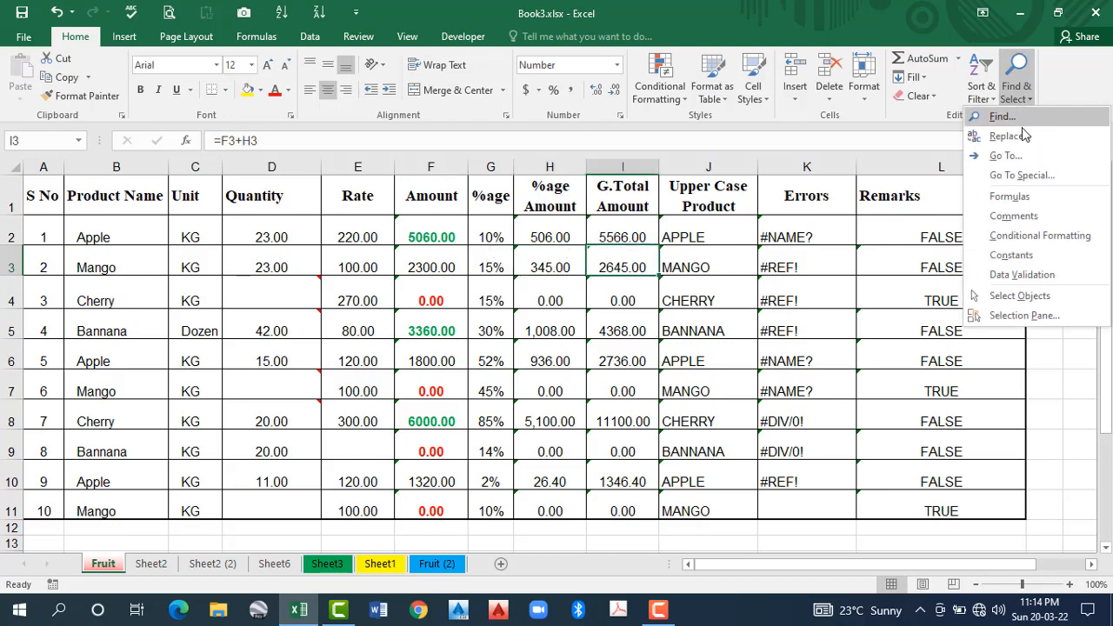
left_click(1023, 176)
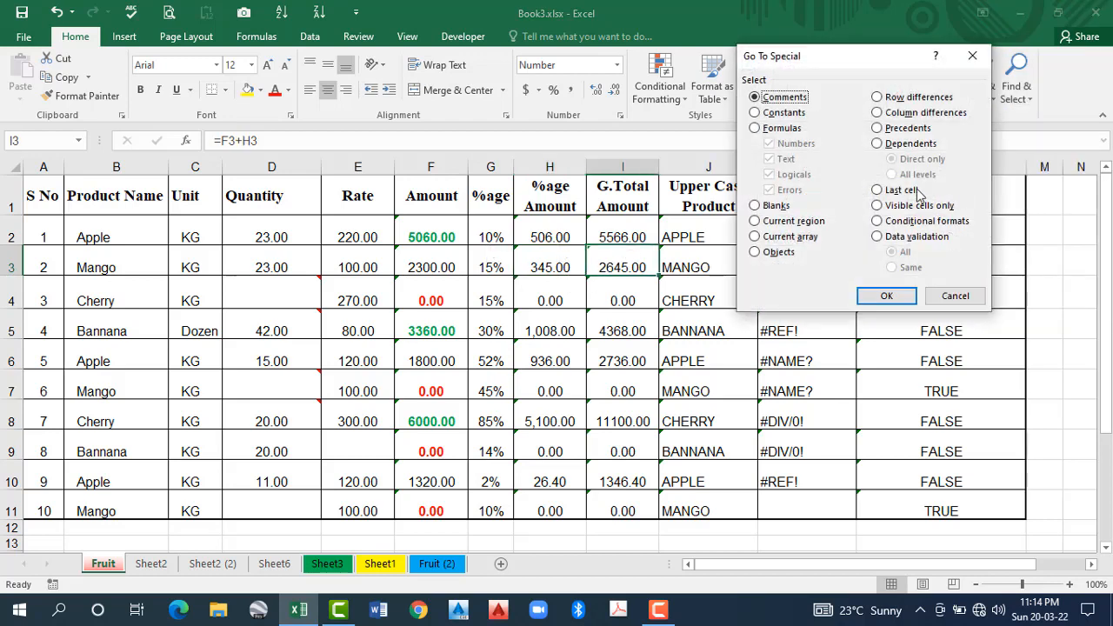
left_click(878, 145)
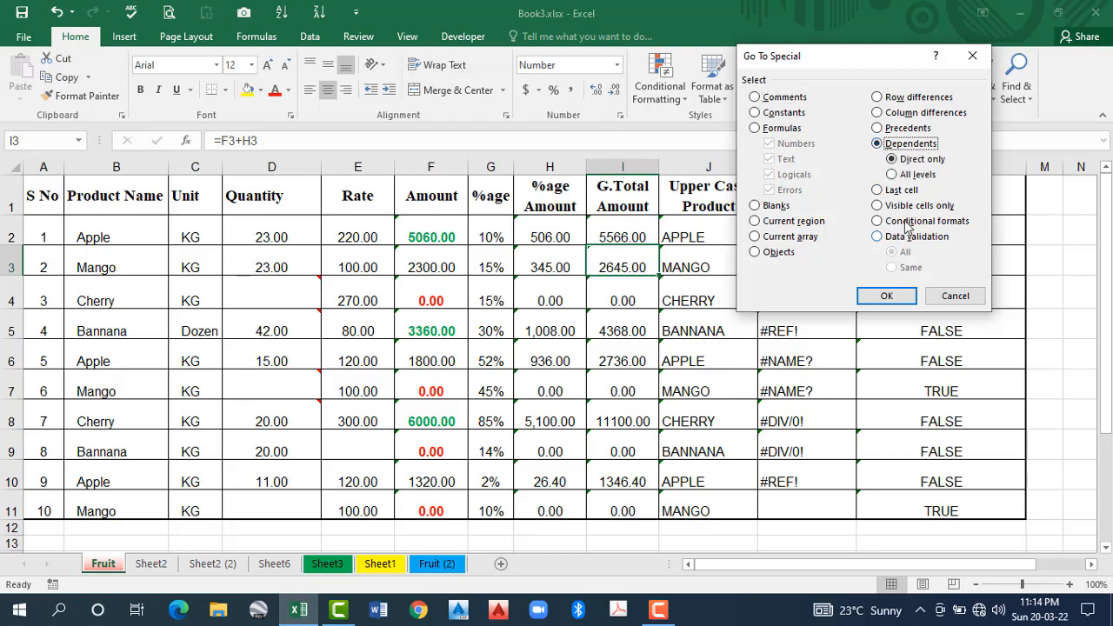
left_click(887, 297)
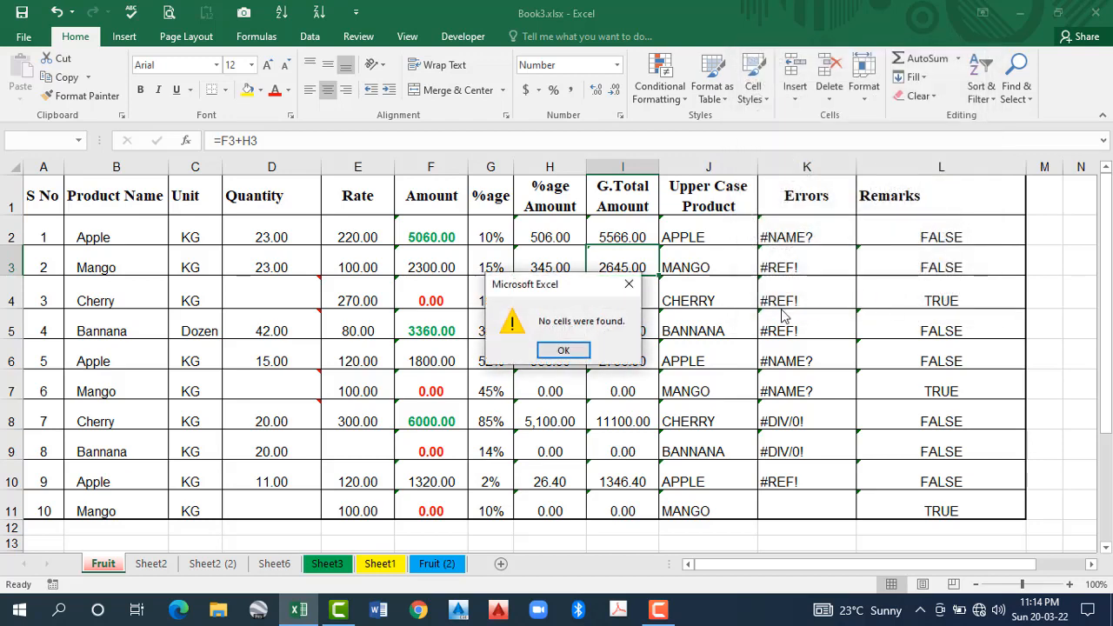
left_click(562, 352)
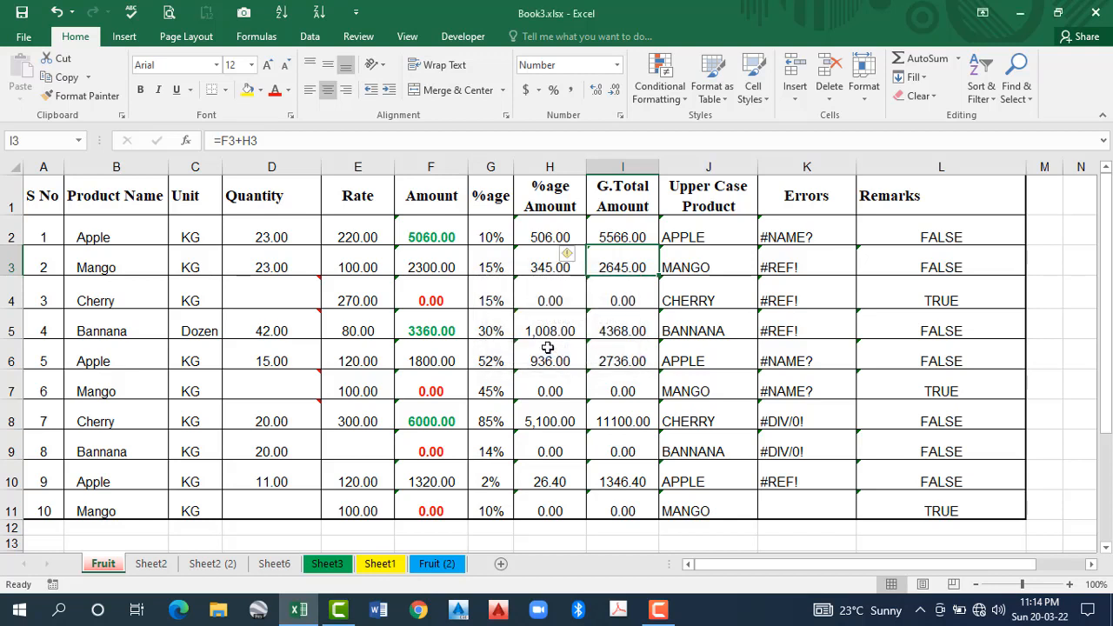
Use Go To Special to select only the direct dependents of the Mango quantity in D3
left_click(277, 268)
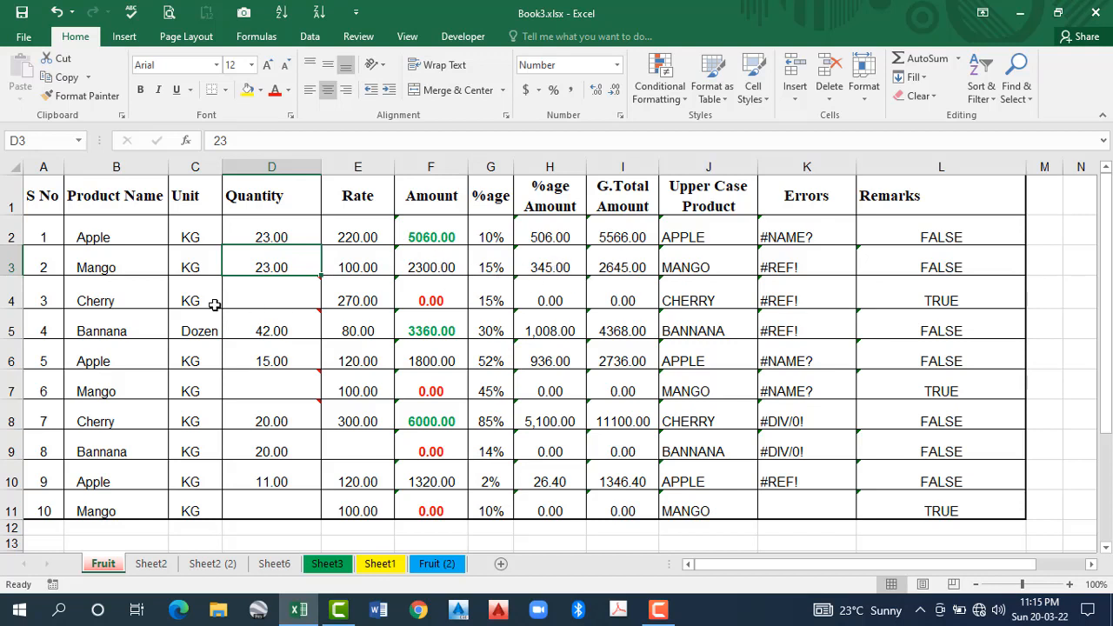
left_click(1016, 91)
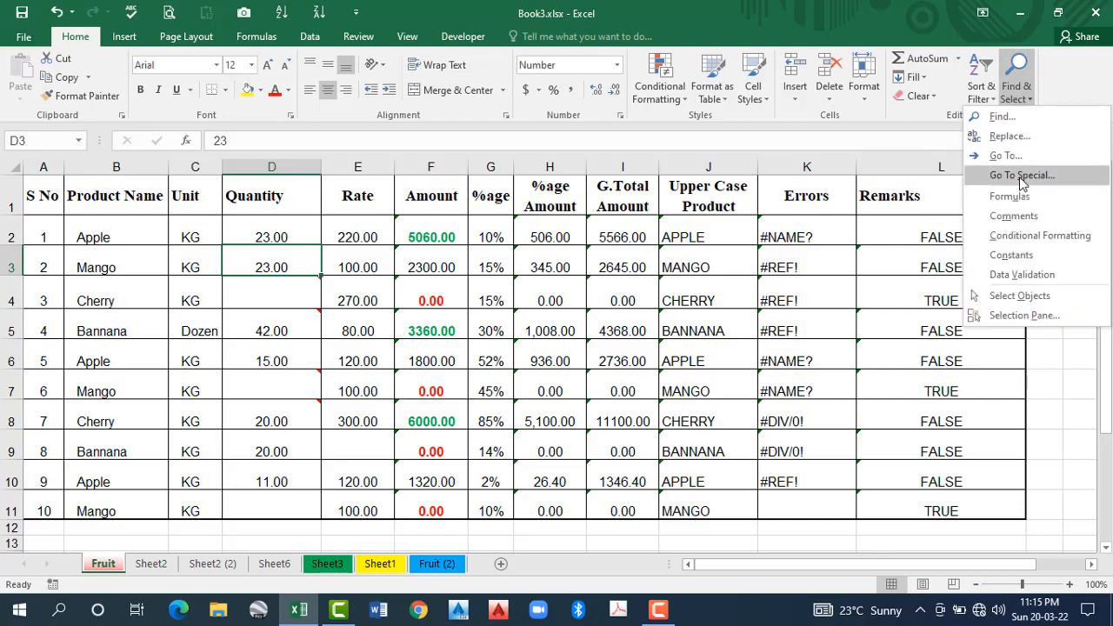
left_click(1025, 172)
left_click(878, 145)
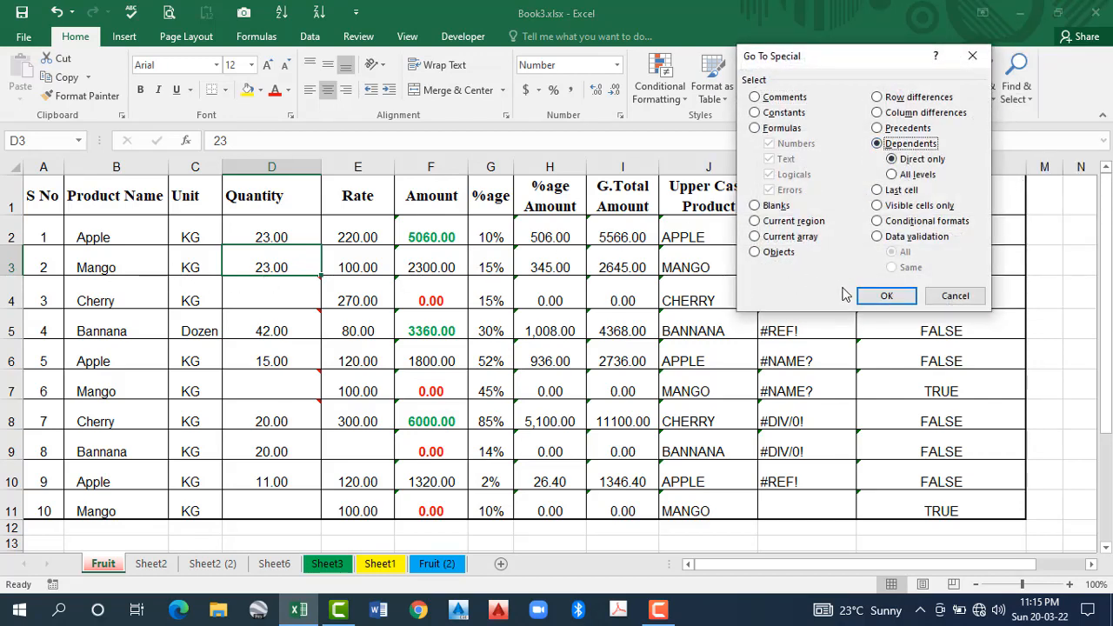
left_click(884, 295)
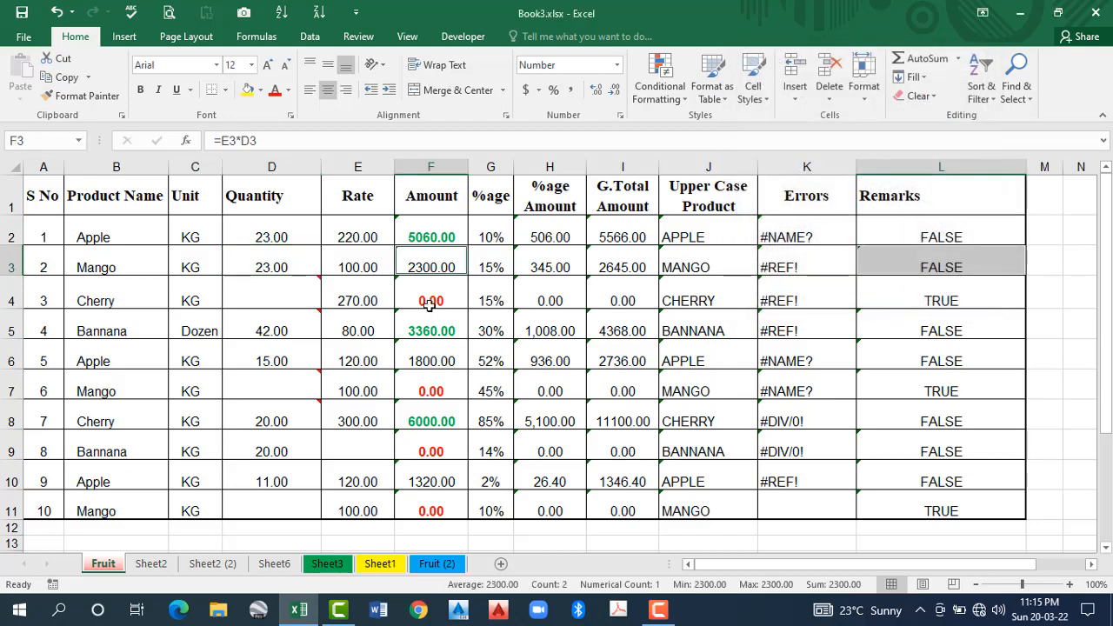
Highlight the direct dependents of D3 in yellow to examine the formulas in F3 and L3, and undo the fill
left_click(248, 89)
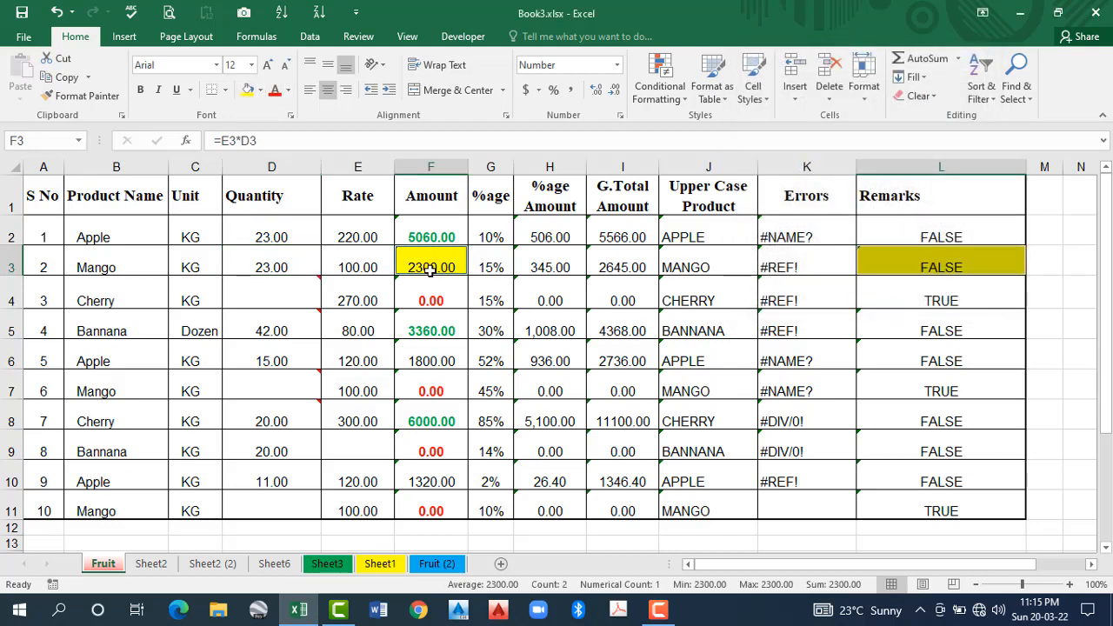
left_click(430, 264)
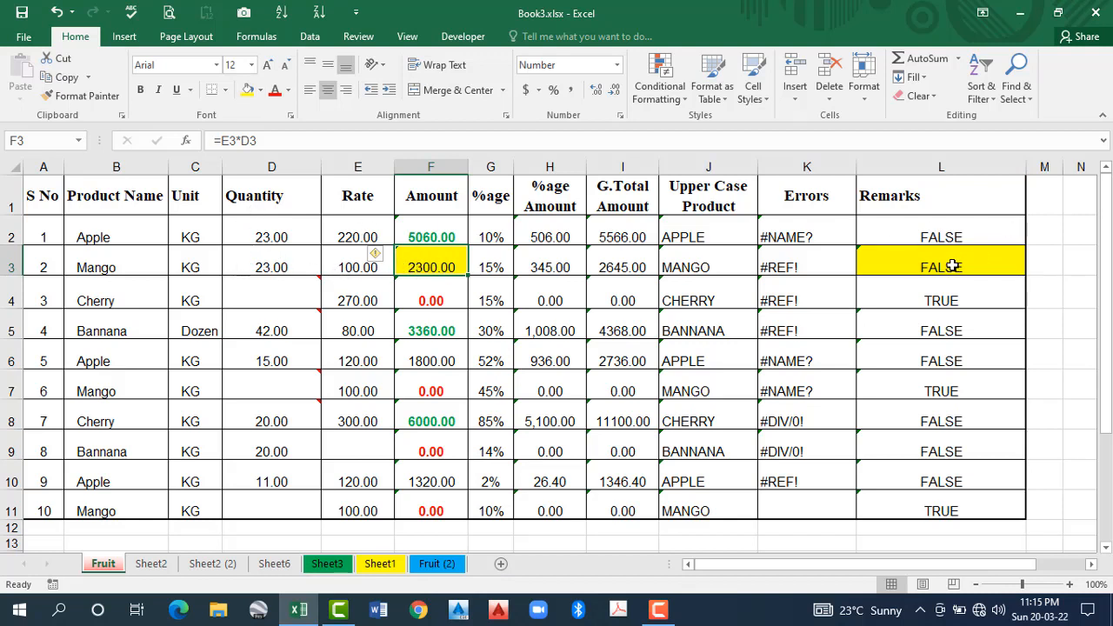
left_click(950, 266)
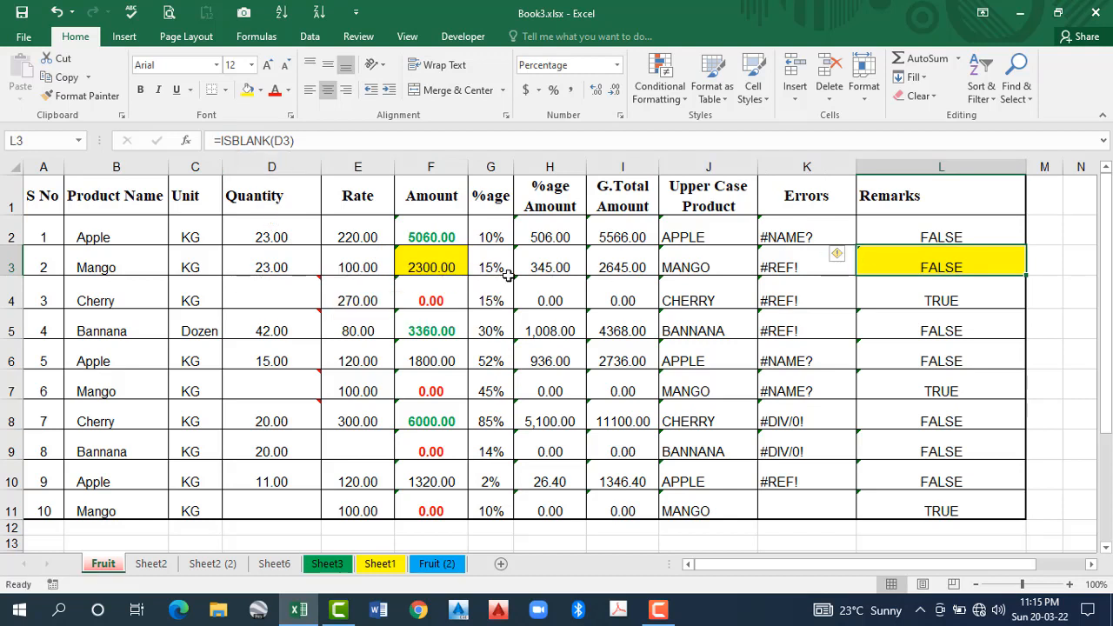
left_click(434, 269, "ctrl")
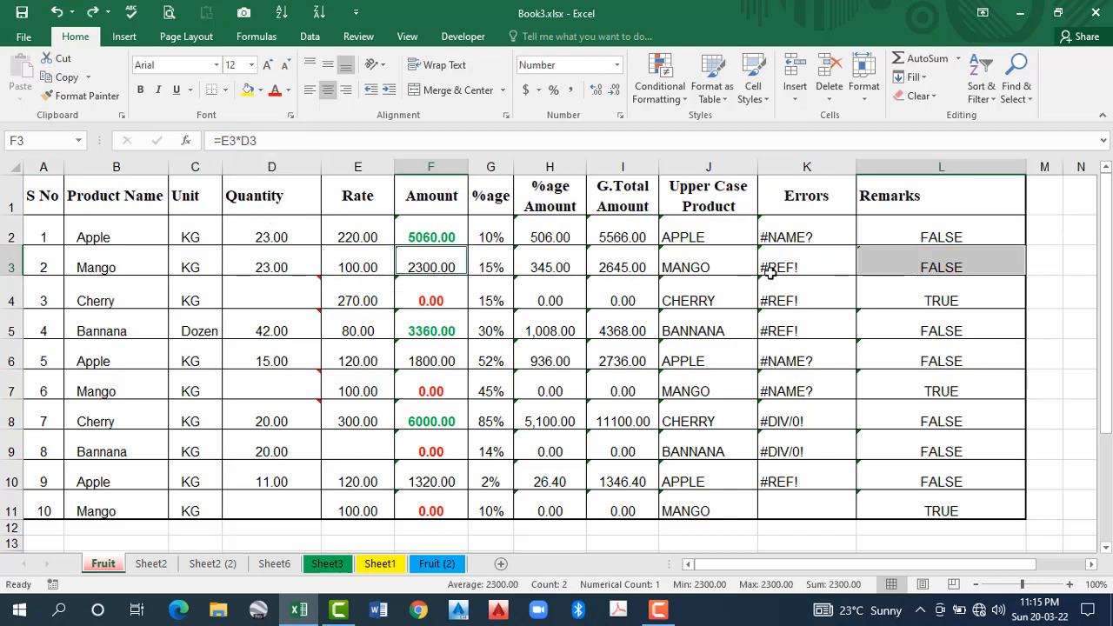
Use Go To Special to select the dependents of cell D3 at all levels
left_click(258, 265)
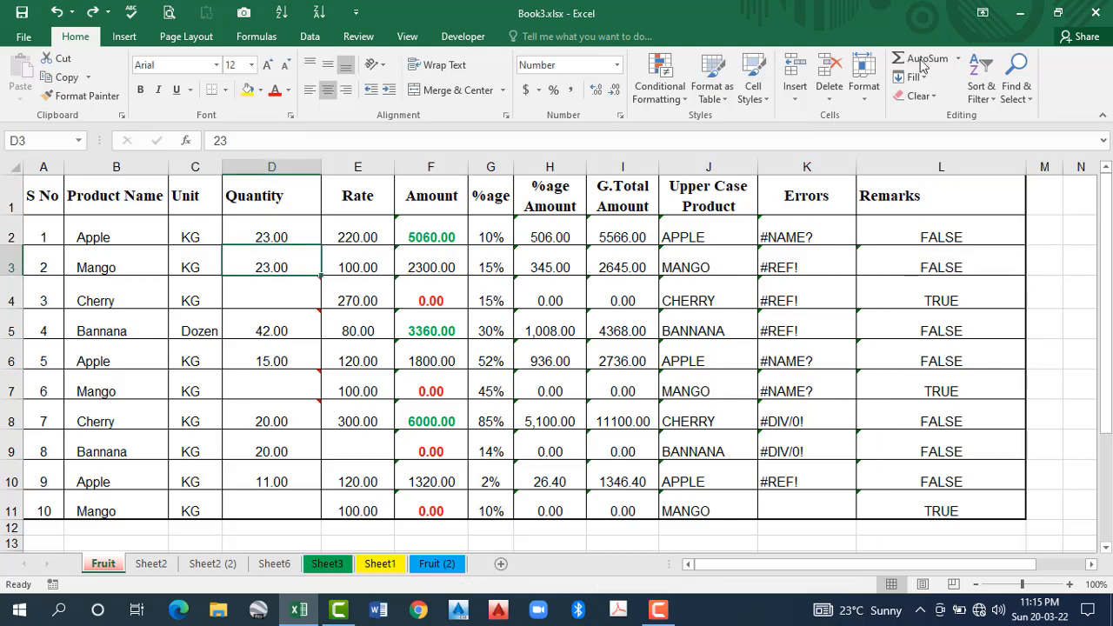
left_click(1016, 97)
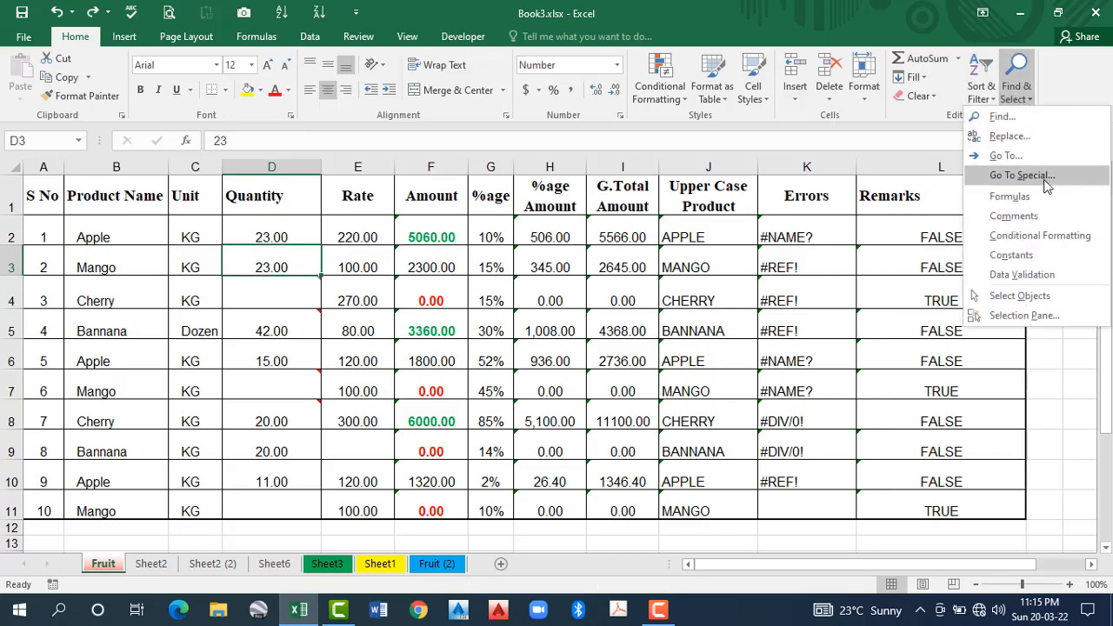
left_click(1022, 174)
left_click(878, 144)
left_click(892, 174)
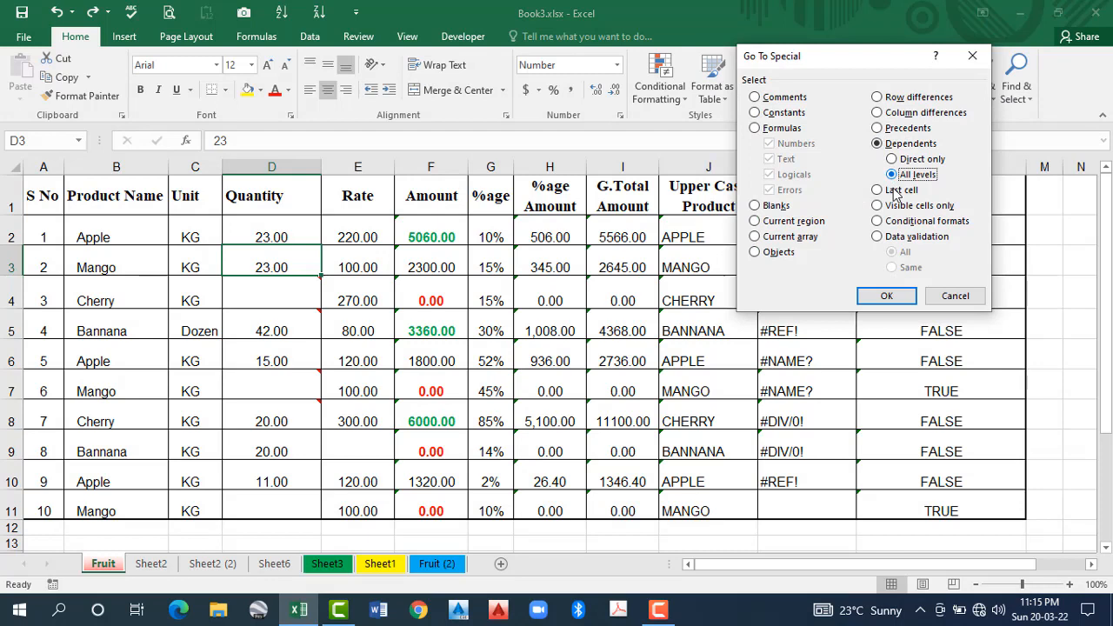
left_click(896, 296)
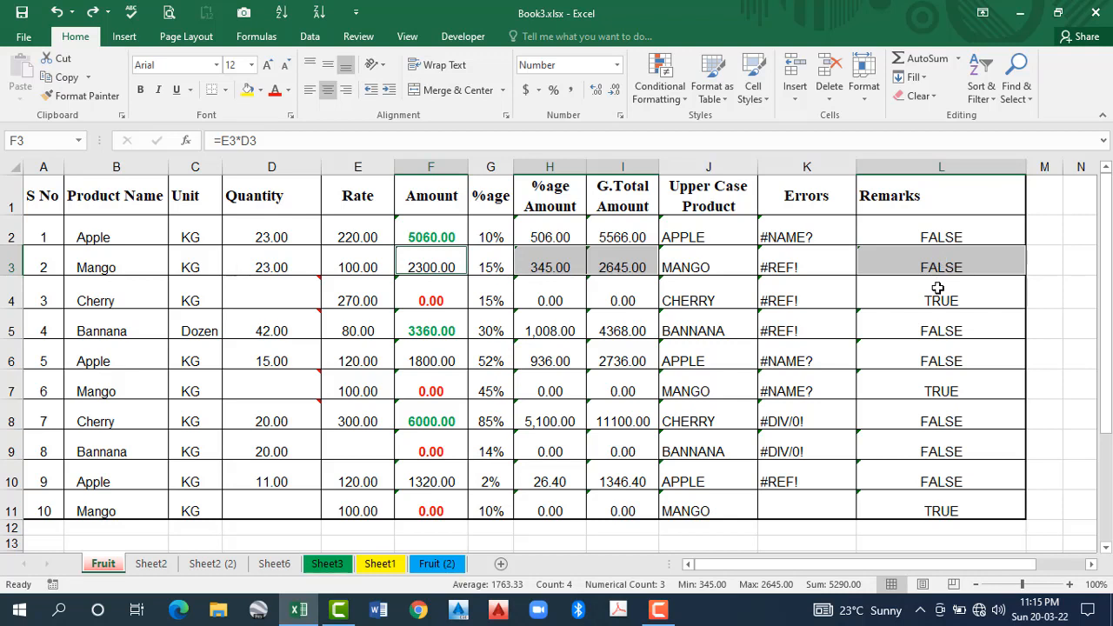
Try to select the direct precedents of the quantity in D3 with Go To Special
left_click(262, 264)
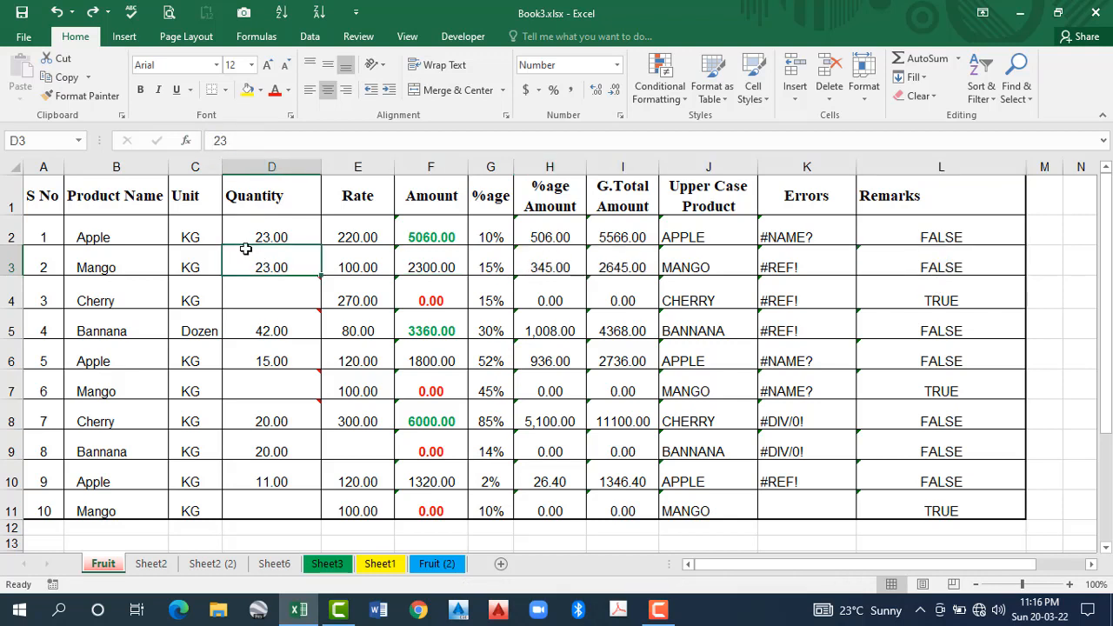
left_click(1016, 98)
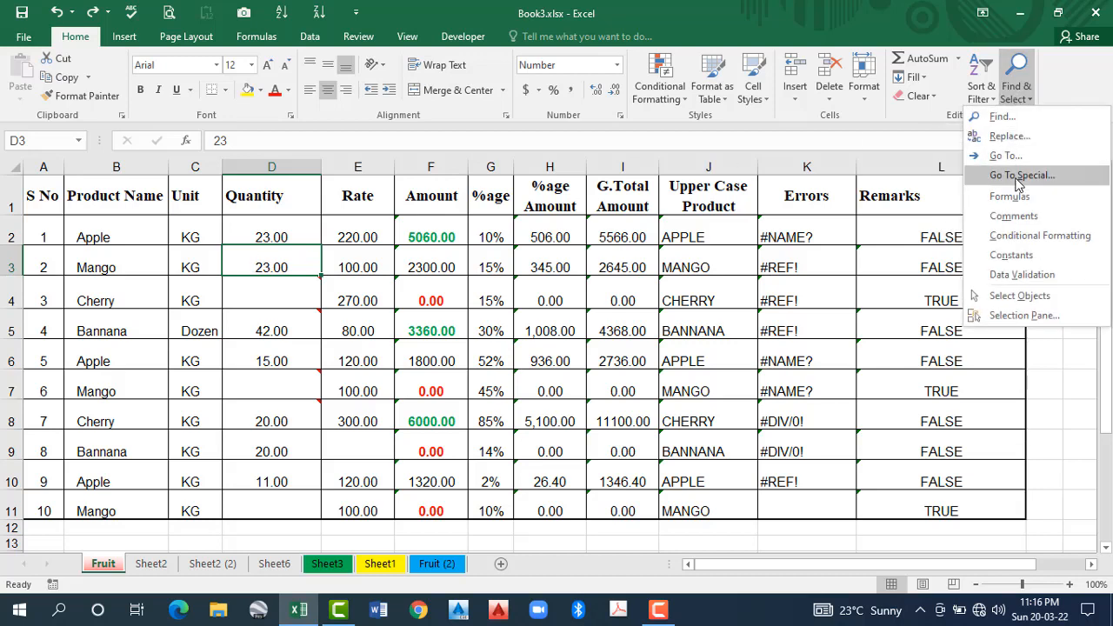
left_click(1022, 174)
left_click(878, 128)
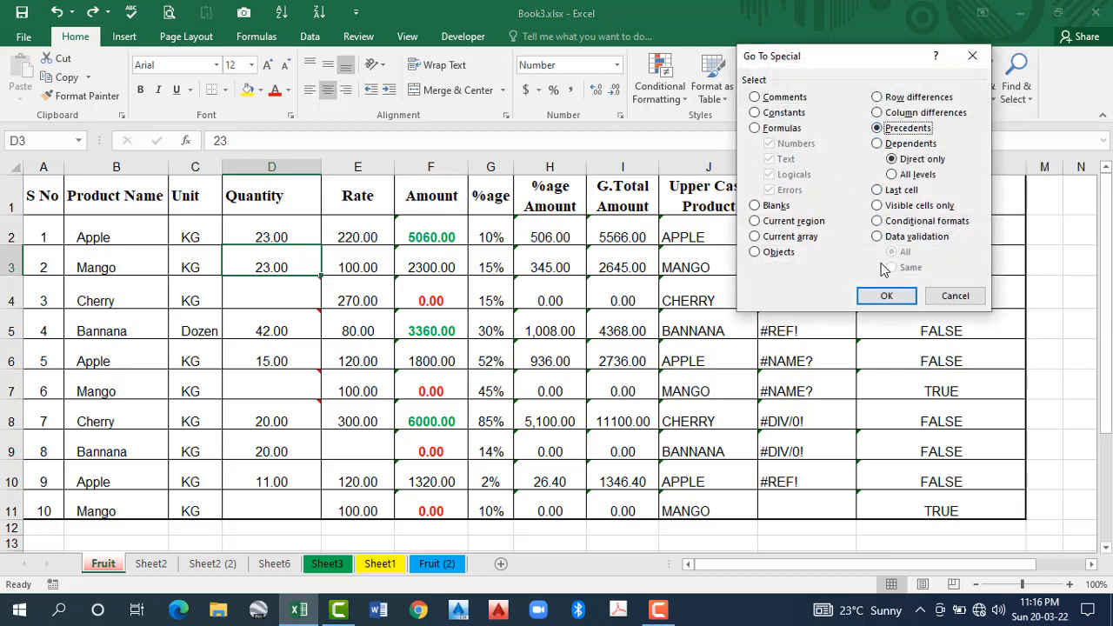
left_click(883, 297)
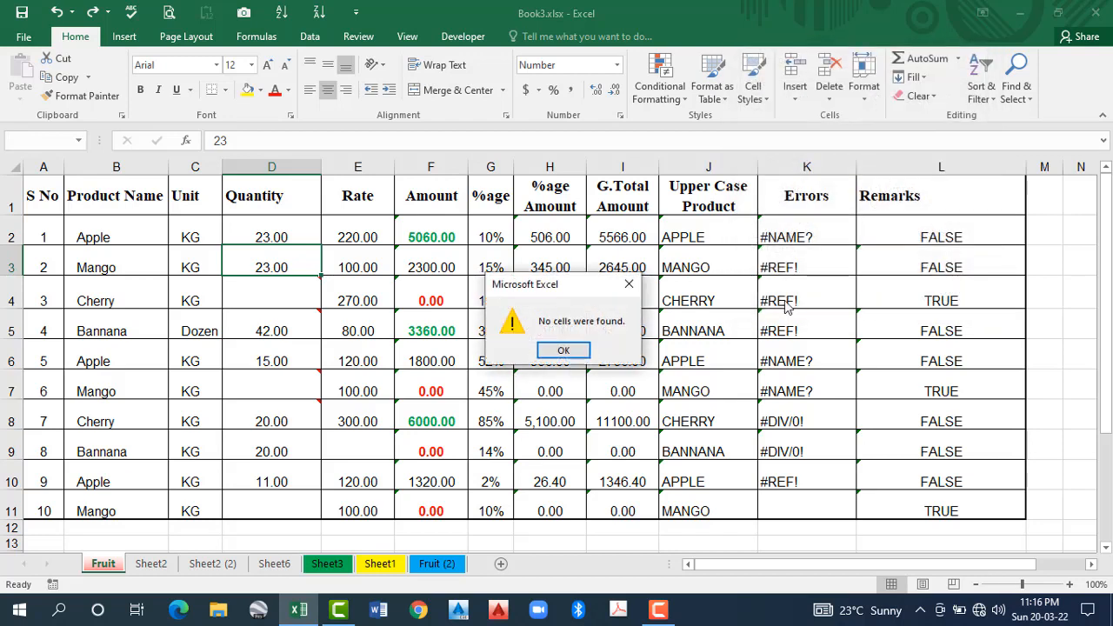
left_click(559, 348)
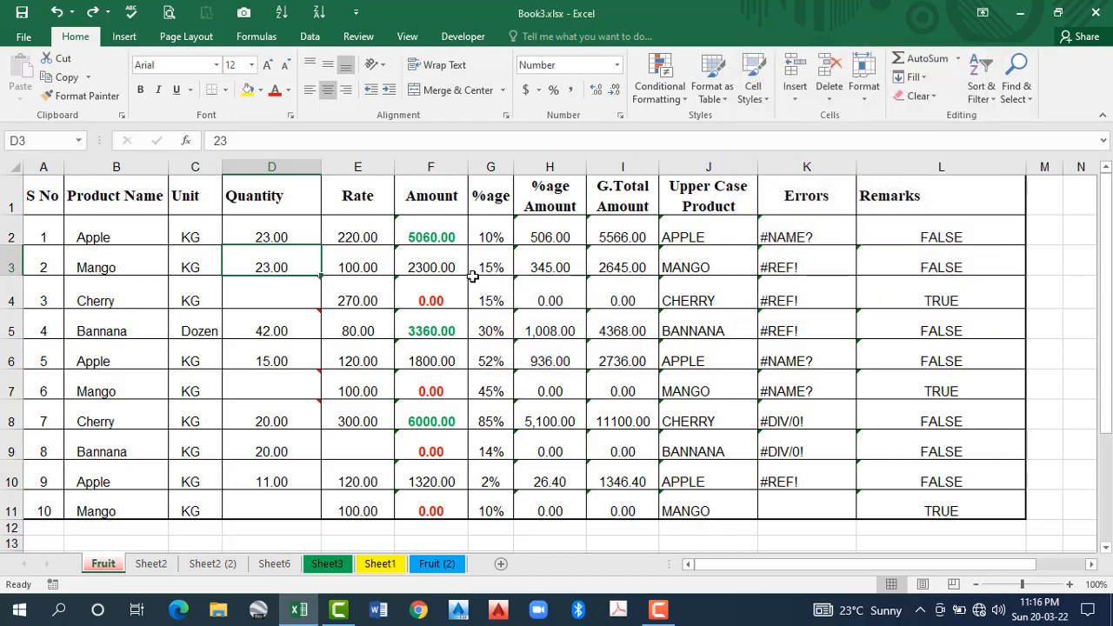
Use Go To Special to select the direct precedents of the Mango amount in F3, and return to F3
left_click(439, 267)
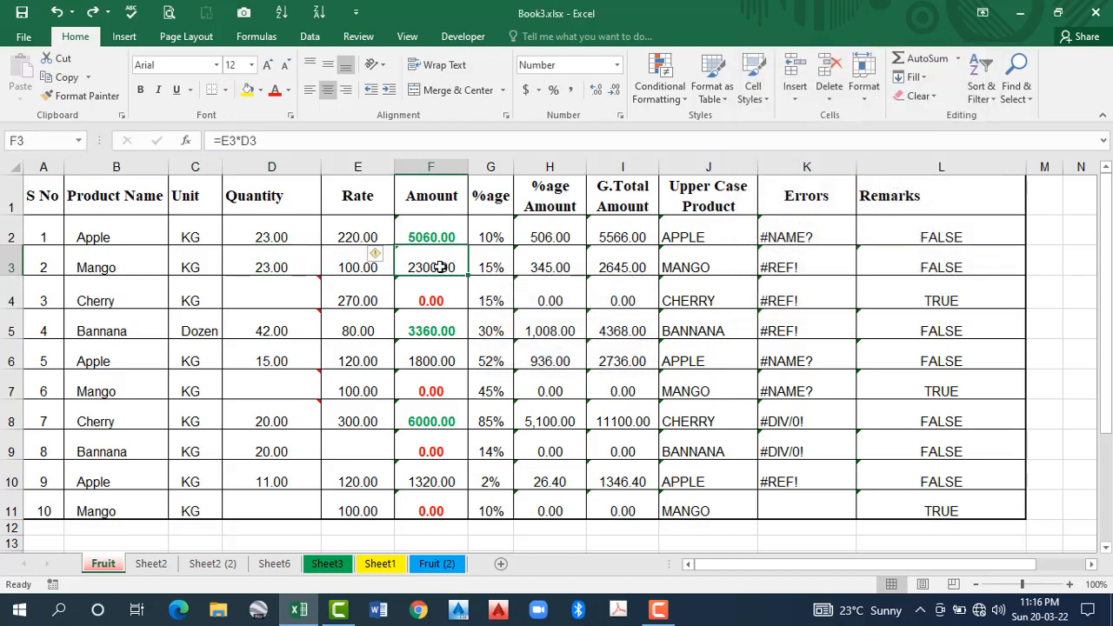
left_click(1016, 93)
left_click(1019, 174)
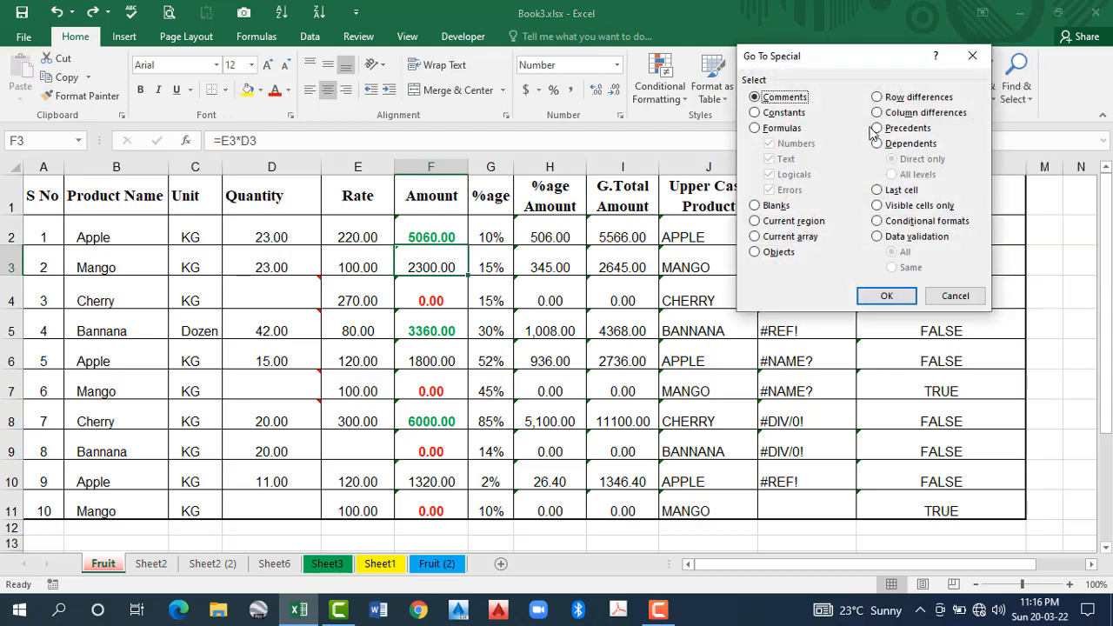
left_click(877, 128)
left_click(887, 295)
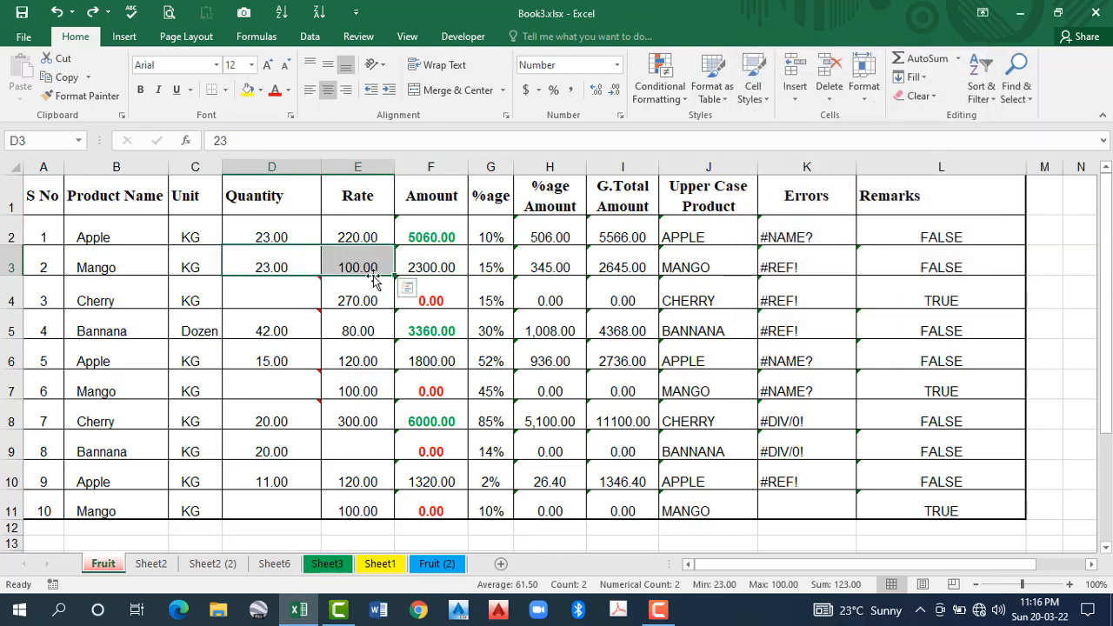
left_click(435, 267)
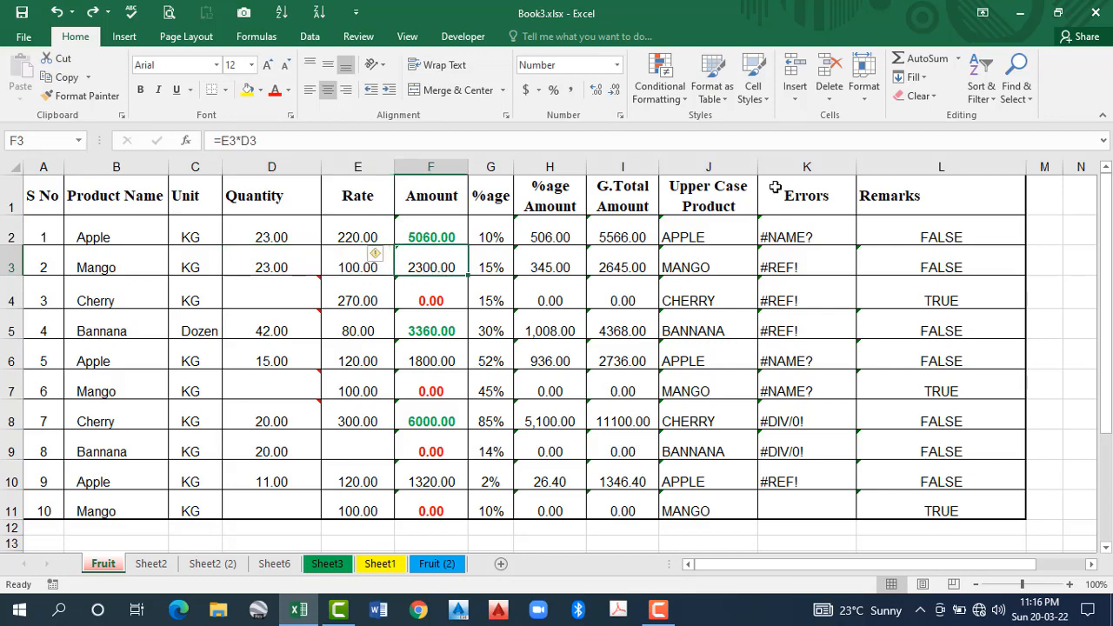
Use Go To Special to select the direct dependents of the Mango amount in F3, and return to F3
left_click(1016, 94)
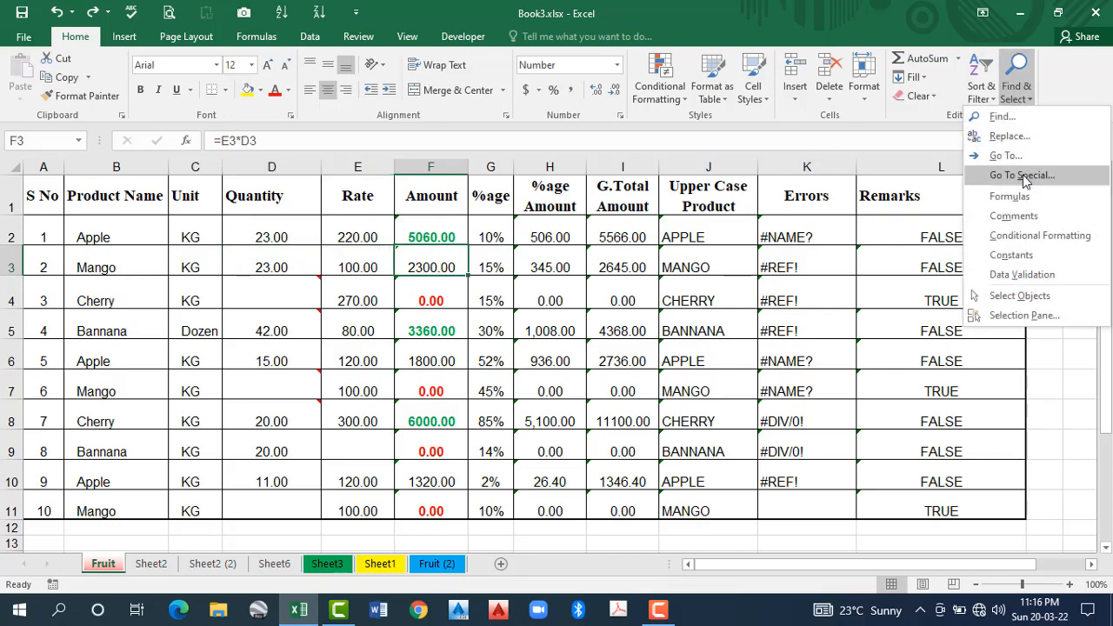
left_click(1024, 176)
left_click(878, 144)
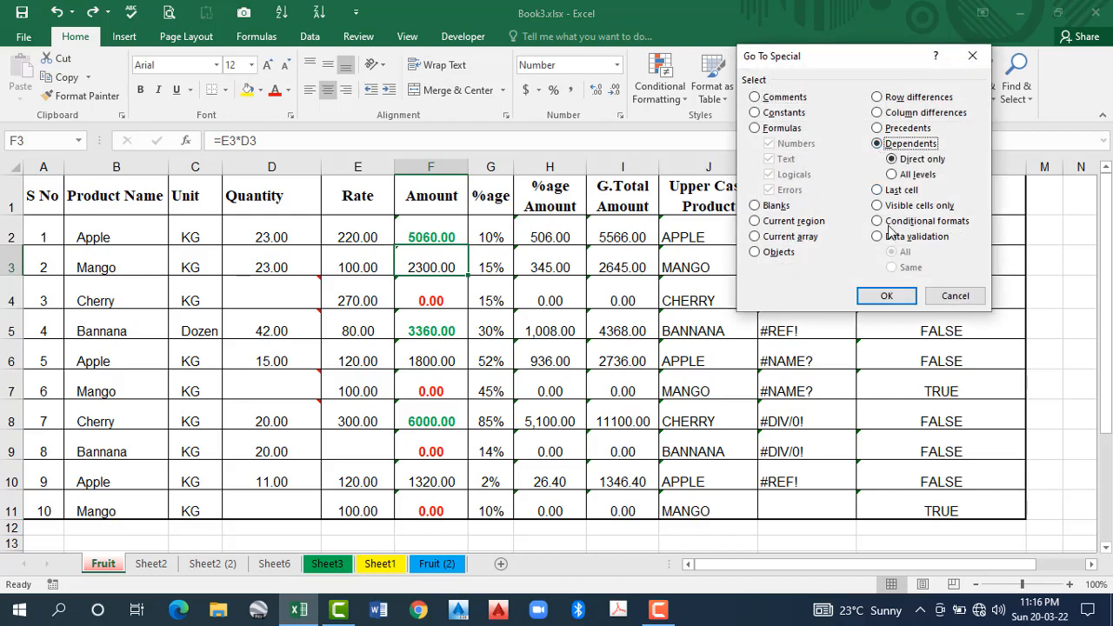
left_click(886, 296)
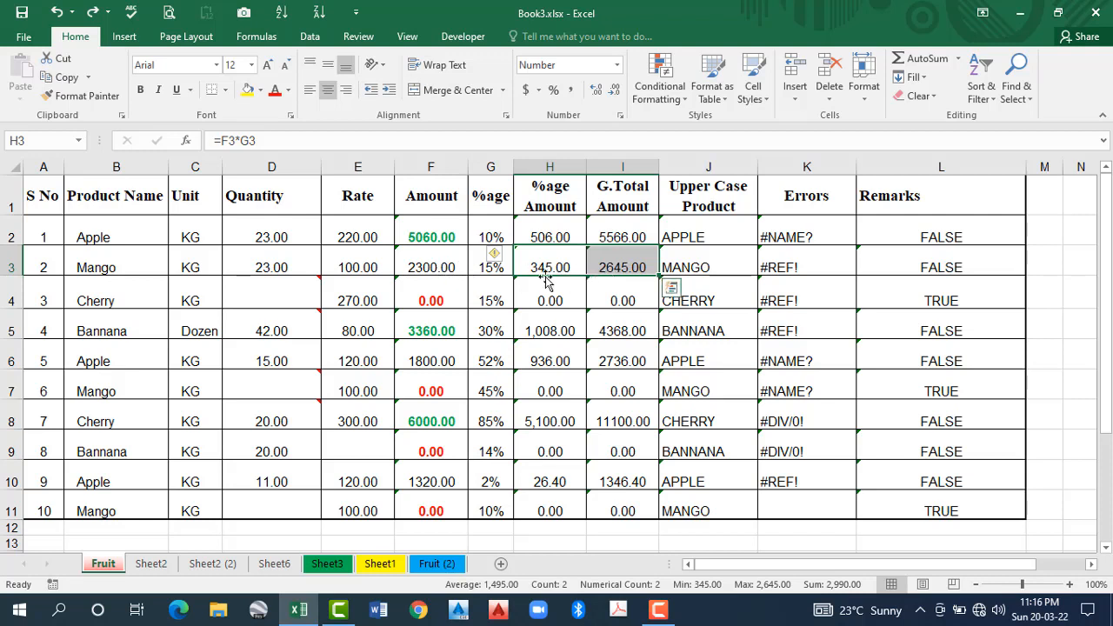
left_click(420, 266)
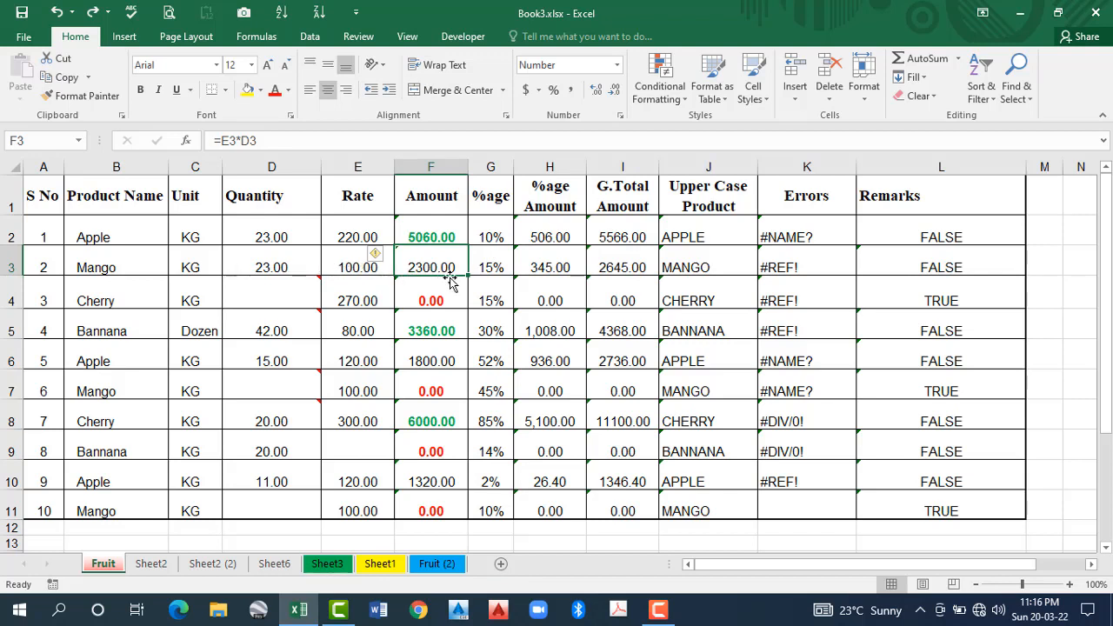
left_click(1025, 100)
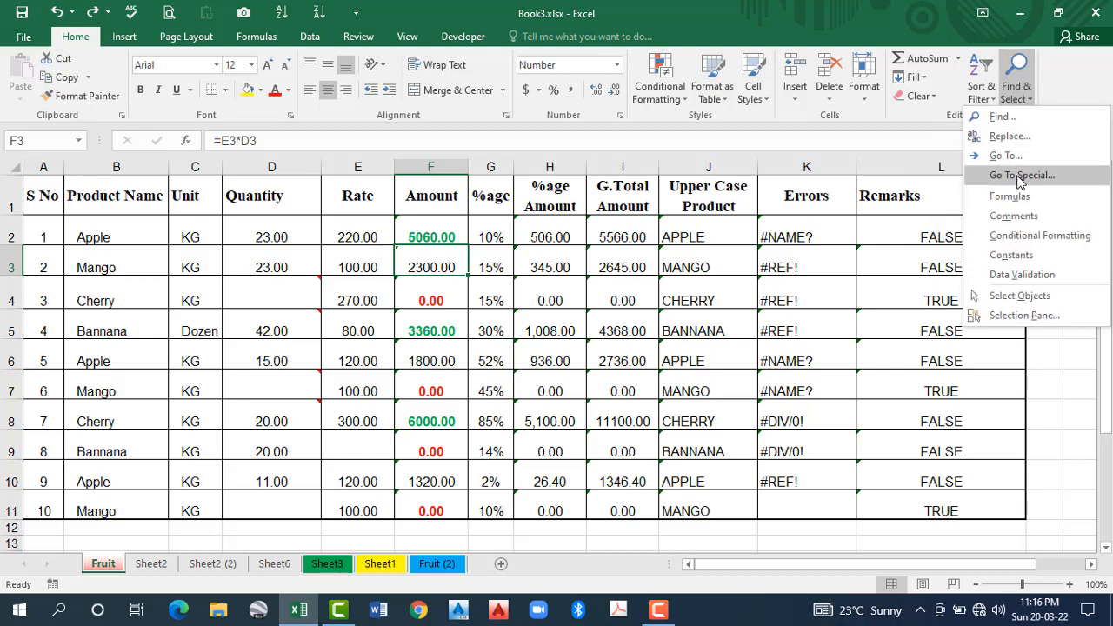
left_click(1021, 102)
left_click(1022, 100)
left_click(1040, 176)
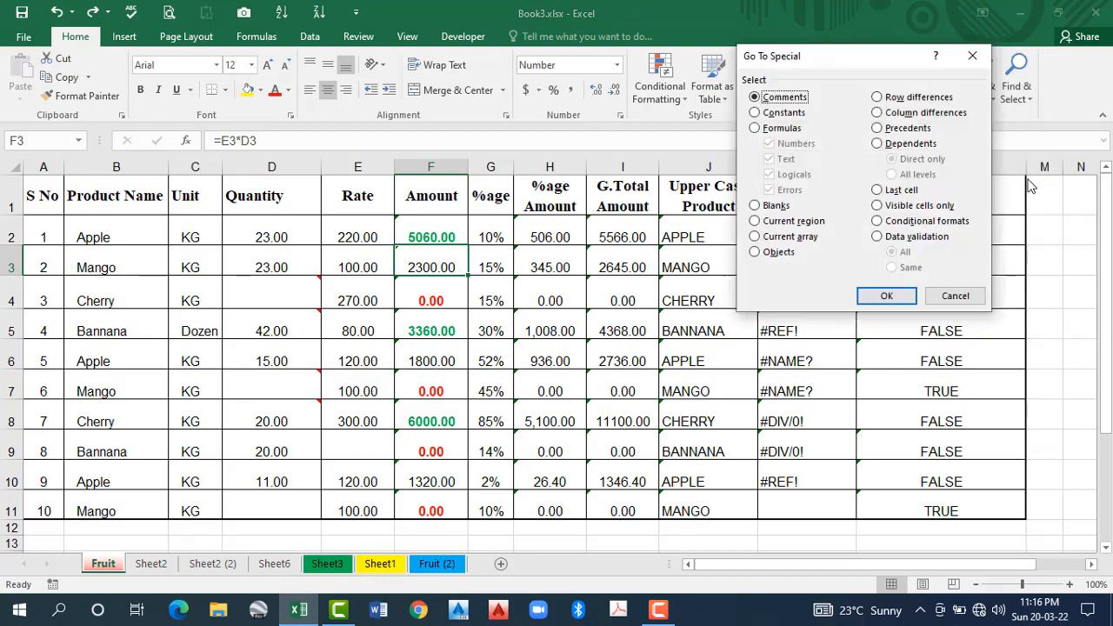
left_click(955, 296)
Select the table range A1:L11 and use Go To Special to jump to the last cell of the Fruit sheet
left_click_drag(43, 196, 955, 510)
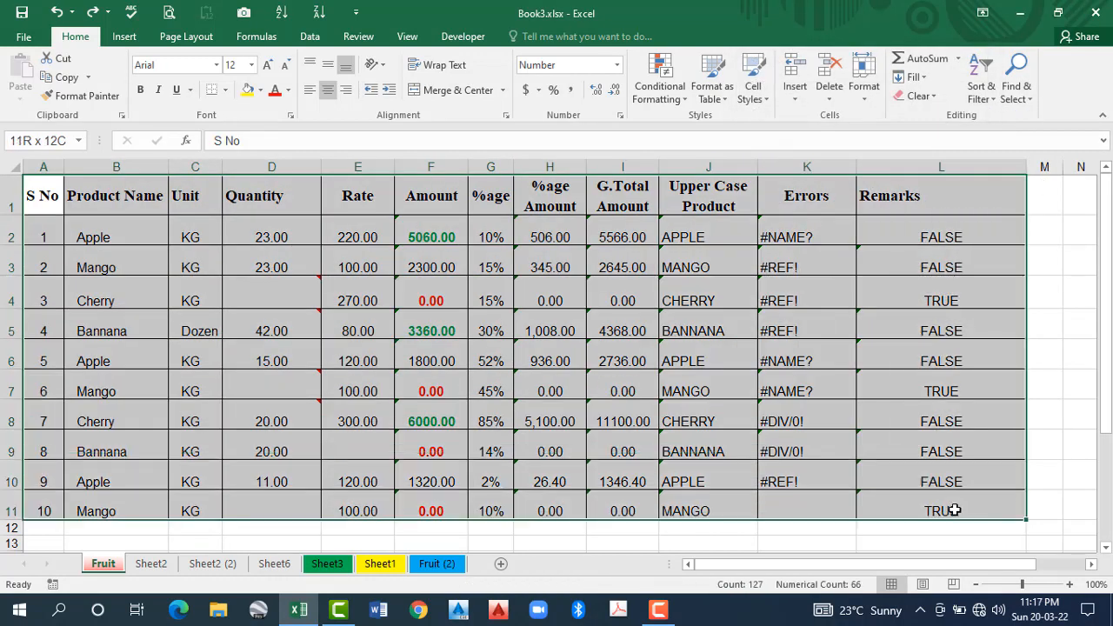
left_click(1018, 96)
left_click(1035, 176)
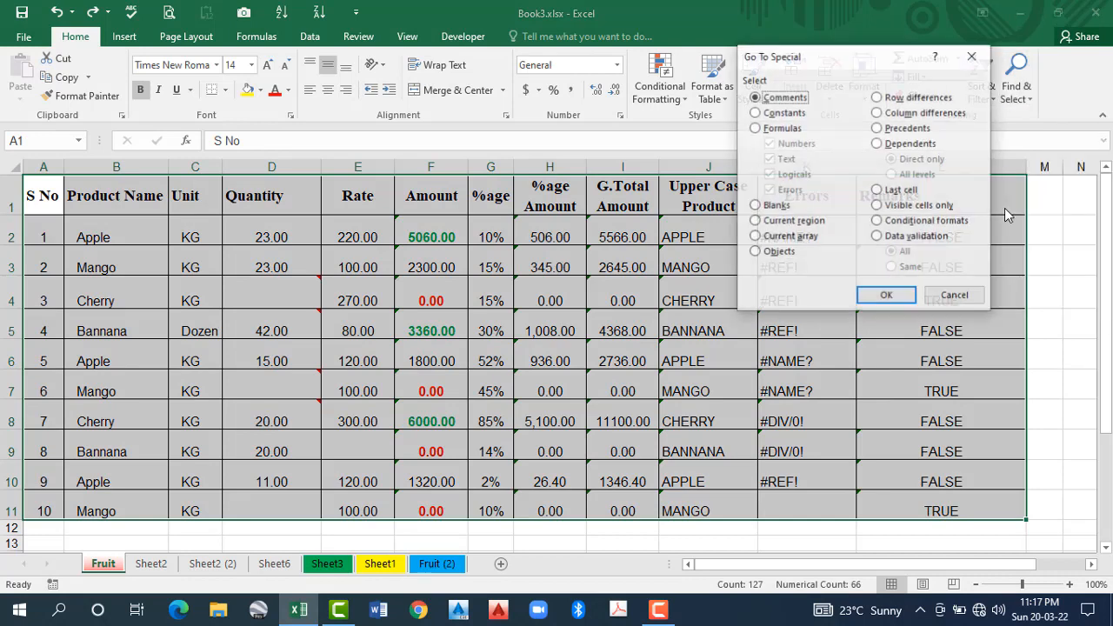
left_click(879, 191)
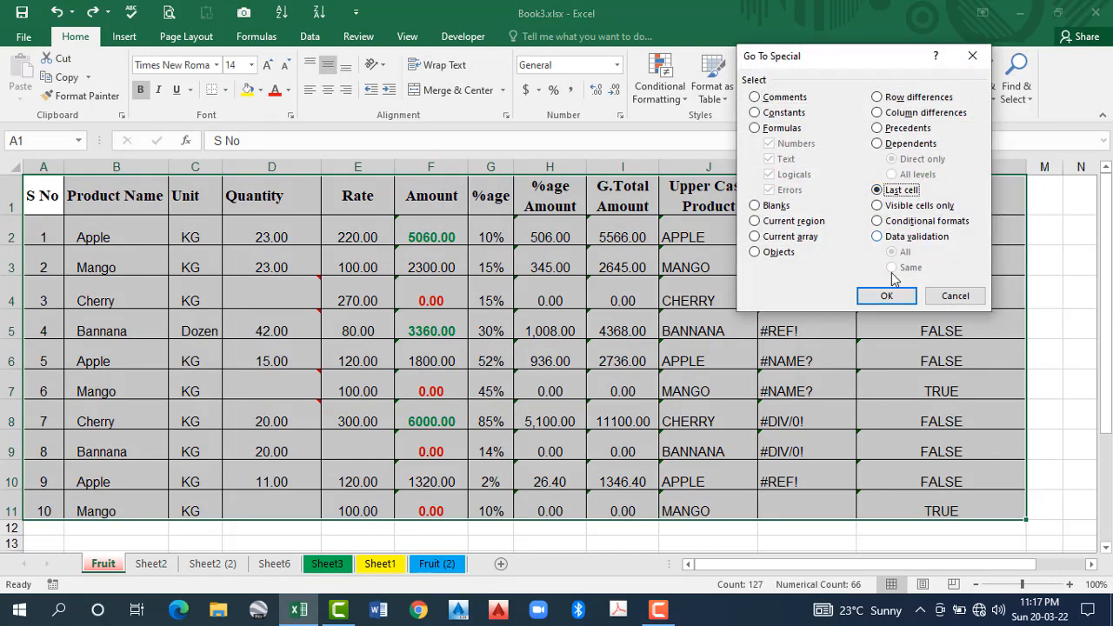
left_click(886, 295)
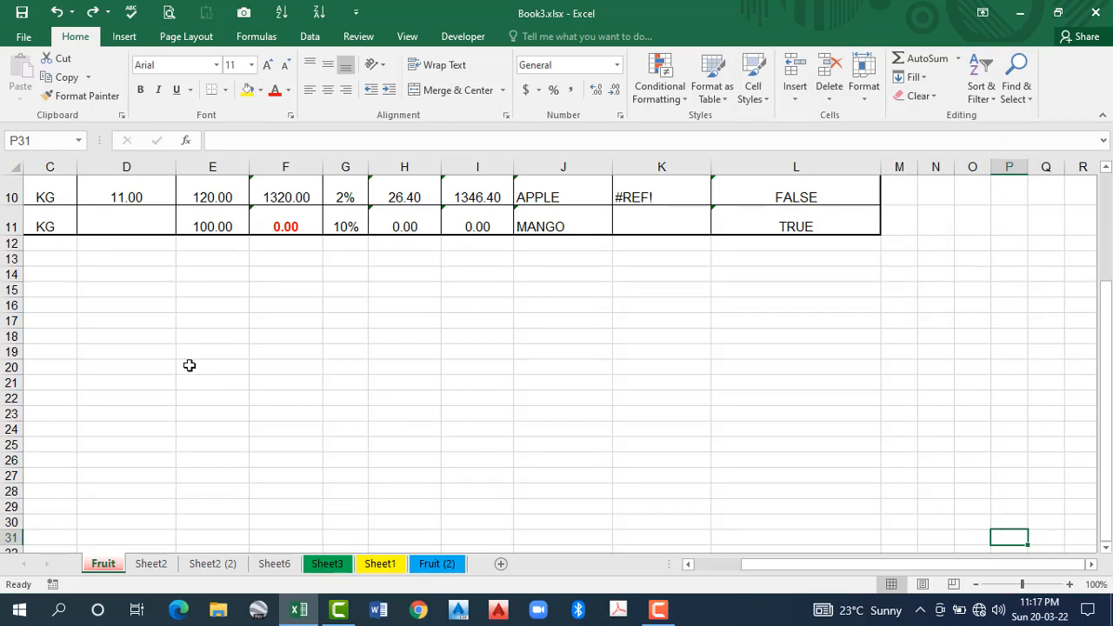
Examine the empty area between the table's final cell L11 and the sheet's last cell around column P
left_click_drag(150, 355, 632, 510)
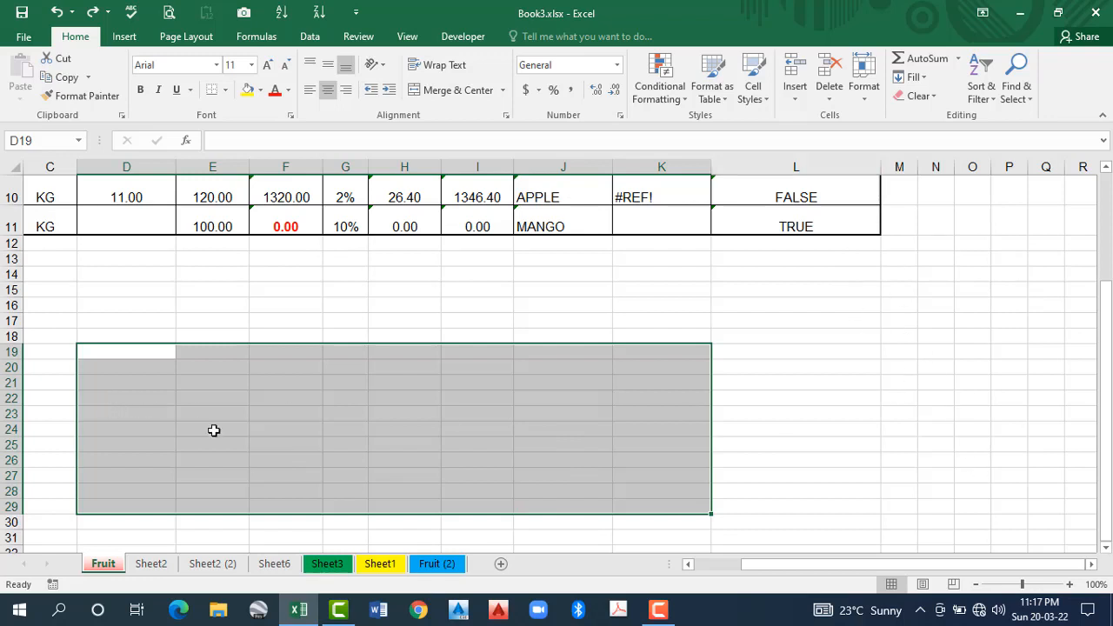
left_click(1003, 511)
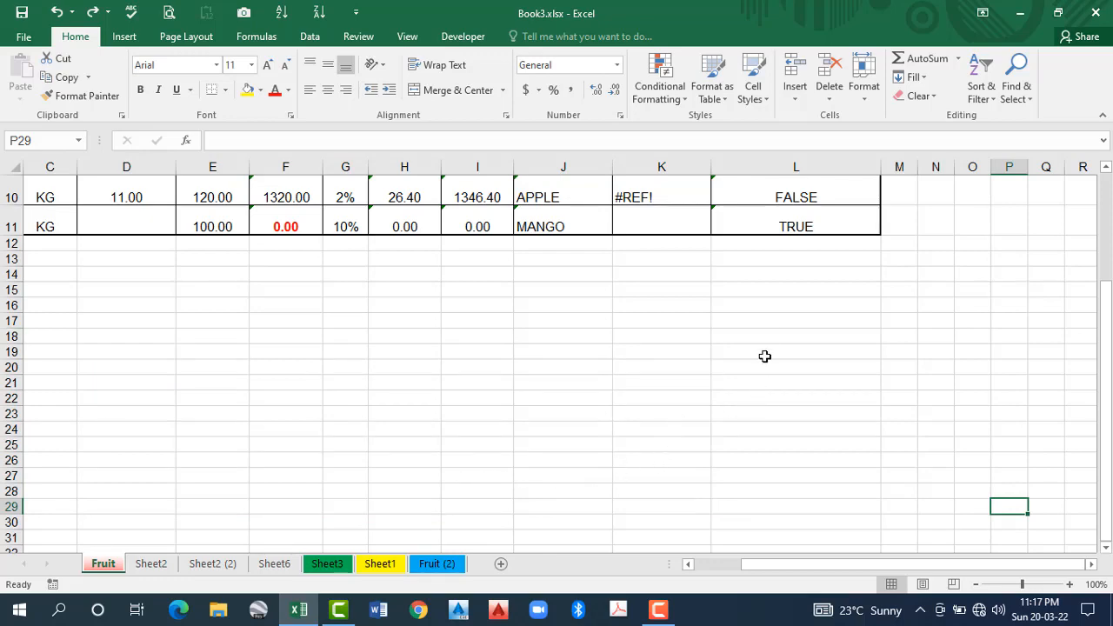
scroll(765, 357, "up", 2)
left_click(802, 414)
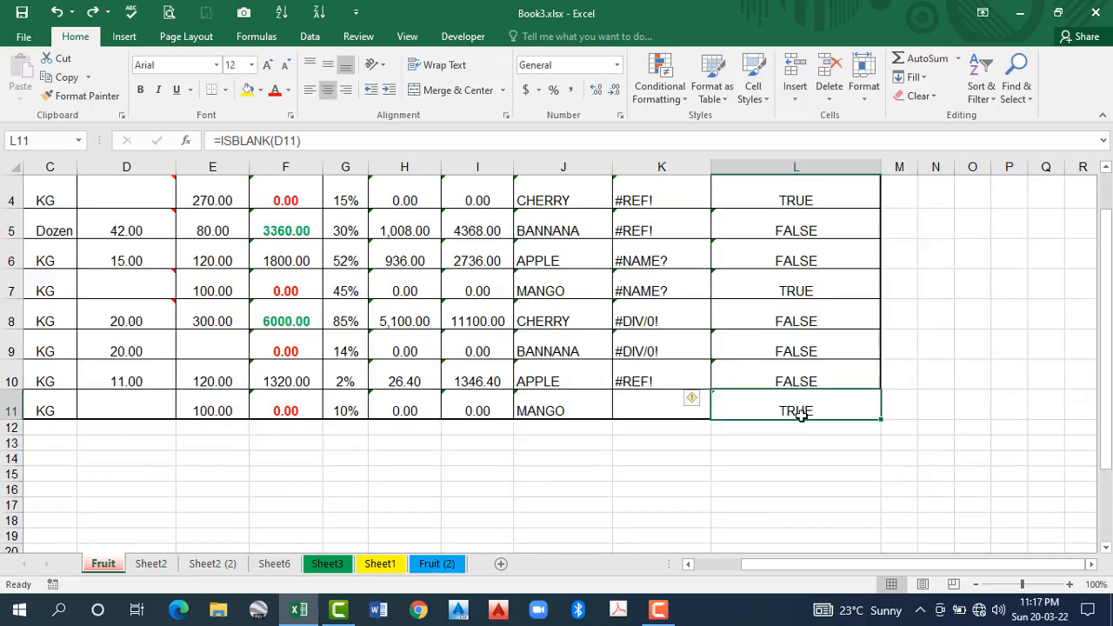
scroll(381, 407, "down", 2)
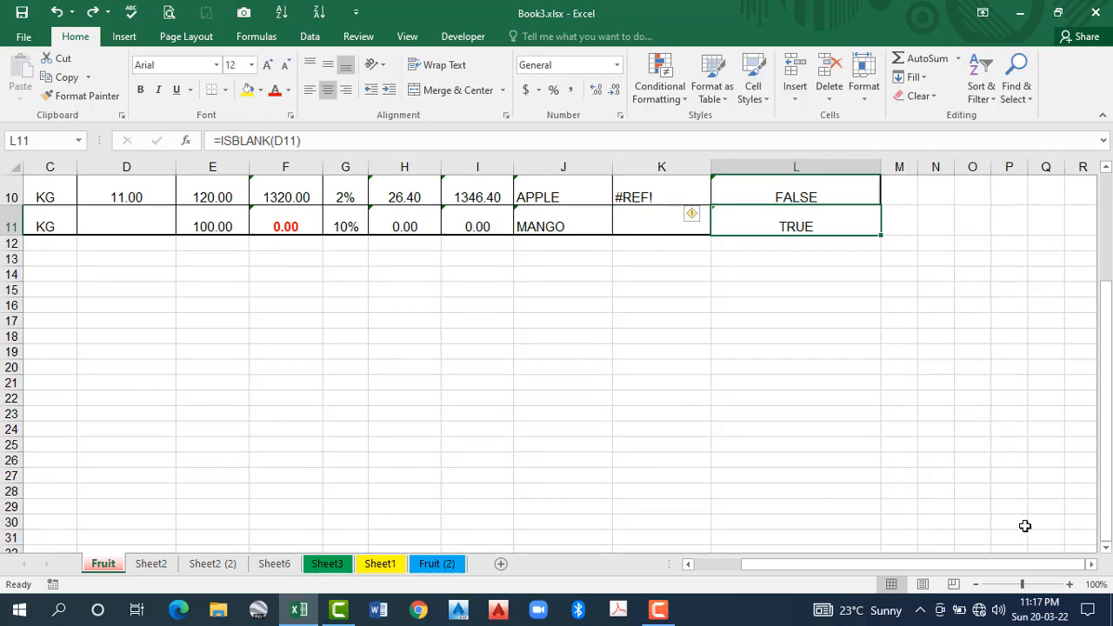
left_click(1026, 525)
scroll(955, 516, "up", 2)
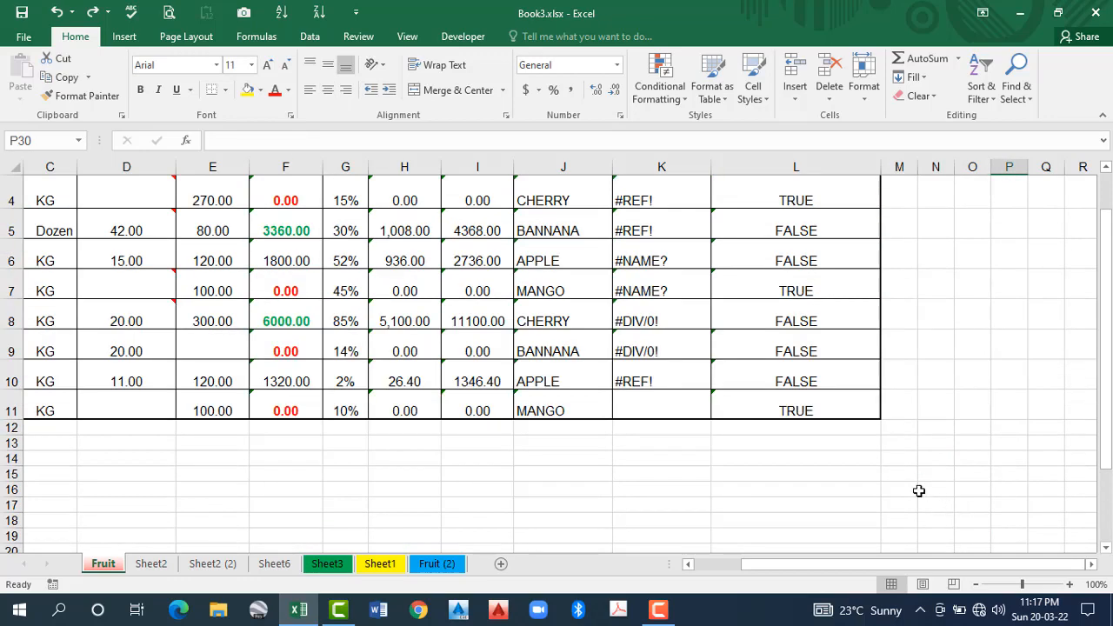
scroll(832, 466, "up", 1)
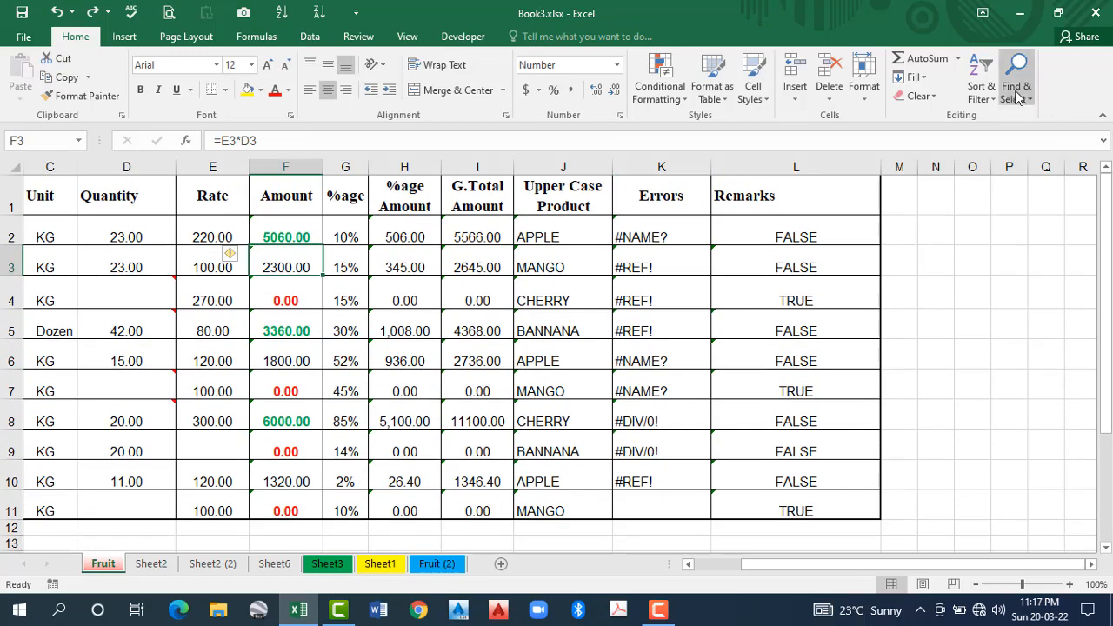
left_click(1020, 97)
left_click(1032, 176)
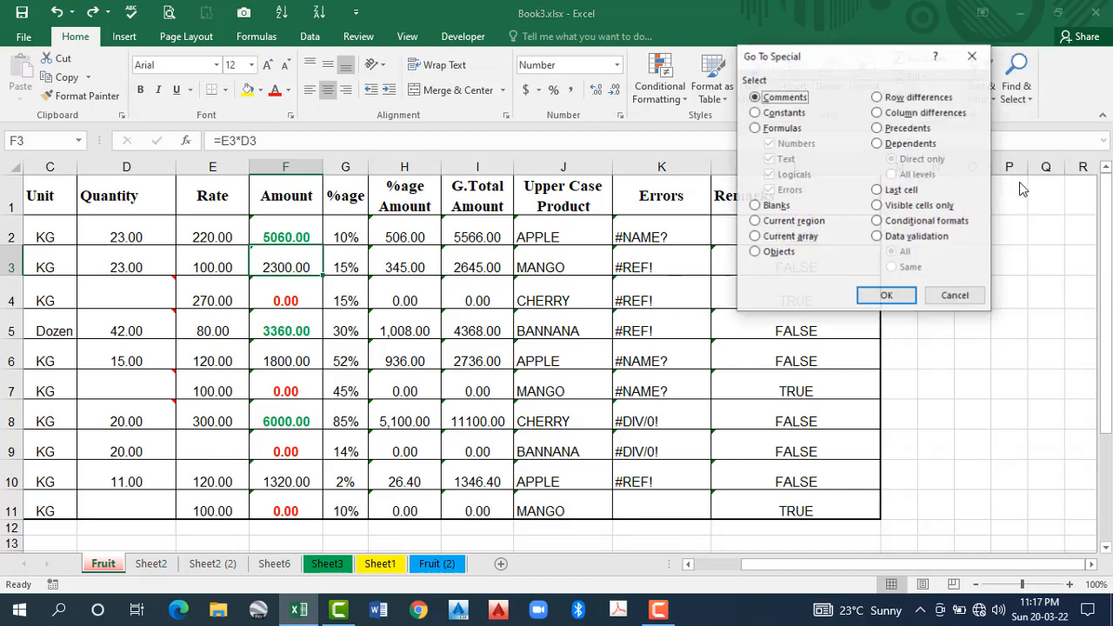
left_click(955, 295)
Hide the Errors column K on the Fruit sheet
left_click(522, 316)
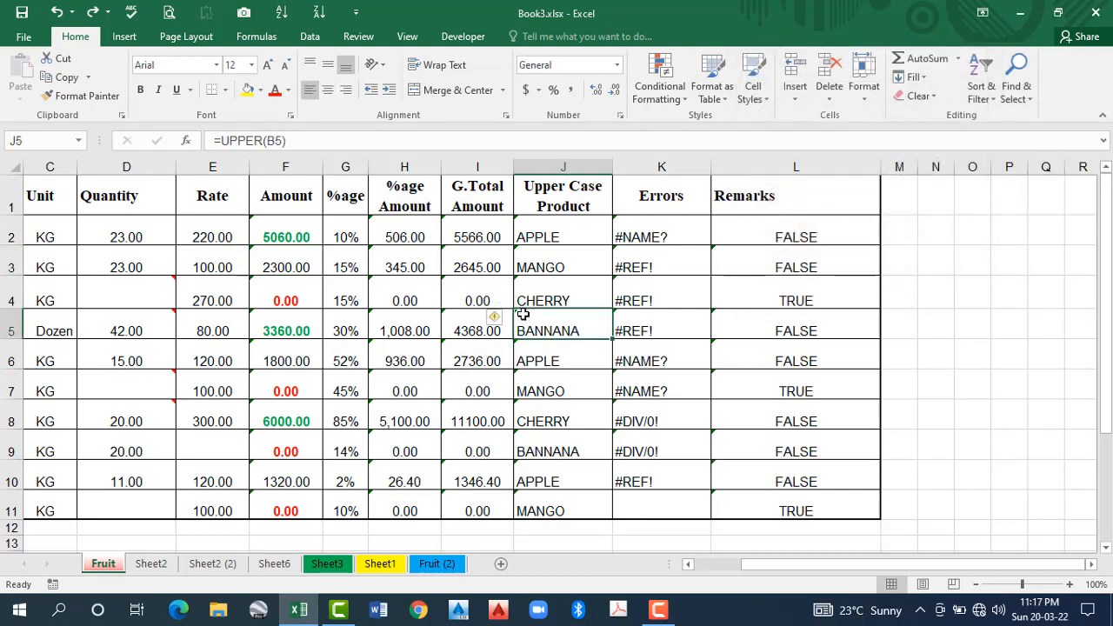
right_click(661, 169)
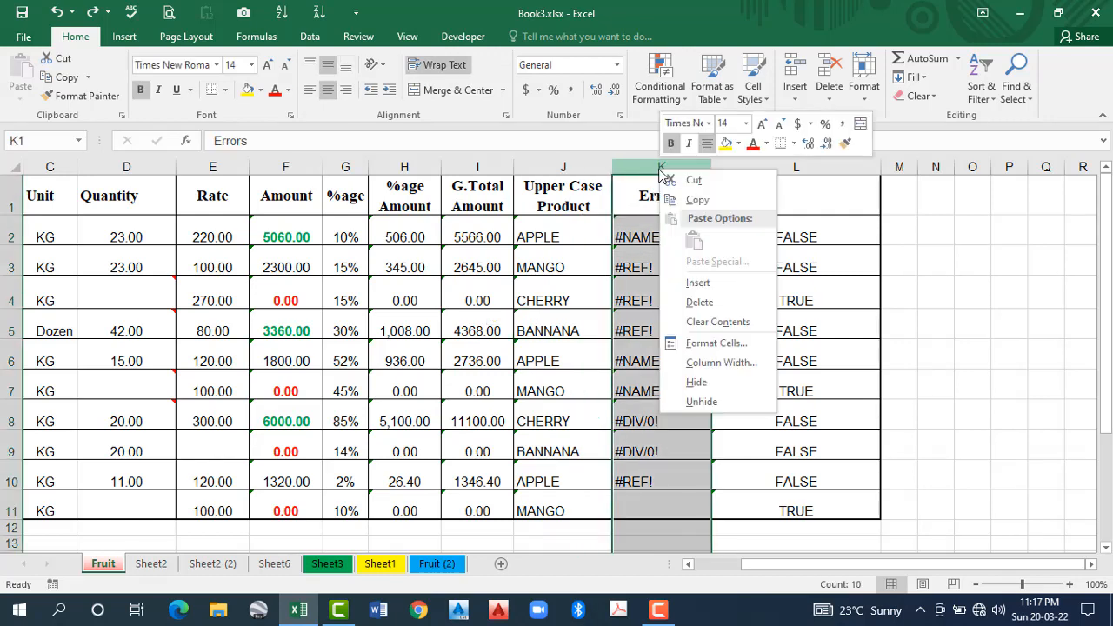
left_click(701, 384)
left_click(647, 352)
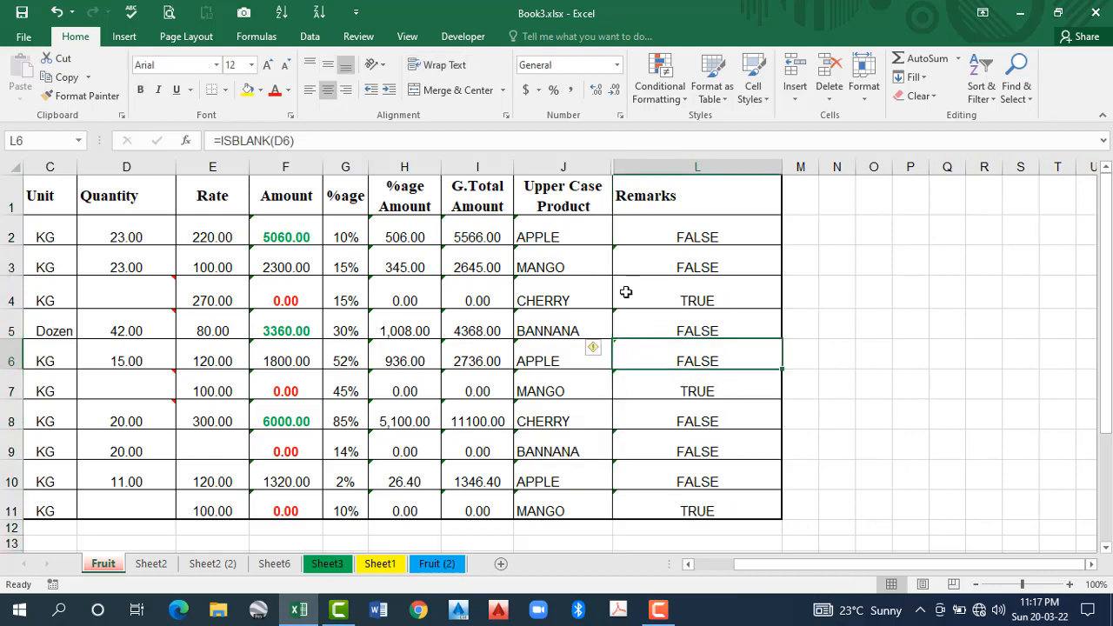
Fill the range J1:L11 in yellow across the hidden column, without limiting the selection to visible cells
left_click_drag(571, 193, 708, 505)
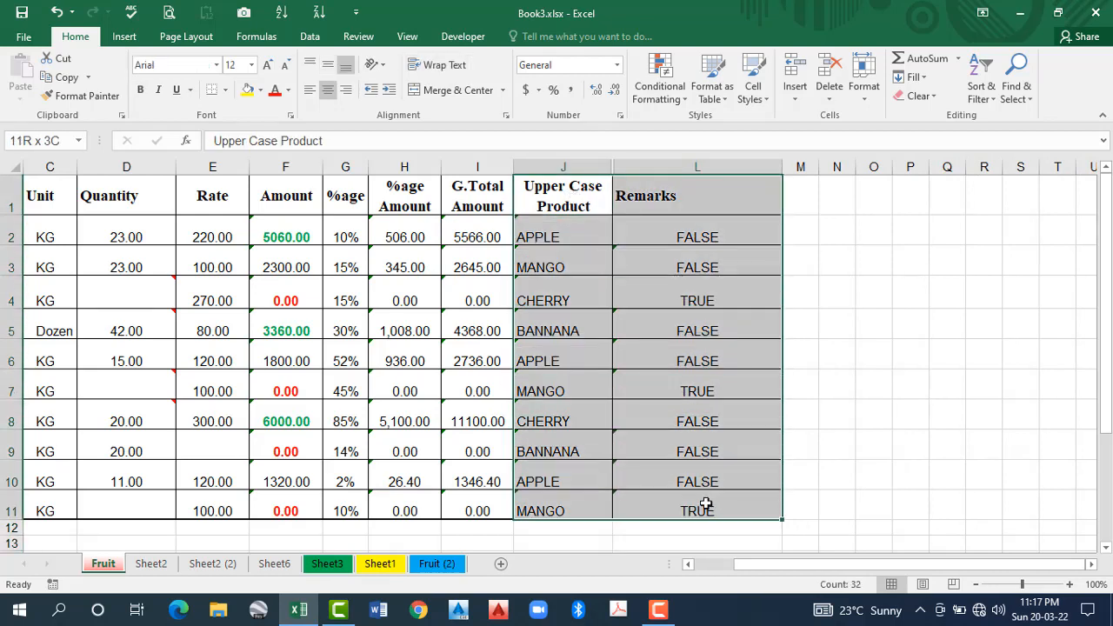
left_click(248, 90)
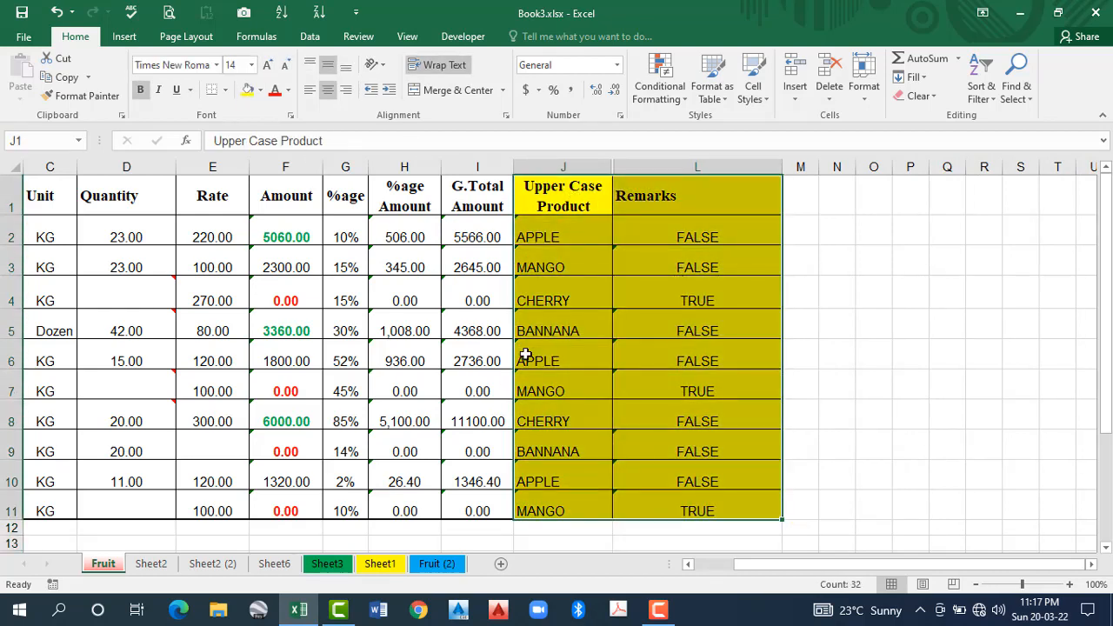
left_click(629, 264)
Unhide the column between J and L and select K1:K11 to check its fill
left_click_drag(619, 166, 598, 166)
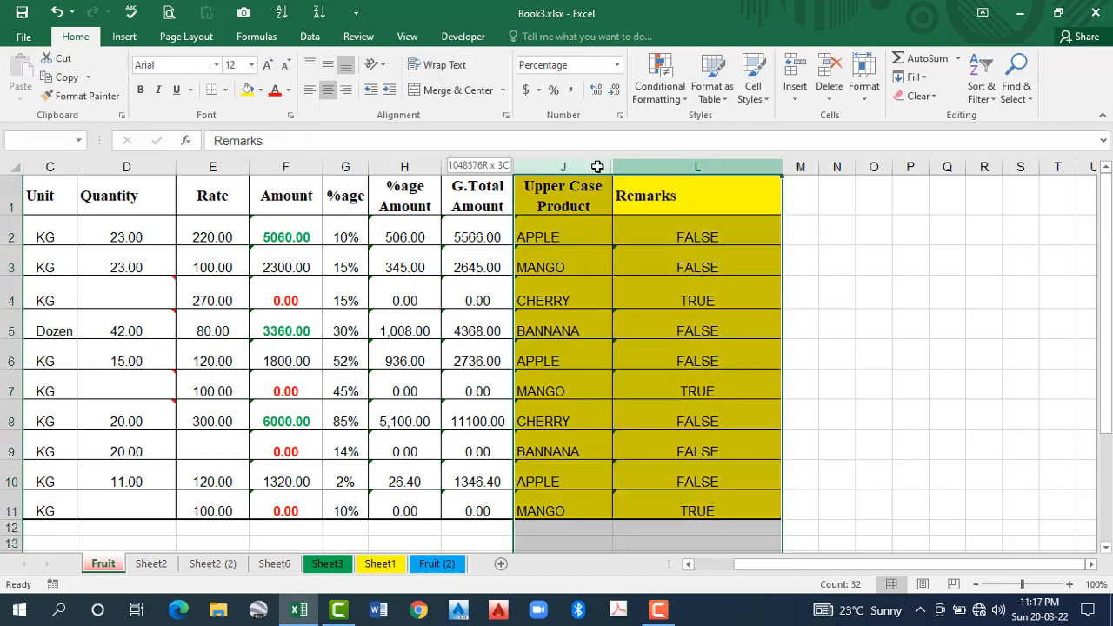
right_click(604, 171)
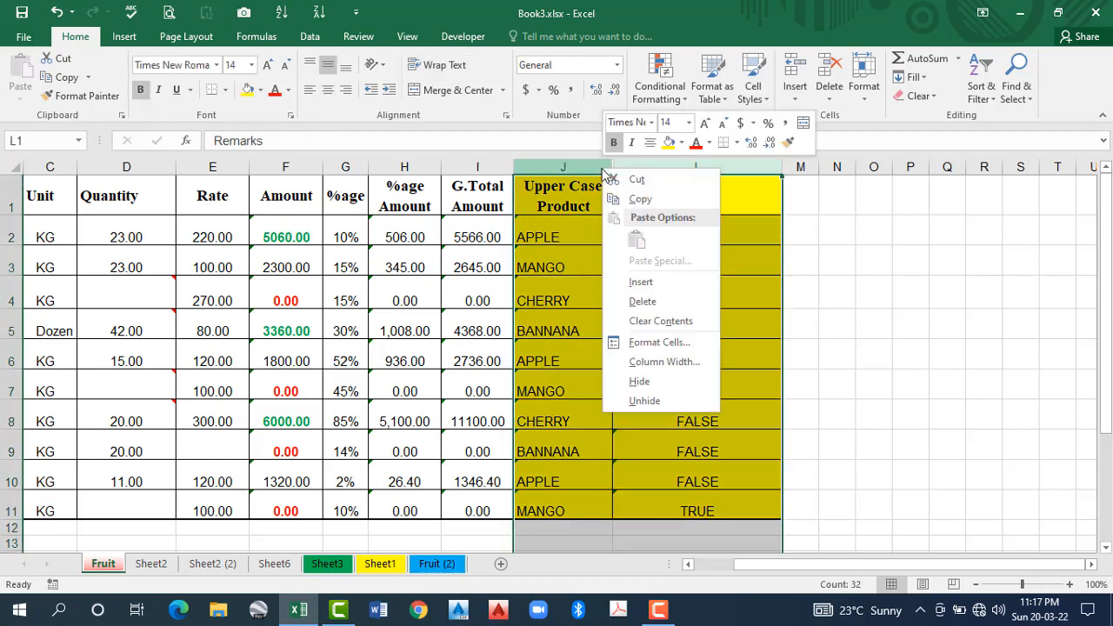
left_click(641, 401)
left_click(668, 284)
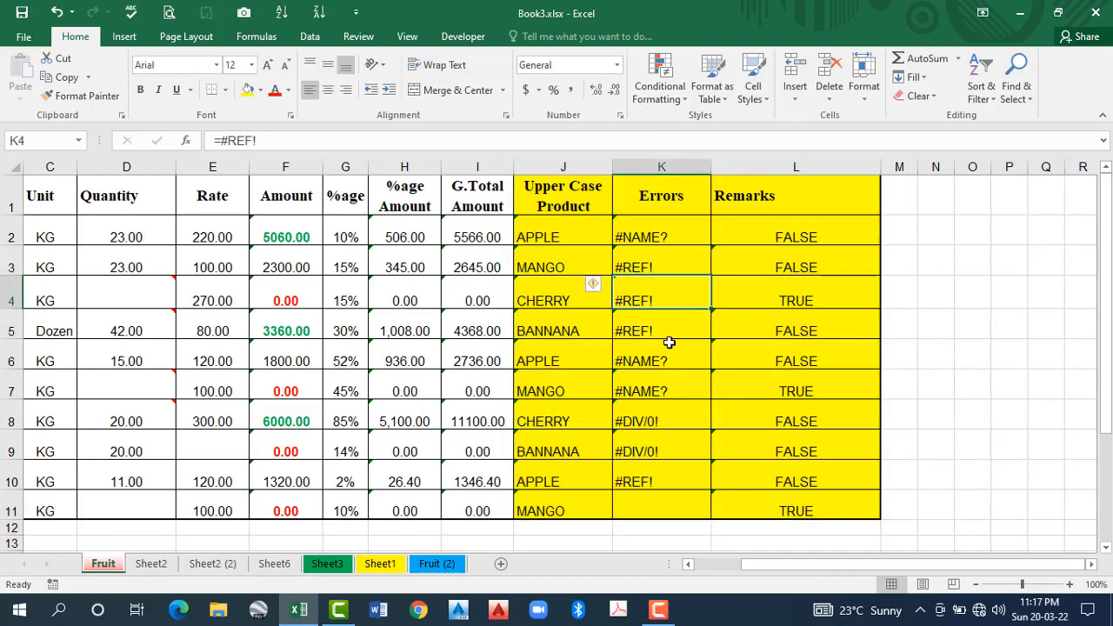
left_click_drag(658, 200, 661, 505)
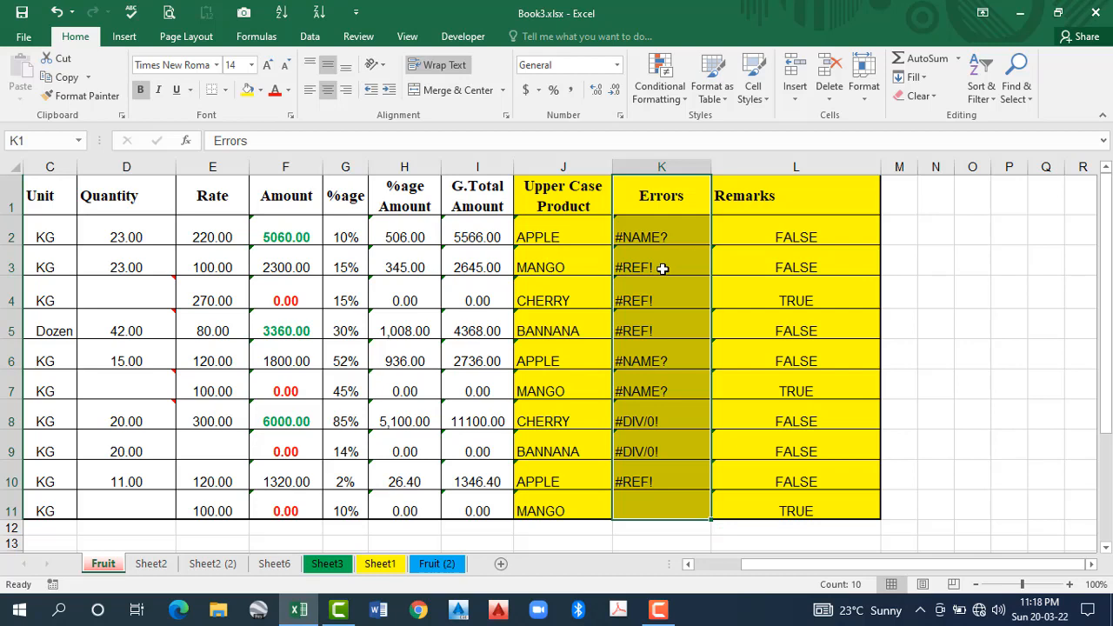
Undo the unhiding, the yellow fill and the hiding of the Errors column
key("ctrl+z")
key("ctrl+z")
key("ctrl+z")
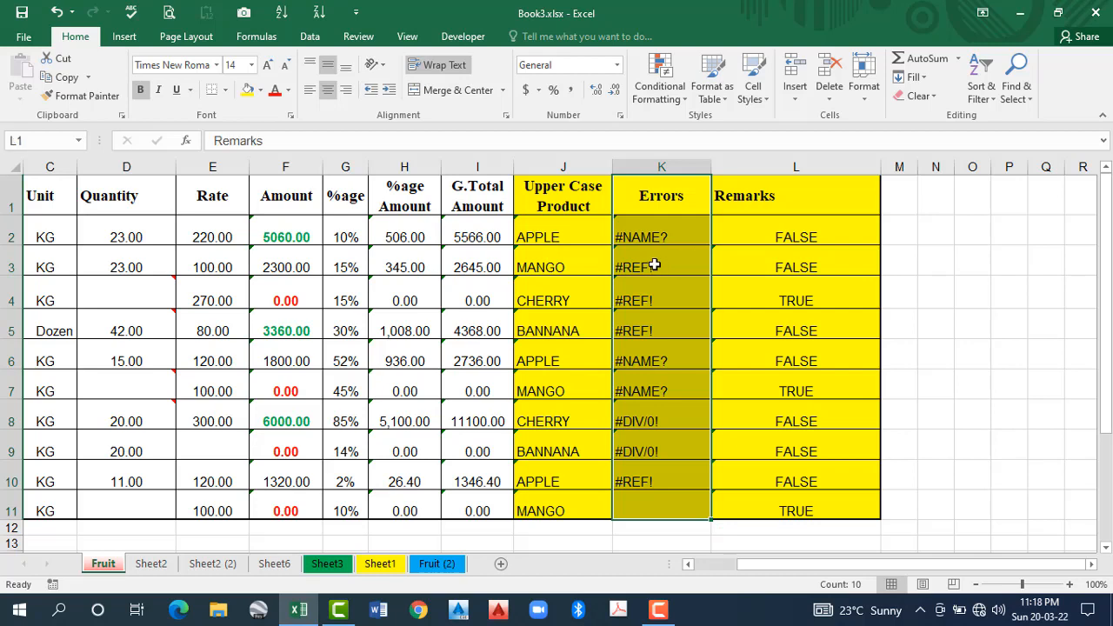
Hide the Errors column K again
right_click(644, 168)
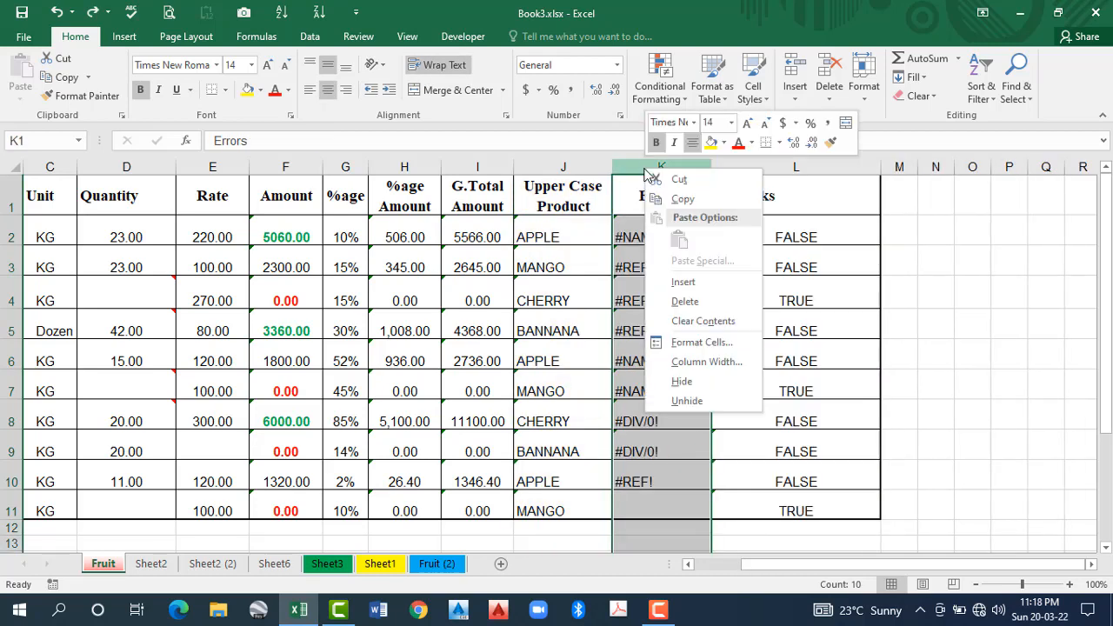
left_click(682, 381)
Restrict the J1:L11 selection to visible cells only with Go To Special and fill those cells in yellow
left_click_drag(580, 206, 739, 509)
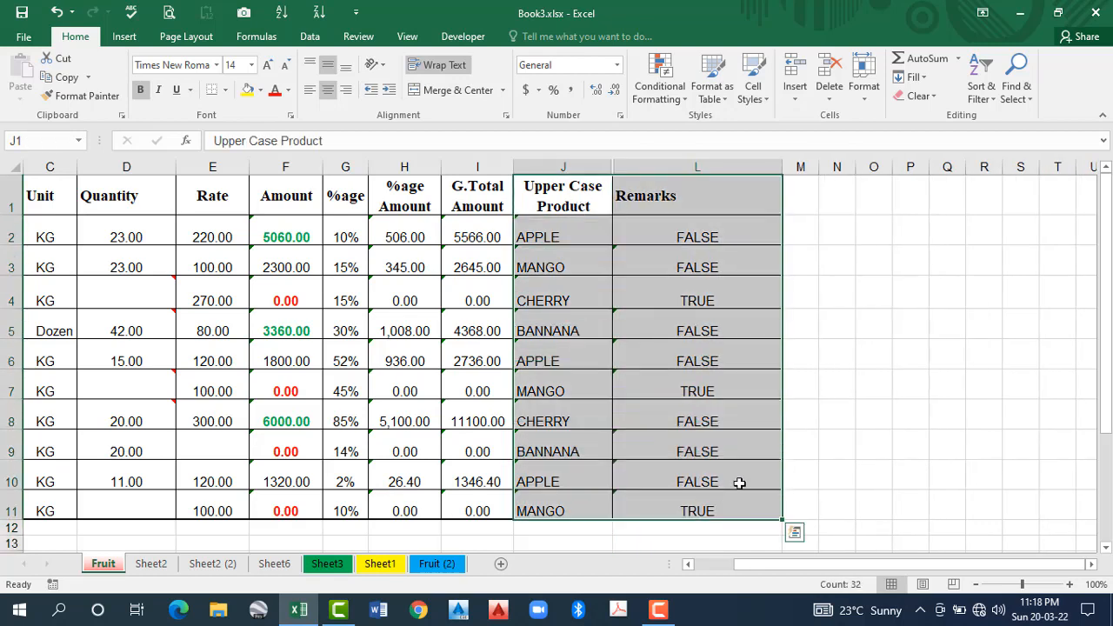
left_click(1016, 91)
left_click(1014, 177)
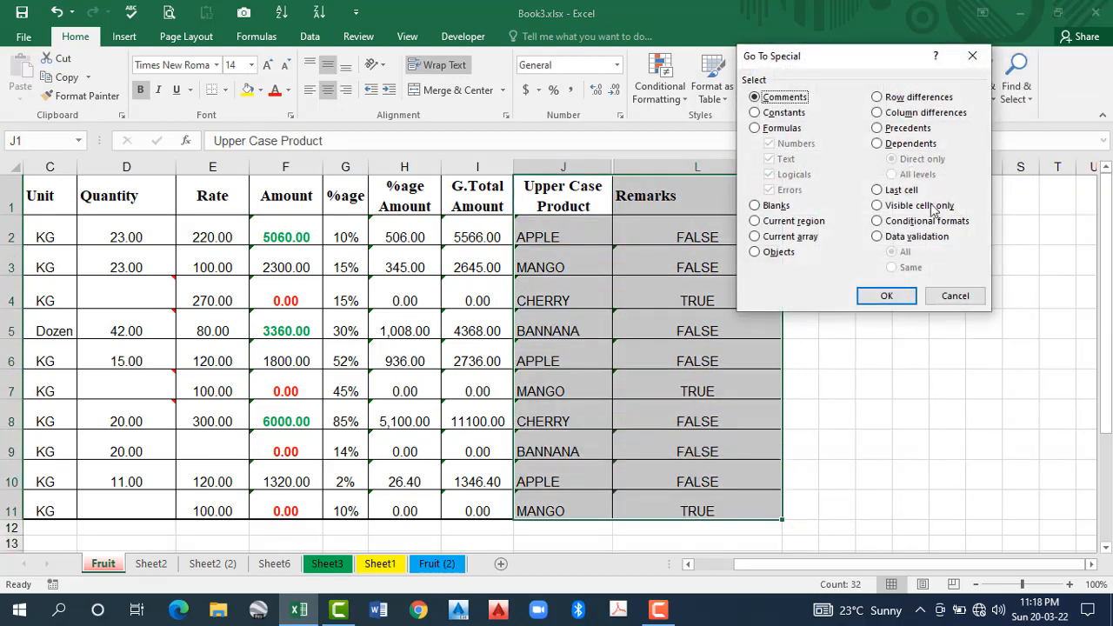
left_click(878, 207)
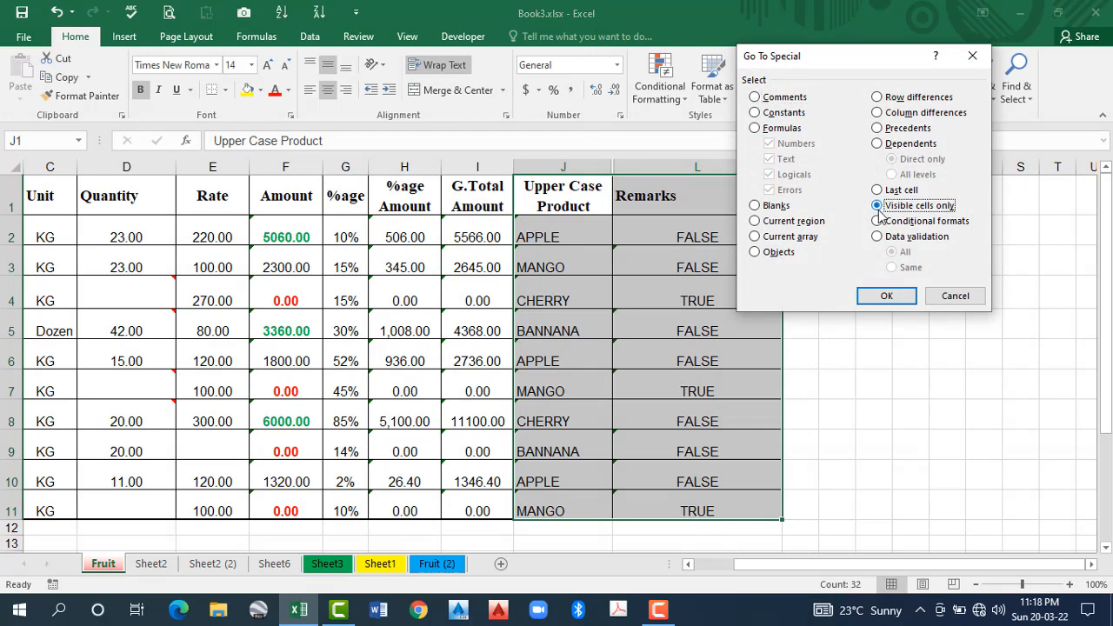
left_click(886, 296)
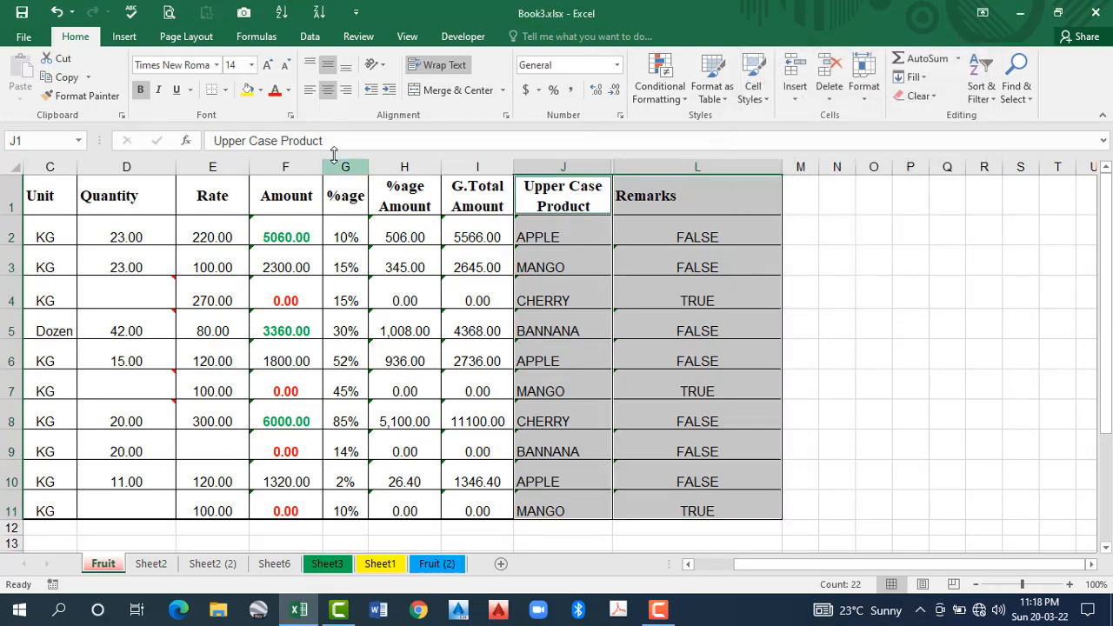
left_click(247, 90)
left_click(639, 348)
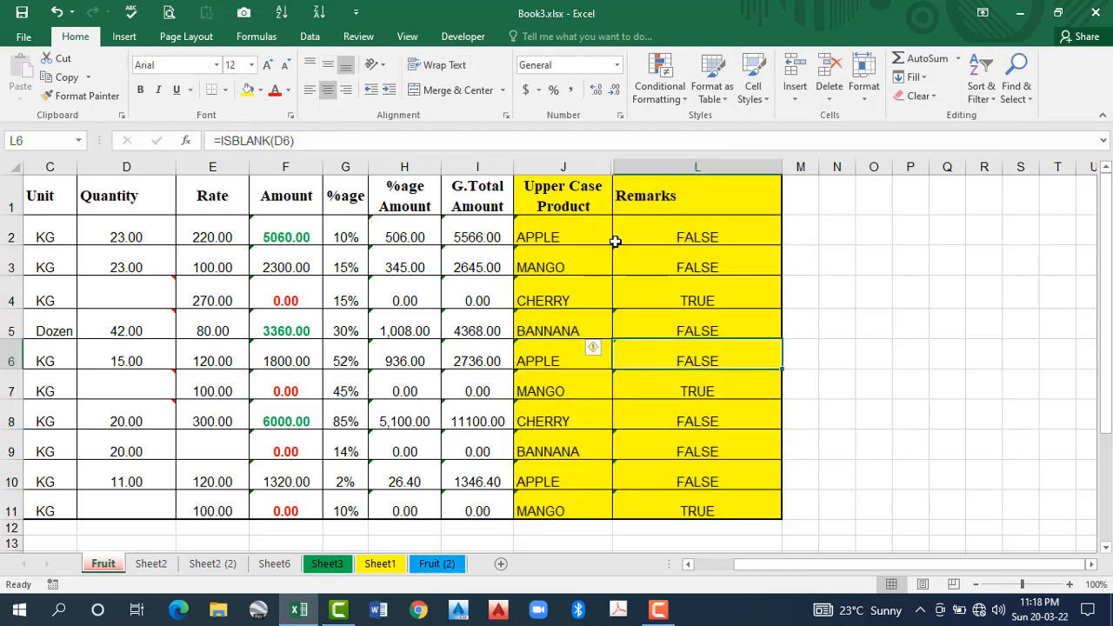
Unhide the Errors column between columns J and L to check its fill
left_click_drag(642, 166, 588, 167)
right_click(598, 167)
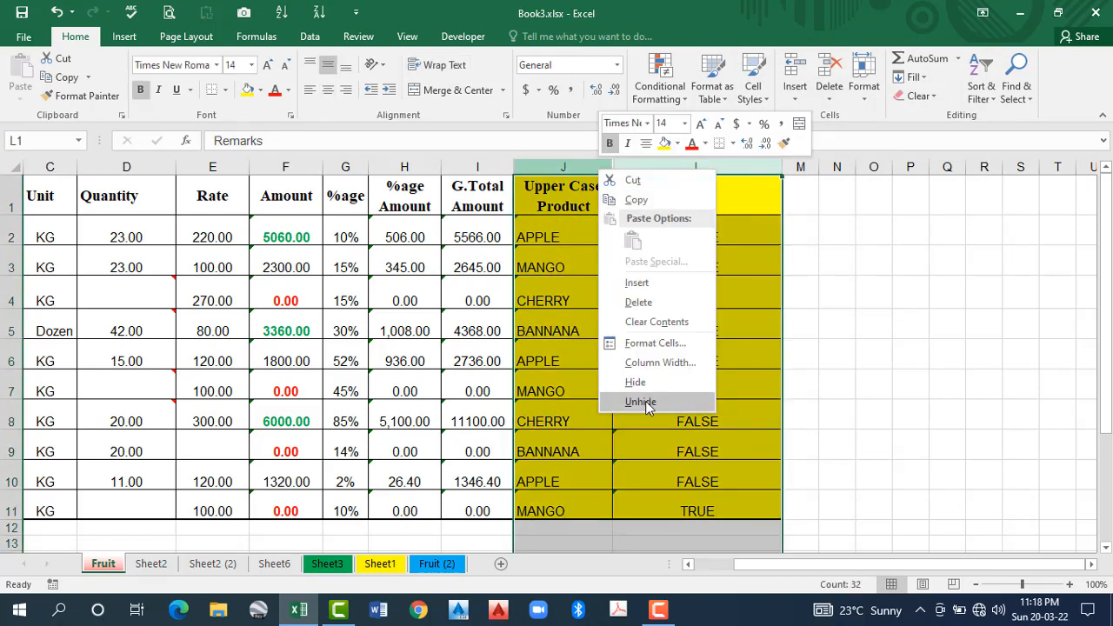
left_click(643, 400)
left_click(666, 335)
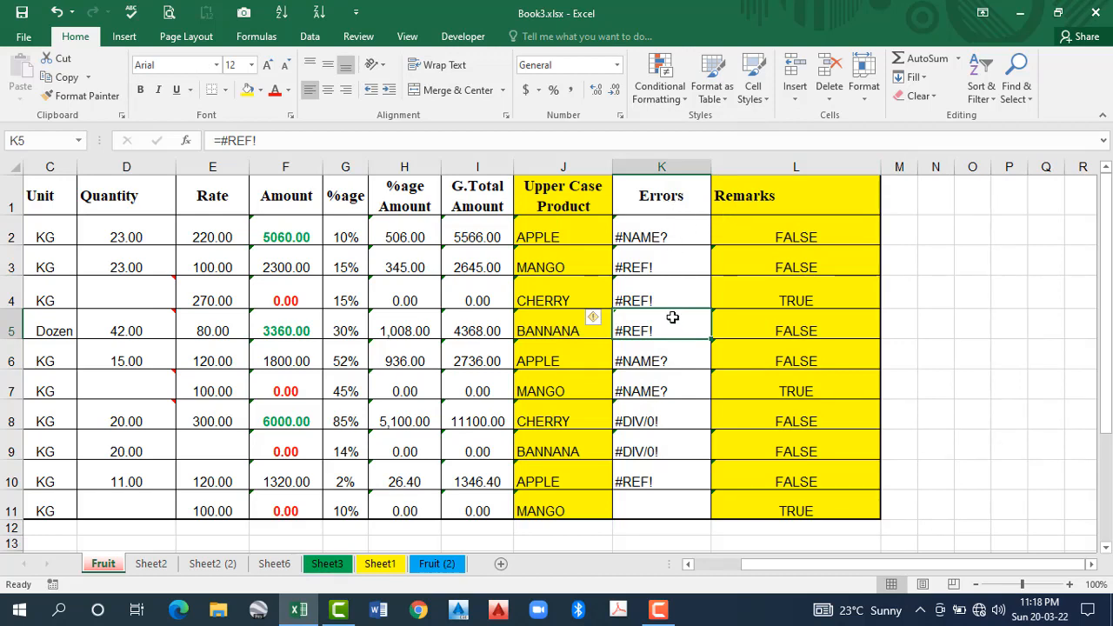
Select all cells with conditional formats on the Fruit sheet using Go To Special, starting from cell I4
left_click(499, 283)
left_click(1018, 97)
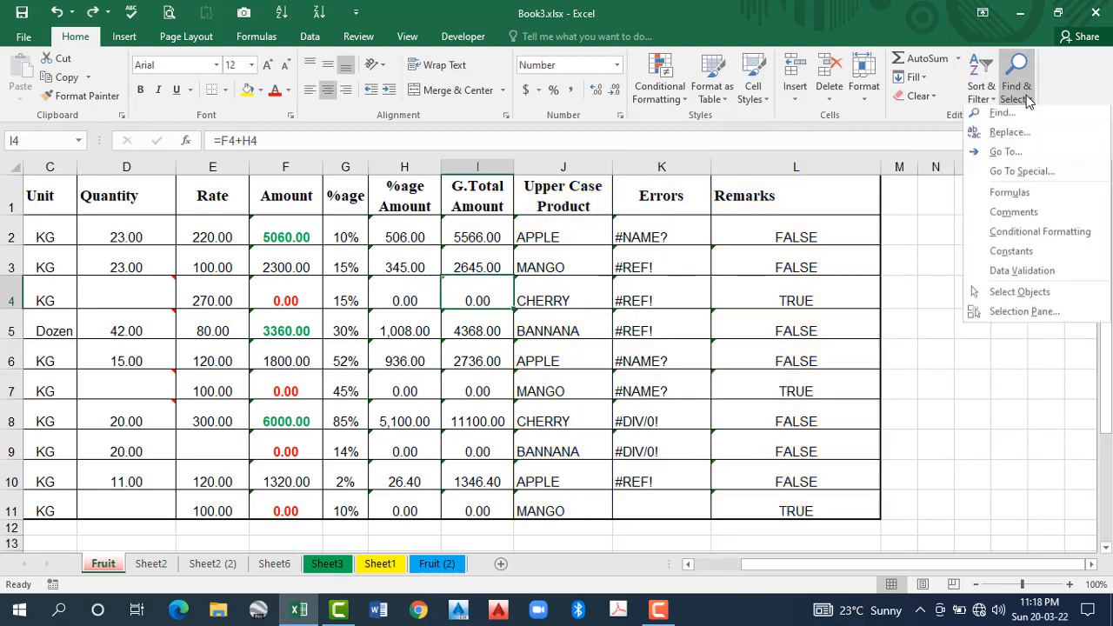
left_click(1023, 176)
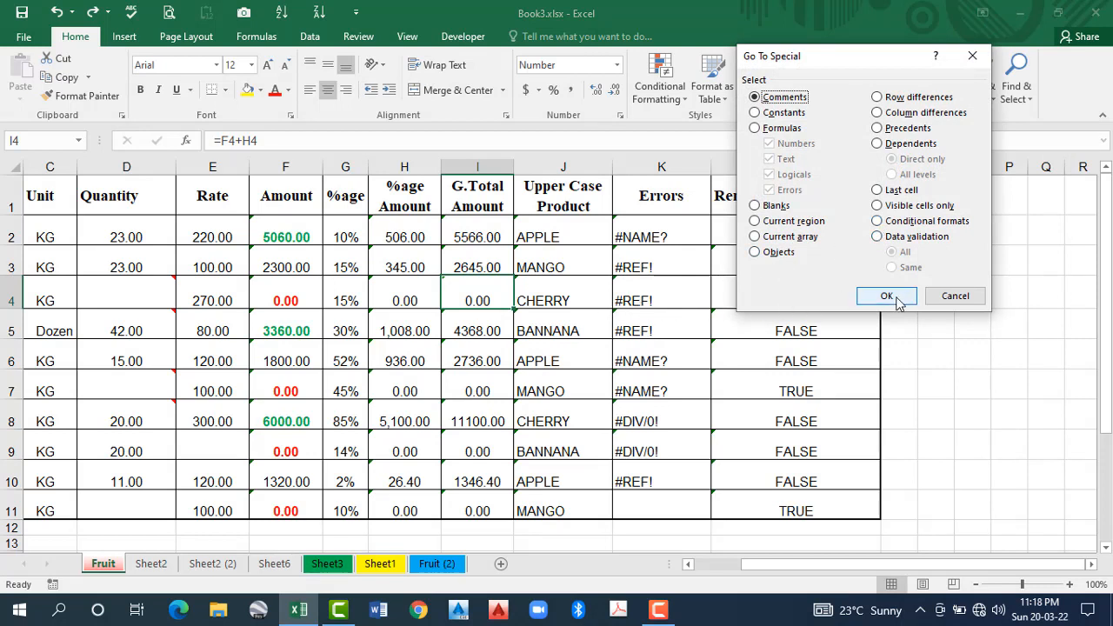
left_click(878, 223)
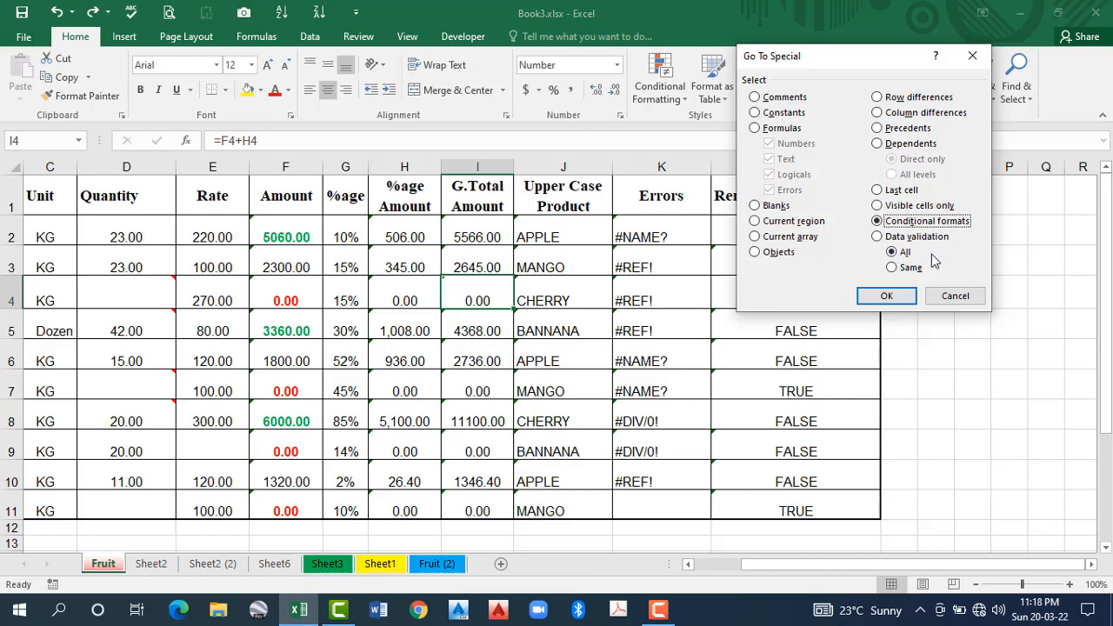
left_click(887, 298)
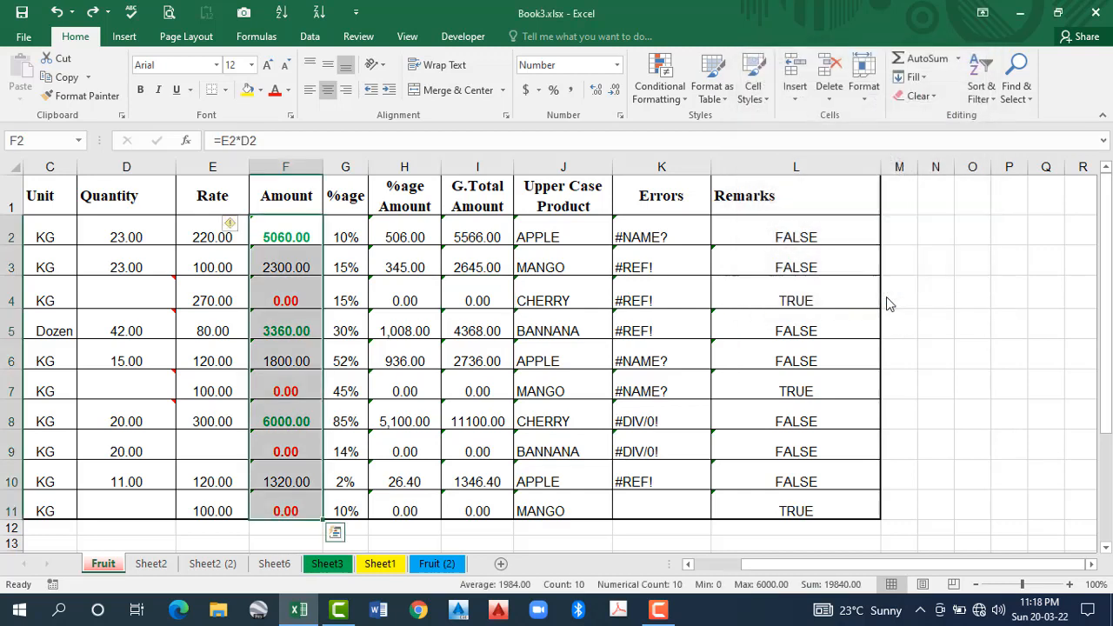
scroll(285, 299, "down", 1)
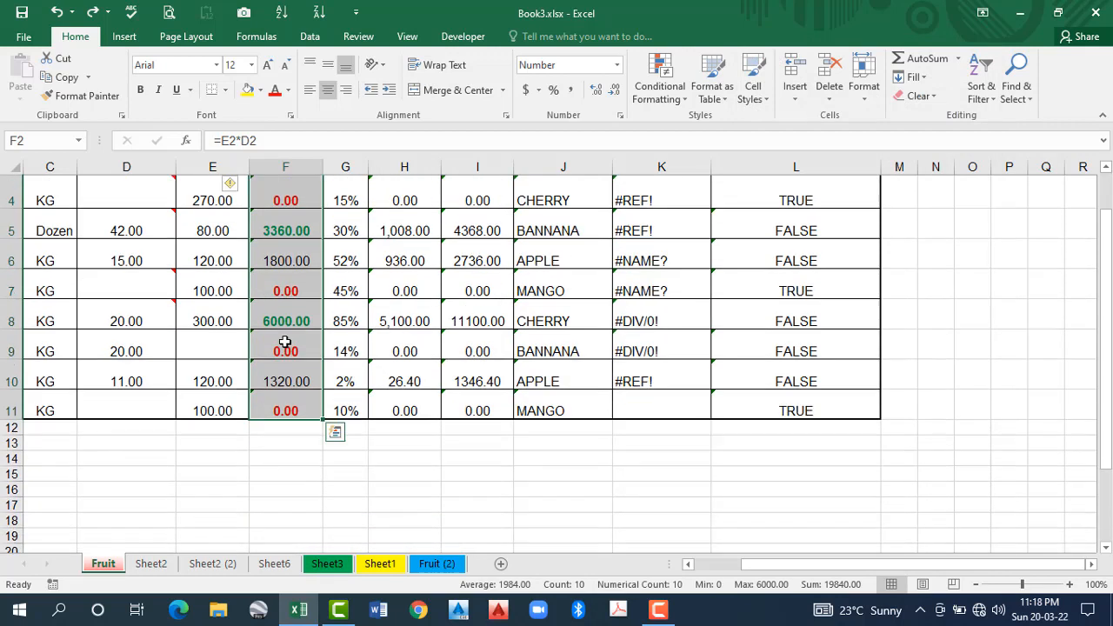
scroll(285, 339, "up", 1)
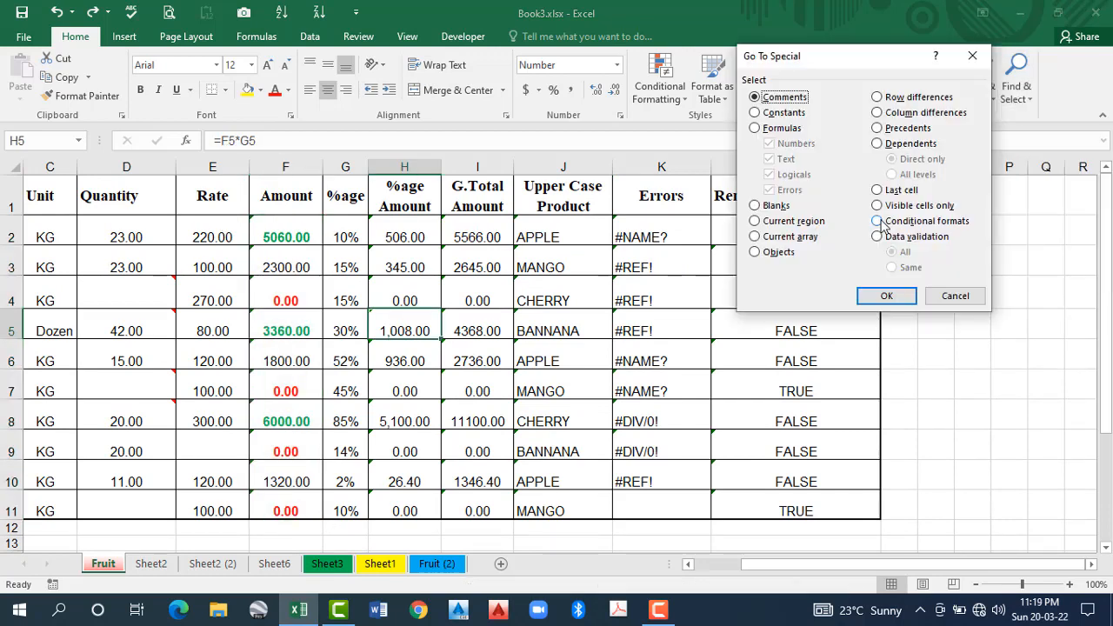
Switch the Go To Special criterion from conditional formats to data validation with the All option and run it
left_click(878, 221)
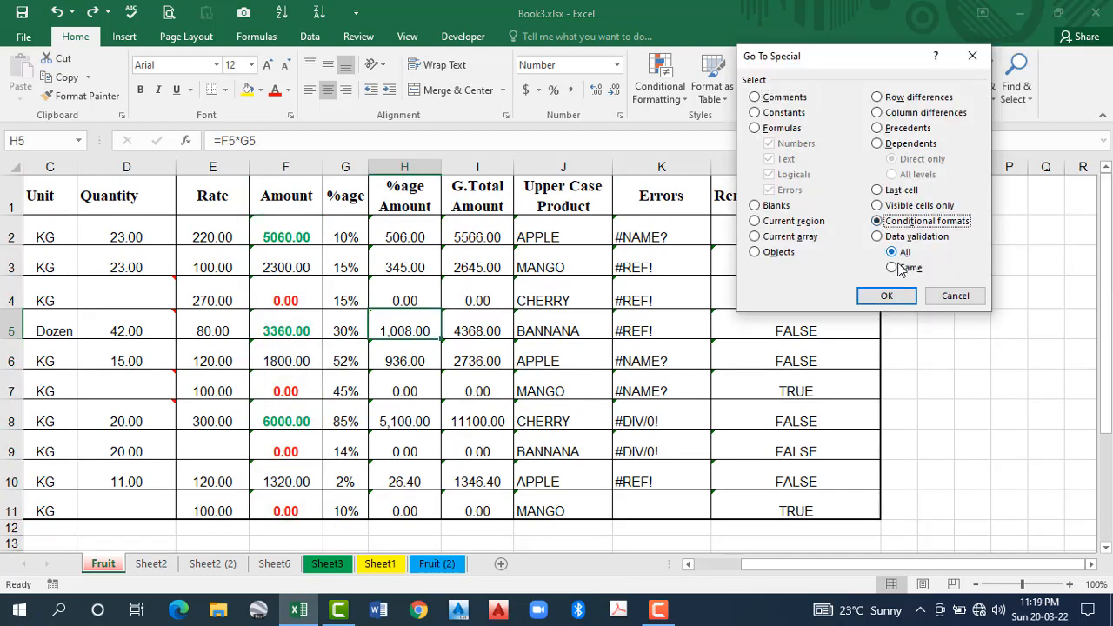
left_click(878, 237)
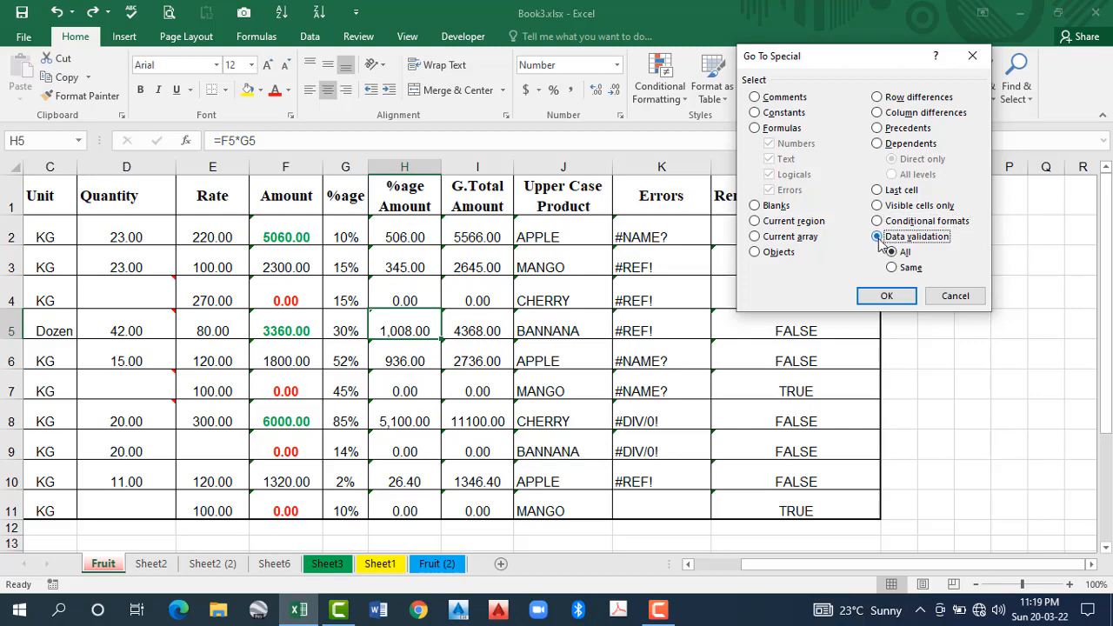
left_click(896, 301)
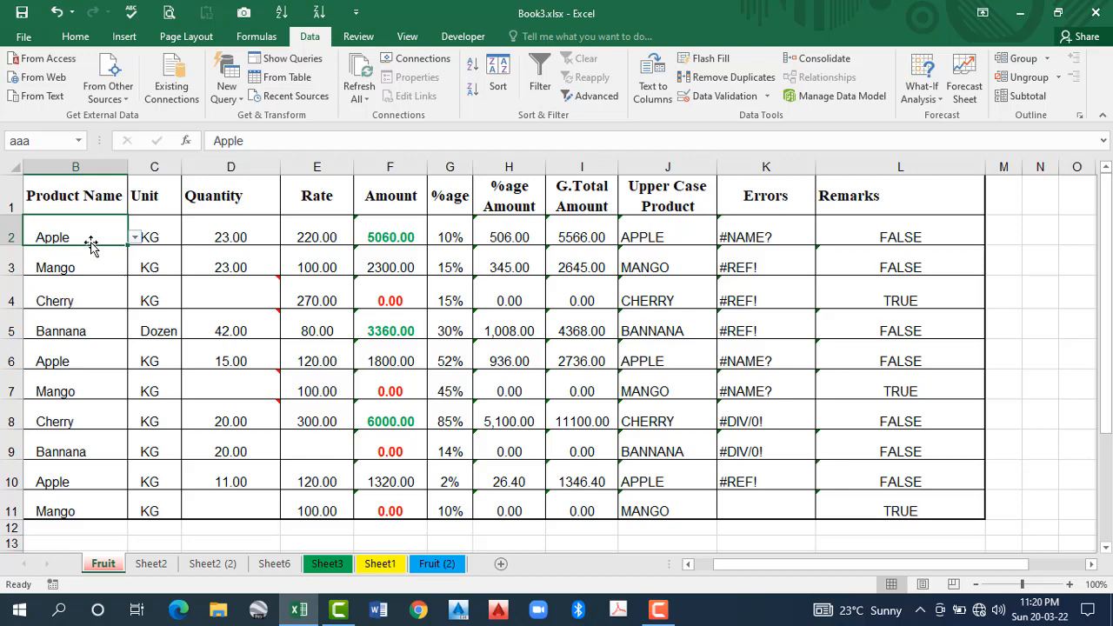
Try to enter eee in Product Name cell B2, discard the entry and view the cell's list of allowed products
type("eee")
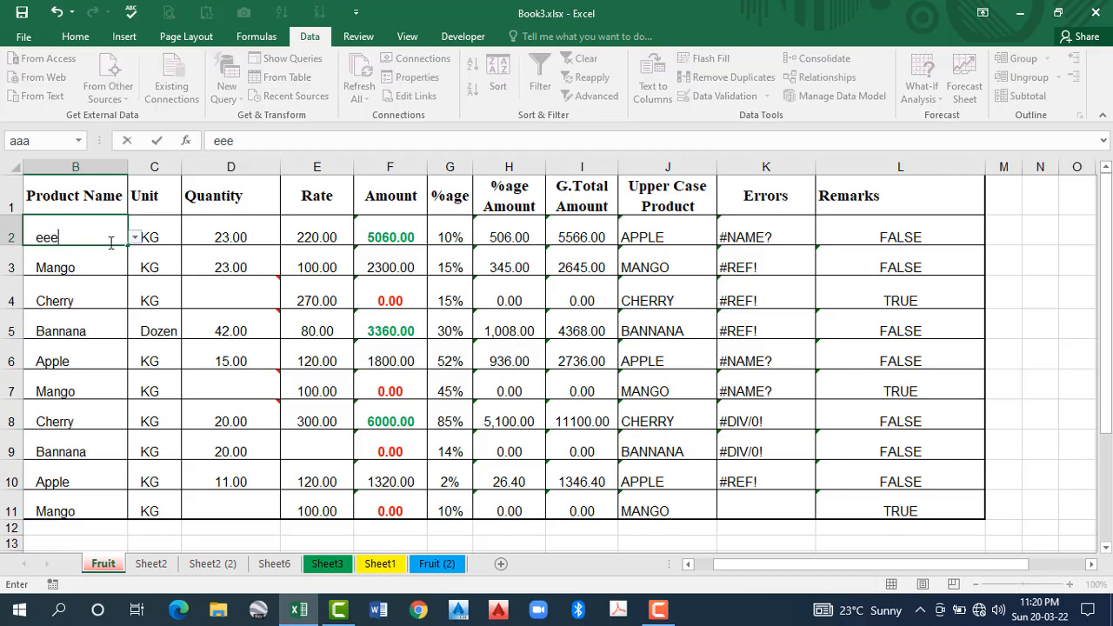
key("Return")
left_click(574, 351)
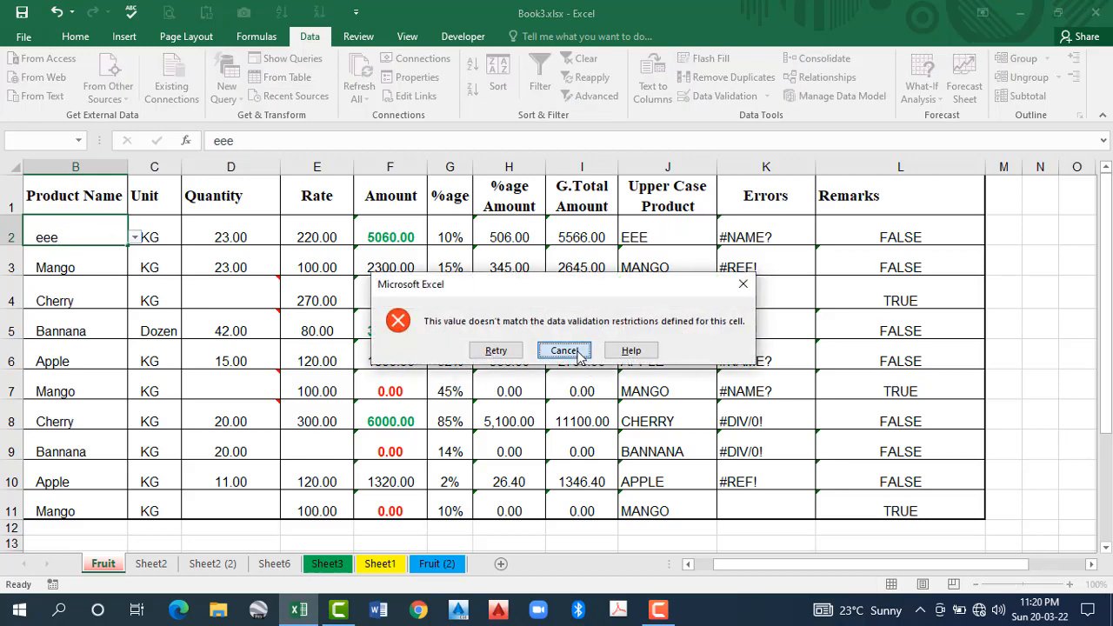
left_click(135, 238)
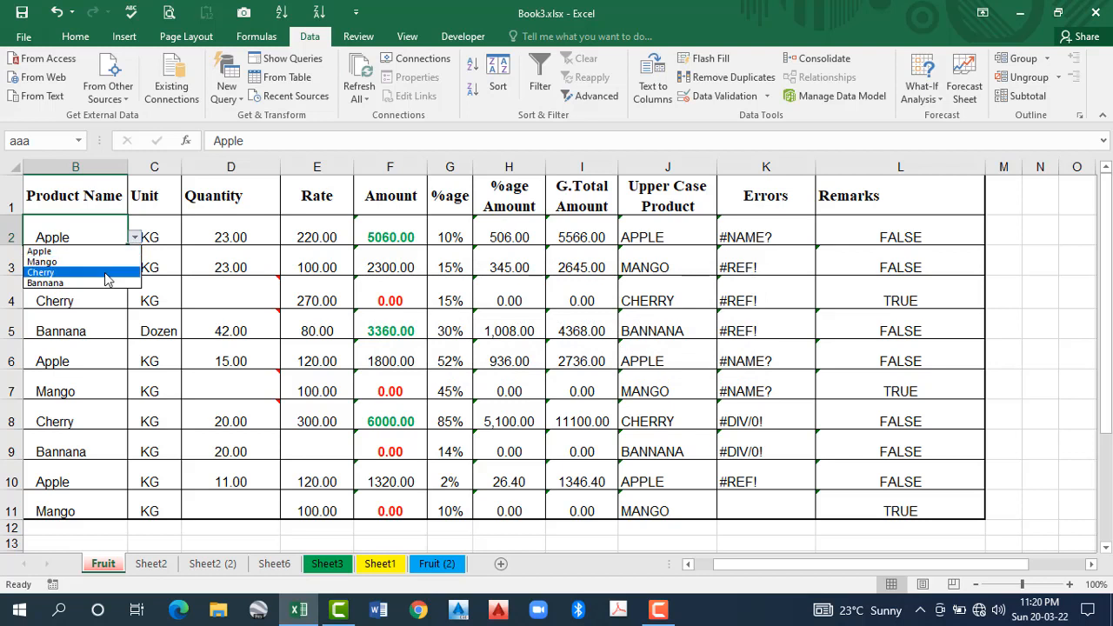
left_click(84, 316)
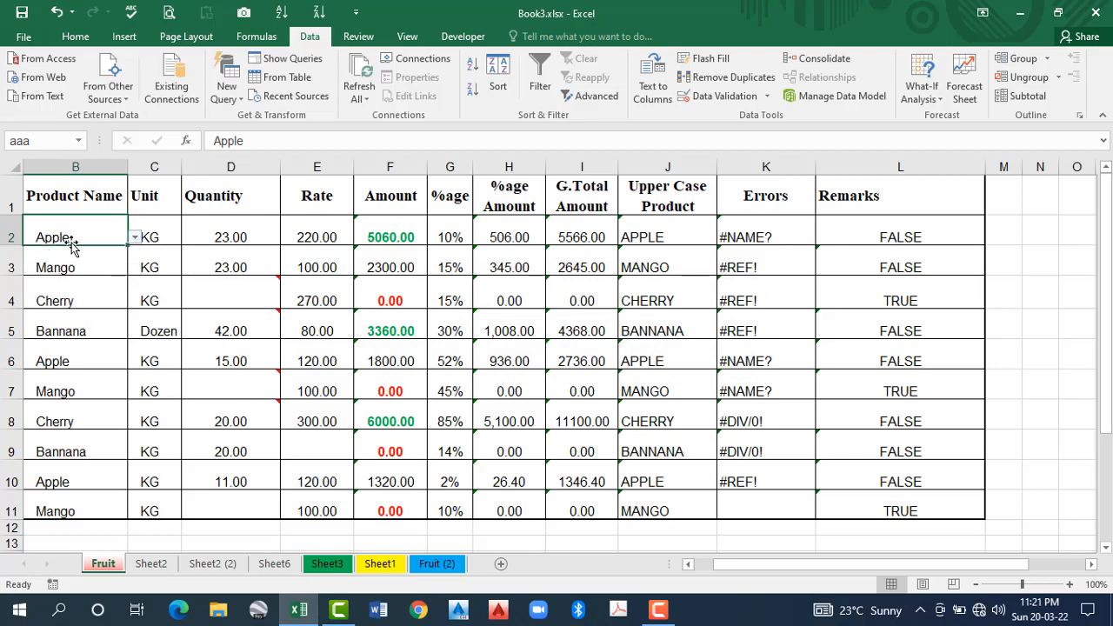
Try to enter the text wrwer in Quantity cell D2, then discard the entry
left_click(225, 239)
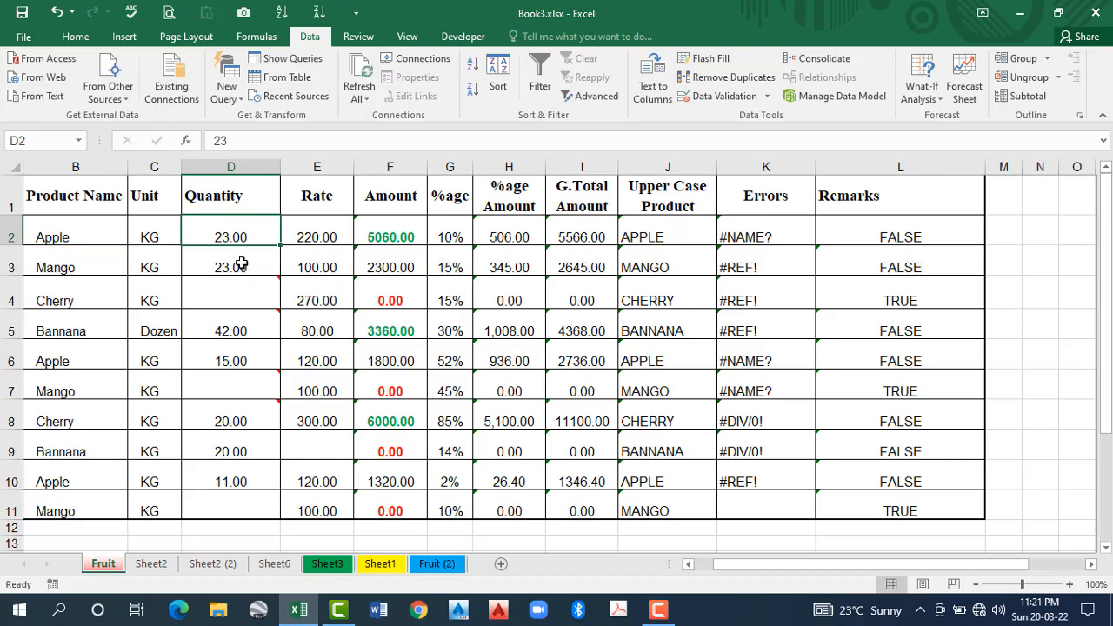
type("wrwer")
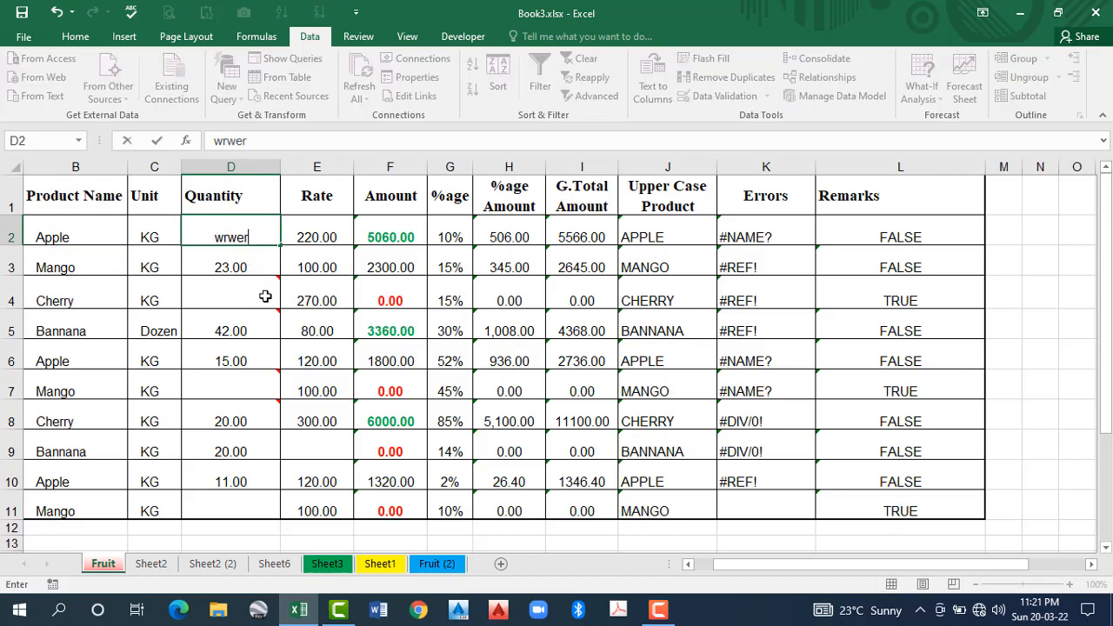
mouse_move(265, 294)
key("Return")
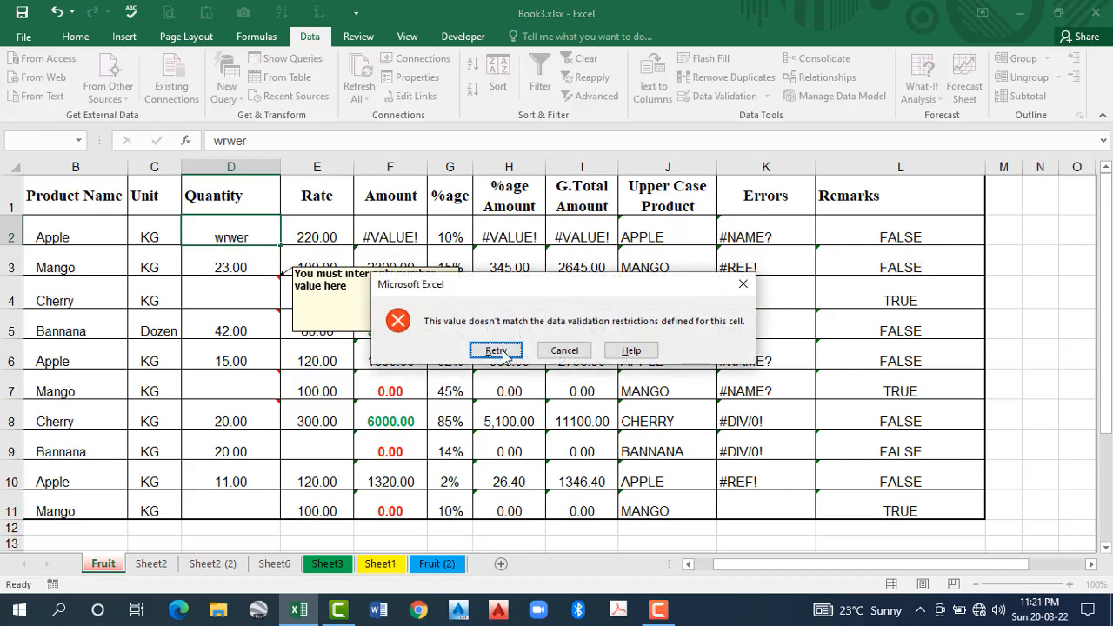
left_click(574, 352)
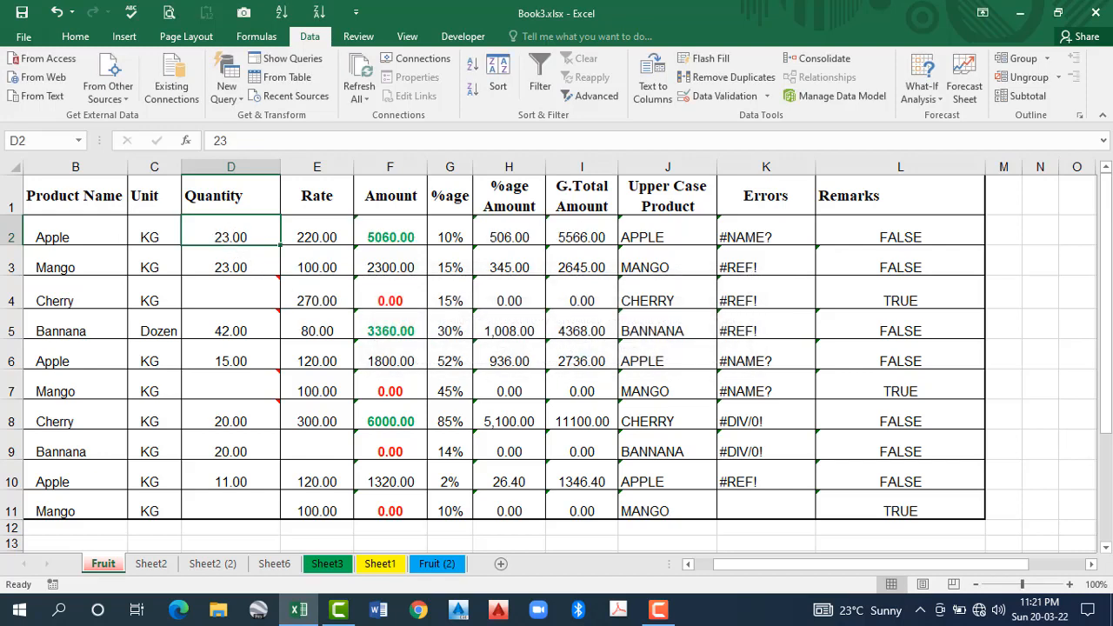
Select every cell with data validation on the Fruit sheet using Go To Special with the All option
left_click(78, 39)
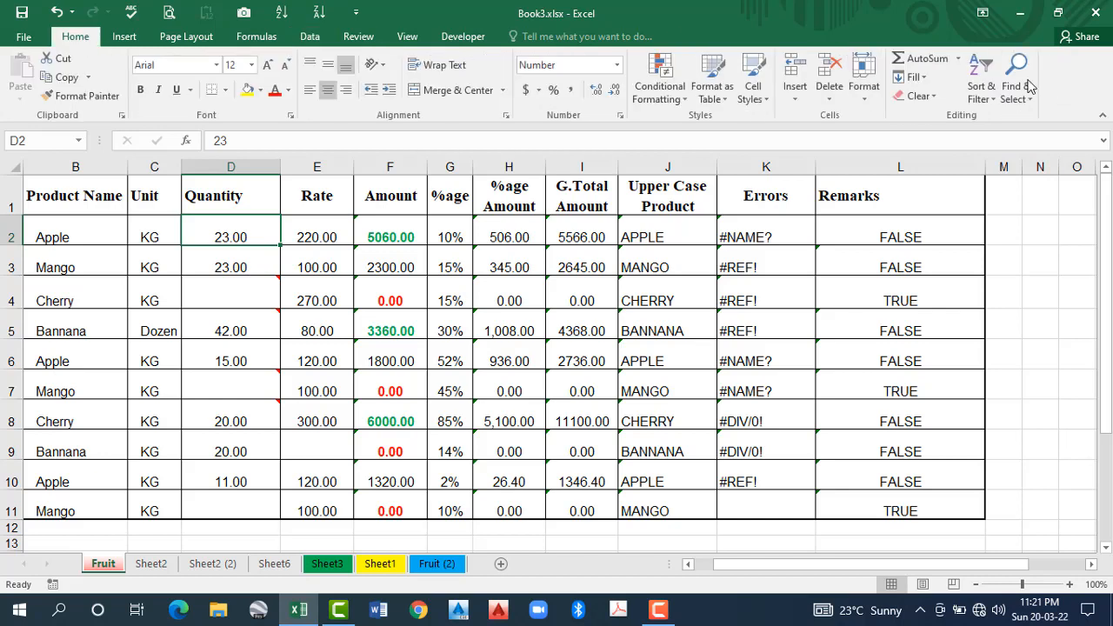
left_click(1007, 101)
left_click(1026, 176)
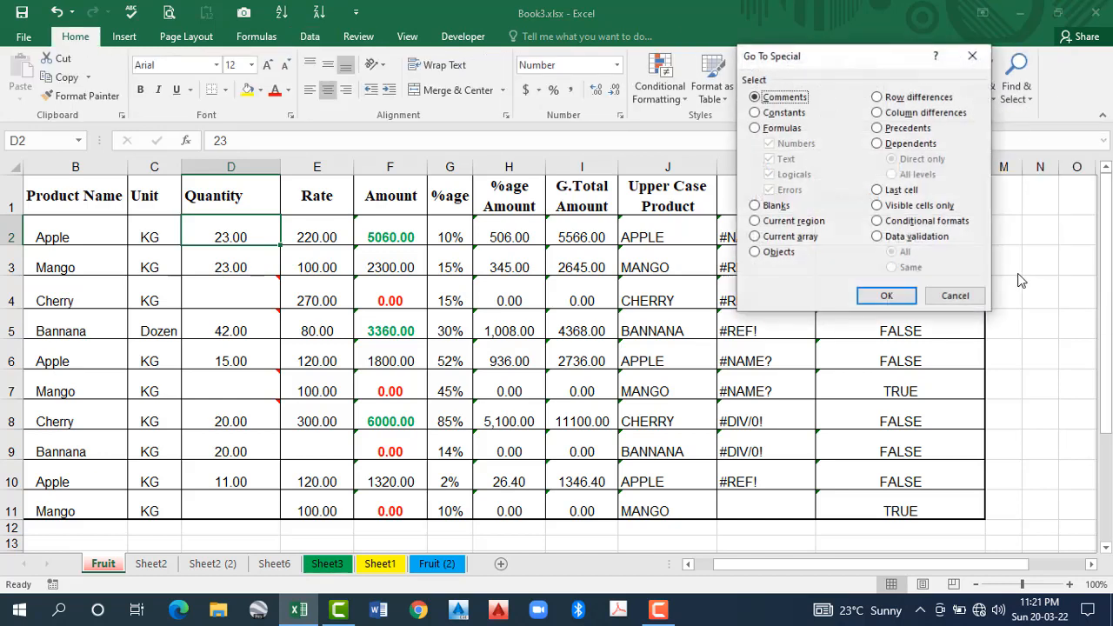
left_click(889, 244)
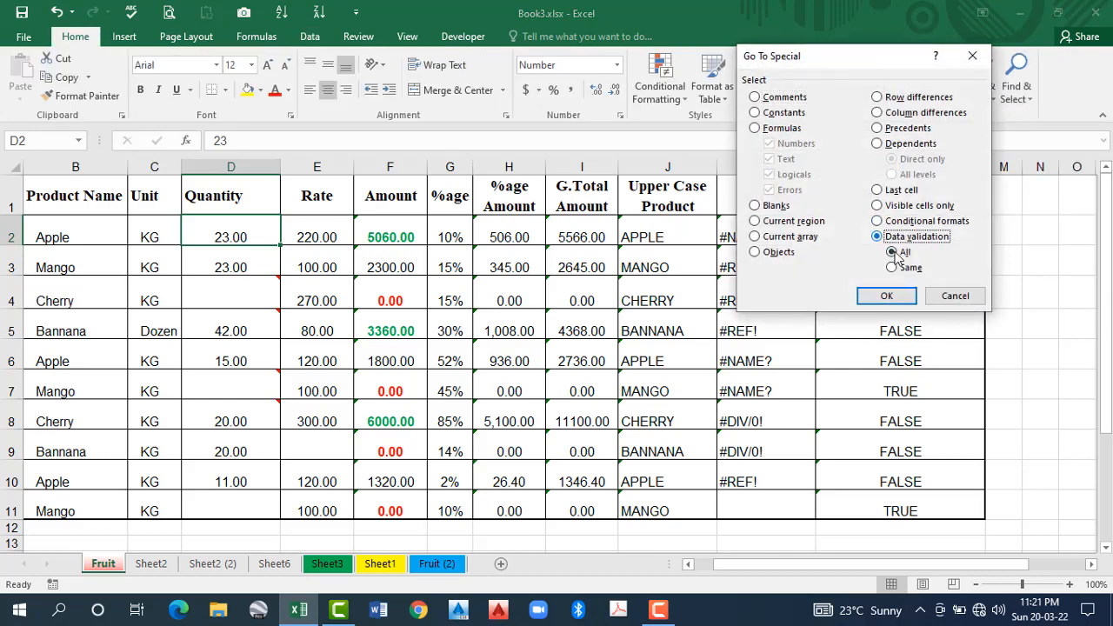
left_click(886, 296)
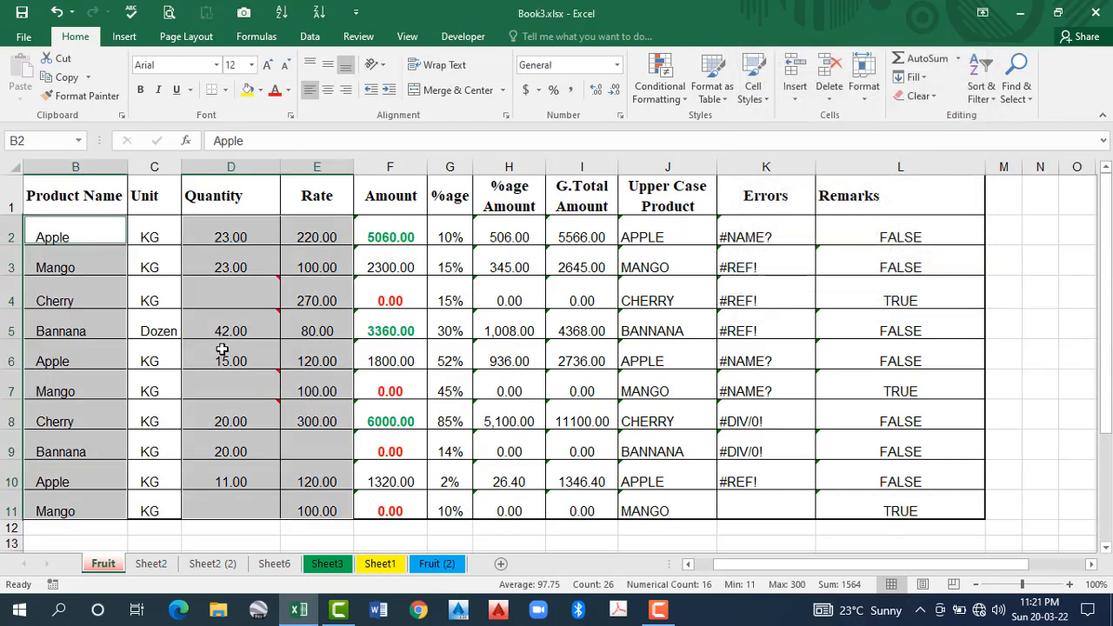
Select the cells with the same data validation as Product Name cell B2 using Go To Special
left_click(69, 234)
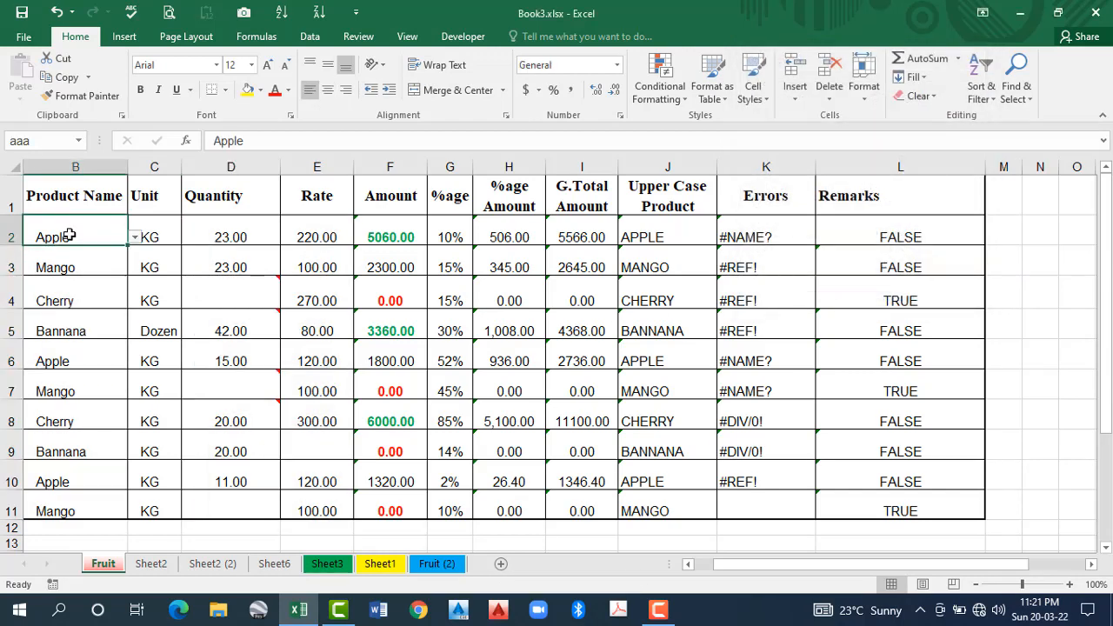
left_click(1016, 91)
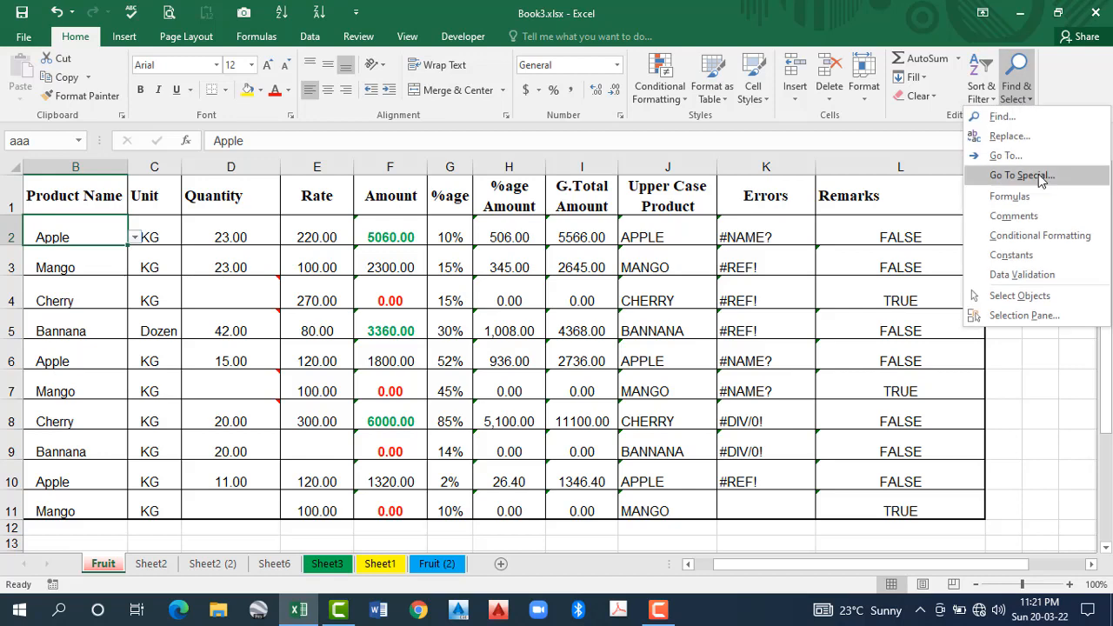
left_click(1022, 175)
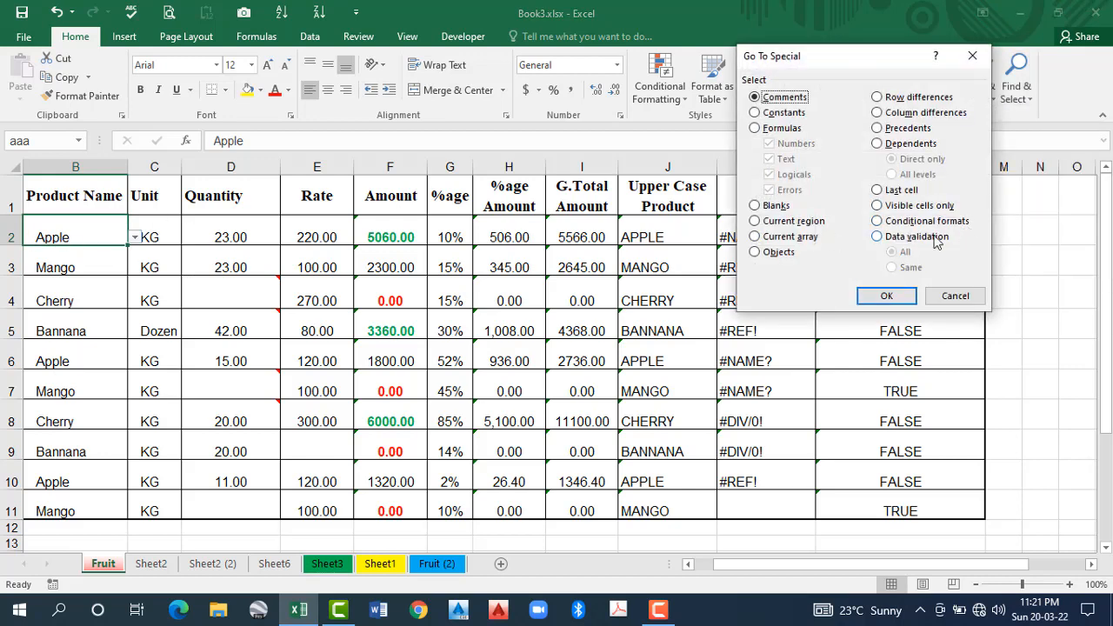
left_click(880, 240)
left_click(893, 267)
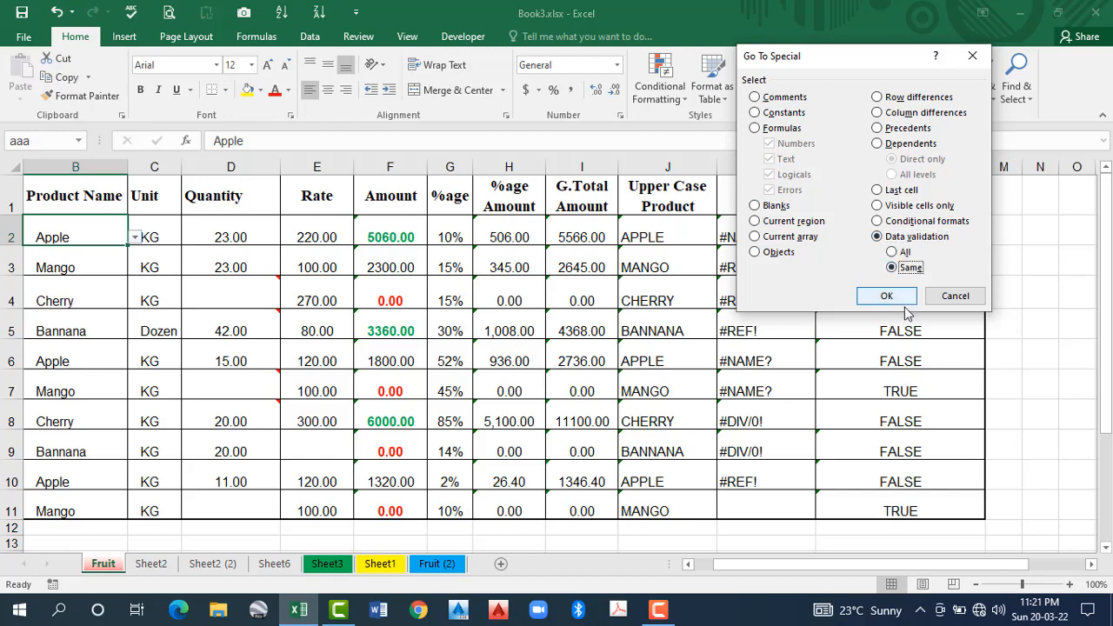
left_click(906, 299)
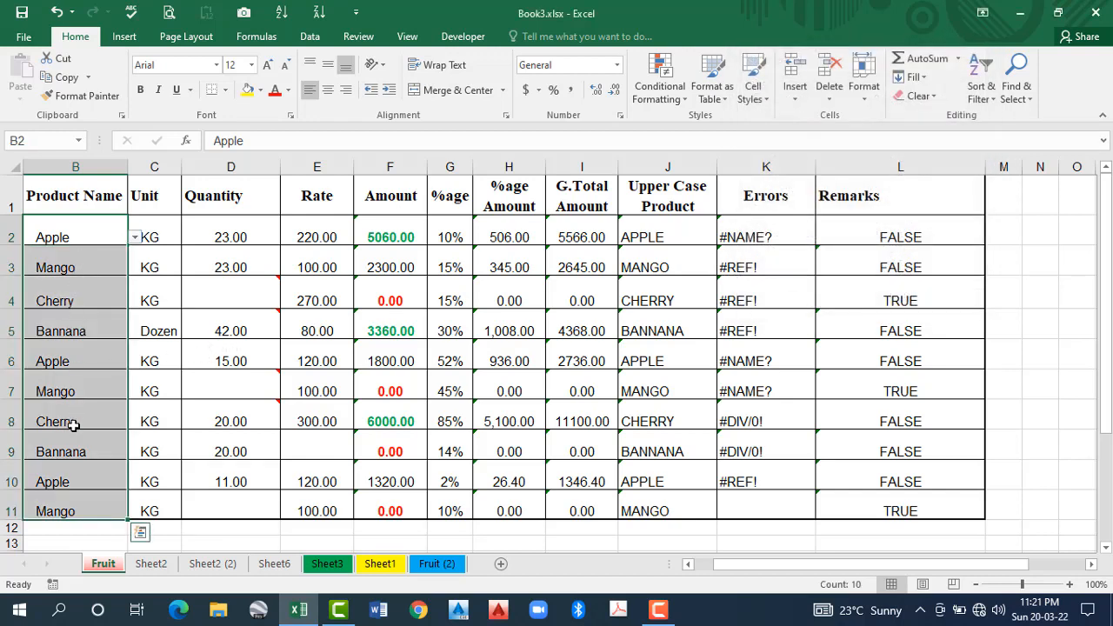
Examine individual cells in the Product Name, Quantity and Rate columns to compare their data validation
left_click(89, 263)
left_click(93, 302)
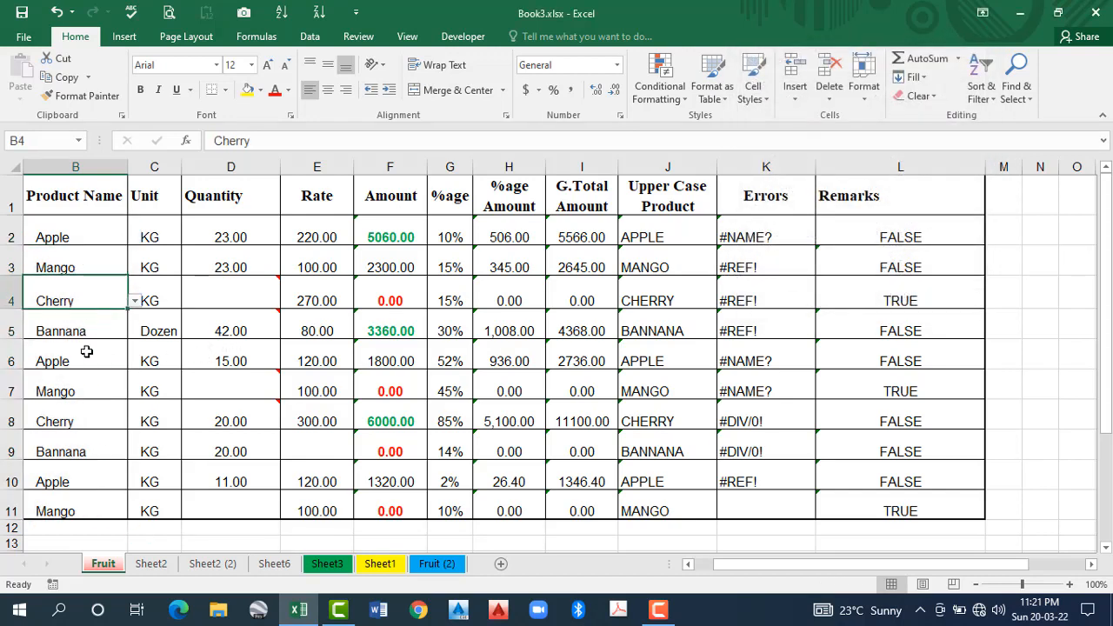
left_click(88, 361)
left_click(231, 236)
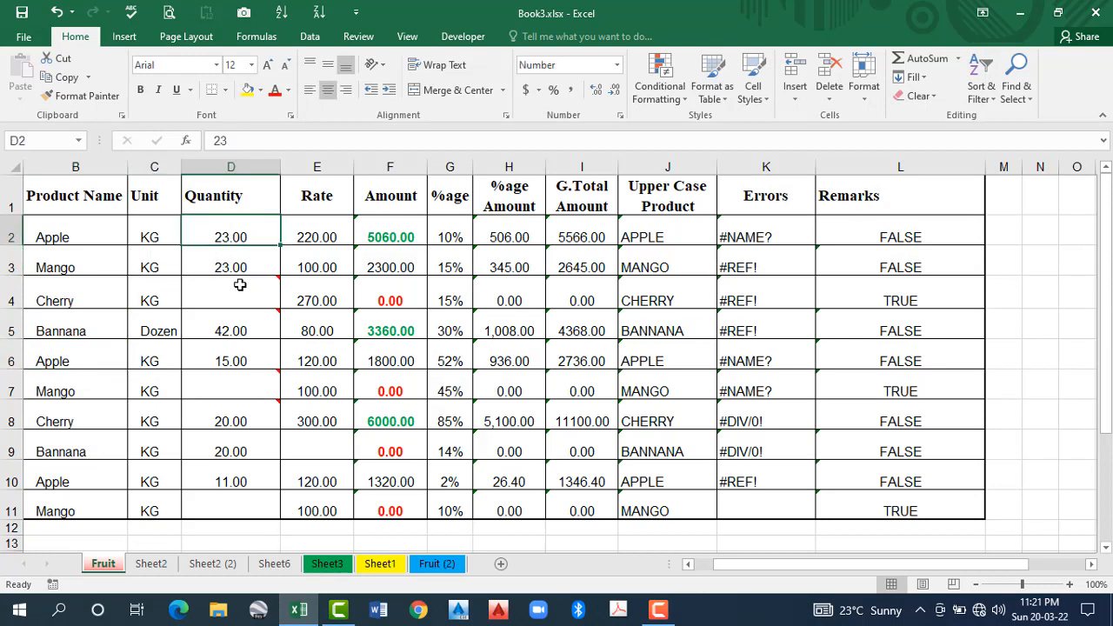
left_click(236, 266)
left_click(324, 268)
left_click(318, 303)
left_click(255, 332)
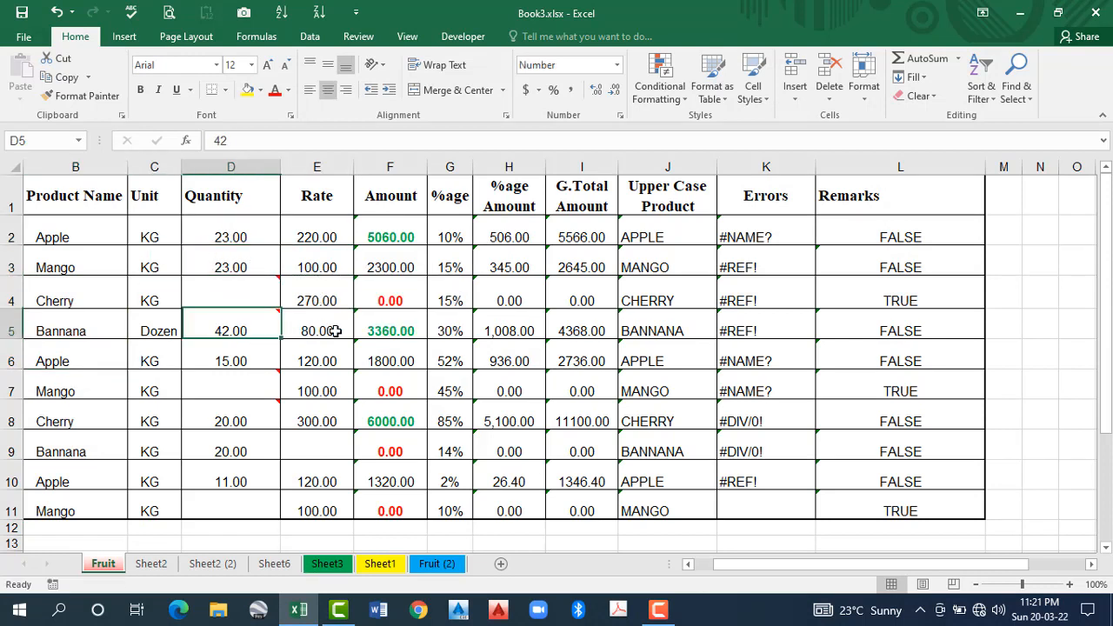
left_click(336, 330)
left_click(253, 351)
left_click(318, 360)
left_click(320, 382)
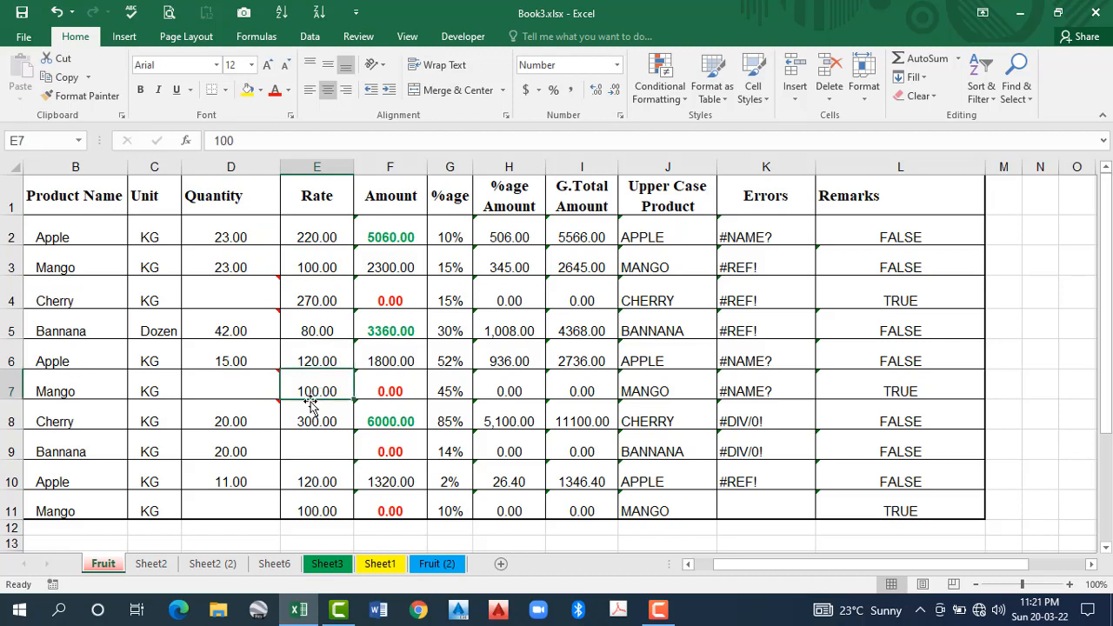
left_click(242, 421)
left_click(294, 427)
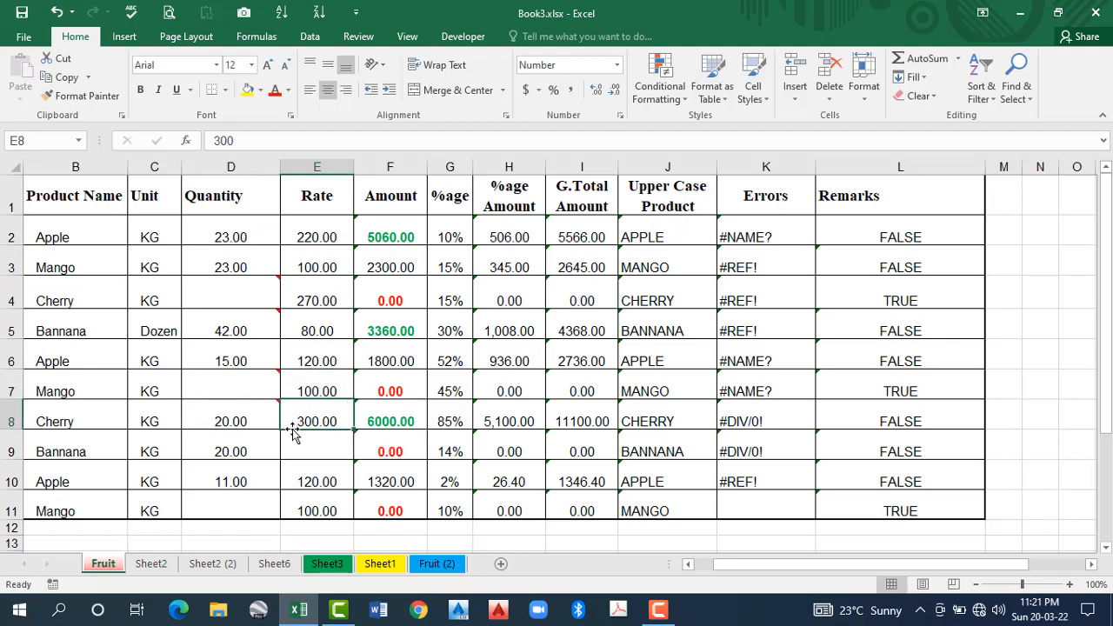
left_click(246, 449)
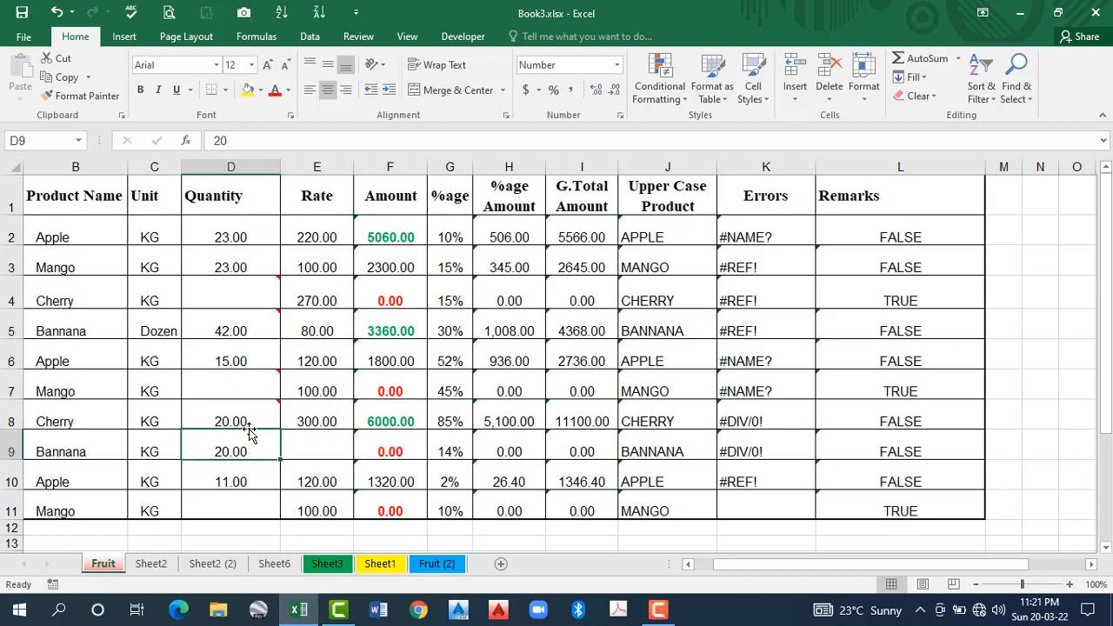
Select the cells with the same data validation as Quantity cell D2 using Go To Special
left_click(240, 233)
left_click(1019, 92)
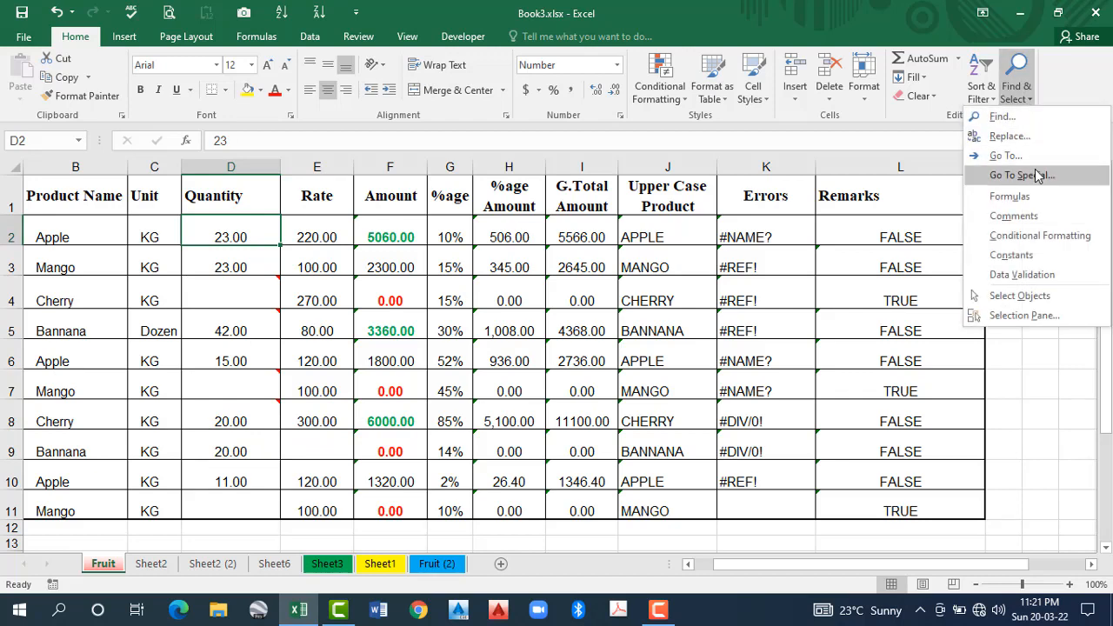
left_click(1022, 175)
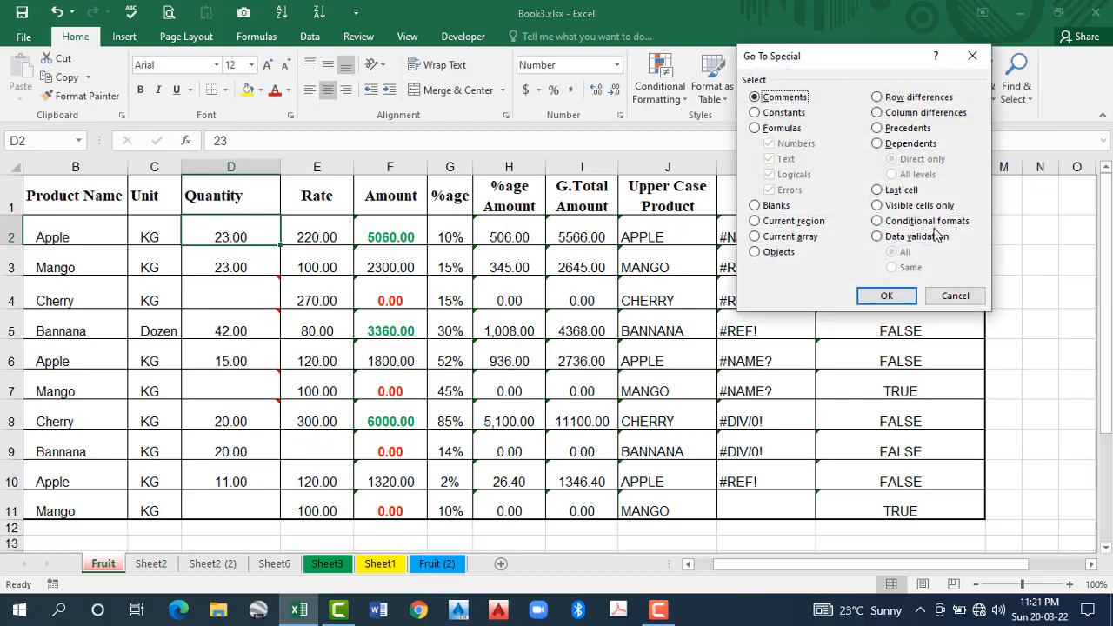
left_click(878, 237)
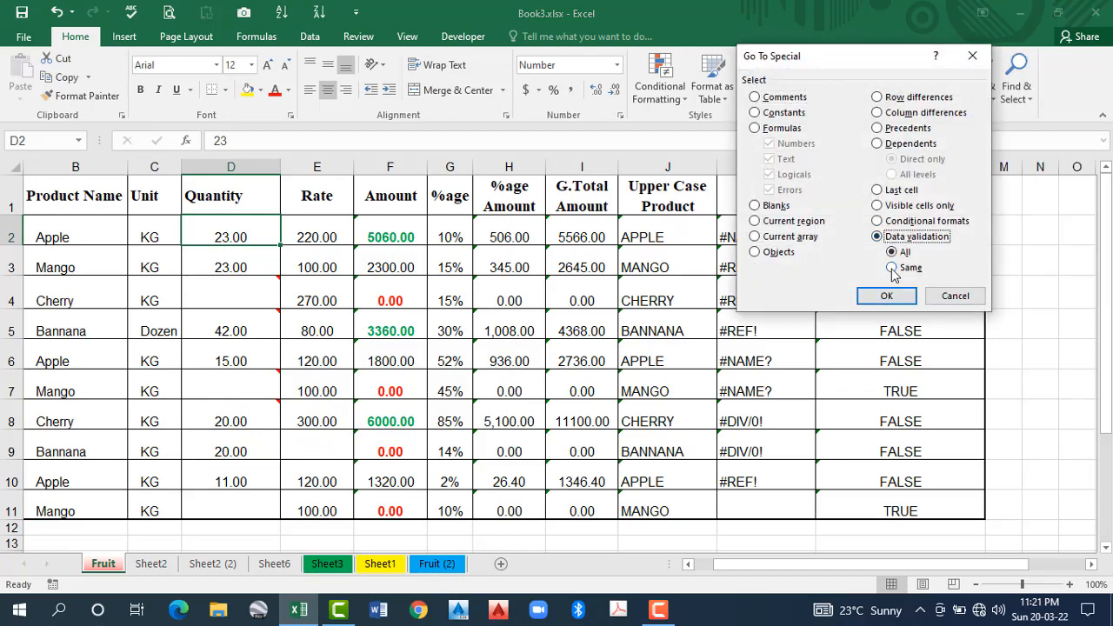
left_click(892, 268)
left_click(887, 296)
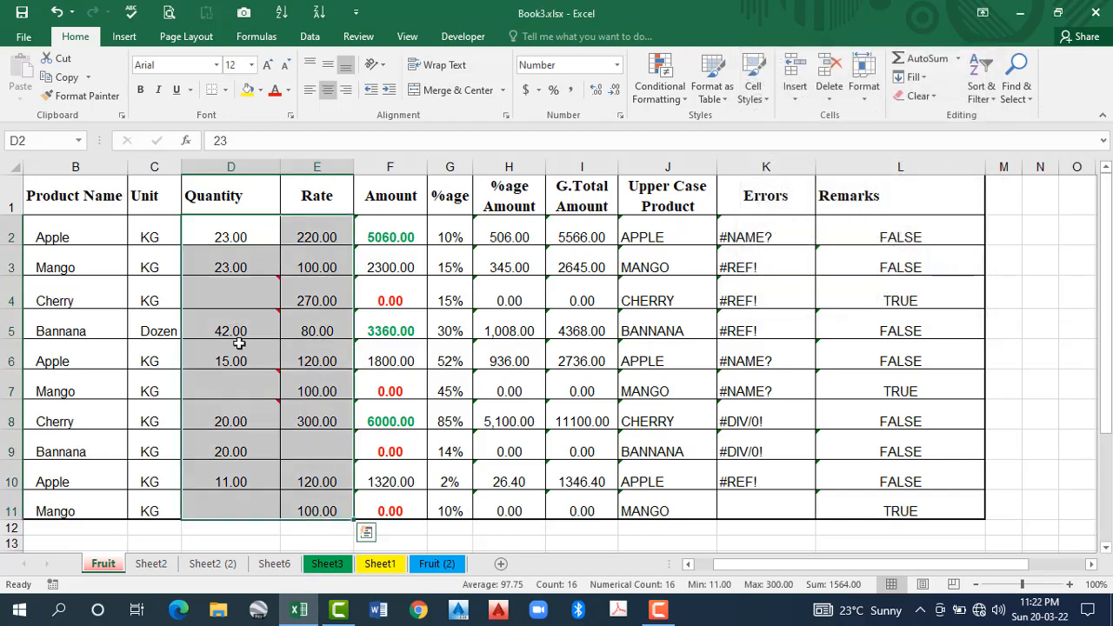
left_click(288, 317)
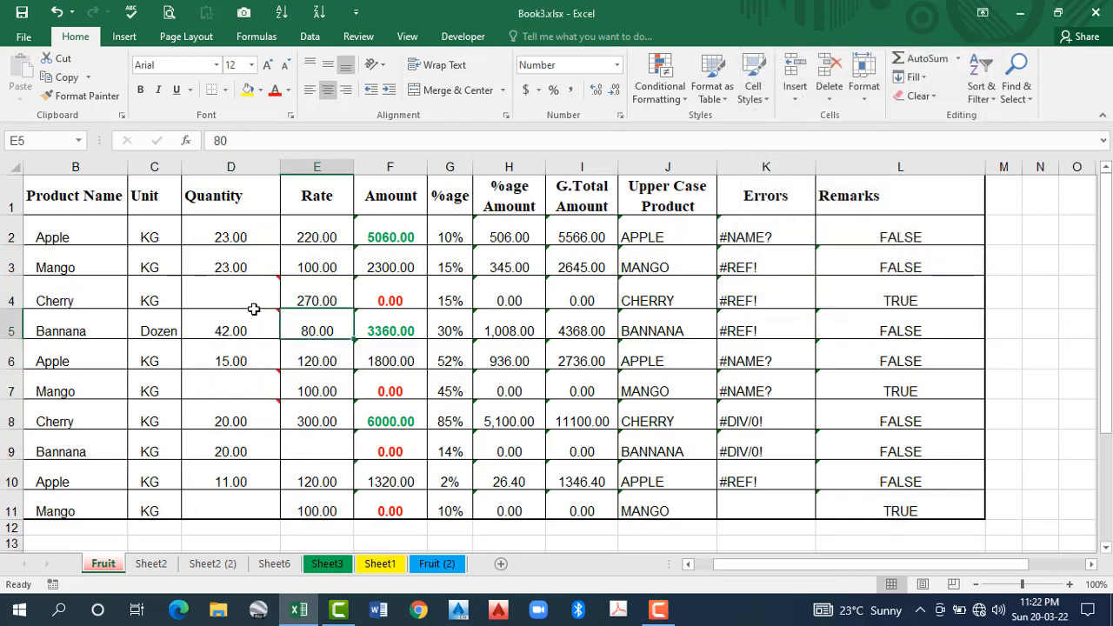
left_click(299, 252)
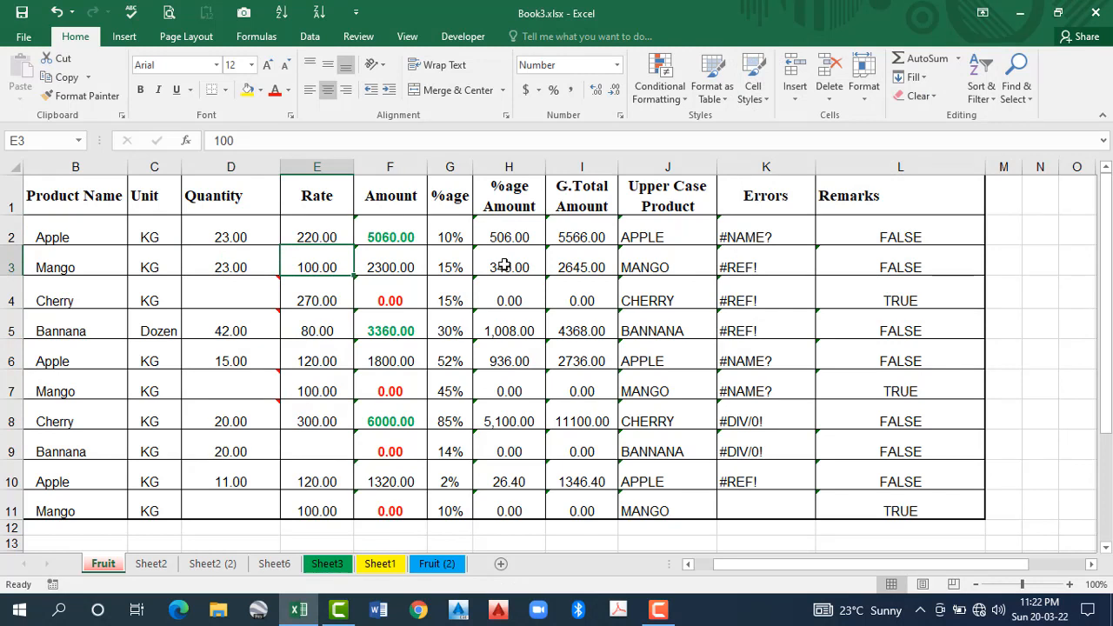
left_click(1018, 90)
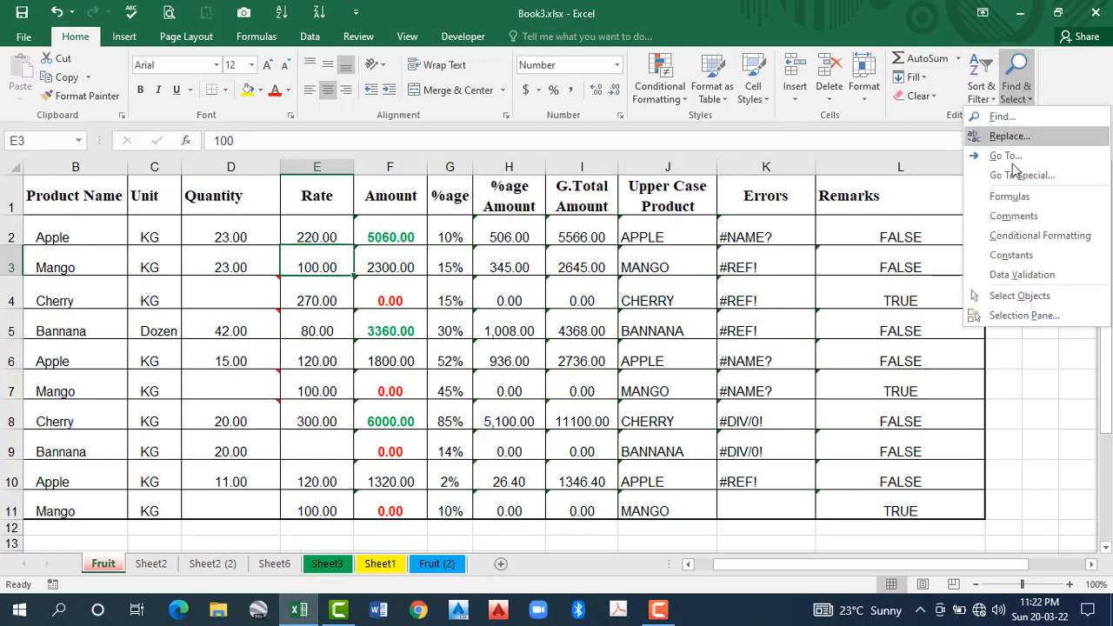
left_click(367, 265)
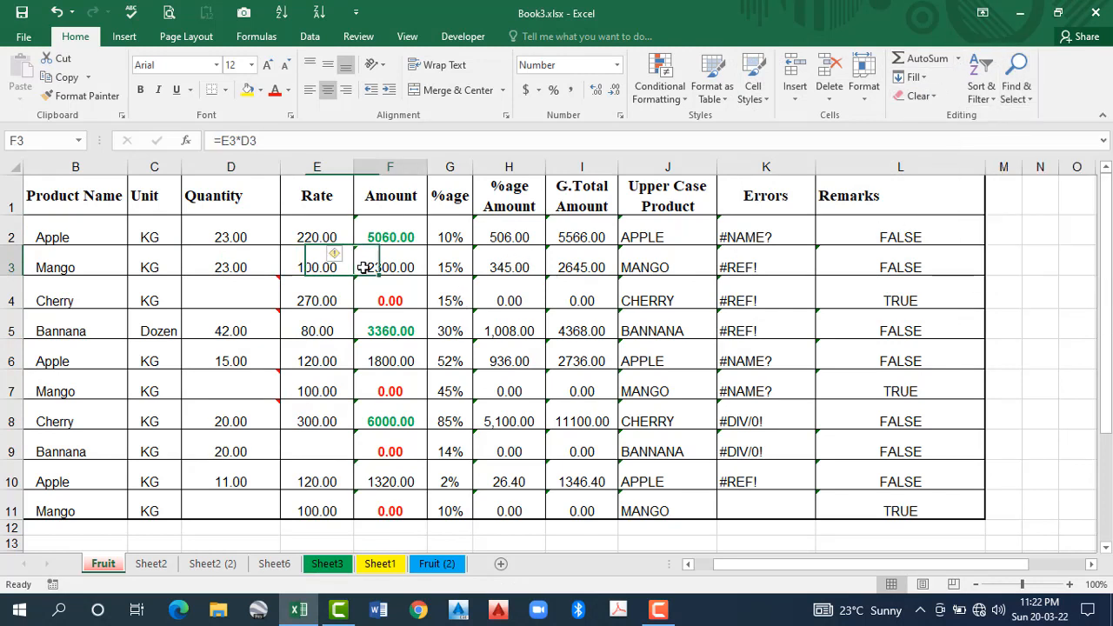
left_click(303, 265)
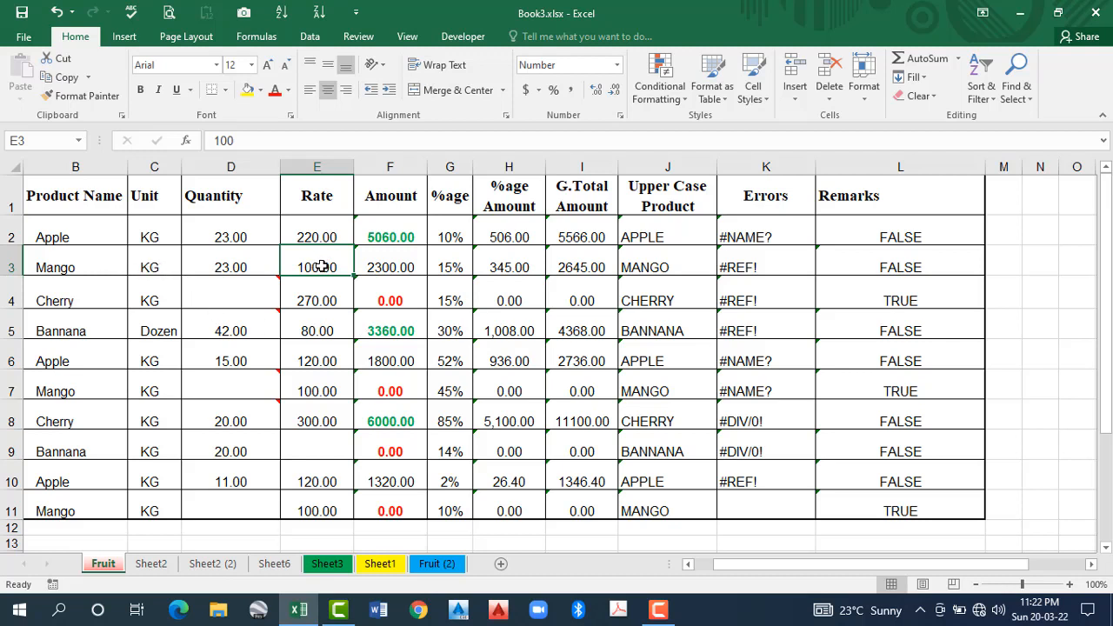
left_click(482, 267)
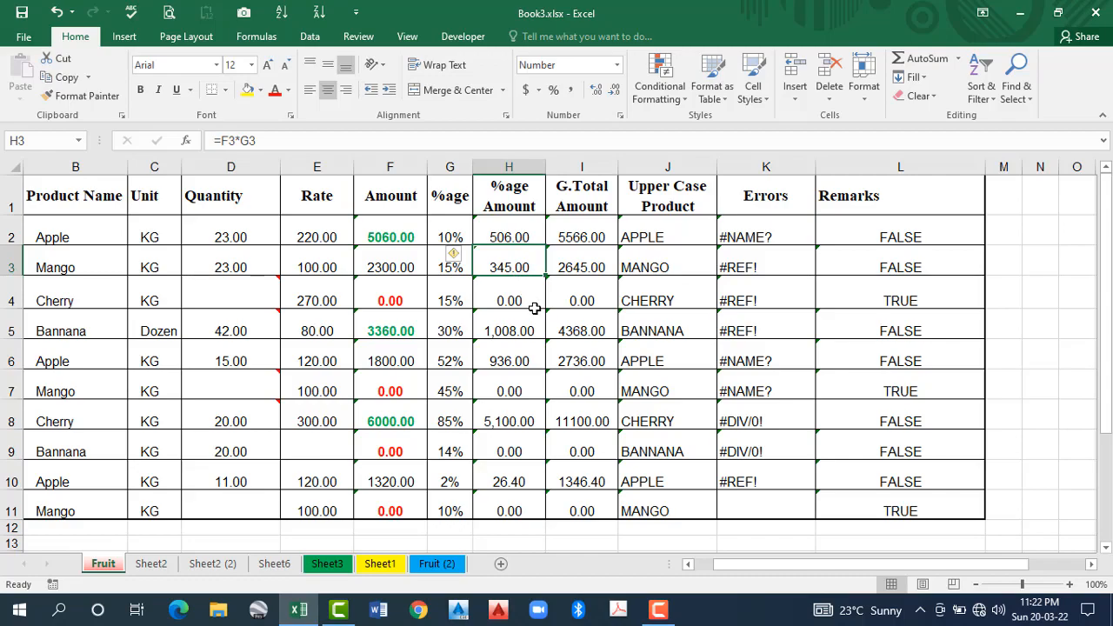